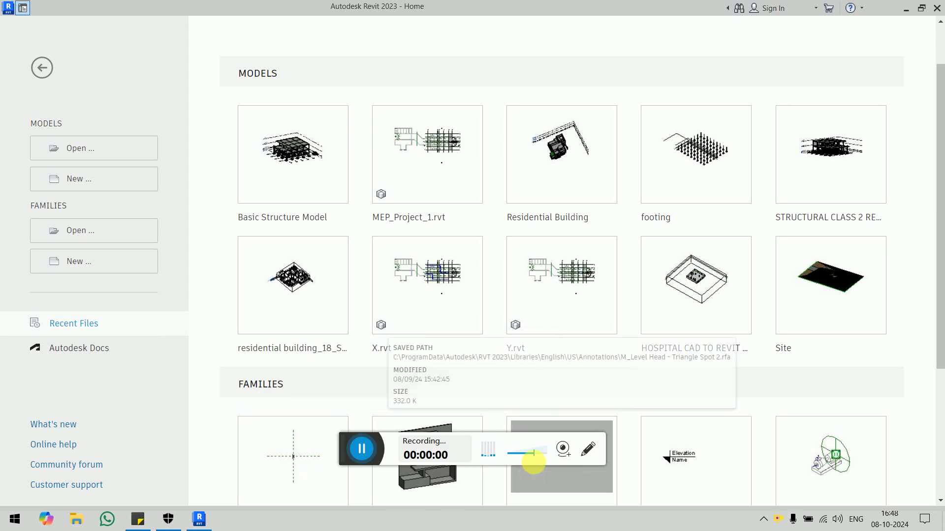
- Start a new project from the Structural Analysis-DefaultMetric.rte template
{"action": "left_click_drag", "start_coordinate": [533, 452], "coordinate": [566, 466]}
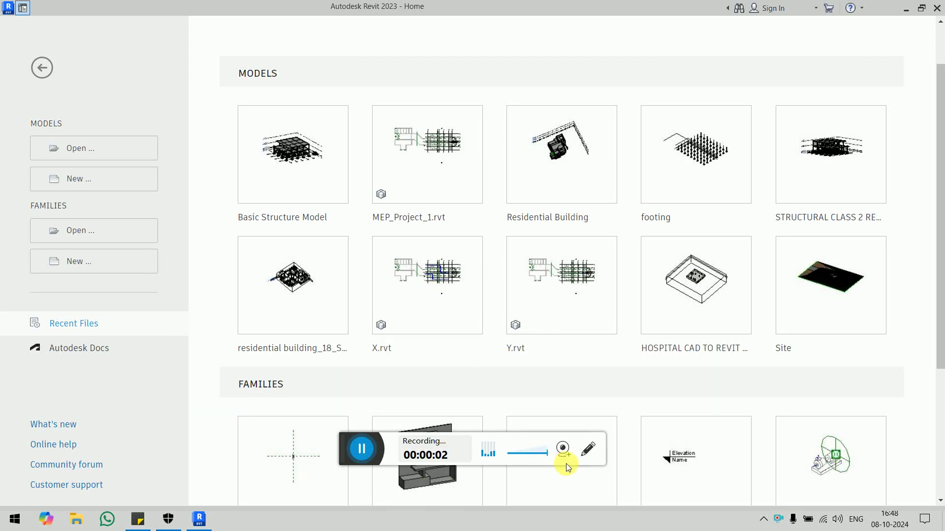
{"action": "left_click", "coordinate": [93, 176]}
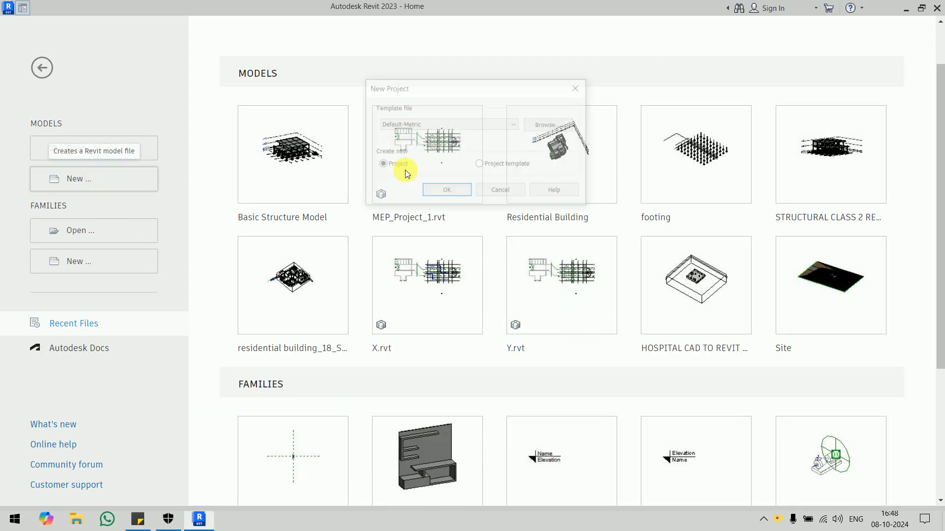
{"action": "left_click", "coordinate": [547, 119]}
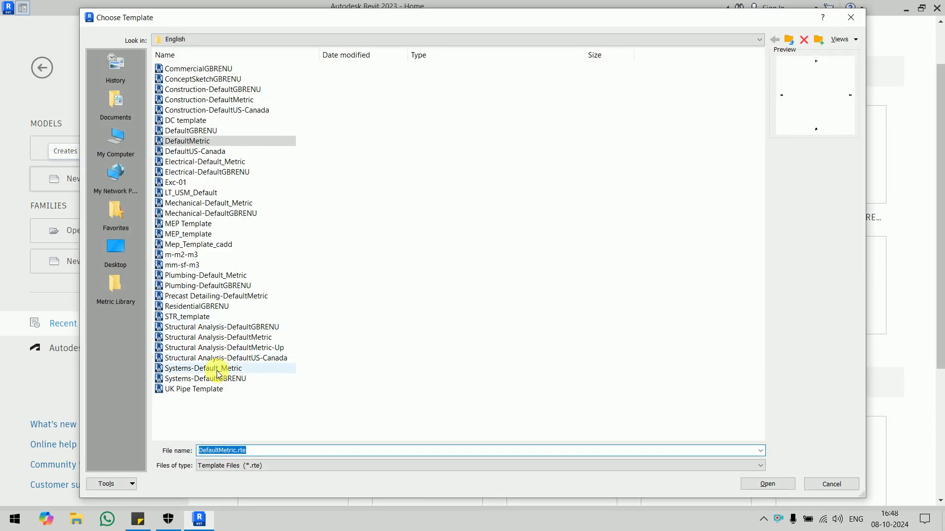
{"action": "double_click", "coordinate": [218, 337]}
{"action": "left_click", "coordinate": [447, 189]}
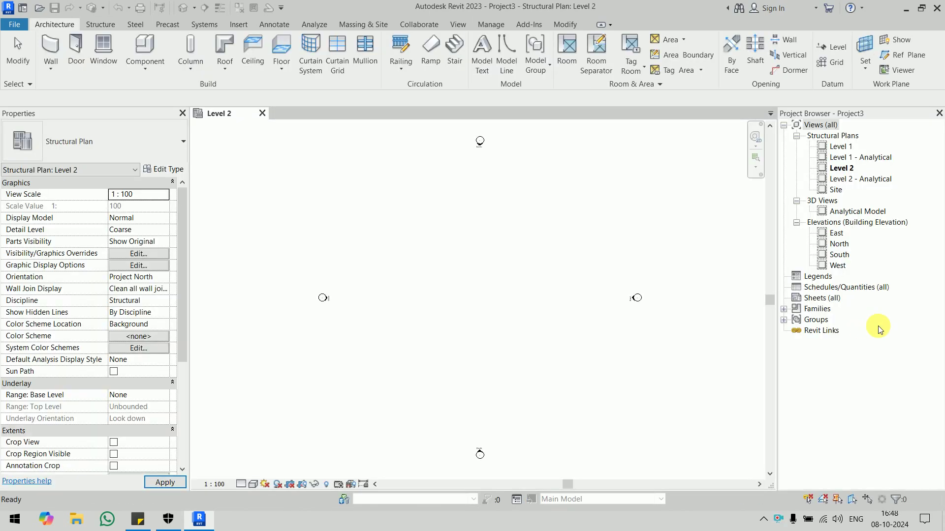
- Open the South elevation and close the Level 2 plan view
{"action": "double_click", "coordinate": [839, 254]}
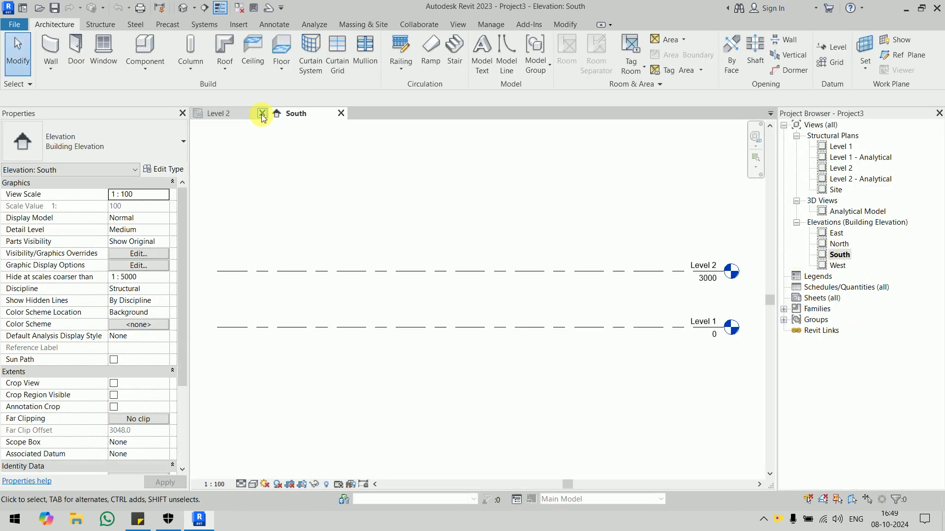
{"action": "left_click", "coordinate": [261, 115]}
{"action": "scroll", "coordinate": [527, 331], "scroll_direction": "up", "scroll_amount": 2}
{"action": "scroll", "coordinate": [568, 329], "scroll_direction": "up", "scroll_amount": 3}
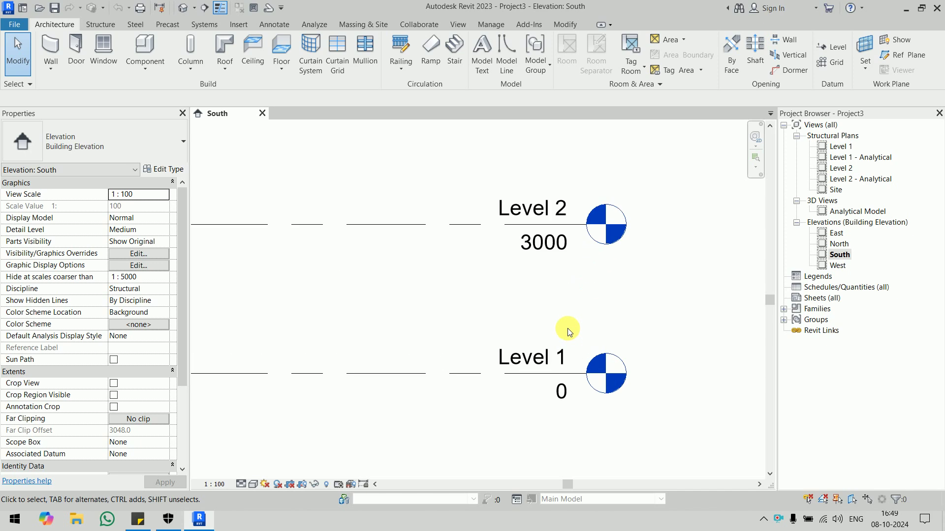
- Raise Level 2 to 18' (5486 mm) above Level 1
{"action": "double_click", "coordinate": [543, 257]}
{"action": "type", "text": "18"}
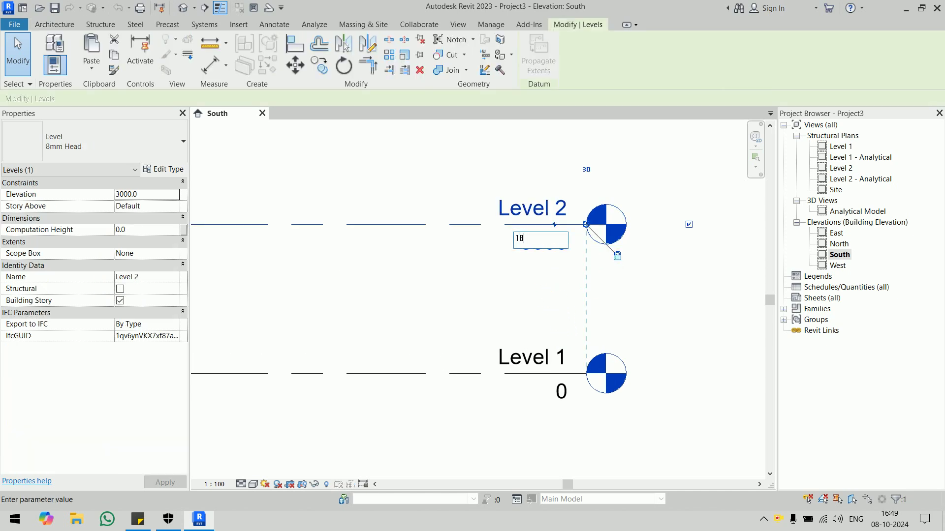
{"action": "type", "text": "'"}
{"action": "key", "text": "Return"}
{"action": "scroll", "coordinate": [553, 254], "scroll_direction": "down", "scroll_amount": 2}
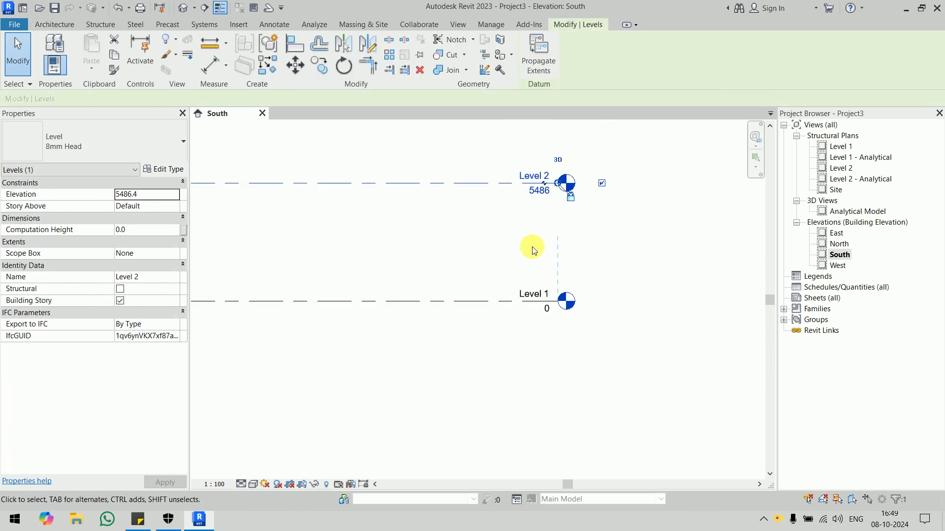
{"action": "left_click", "coordinate": [581, 268]}
{"action": "middle_click_drag", "start_coordinate": [565, 185], "coordinate": [518, 173]}
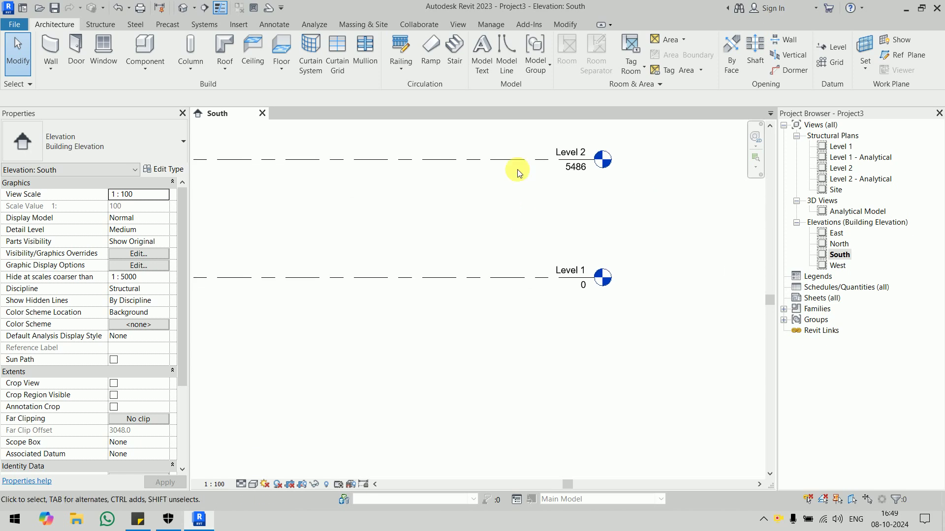
{"action": "middle_click_drag", "start_coordinate": [609, 224], "coordinate": [532, 256]}
{"action": "scroll", "coordinate": [549, 283], "scroll_direction": "up", "scroll_amount": 2}
{"action": "middle_click_drag", "start_coordinate": [548, 287], "coordinate": [549, 298]}
{"action": "key", "text": "l"}
{"action": "key", "text": "l"}
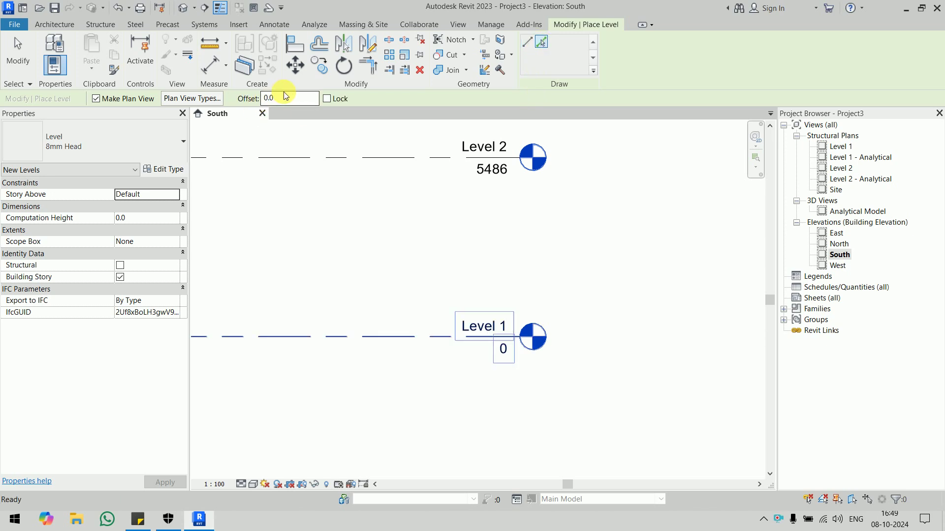
- Keep Make Plan View on and choose the plan view types for new levels
{"action": "left_click", "coordinate": [96, 98]}
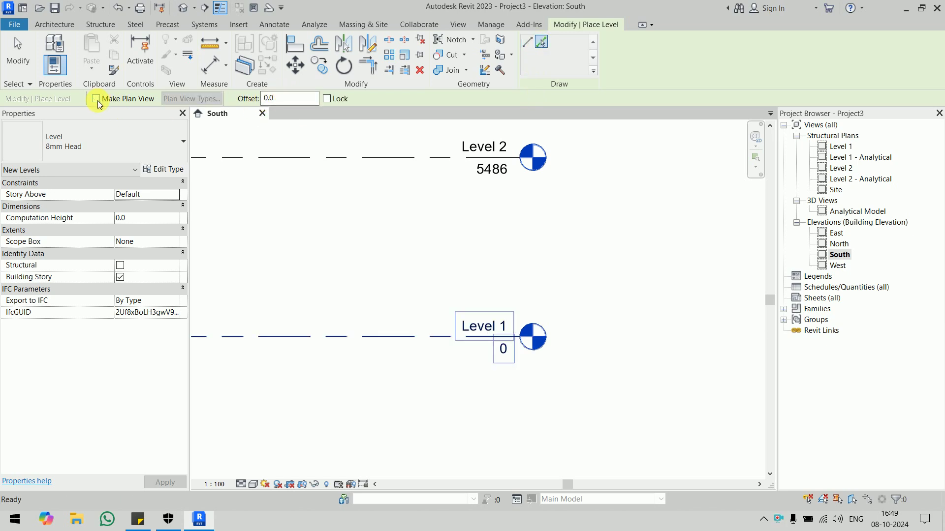
{"action": "left_click", "coordinate": [96, 99]}
{"action": "left_click", "coordinate": [166, 100]}
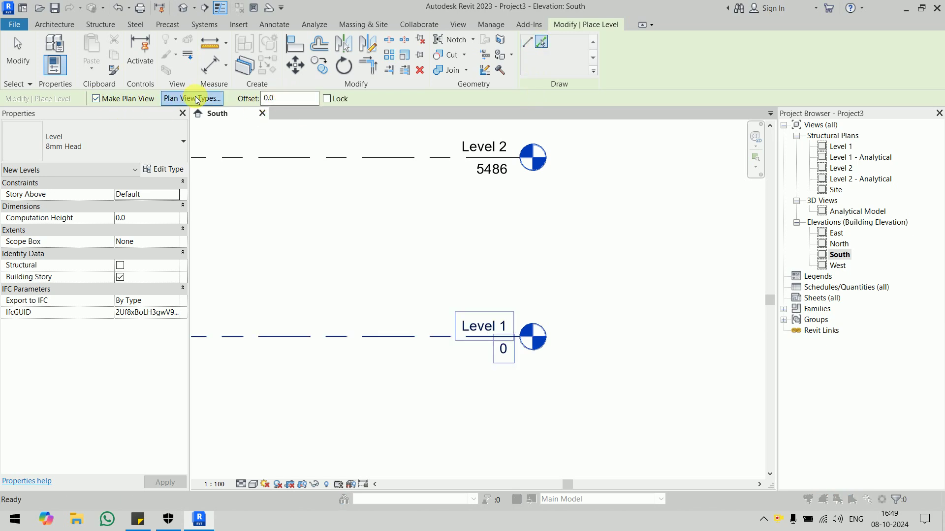
{"action": "left_click", "coordinate": [421, 231], "text": "ctrl"}
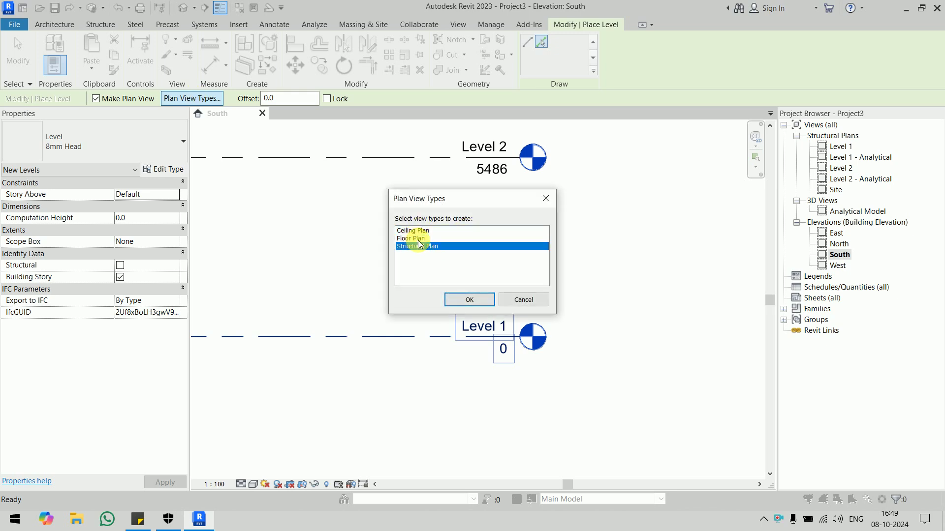
{"action": "left_click", "coordinate": [470, 297]}
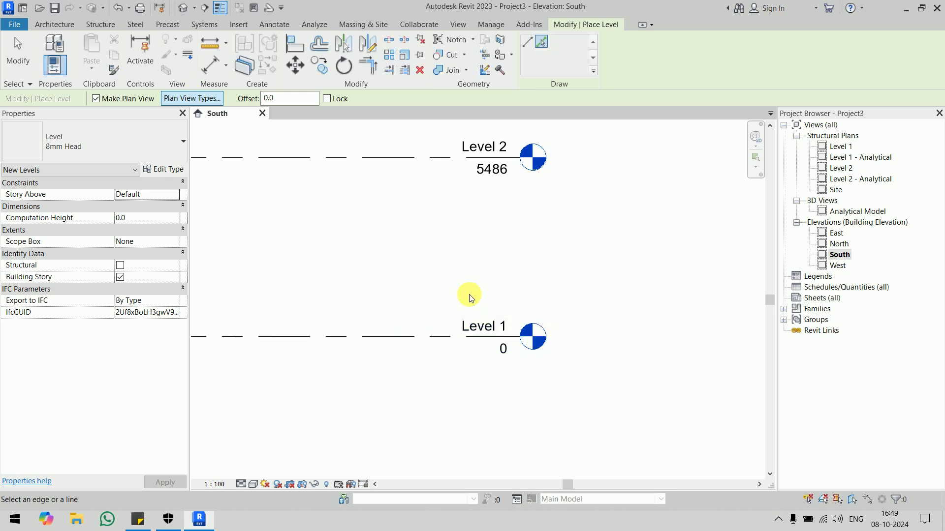
- Add Level 3 at an offset of 1066.8 below Level 1
{"action": "left_click", "coordinate": [291, 99]}
{"action": "type", "text": "1066.8"}
{"action": "left_click", "coordinate": [376, 341]}
{"action": "scroll", "coordinate": [416, 411], "scroll_direction": "down", "scroll_amount": 1}
{"action": "middle_click_drag", "start_coordinate": [416, 411], "coordinate": [468, 307]}
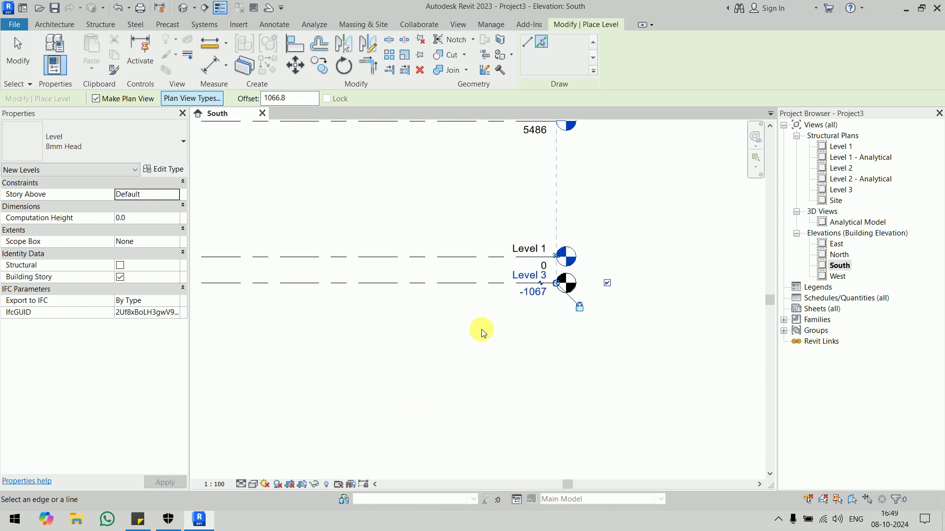
{"action": "middle_click_drag", "start_coordinate": [550, 339], "coordinate": [549, 335]}
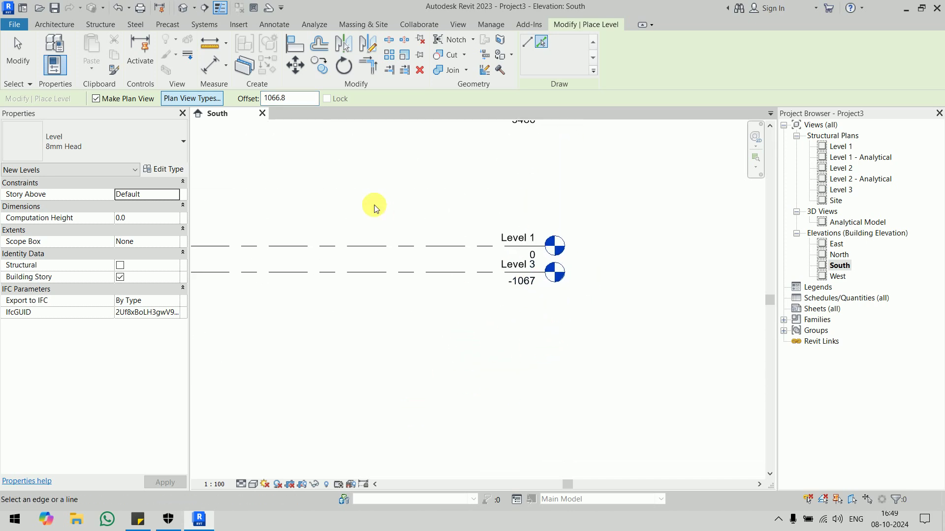
- Add Level 4 at a 450 offset below Level 3
{"action": "double_click", "coordinate": [287, 98]}
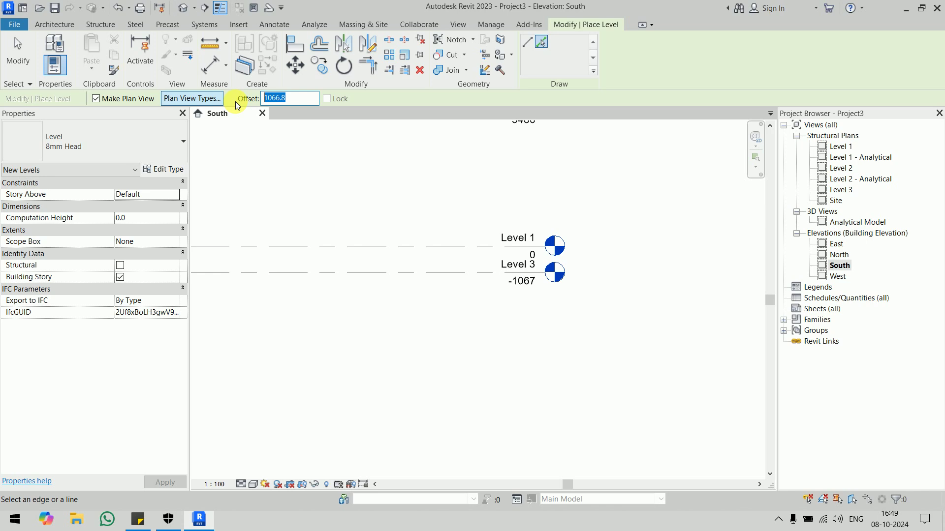
{"action": "type", "text": "450.0"}
{"action": "left_click", "coordinate": [456, 275]}
{"action": "key", "text": "Escape"}
{"action": "key", "text": "Escape"}
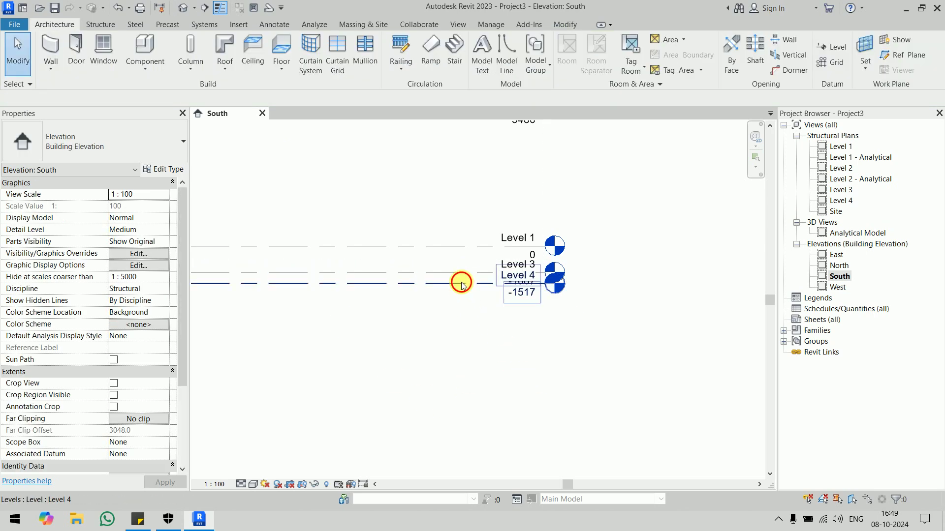
- Elbow the Level 4 and Level 3 heads apart and open the Level 1 plan
{"action": "left_click", "coordinate": [516, 294]}
{"action": "left_click_drag", "start_coordinate": [517, 324], "coordinate": [524, 336]}
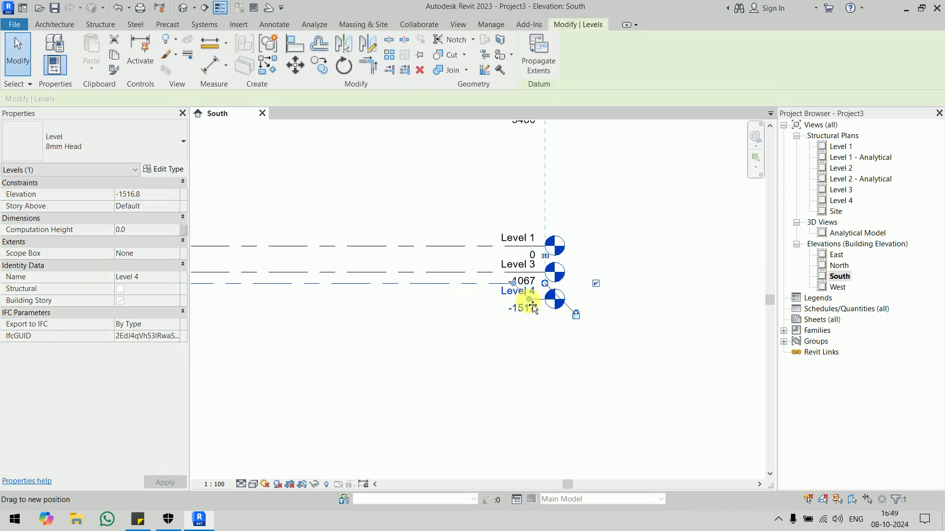
{"action": "left_click_drag", "start_coordinate": [513, 283], "coordinate": [473, 284]}
{"action": "left_click", "coordinate": [498, 367]}
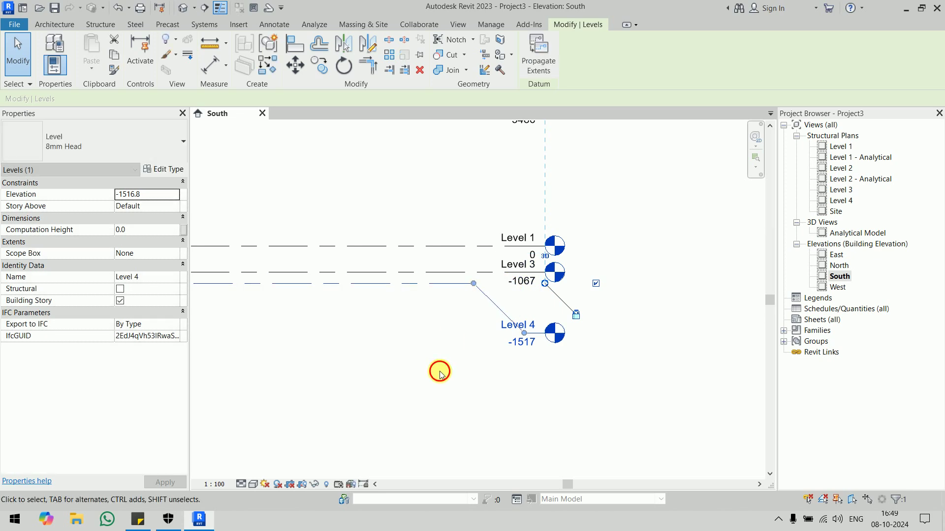
{"action": "left_click", "coordinate": [412, 272]}
{"action": "left_click", "coordinate": [534, 264]}
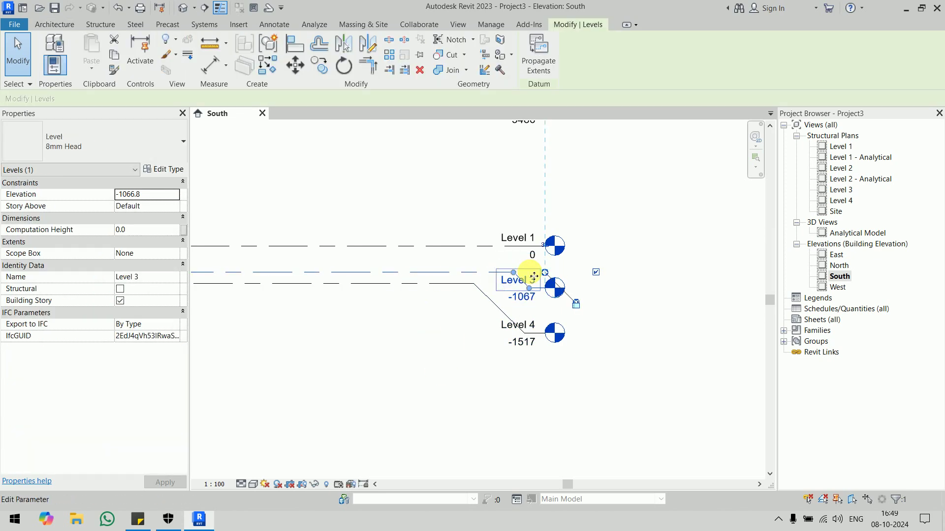
{"action": "left_click", "coordinate": [654, 350]}
{"action": "scroll", "coordinate": [631, 302], "scroll_direction": "down", "scroll_amount": 3}
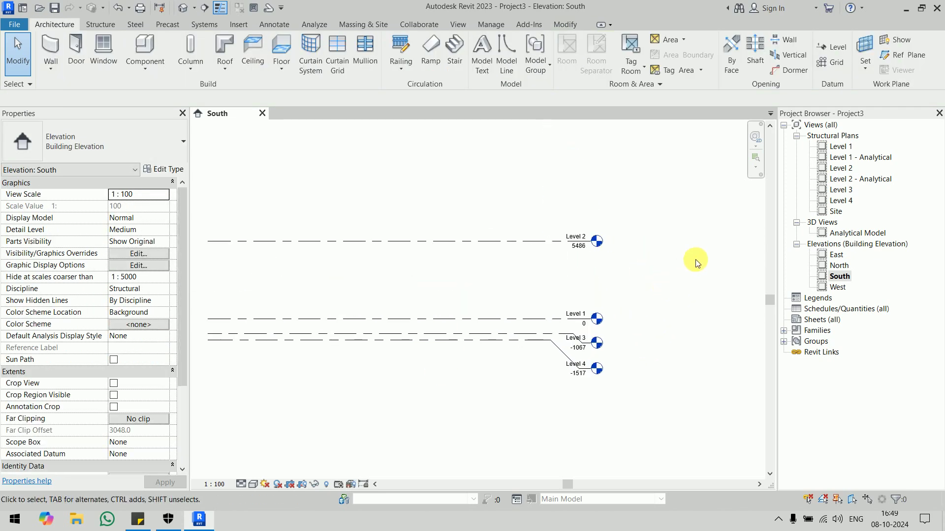
{"action": "double_click", "coordinate": [839, 146]}
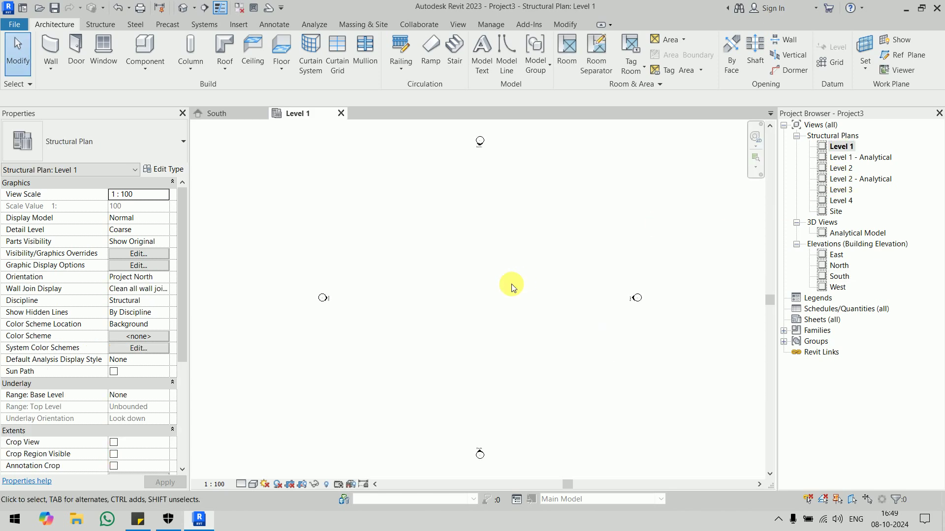
- Draw vertical grid 1 in the Level 1 plan
{"action": "key", "text": "g"}
{"action": "key", "text": "r"}
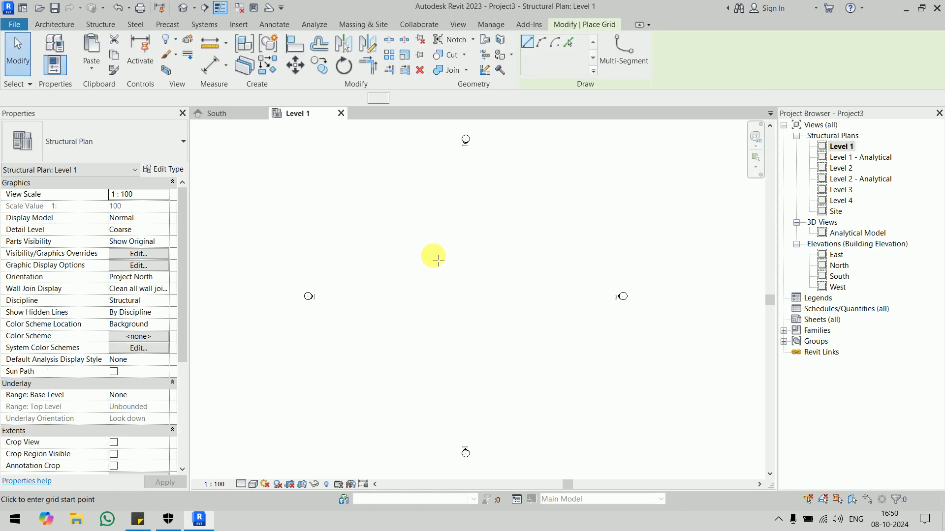
{"action": "left_click", "coordinate": [381, 196]}
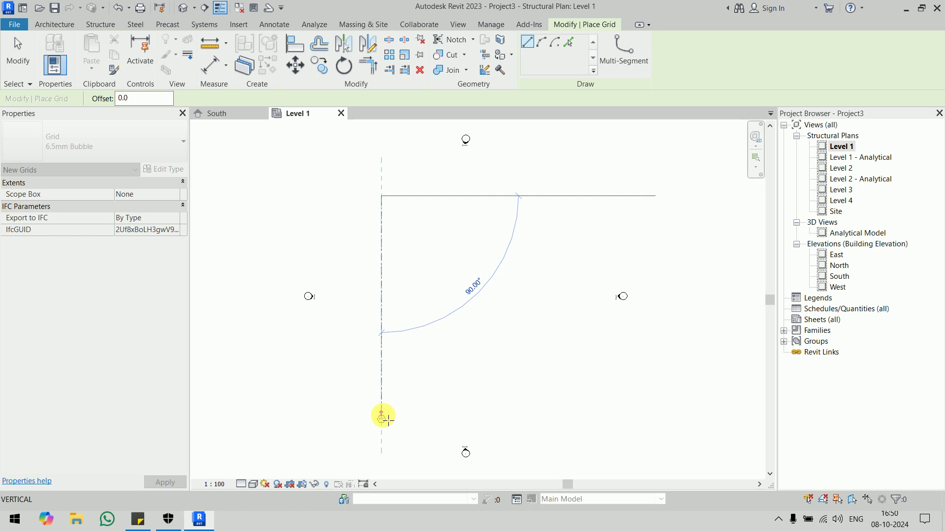
{"action": "left_click", "coordinate": [381, 417]}
- Copy grids 2 and 3 to the right of grid 1 at a 12' offset
{"action": "left_click", "coordinate": [568, 42]}
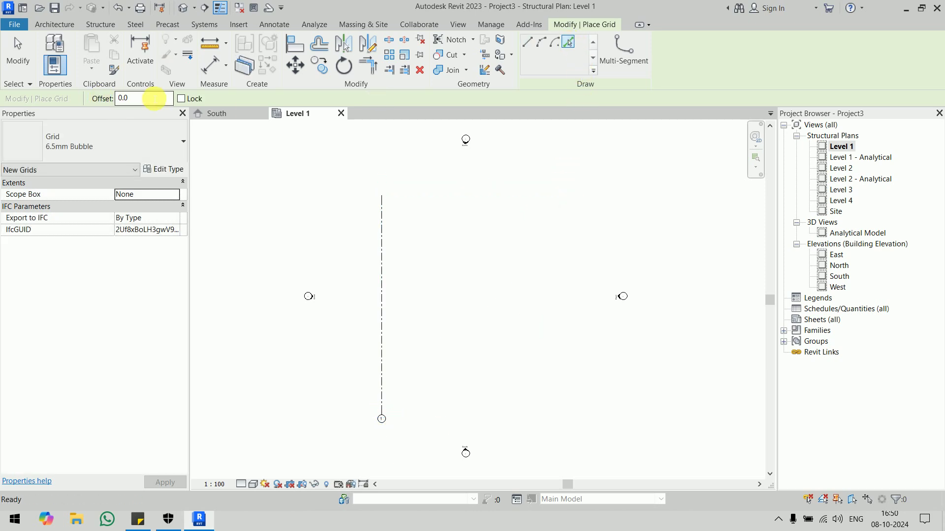
{"action": "type", "text": "73"}
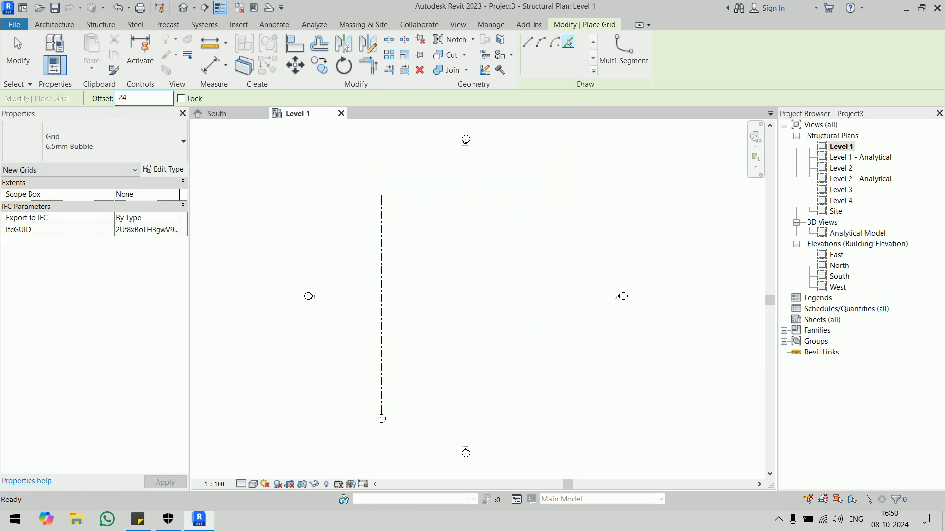
{"action": "type", "text": "15.2"}
{"action": "key", "text": "Return"}
{"action": "type", "text": "2'"}
{"action": "key", "text": "Return"}
{"action": "double_click", "coordinate": [143, 99]}
{"action": "type", "text": "12'"}
{"action": "key", "text": "Return"}
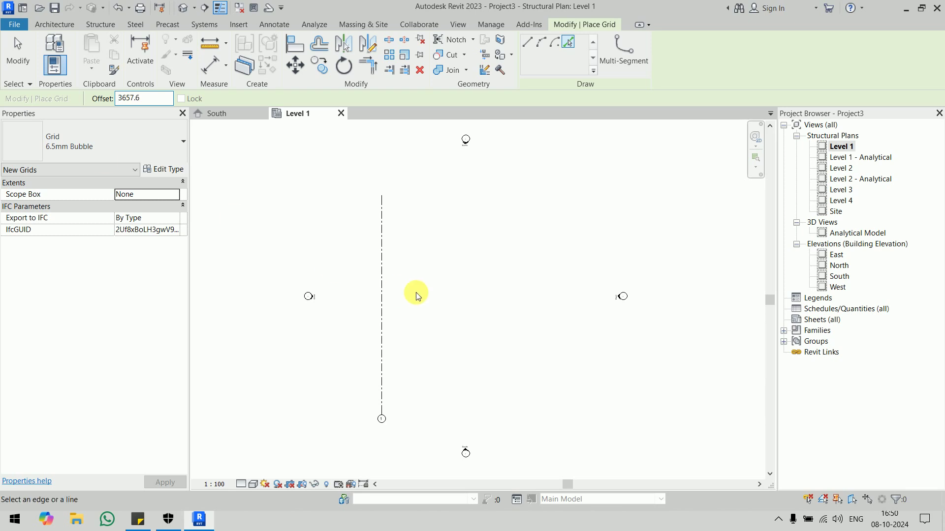
{"action": "left_click", "coordinate": [386, 298]}
{"action": "left_click", "coordinate": [408, 309]}
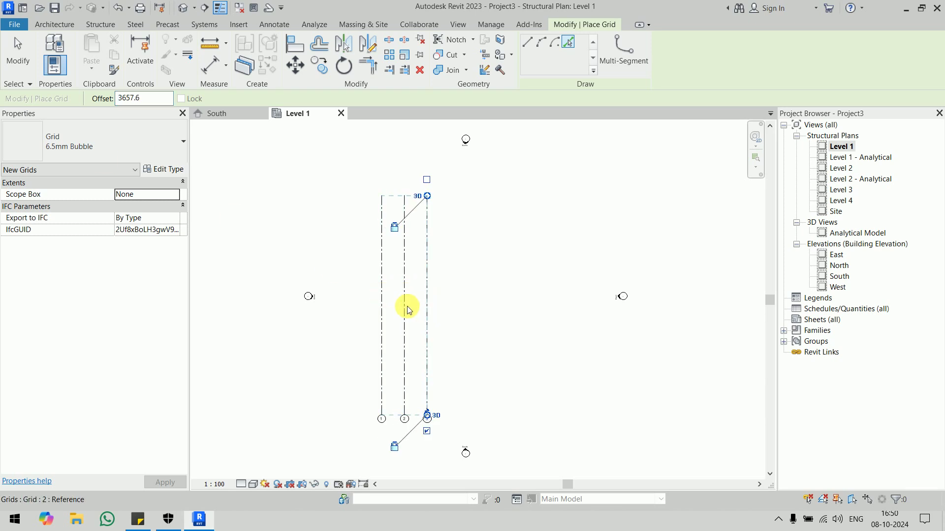
- Return grid placement to Line mode with a 0 offset
{"action": "left_click", "coordinate": [527, 41]}
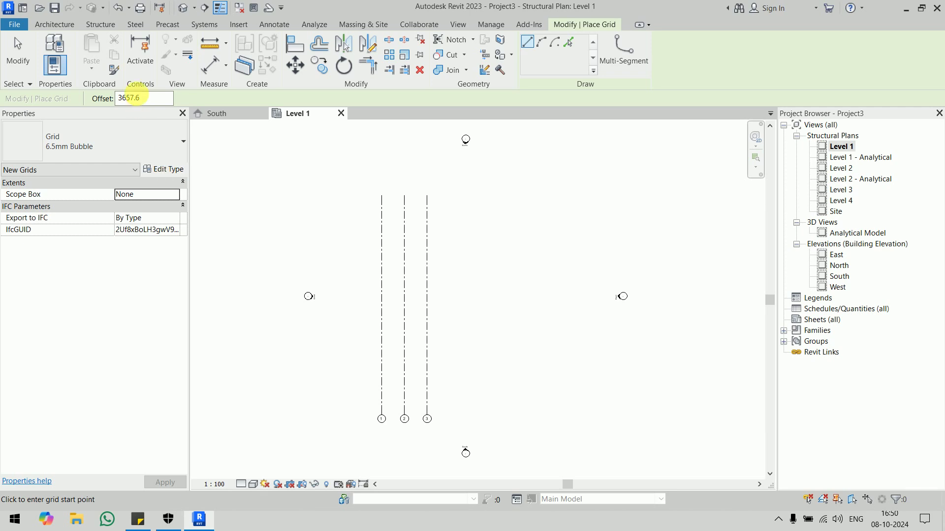
{"action": "double_click", "coordinate": [138, 98]}
{"action": "type", "text": "0"}
{"action": "key", "text": "Return"}
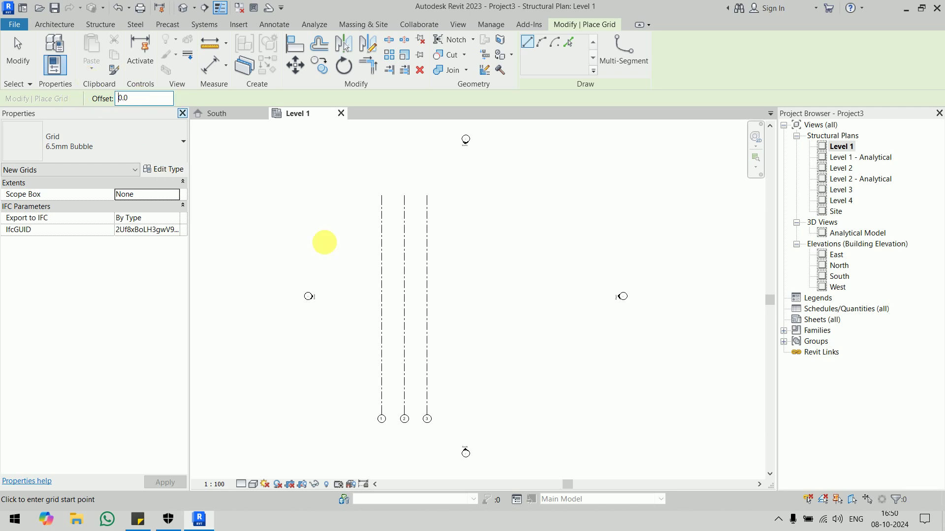
- Draw horizontal grid 4 across grids 1–3 and set a 4572 offset
{"action": "left_click", "coordinate": [353, 394]}
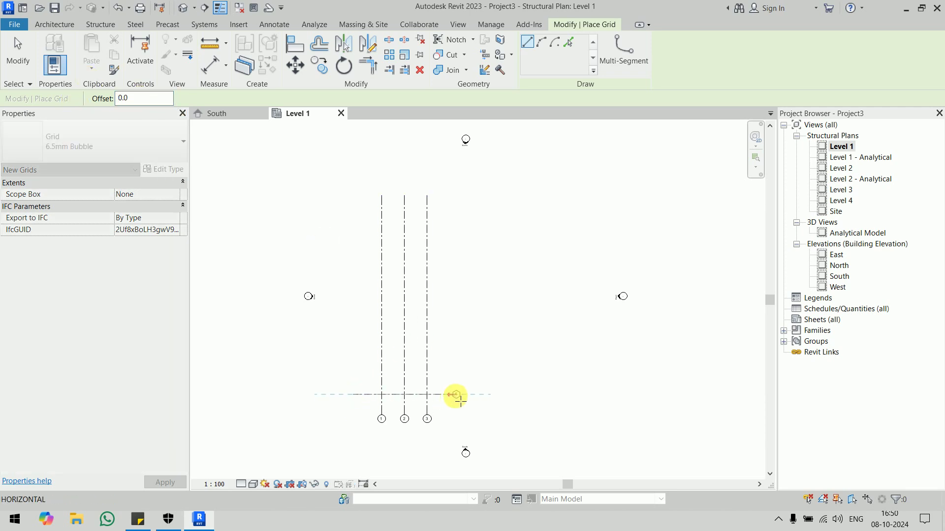
{"action": "left_click", "coordinate": [457, 395]}
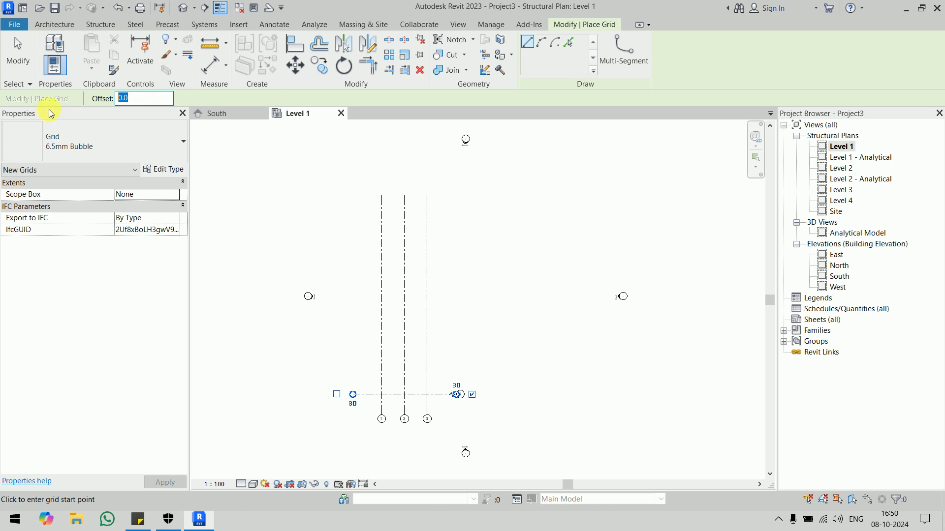
{"action": "type", "text": "4572"}
{"action": "key", "text": "Return"}
- Copy grids 5 to 8 upward from grid 4 at 4572 spacing
{"action": "left_click", "coordinate": [570, 43]}
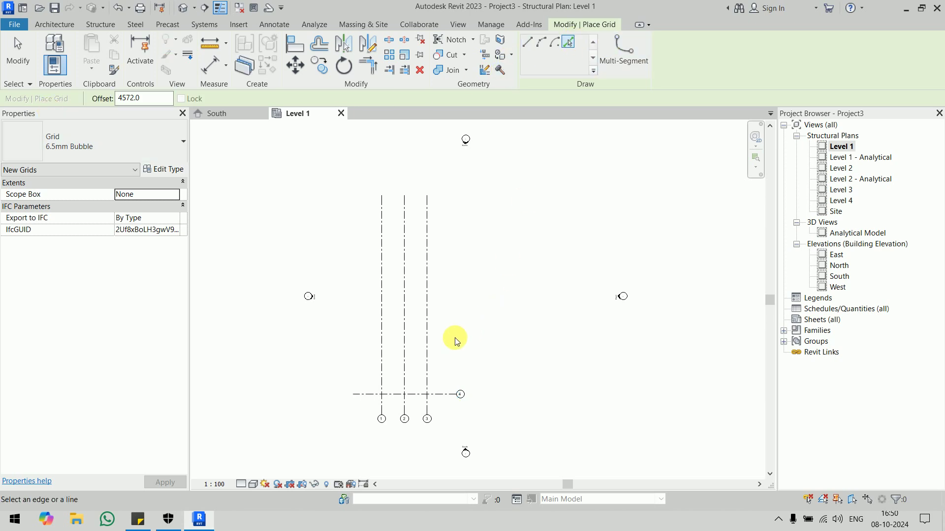
{"action": "left_click", "coordinate": [436, 364]}
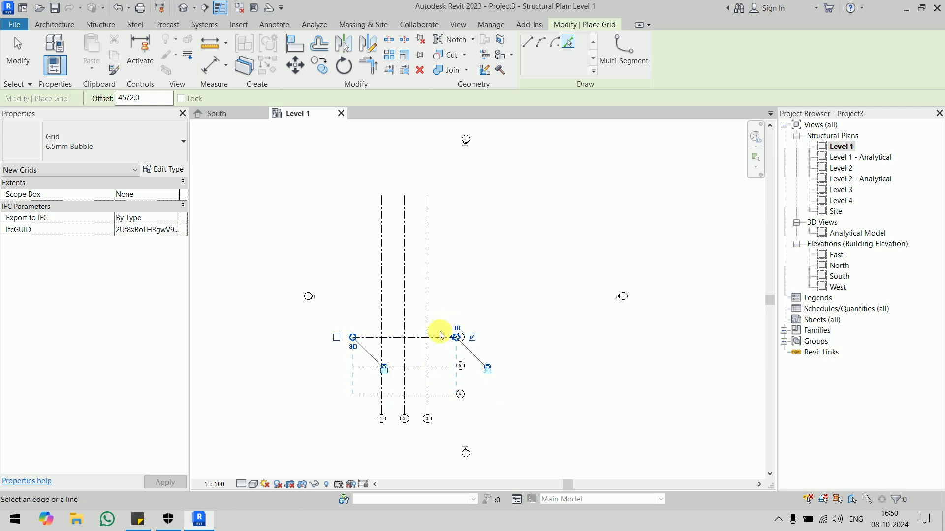
{"action": "left_click", "coordinate": [437, 335]}
{"action": "left_click", "coordinate": [441, 308]}
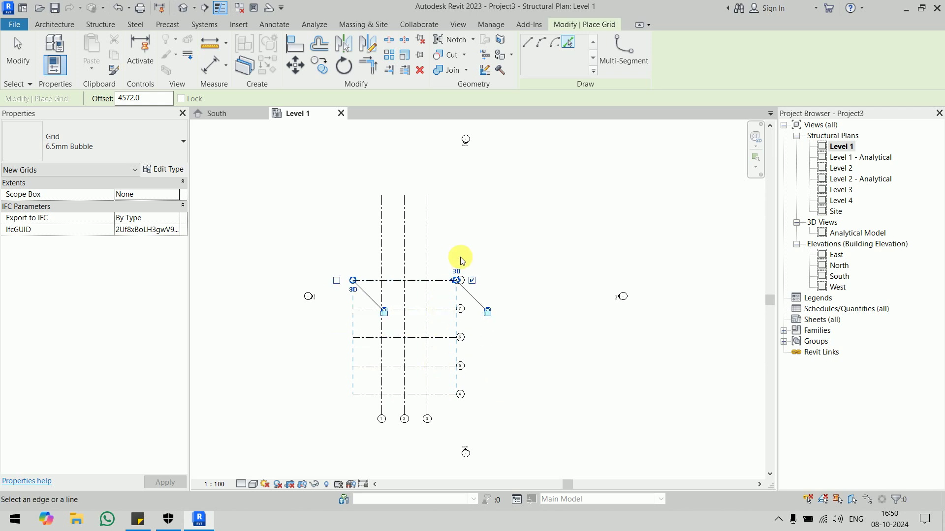
{"action": "left_click", "coordinate": [439, 279]}
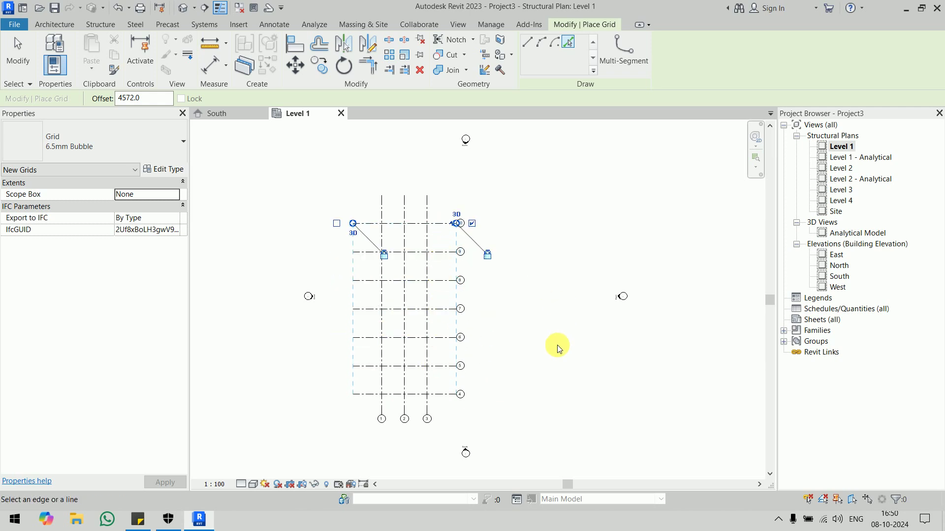
{"action": "key", "text": "Escape"}
{"action": "key", "text": "Escape"}
{"action": "middle_click_drag", "start_coordinate": [491, 422], "coordinate": [563, 295]}
{"action": "scroll", "coordinate": [515, 277], "scroll_direction": "up", "scroll_amount": 3}
{"action": "scroll", "coordinate": [464, 278], "scroll_direction": "up", "scroll_amount": 3}
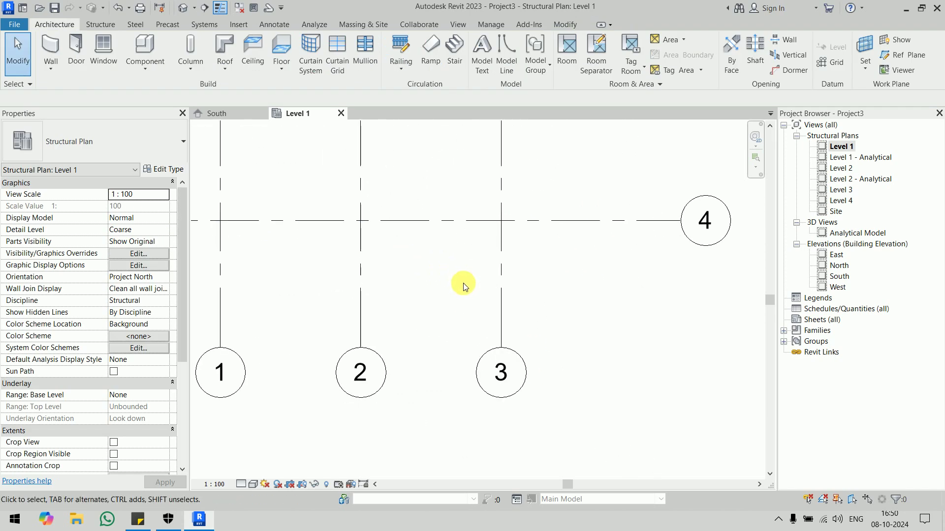
{"action": "scroll", "coordinate": [514, 295], "scroll_direction": "up", "scroll_amount": 1}
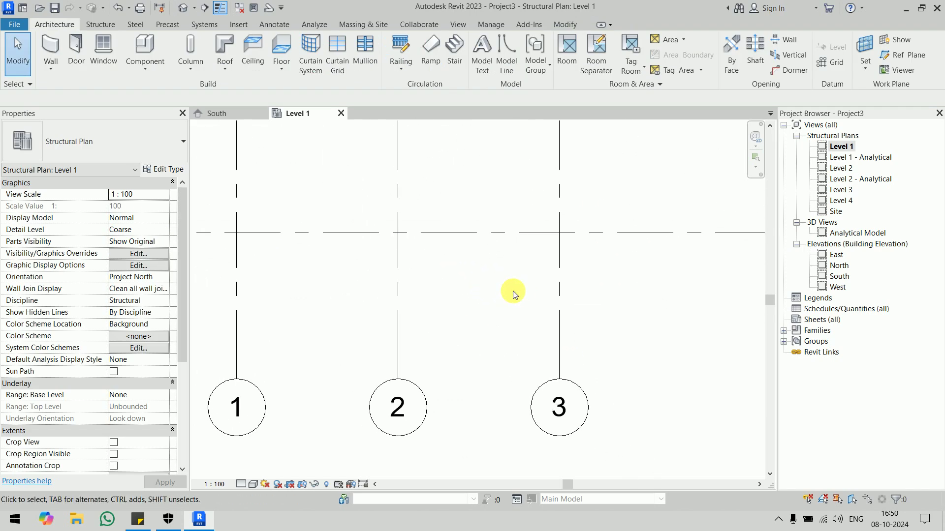
- In the South elevation, rename Level 4 to Footing and Level 3 to Plinth, including their plan views
{"action": "left_click", "coordinate": [219, 113]}
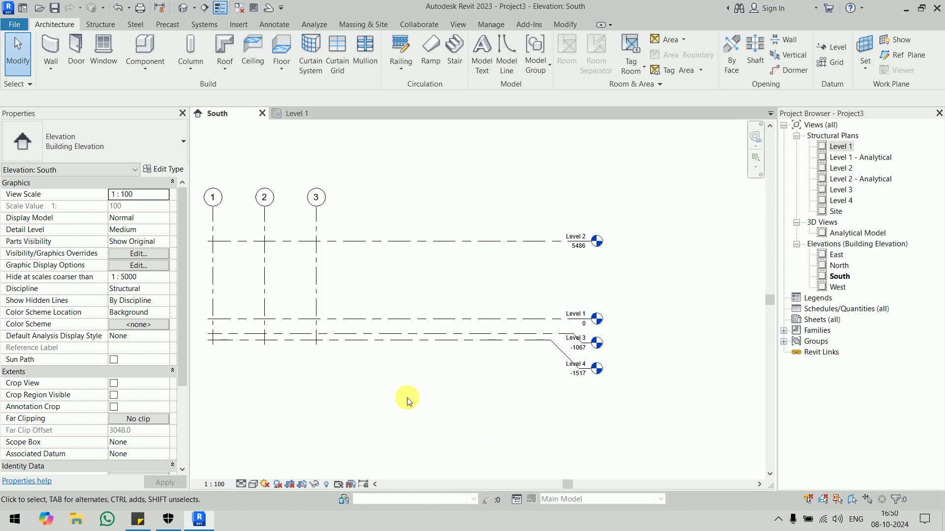
{"action": "middle_click_drag", "start_coordinate": [416, 389], "coordinate": [454, 375]}
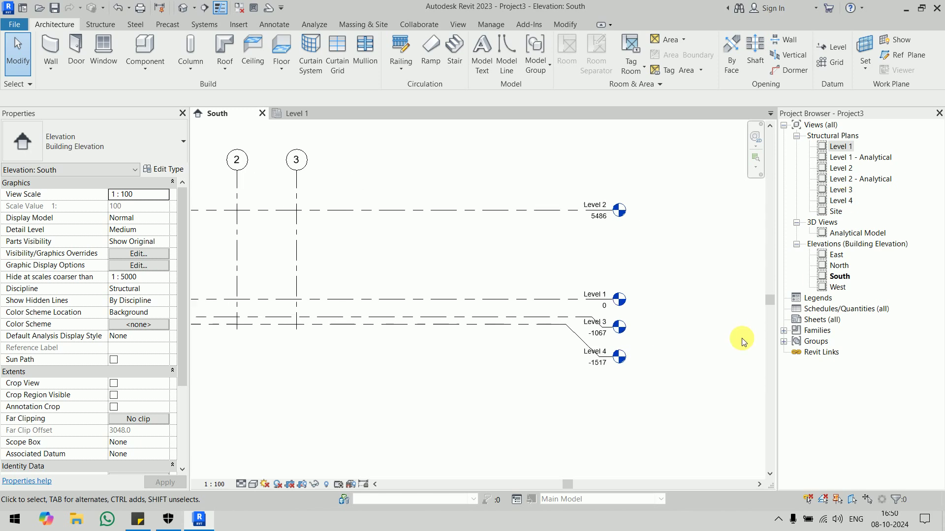
{"action": "scroll", "coordinate": [740, 338], "scroll_direction": "up", "scroll_amount": 5}
{"action": "double_click", "coordinate": [427, 368]}
{"action": "type", "text": "Footing"}
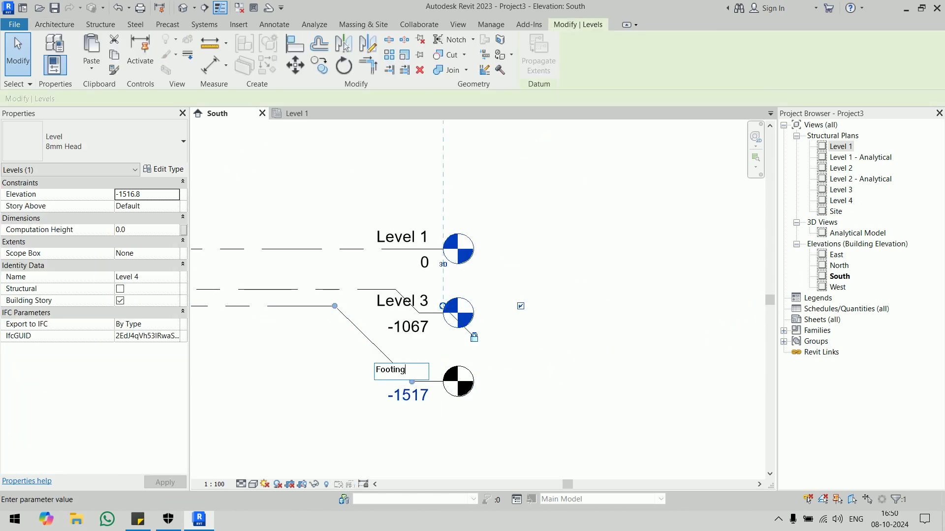
{"action": "key", "text": "Return"}
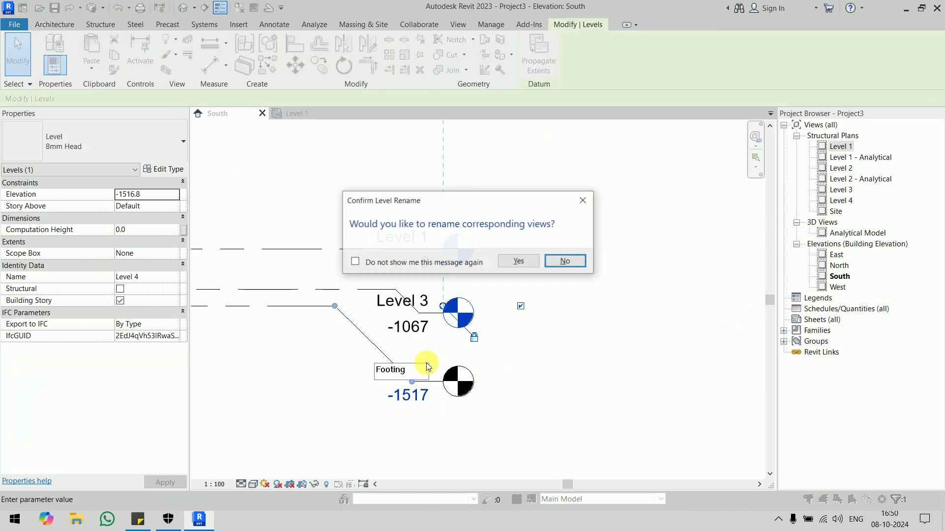
{"action": "left_click", "coordinate": [518, 262]}
{"action": "left_click", "coordinate": [615, 373]}
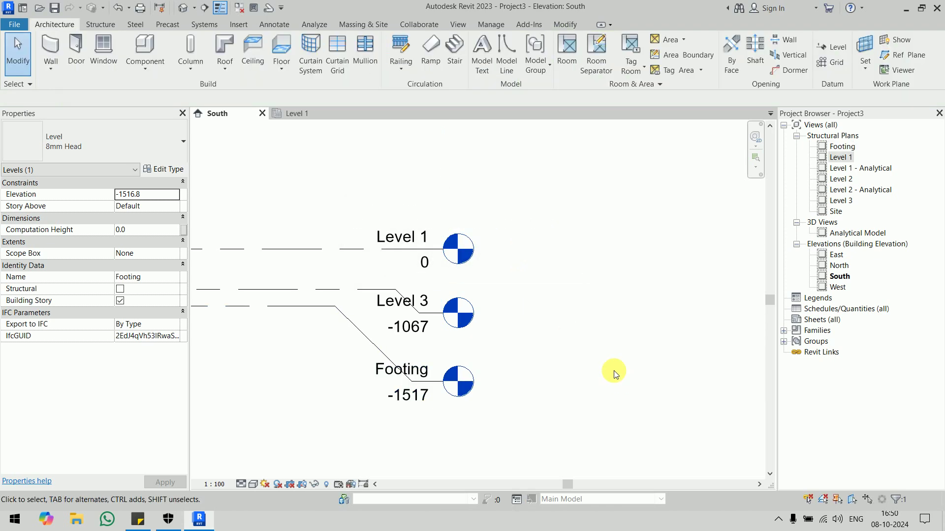
{"action": "double_click", "coordinate": [432, 294]}
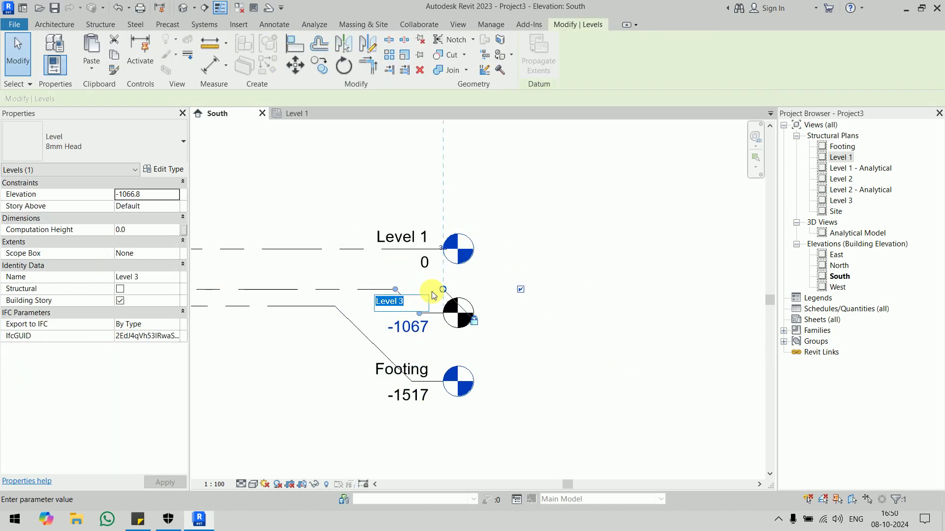
{"action": "type", "text": "Plinth"}
{"action": "key", "text": "Return"}
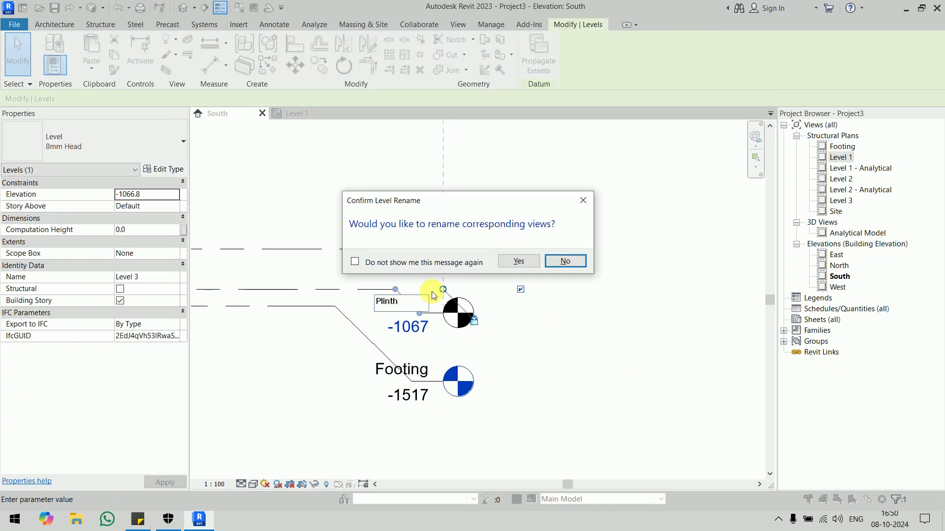
{"action": "key", "text": "Left"}
{"action": "key", "text": "Return"}
- Rename Level 1 to Floor and Level 2 to Roof, with matching plan view names
{"action": "double_click", "coordinate": [389, 231]}
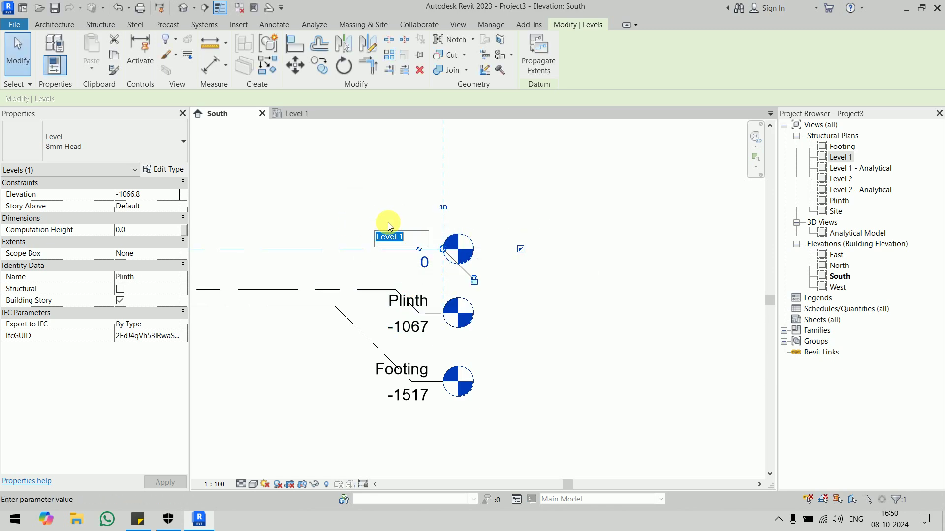
{"action": "type", "text": "Florr"}
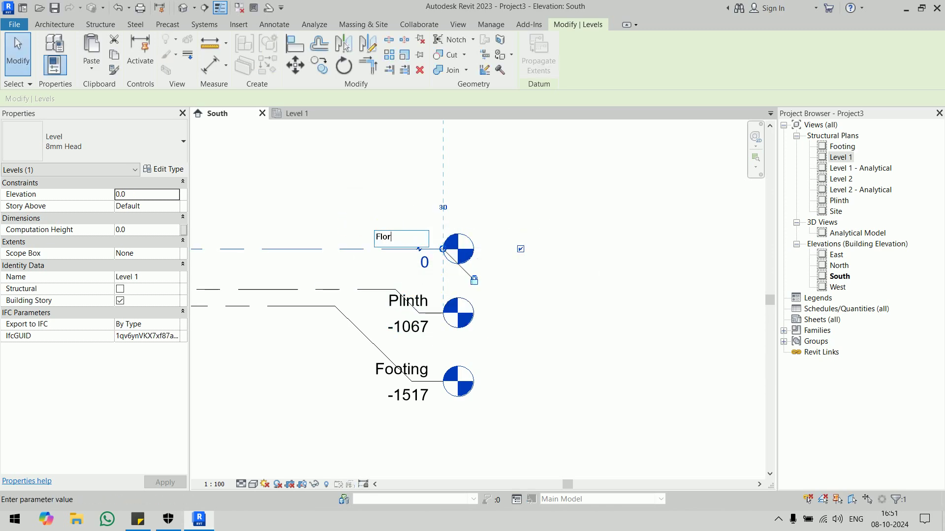
{"action": "key", "text": "Return"}
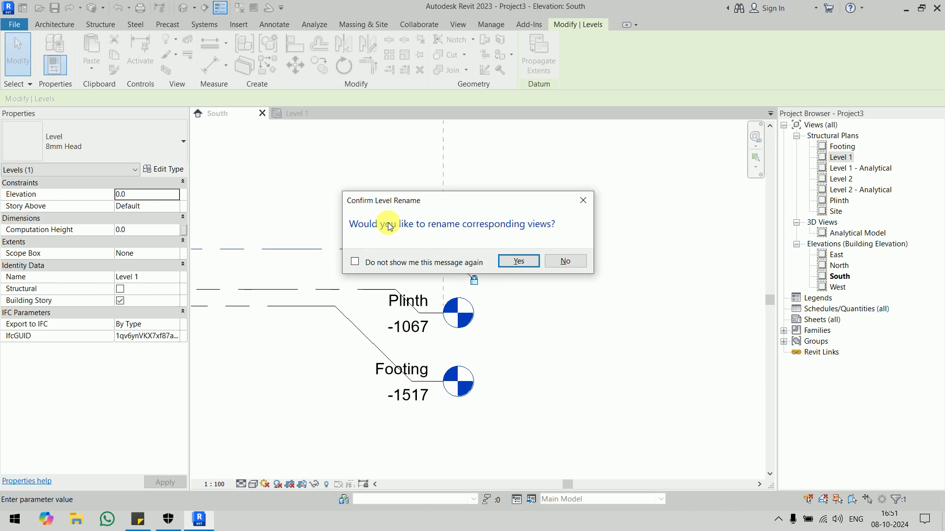
{"action": "key", "text": "Return"}
{"action": "scroll", "coordinate": [548, 288], "scroll_direction": "down", "scroll_amount": 3}
{"action": "scroll", "coordinate": [548, 288], "scroll_direction": "down", "scroll_amount": 1}
{"action": "left_click", "coordinate": [633, 246]}
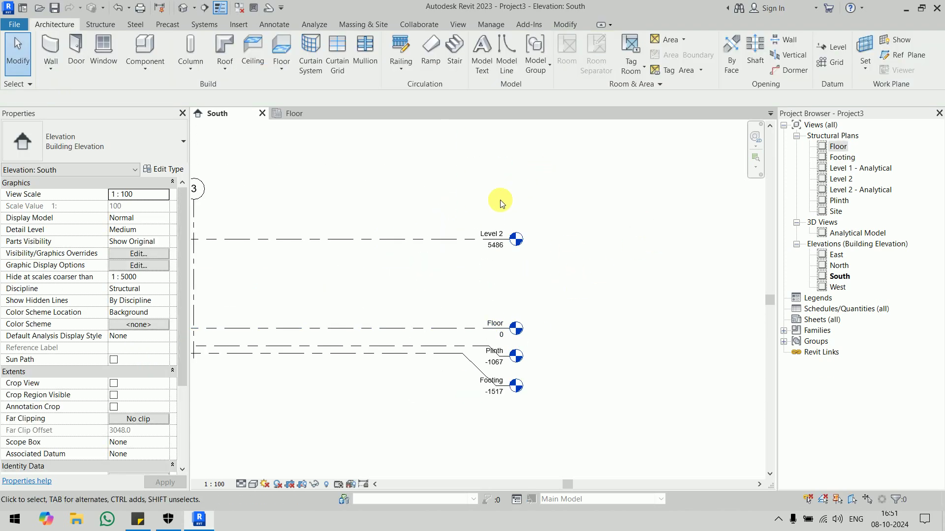
{"action": "double_click", "coordinate": [492, 230]}
{"action": "type", "text": "Roo"}
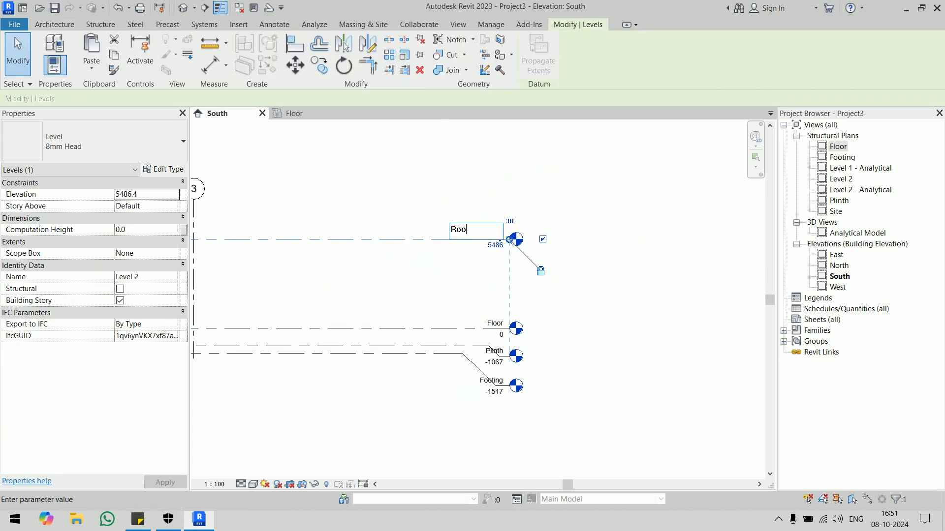
{"action": "type", "text": "f"}
{"action": "key", "text": "Return"}
{"action": "key", "text": "Return"}
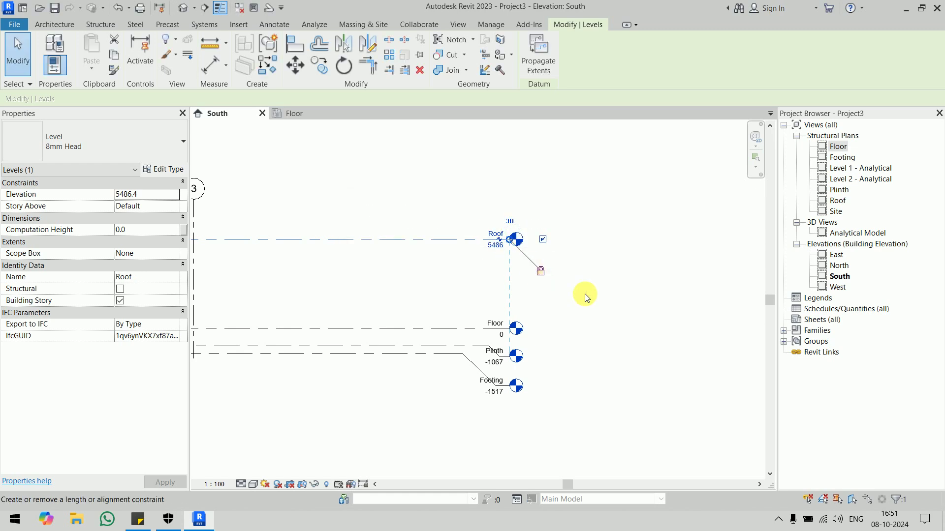
{"action": "left_click", "coordinate": [586, 298]}
- Open the Footing structural plan and centre the grids in view
{"action": "left_click", "coordinate": [842, 158]}
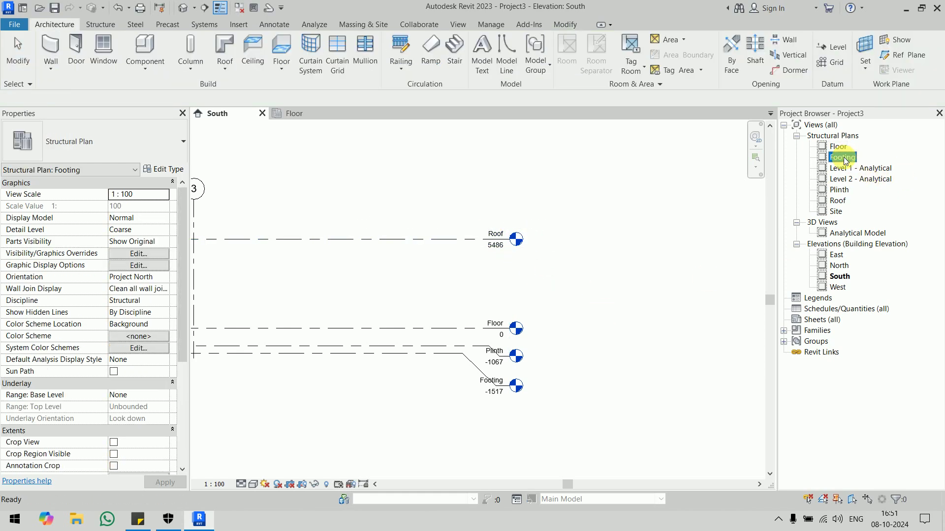
{"action": "double_click", "coordinate": [842, 157]}
{"action": "scroll", "coordinate": [456, 266], "scroll_direction": "down", "scroll_amount": 2}
{"action": "scroll", "coordinate": [473, 249], "scroll_direction": "down", "scroll_amount": 4}
{"action": "scroll", "coordinate": [474, 247], "scroll_direction": "up", "scroll_amount": 4}
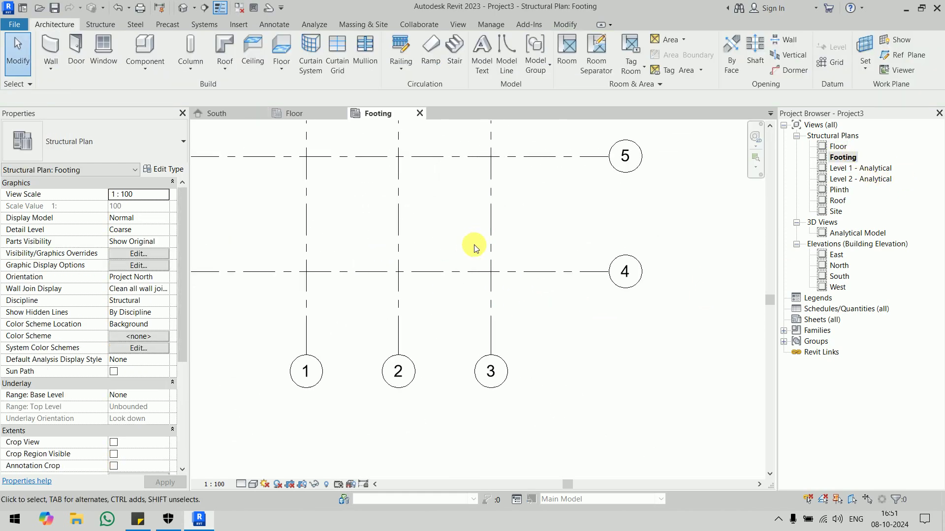
{"action": "scroll", "coordinate": [470, 248], "scroll_direction": "up", "scroll_amount": 2}
{"action": "middle_click_drag", "start_coordinate": [466, 249], "coordinate": [553, 226]}
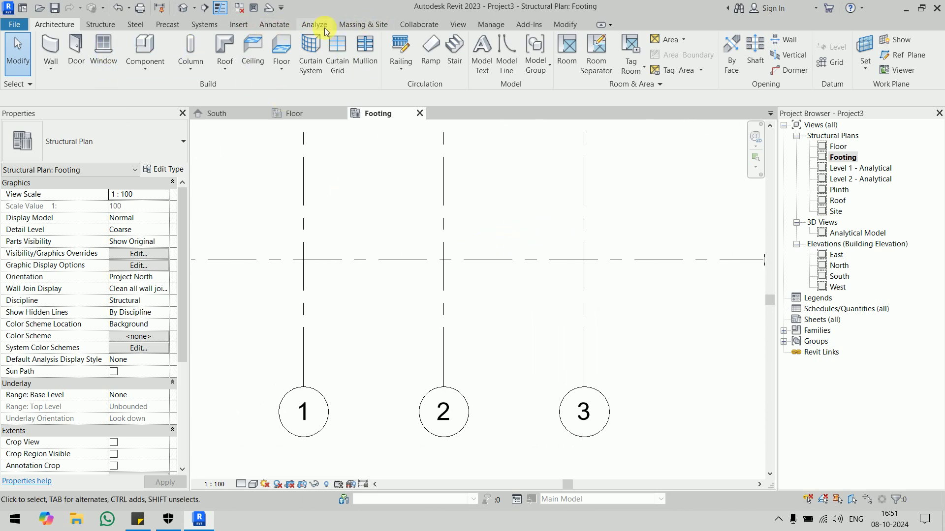
- Start an isolated footing using the M_Footing-Rectangular 1800 x 1200 x 450mm type
{"action": "left_click", "coordinate": [100, 25]}
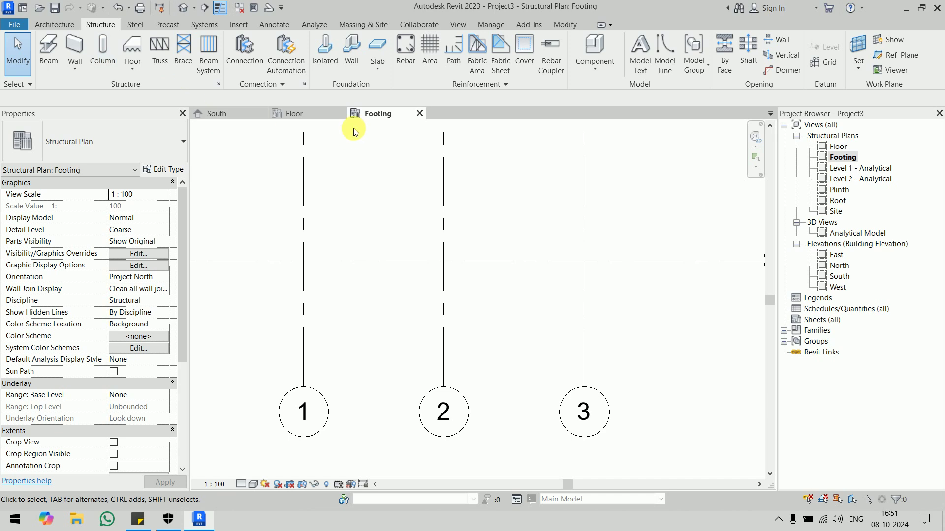
{"action": "left_click", "coordinate": [324, 65]}
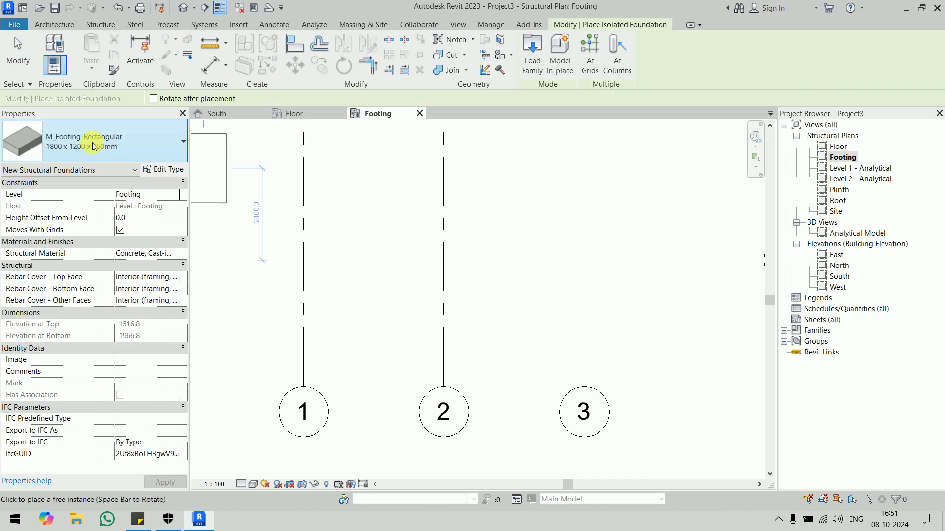
{"action": "left_click", "coordinate": [101, 140]}
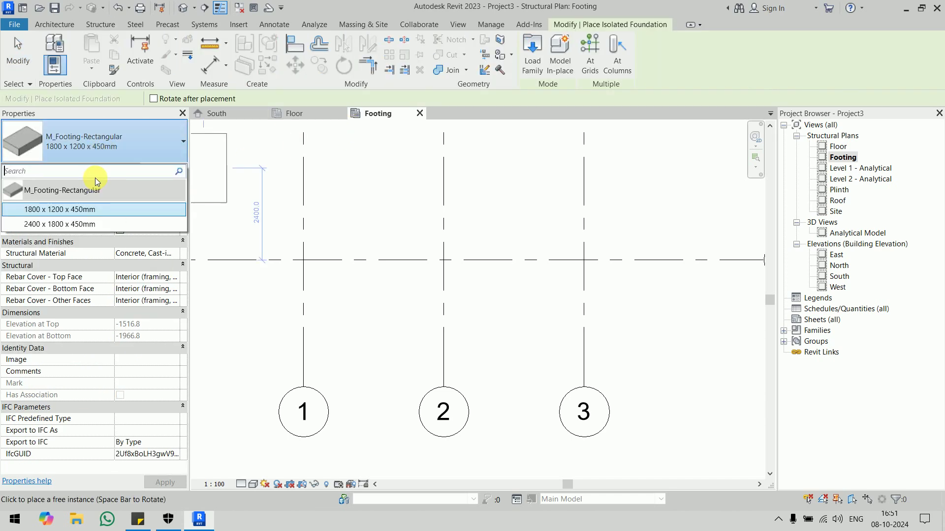
{"action": "left_click", "coordinate": [105, 158]}
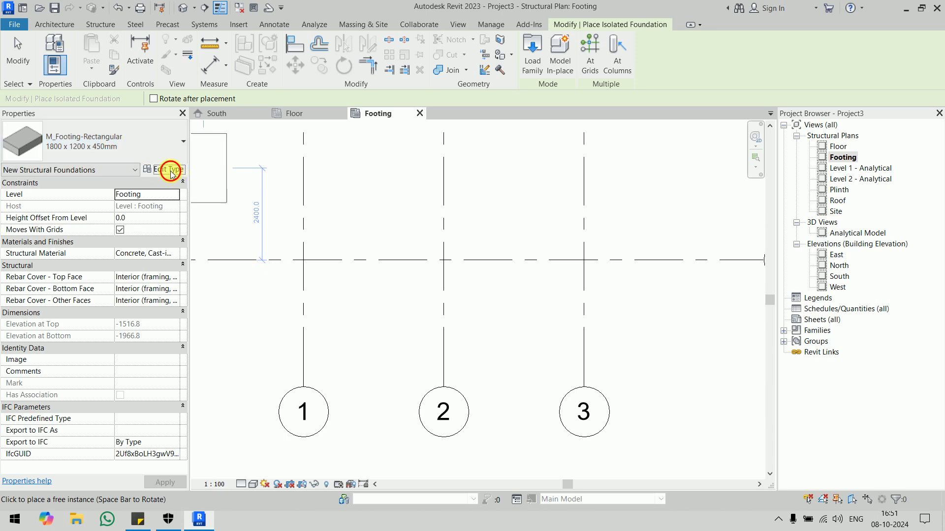
{"action": "left_click", "coordinate": [163, 169]}
- Duplicate the footing type as 1200 with a Length of 1200
{"action": "left_click", "coordinate": [882, 66]}
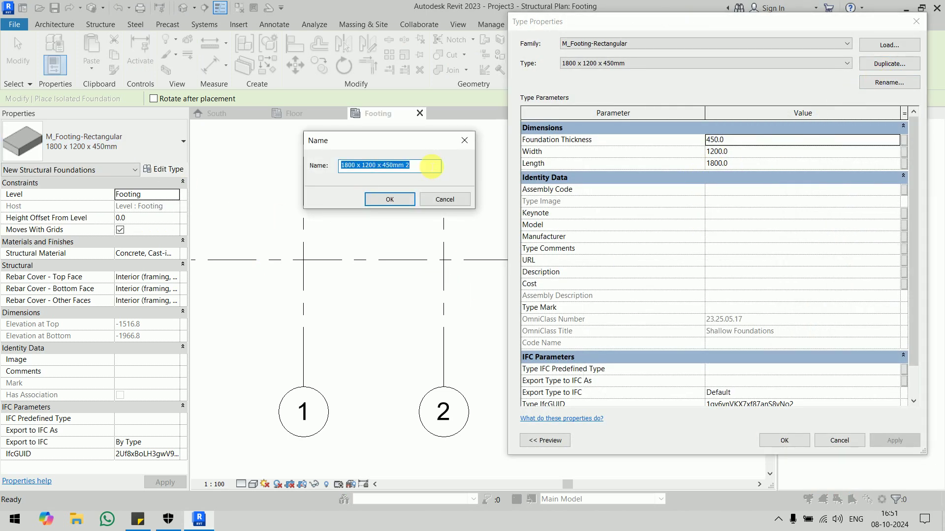
{"action": "type", "text": "1200"}
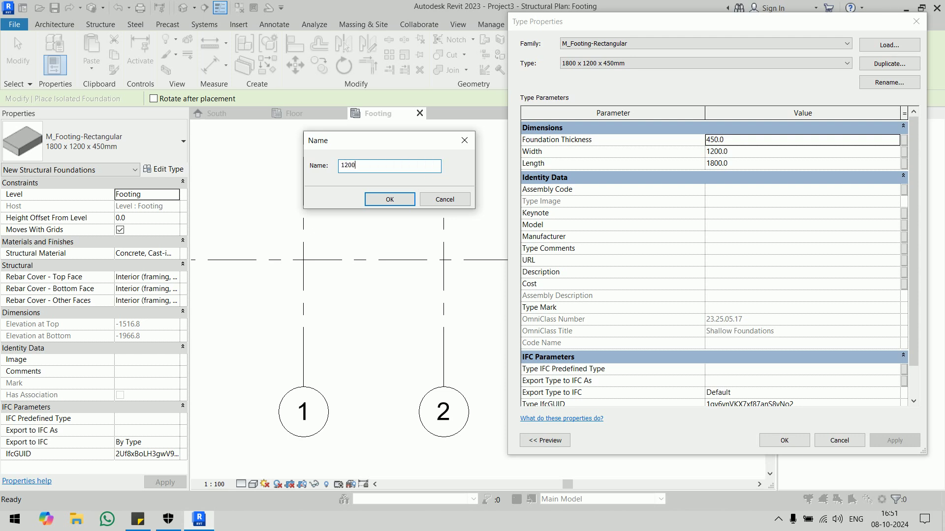
{"action": "key", "text": "Return"}
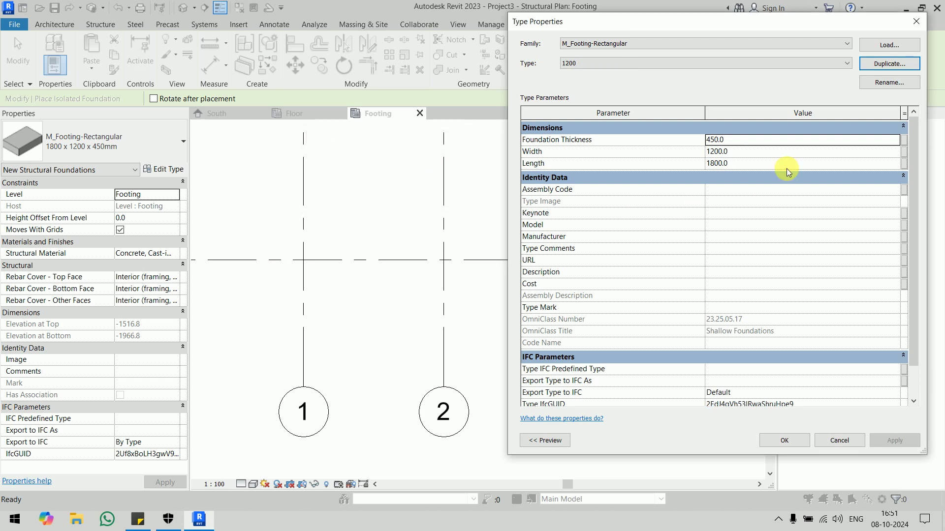
{"action": "left_click", "coordinate": [772, 161]}
{"action": "type", "text": "1200"}
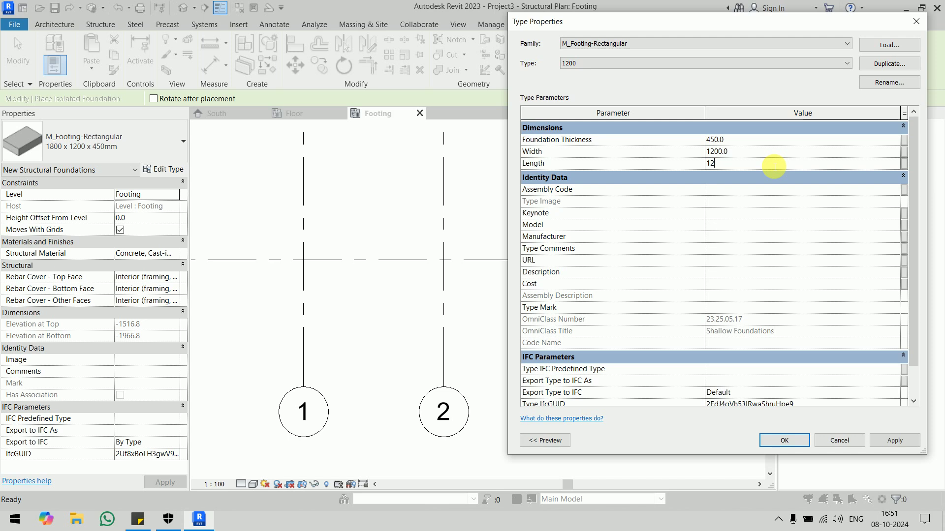
{"action": "left_click", "coordinate": [784, 441]}
- Place 1200 footings at the grid 1 and grid 3 intersections
{"action": "left_click", "coordinate": [303, 262]}
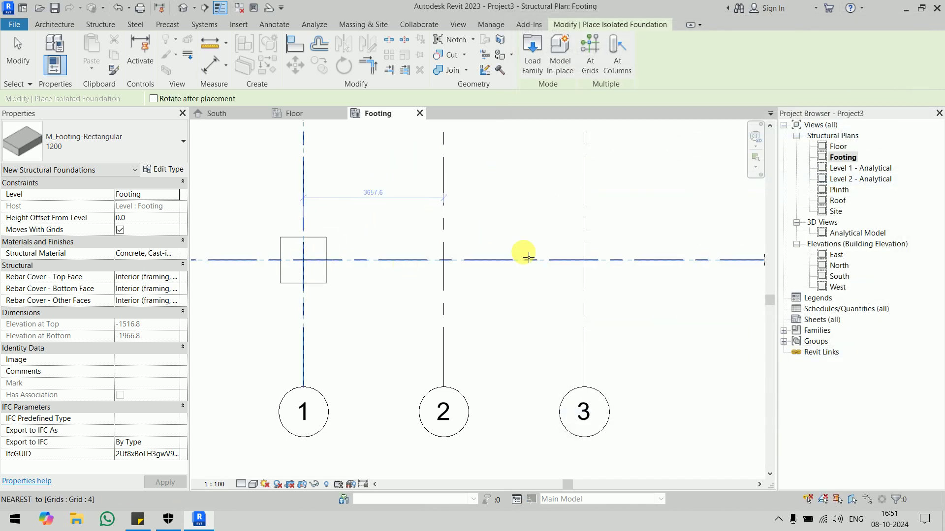
{"action": "left_click", "coordinate": [590, 266]}
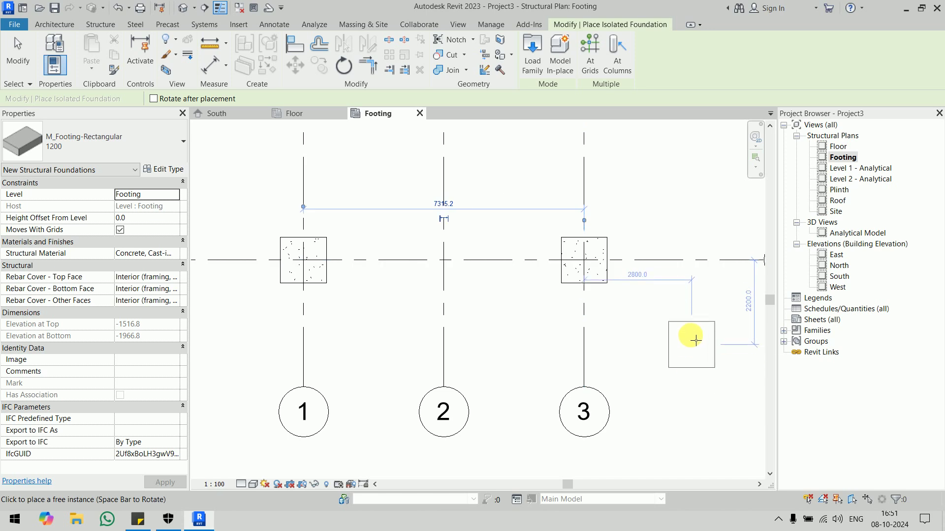
{"action": "key", "text": "Escape"}
{"action": "middle_click_drag", "start_coordinate": [440, 233], "coordinate": [449, 249]}
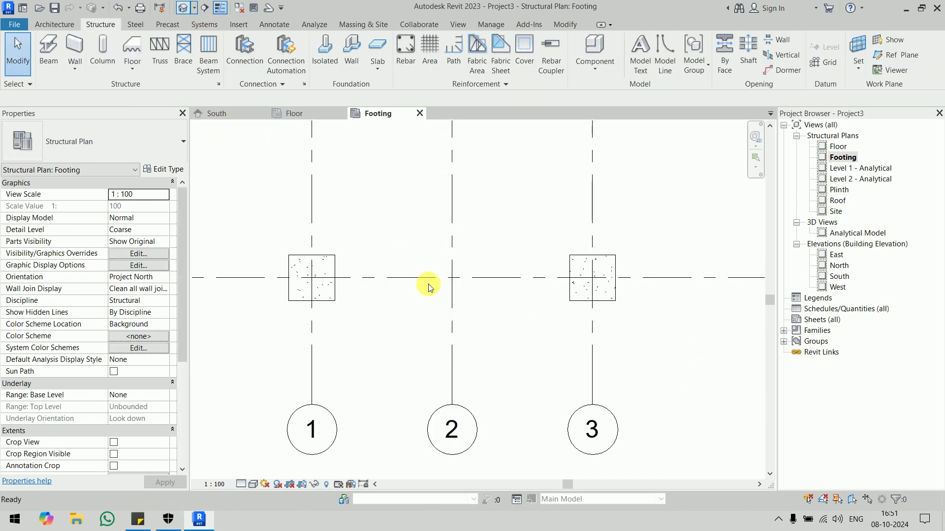
{"action": "scroll", "coordinate": [451, 399], "scroll_direction": "up", "scroll_amount": 3}
- Set the 3D view to Fine detail and Shaded style, facing Front
{"action": "scroll", "coordinate": [371, 383], "scroll_direction": "up", "scroll_amount": 3}
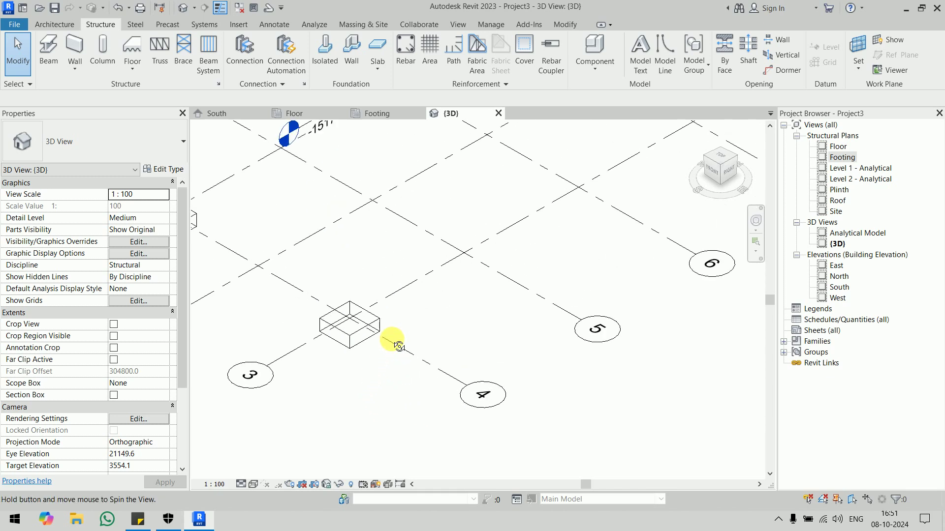
{"action": "mouse_move", "coordinate": [394, 401]}
{"action": "middle_mouse_down", "text": "shift"}
{"action": "mouse_move", "coordinate": [433, 264]}
{"action": "mouse_move", "coordinate": [431, 308]}
{"action": "mouse_move", "coordinate": [389, 337]}
{"action": "middle_mouse_up", "text": "shift"}
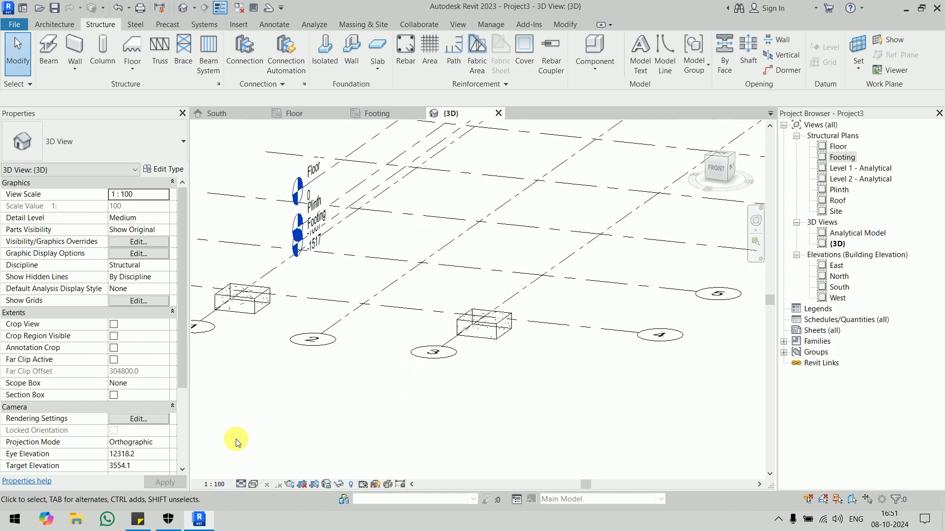
{"action": "left_click", "coordinate": [253, 484]}
{"action": "left_click", "coordinate": [253, 484]}
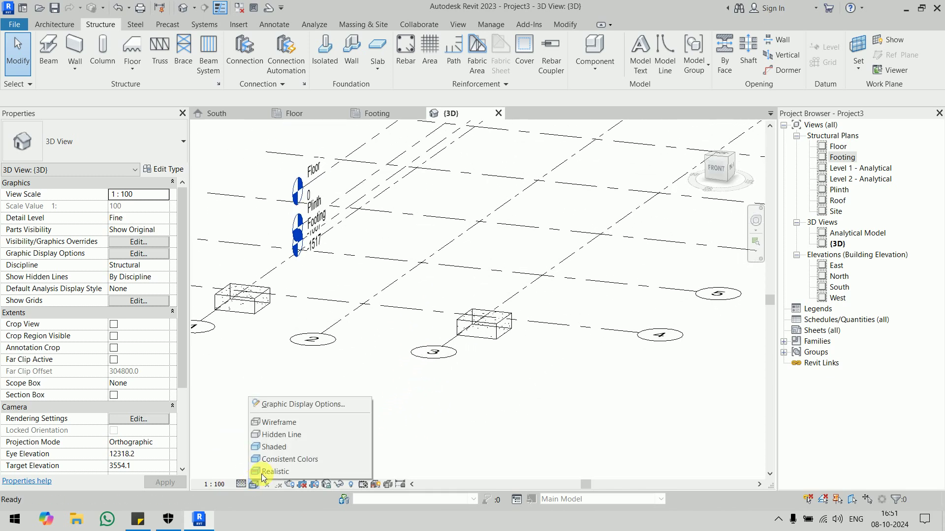
{"action": "left_click", "coordinate": [266, 445]}
{"action": "left_click", "coordinate": [720, 176]}
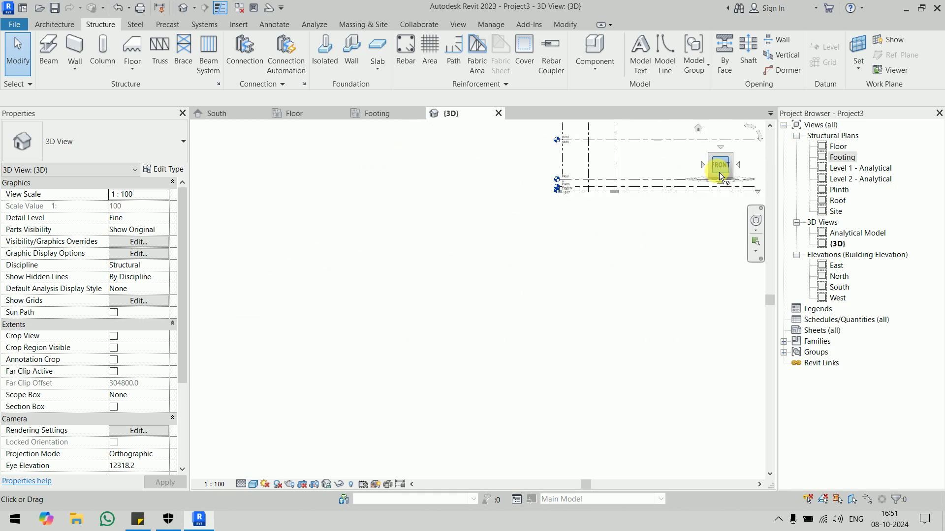
- Drag the Footing and Plinth level heads out to the left, side by side
{"action": "scroll", "coordinate": [442, 322], "scroll_direction": "up", "scroll_amount": 2}
{"action": "scroll", "coordinate": [552, 246], "scroll_direction": "up", "scroll_amount": 2}
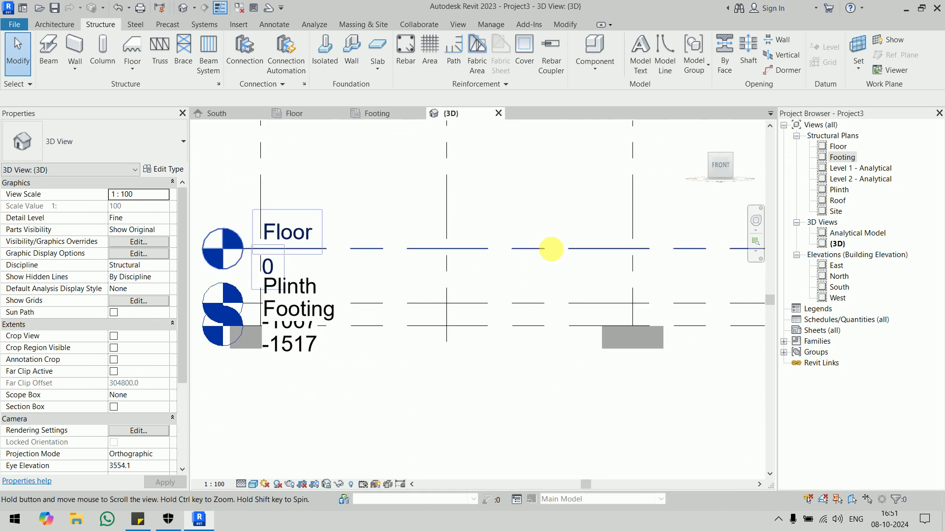
{"action": "scroll", "coordinate": [507, 265], "scroll_direction": "down", "scroll_amount": 1}
{"action": "scroll", "coordinate": [507, 264], "scroll_direction": "down", "scroll_amount": 1}
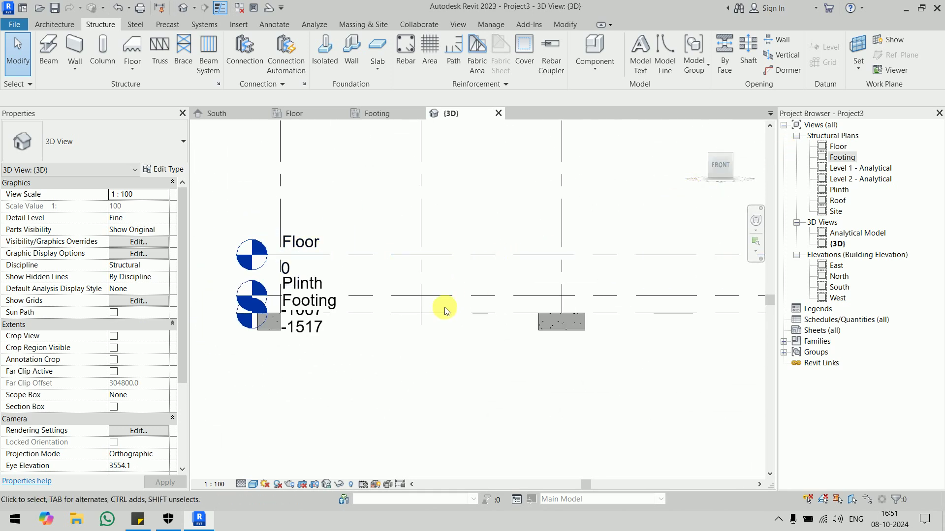
{"action": "left_click", "coordinate": [477, 323]}
{"action": "scroll", "coordinate": [418, 334], "scroll_direction": "down", "scroll_amount": 2}
{"action": "middle_click_drag", "start_coordinate": [552, 335], "coordinate": [631, 330]}
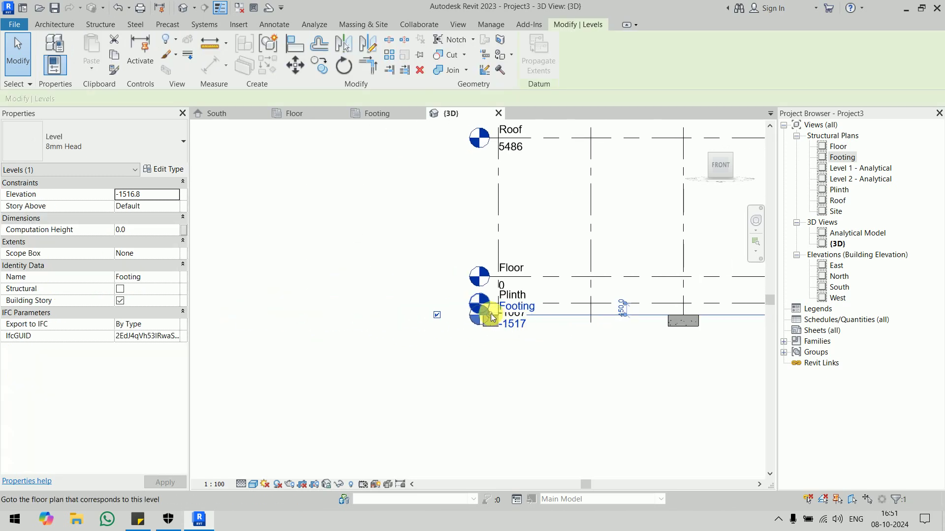
{"action": "left_click_drag", "start_coordinate": [490, 317], "coordinate": [308, 315]}
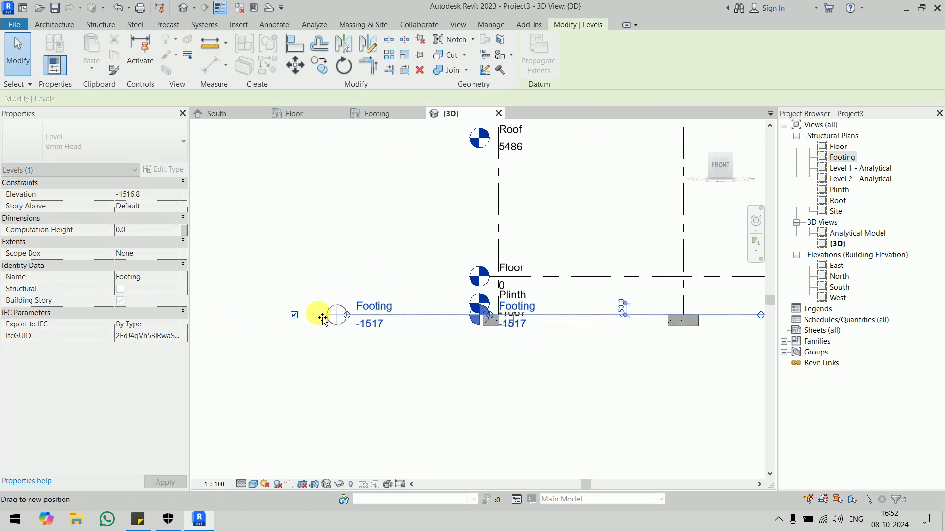
{"action": "left_click", "coordinate": [551, 301]}
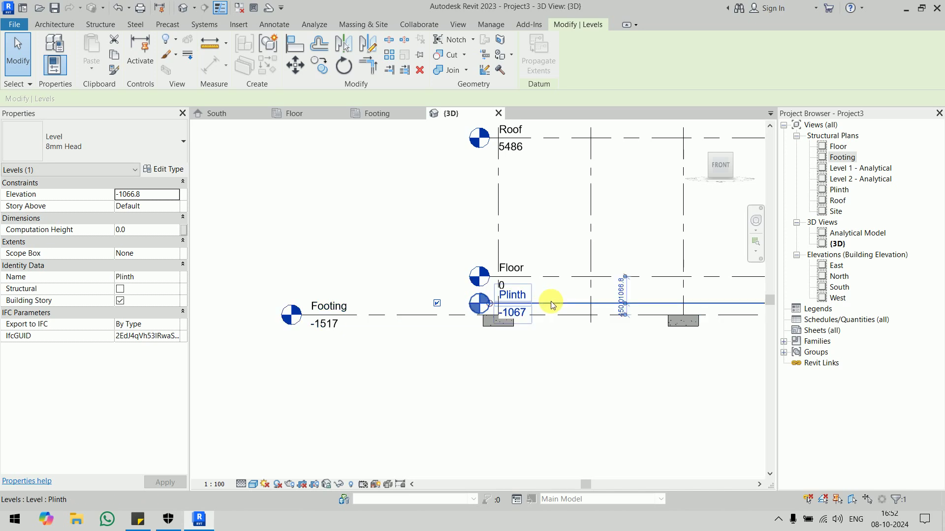
{"action": "left_click_drag", "start_coordinate": [500, 312], "coordinate": [290, 285]}
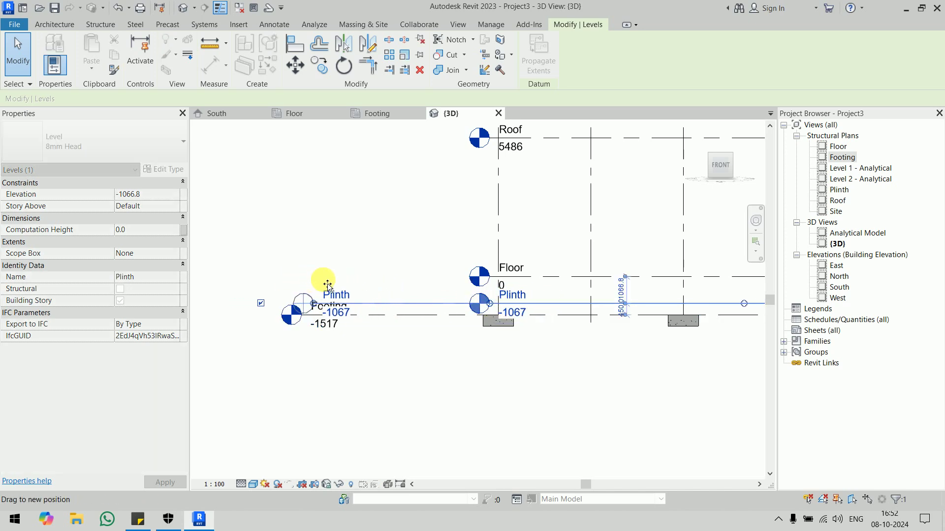
{"action": "left_click_drag", "start_coordinate": [314, 283], "coordinate": [307, 278]}
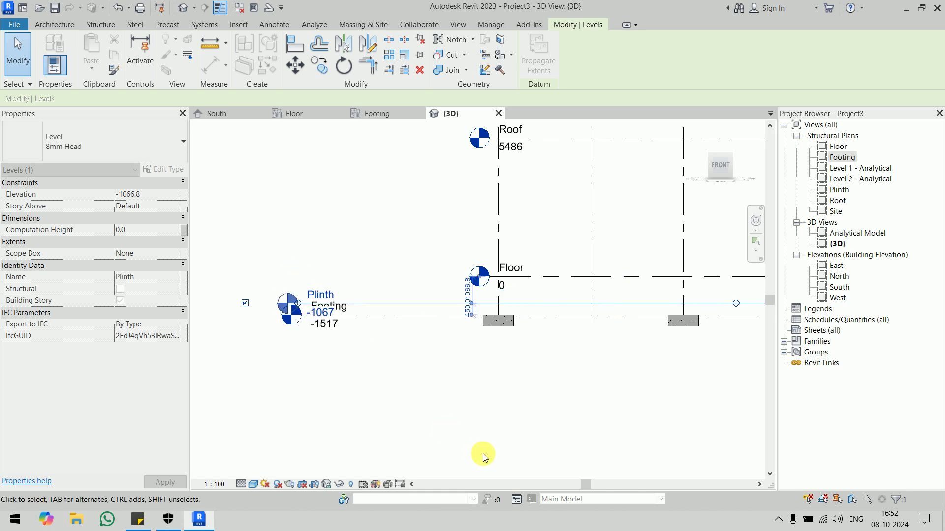
{"action": "left_click", "coordinate": [483, 453]}
- Drag the Floor and Roof level heads out to the left
{"action": "left_click", "coordinate": [555, 277]}
{"action": "left_click_drag", "start_coordinate": [489, 279], "coordinate": [357, 277]}
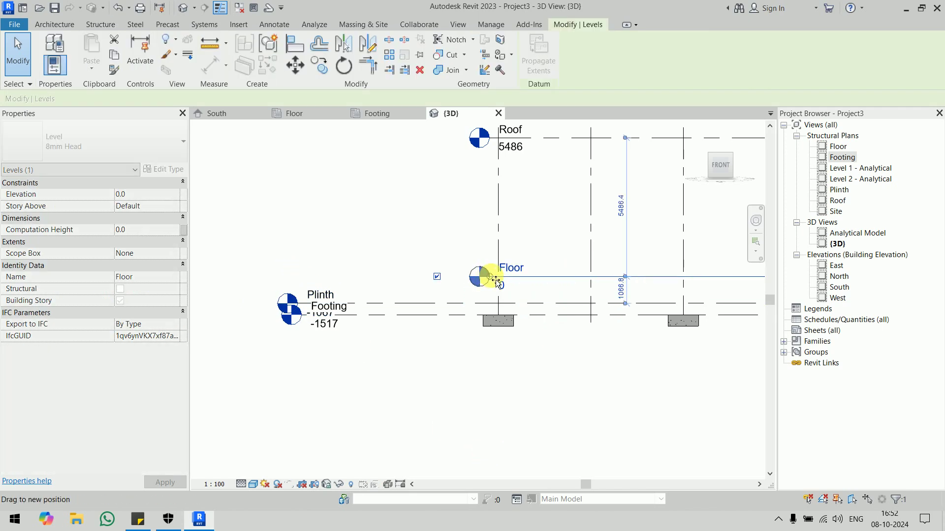
{"action": "left_click", "coordinate": [549, 142]}
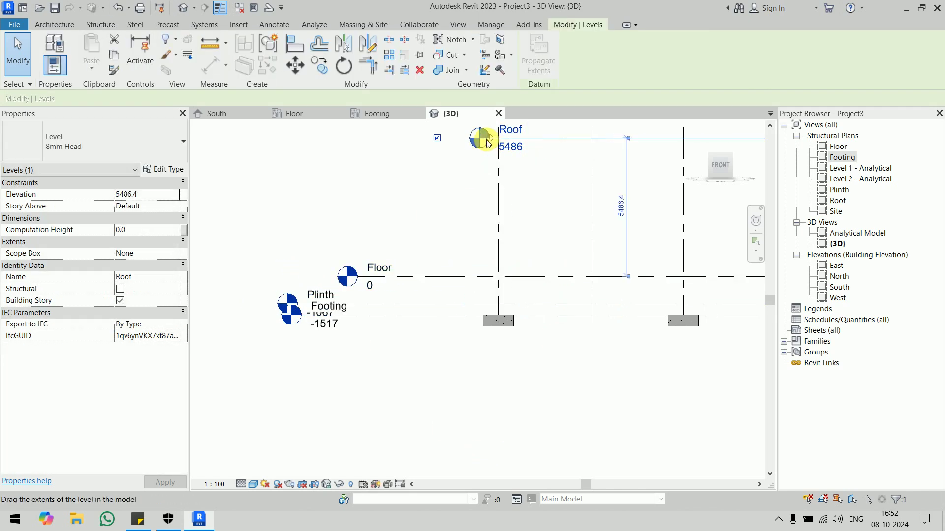
{"action": "left_click_drag", "start_coordinate": [482, 137], "coordinate": [361, 138]}
{"action": "left_click", "coordinate": [455, 414]}
{"action": "scroll", "coordinate": [445, 394], "scroll_direction": "down", "scroll_amount": 3}
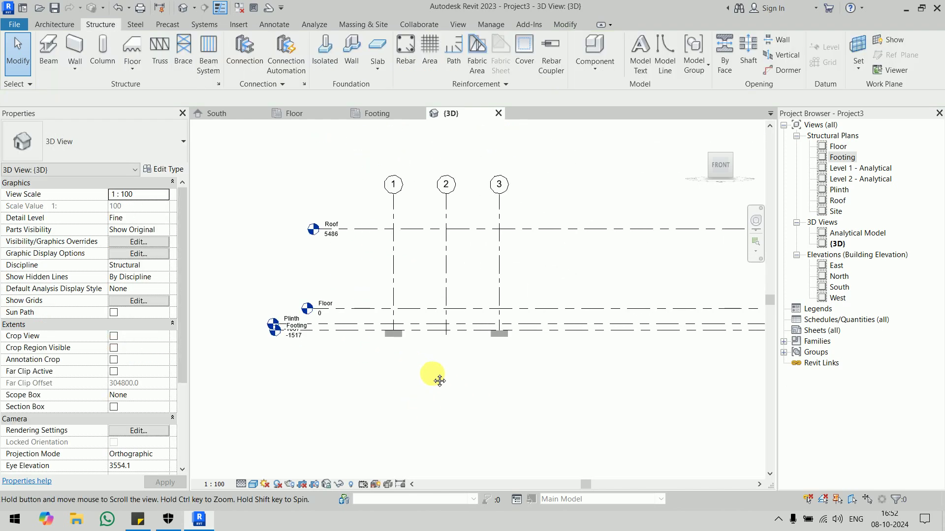
{"action": "scroll", "coordinate": [418, 366], "scroll_direction": "up", "scroll_amount": 3}
{"action": "scroll", "coordinate": [443, 361], "scroll_direction": "up", "scroll_amount": 2}
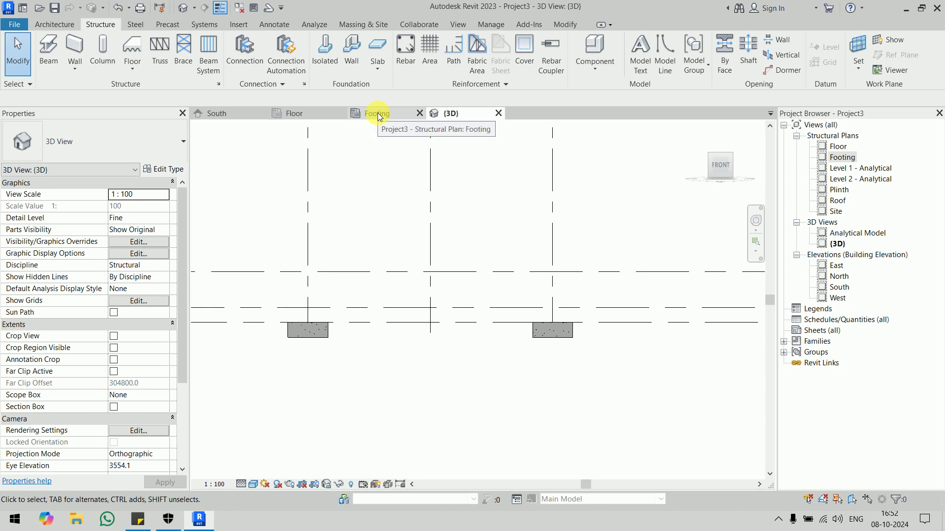
{"action": "scroll", "coordinate": [445, 380], "scroll_direction": "down", "scroll_amount": 3}
{"action": "mouse_move", "coordinate": [614, 350]}
{"action": "middle_mouse_down"}
{"action": "mouse_move", "coordinate": [165, 320]}
{"action": "mouse_move", "coordinate": [614, 350]}
{"action": "middle_mouse_up"}
{"action": "scroll", "coordinate": [465, 331], "scroll_direction": "up", "scroll_amount": 2}
{"action": "scroll", "coordinate": [380, 328], "scroll_direction": "up", "scroll_amount": 3}
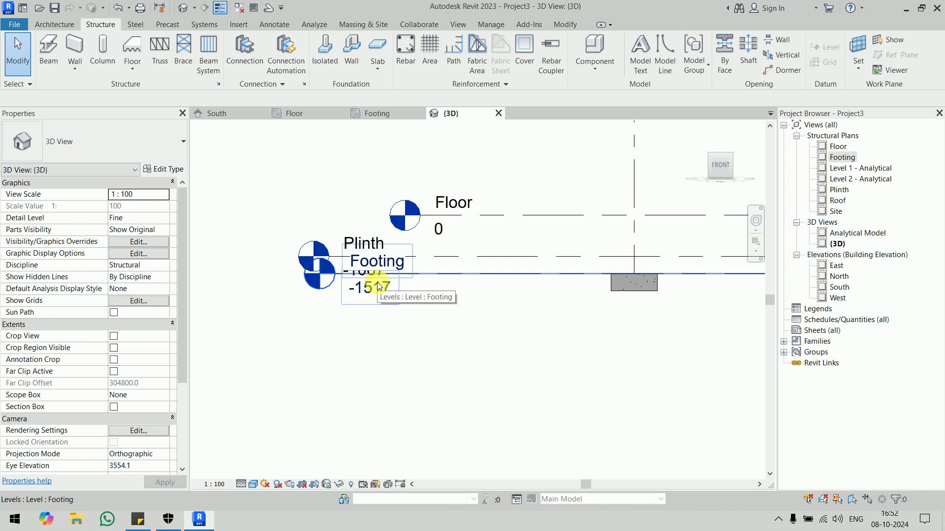
{"action": "mouse_move", "coordinate": [215, 113]}
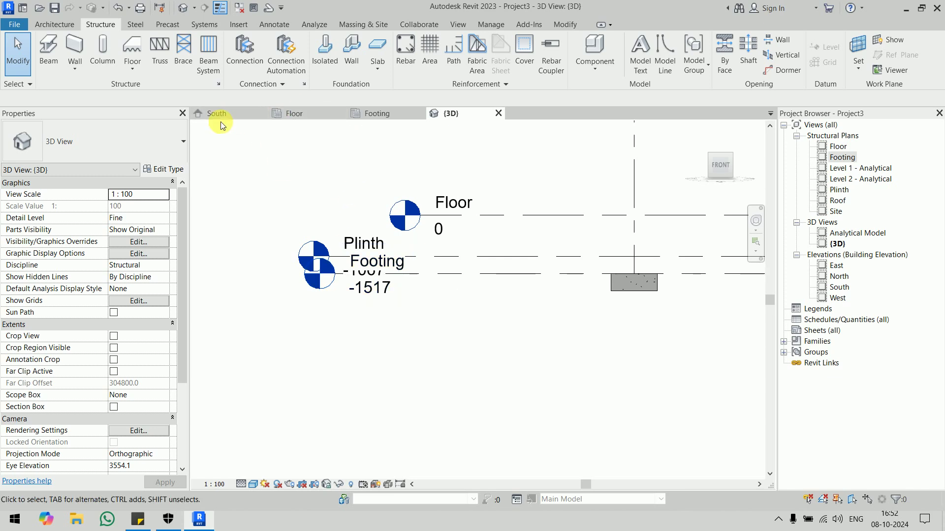
- Switch to the South elevation showing the 1200 footings at grids 1 and 3
{"action": "left_click", "coordinate": [206, 113]}
{"action": "scroll", "coordinate": [472, 295], "scroll_direction": "up", "scroll_amount": 3}
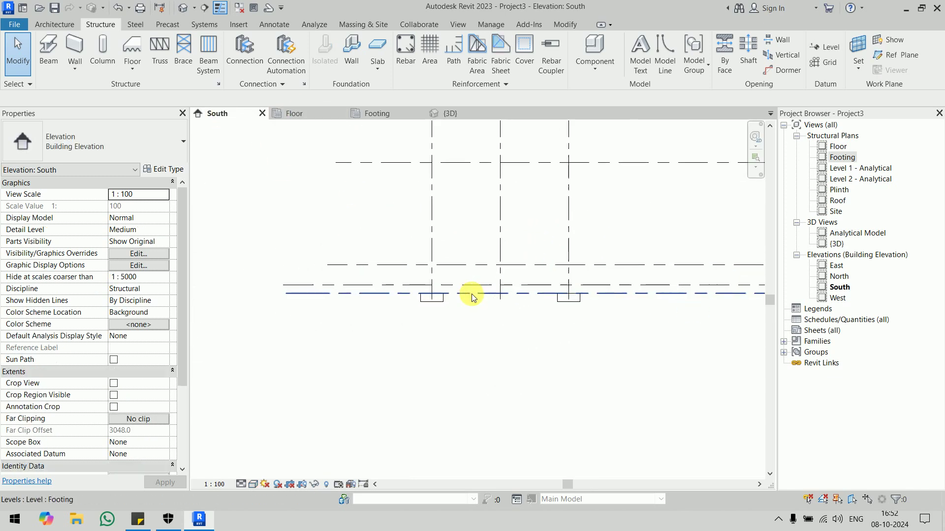
{"action": "scroll", "coordinate": [364, 281], "scroll_direction": "up", "scroll_amount": 2}
{"action": "scroll", "coordinate": [440, 299], "scroll_direction": "down", "scroll_amount": 2}
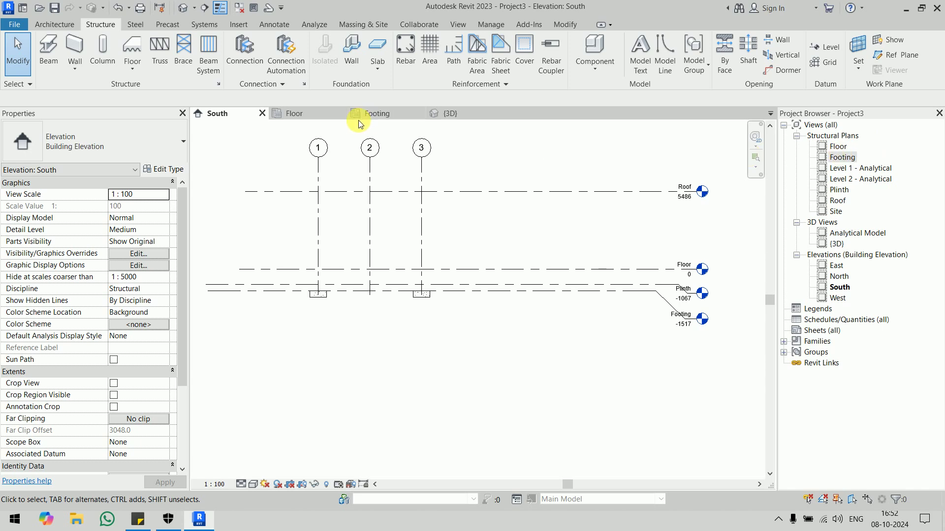
- Open the Footing plan and start a UC356x368x129 structural column
{"action": "double_click", "coordinate": [843, 157]}
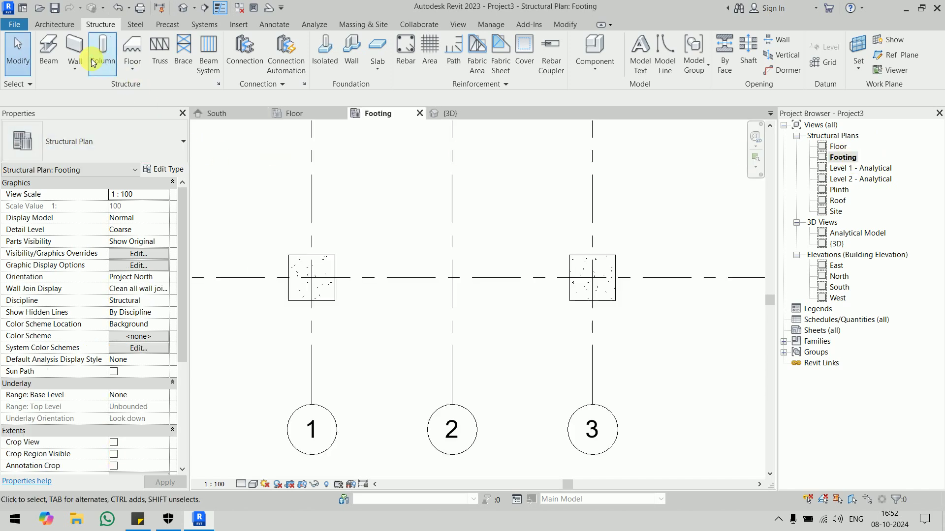
{"action": "left_click", "coordinate": [102, 49]}
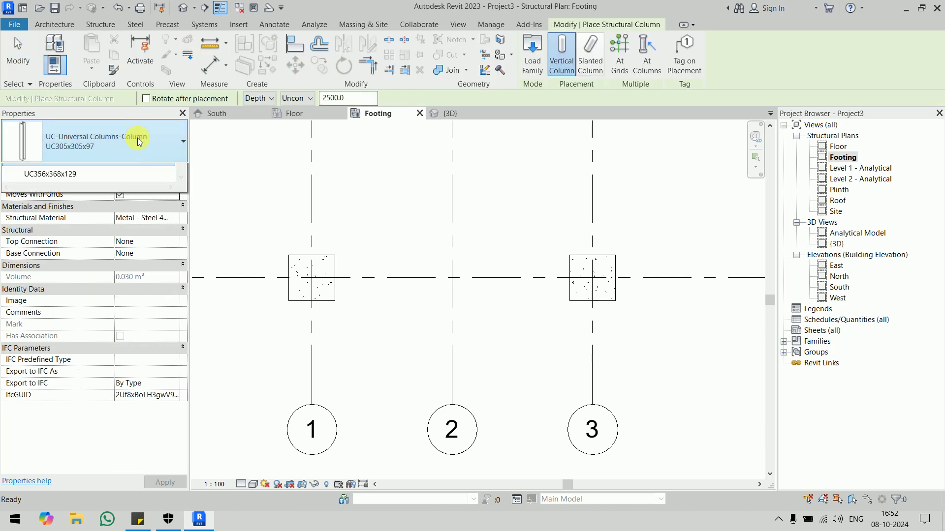
{"action": "left_click", "coordinate": [131, 140]}
{"action": "left_click", "coordinate": [91, 321]}
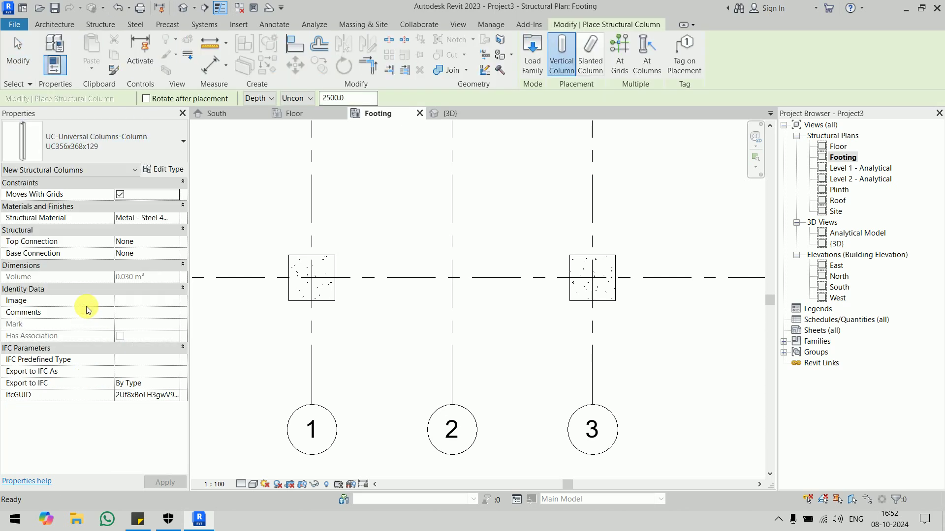
{"action": "left_click", "coordinate": [157, 172]}
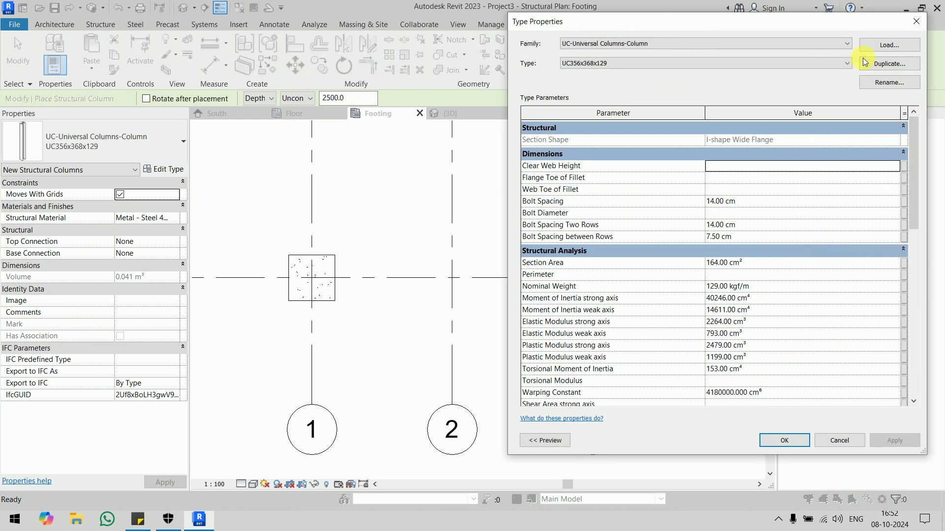
{"action": "left_click", "coordinate": [914, 23]}
- Set columns to rise in Height up to Floor, switching to the 600 x 750mm concrete type
{"action": "left_click", "coordinate": [251, 101]}
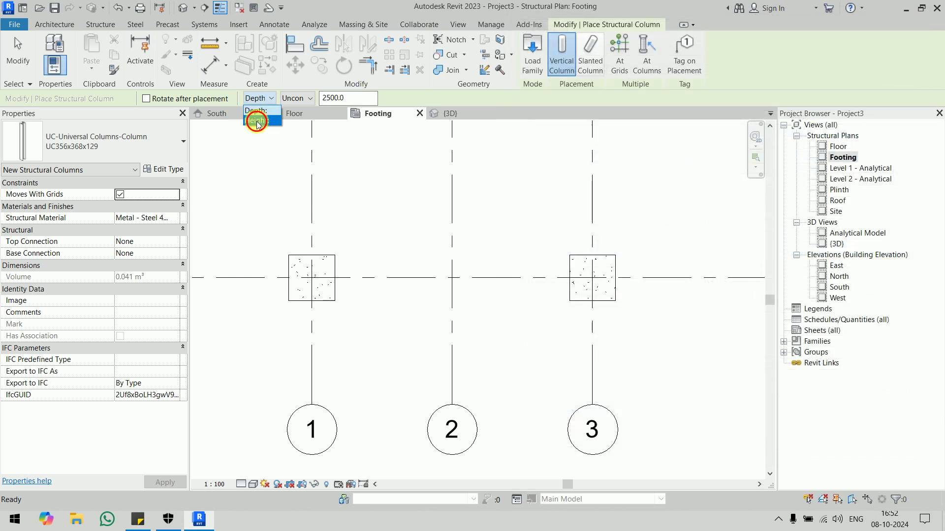
{"action": "left_click", "coordinate": [256, 121]}
{"action": "left_click", "coordinate": [308, 99]}
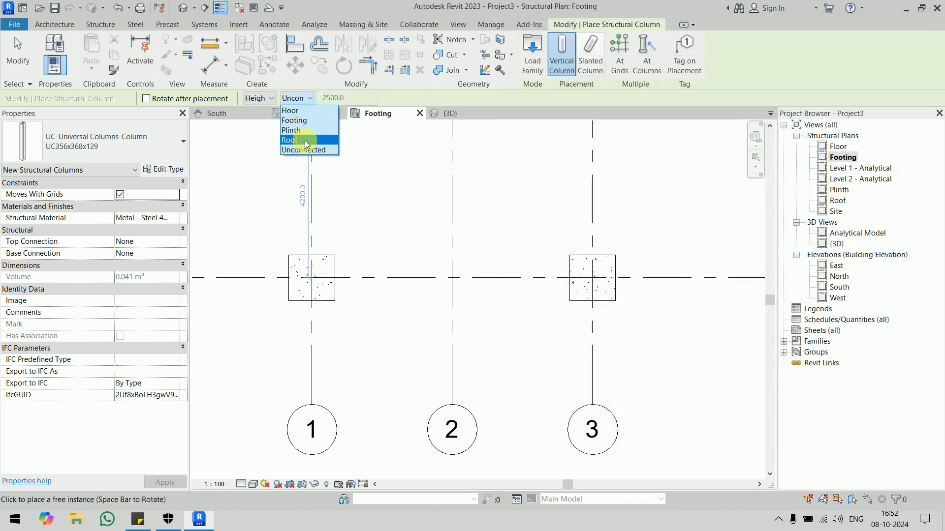
{"action": "left_click", "coordinate": [305, 131]}
{"action": "left_click", "coordinate": [304, 101]}
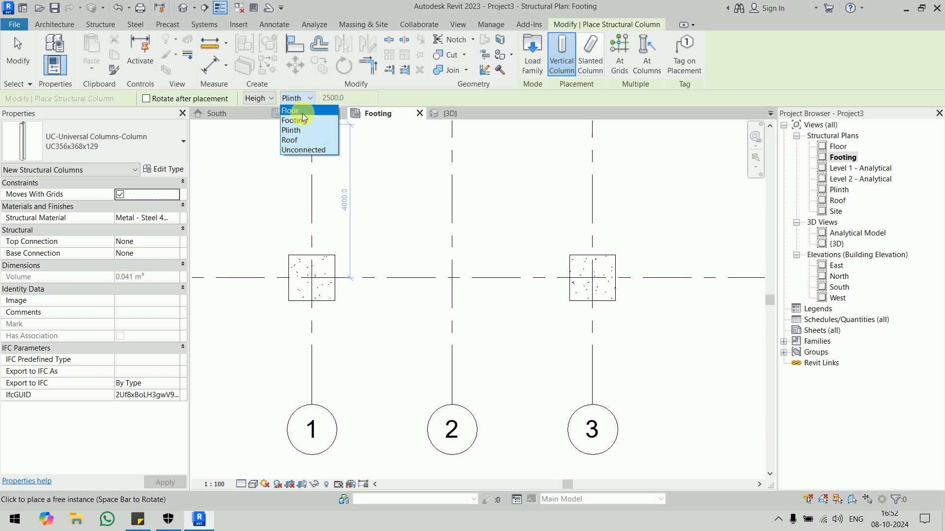
{"action": "left_click", "coordinate": [303, 112]}
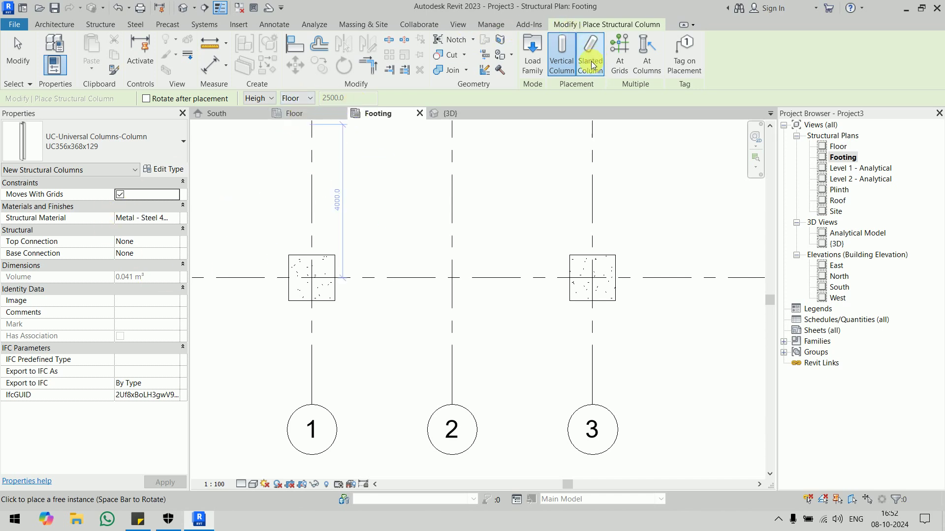
{"action": "left_click", "coordinate": [143, 140]}
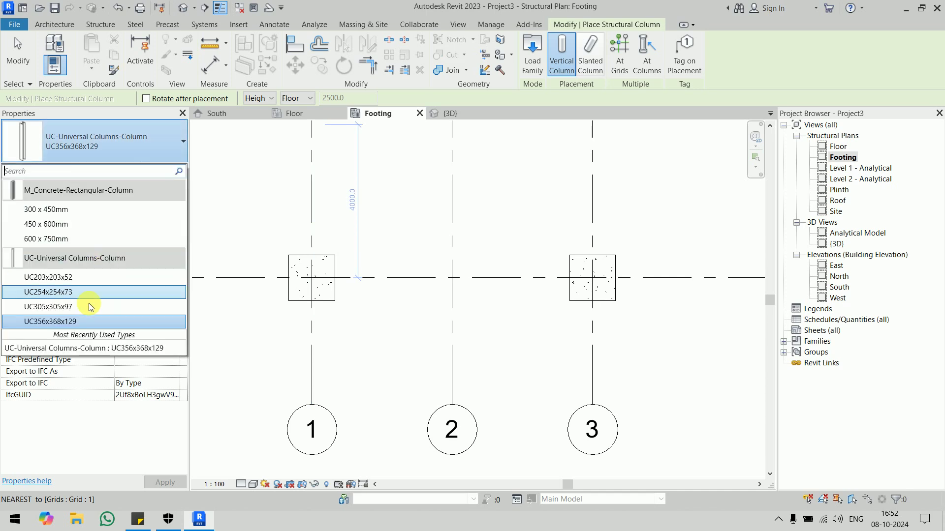
{"action": "left_click", "coordinate": [83, 238]}
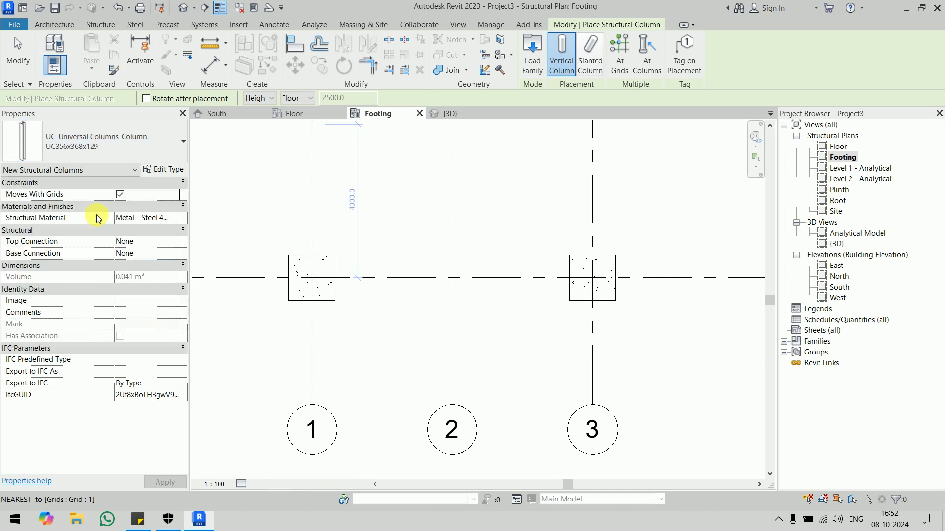
- Duplicate the concrete column type as 600 x600 with b and h of 600
{"action": "left_click", "coordinate": [161, 173]}
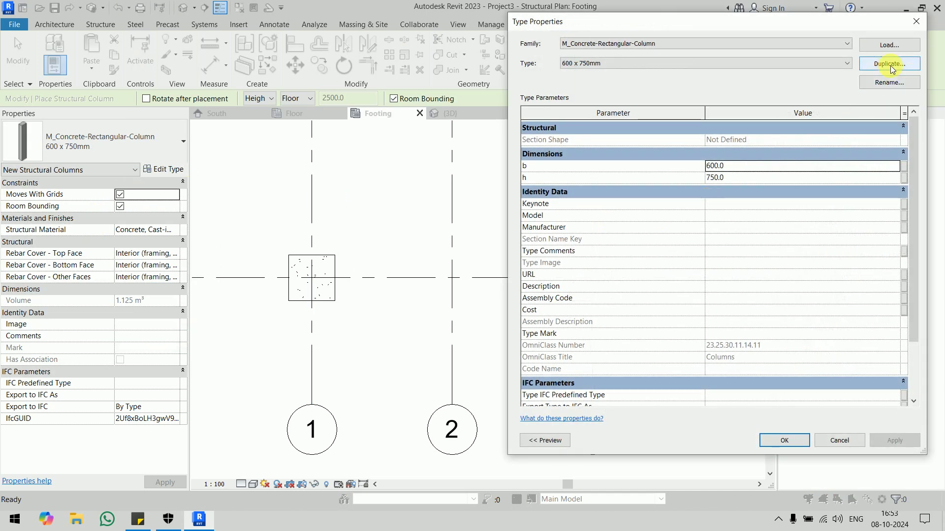
{"action": "left_click", "coordinate": [891, 68]}
{"action": "type", "text": "600 x600"}
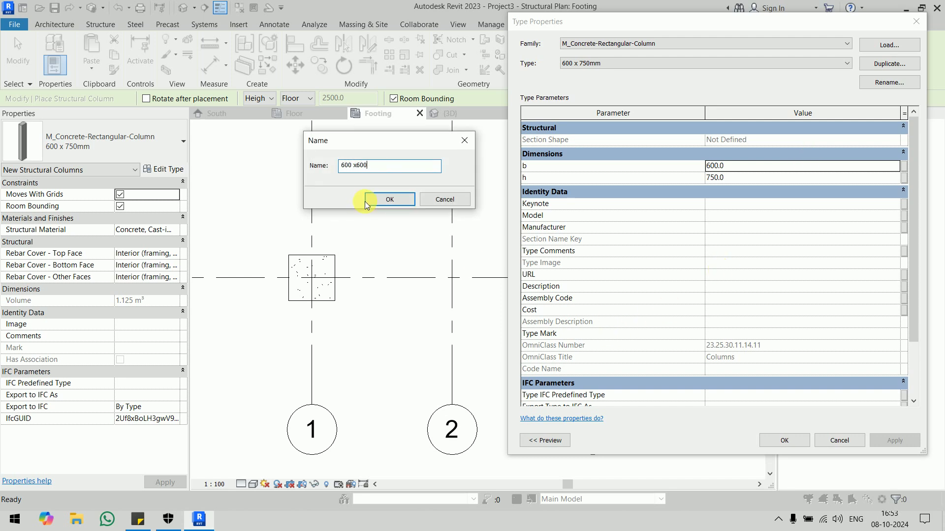
{"action": "left_click", "coordinate": [365, 205]}
{"action": "type", "text": "600"}
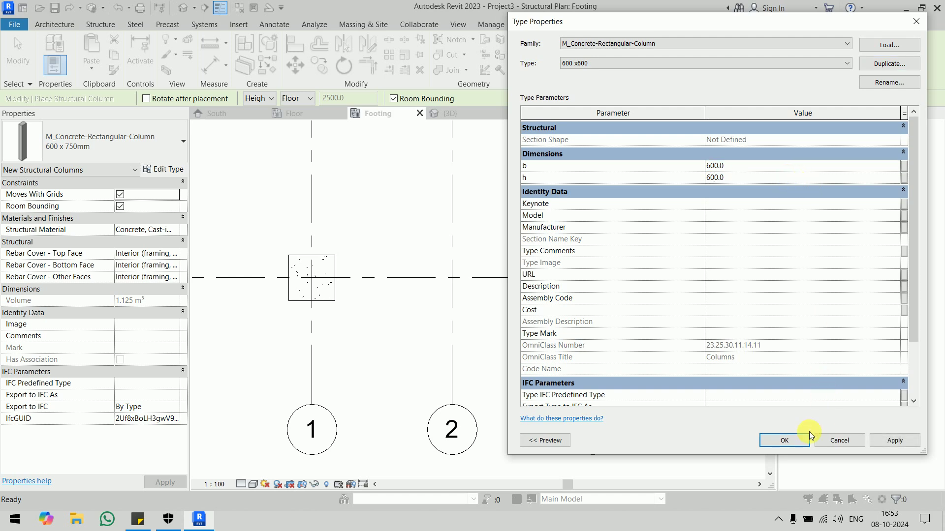
{"action": "left_click", "coordinate": [797, 445]}
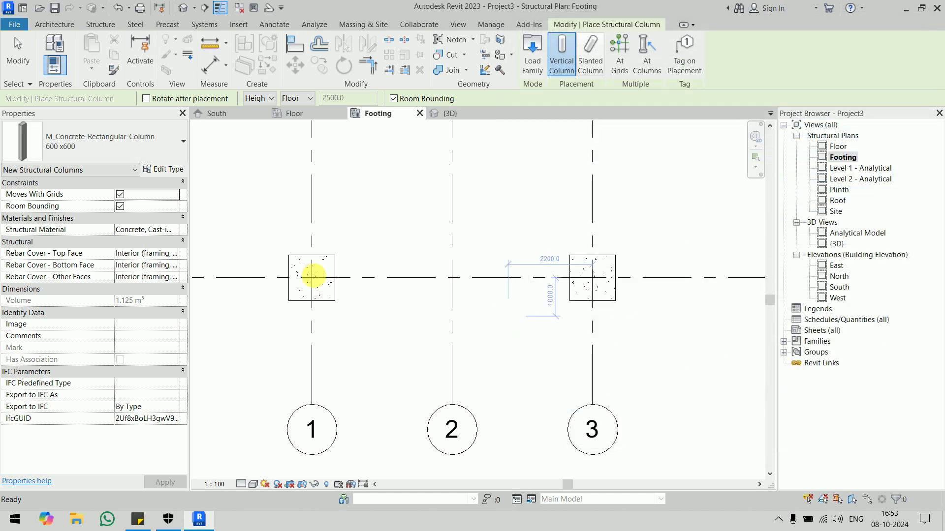
- Place the 600 x600 columns at the grid 1 and grid 3 intersections
{"action": "left_click", "coordinate": [629, 55]}
{"action": "left_click_drag", "start_coordinate": [615, 253], "coordinate": [521, 295]}
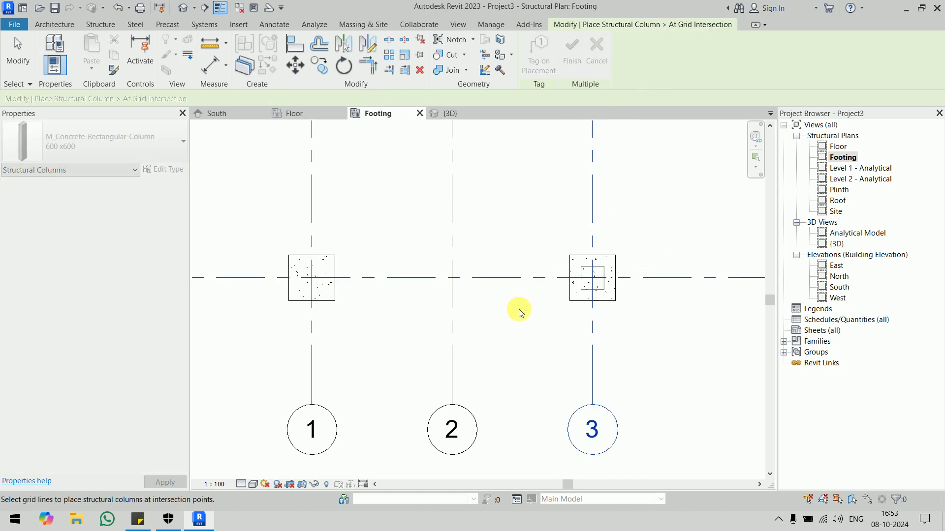
{"action": "left_click_drag", "start_coordinate": [374, 254], "coordinate": [245, 337], "text": "ctrl"}
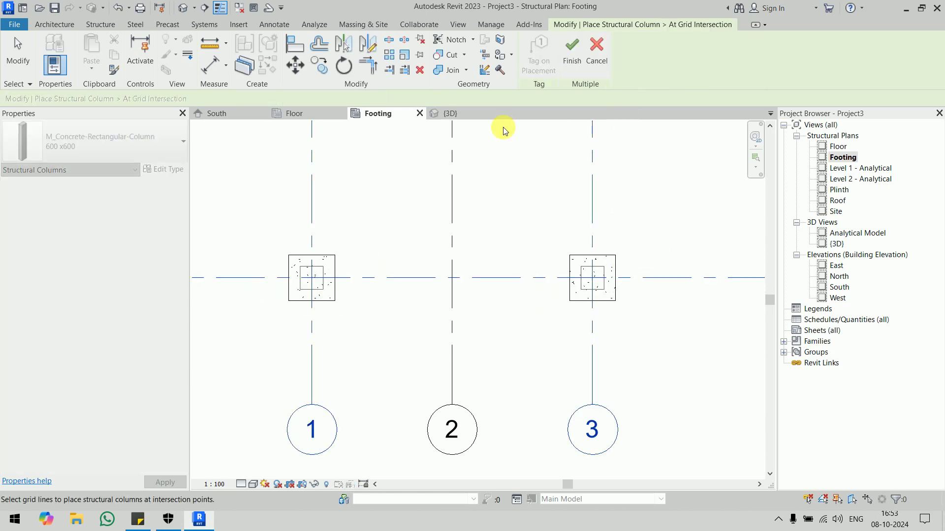
{"action": "left_click", "coordinate": [571, 46]}
{"action": "key", "text": "Escape"}
- Inspect the new columns in 3D, then open the Floor plan centred on the grids
{"action": "left_click", "coordinate": [449, 113]}
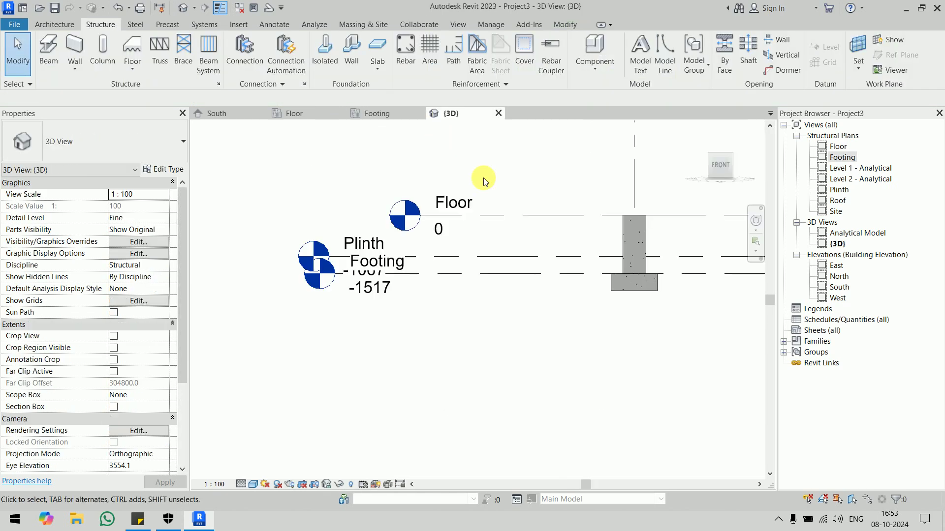
{"action": "scroll", "coordinate": [308, 327], "scroll_direction": "down", "scroll_amount": 2}
{"action": "scroll", "coordinate": [400, 331], "scroll_direction": "down", "scroll_amount": 2}
{"action": "mouse_move", "coordinate": [400, 331]}
{"action": "middle_mouse_down", "text": "shift"}
{"action": "mouse_move", "coordinate": [419, 340]}
{"action": "mouse_move", "coordinate": [363, 371]}
{"action": "mouse_move", "coordinate": [506, 415]}
{"action": "mouse_move", "coordinate": [448, 354]}
{"action": "middle_mouse_up", "text": "shift"}
{"action": "scroll", "coordinate": [363, 384], "scroll_direction": "up", "scroll_amount": 2}
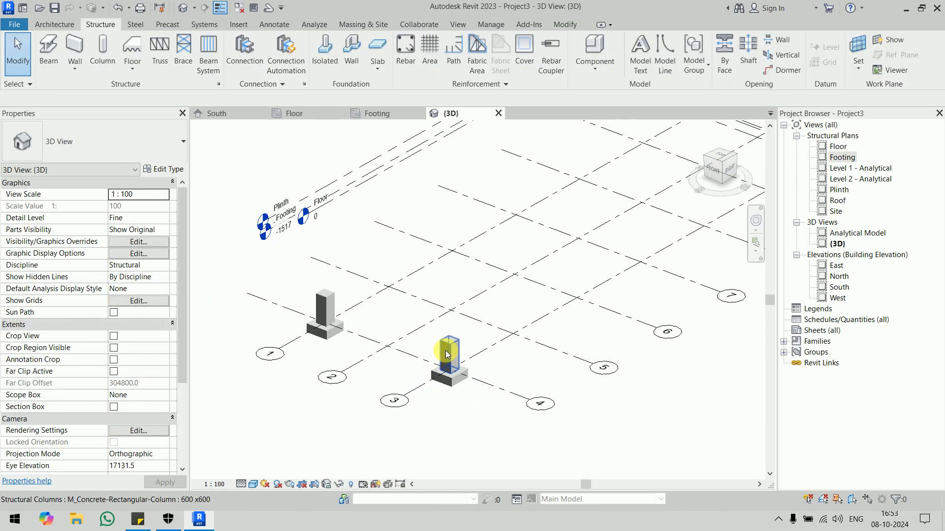
{"action": "scroll", "coordinate": [447, 354], "scroll_direction": "up", "scroll_amount": 1}
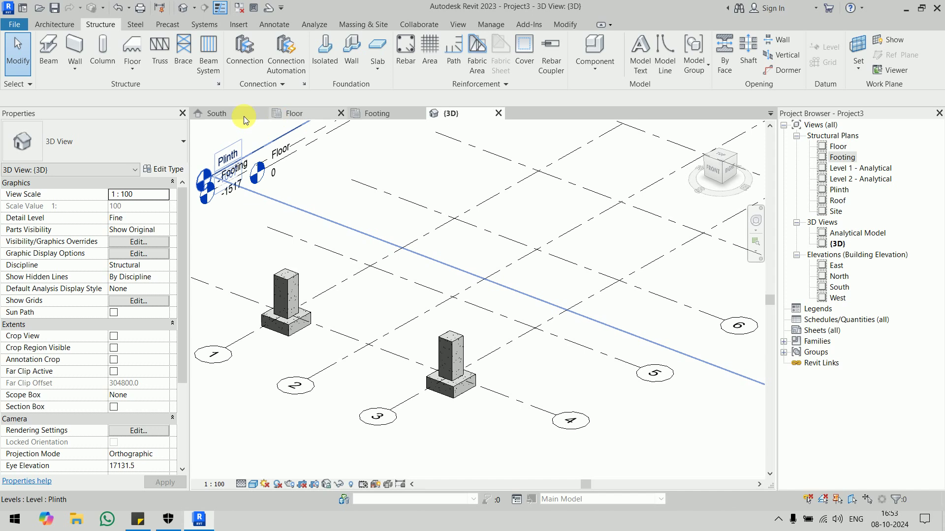
{"action": "double_click", "coordinate": [838, 146]}
{"action": "middle_click_drag", "start_coordinate": [517, 338], "coordinate": [599, 380]}
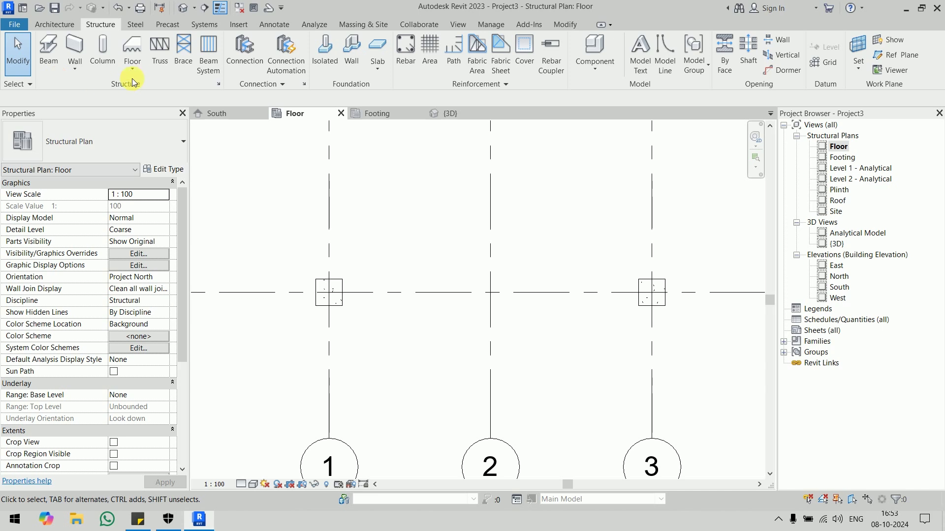
- Place a UC254x254x73 steel column, rotated 90°, at grid 1 rising to Roof
{"action": "left_click", "coordinate": [102, 52]}
{"action": "left_click", "coordinate": [120, 129]}
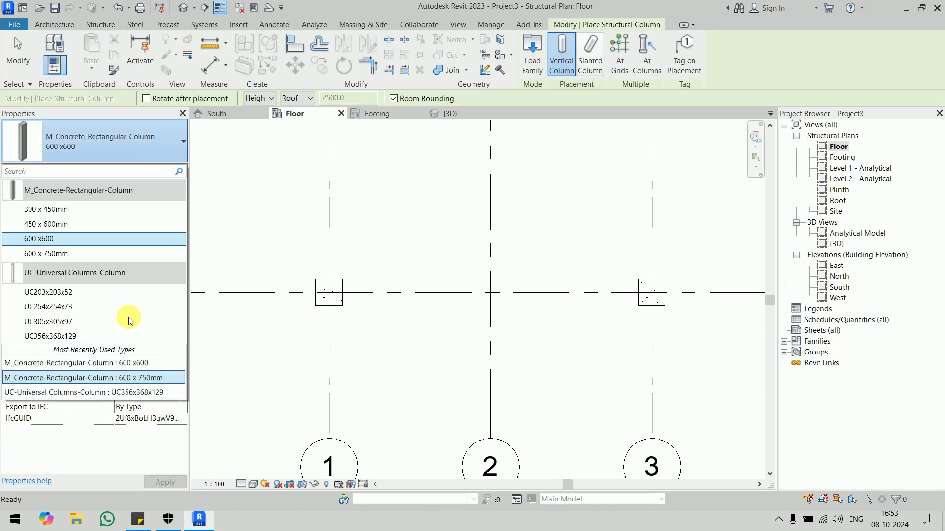
{"action": "left_click", "coordinate": [87, 324]}
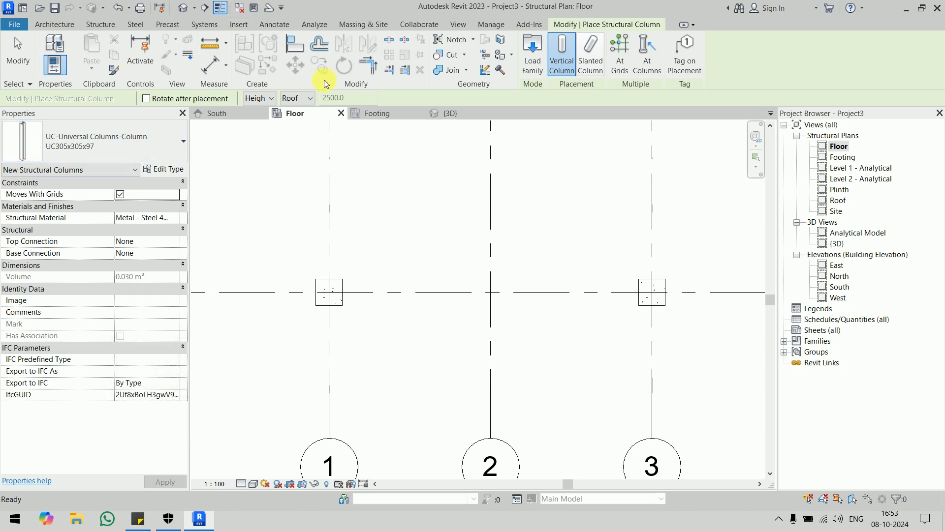
{"action": "scroll", "coordinate": [331, 312], "scroll_direction": "up", "scroll_amount": 1}
{"action": "scroll", "coordinate": [326, 270], "scroll_direction": "up", "scroll_amount": 4}
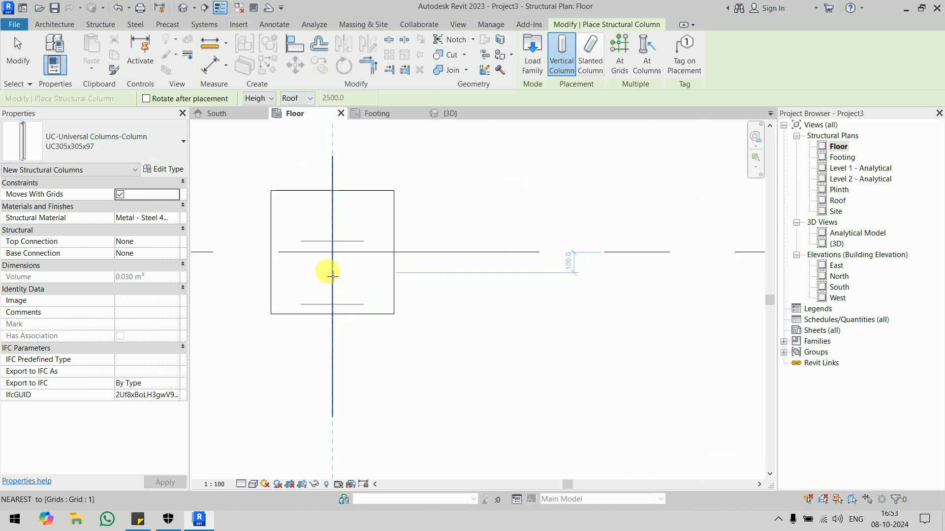
{"action": "scroll", "coordinate": [339, 259], "scroll_direction": "up", "scroll_amount": 1}
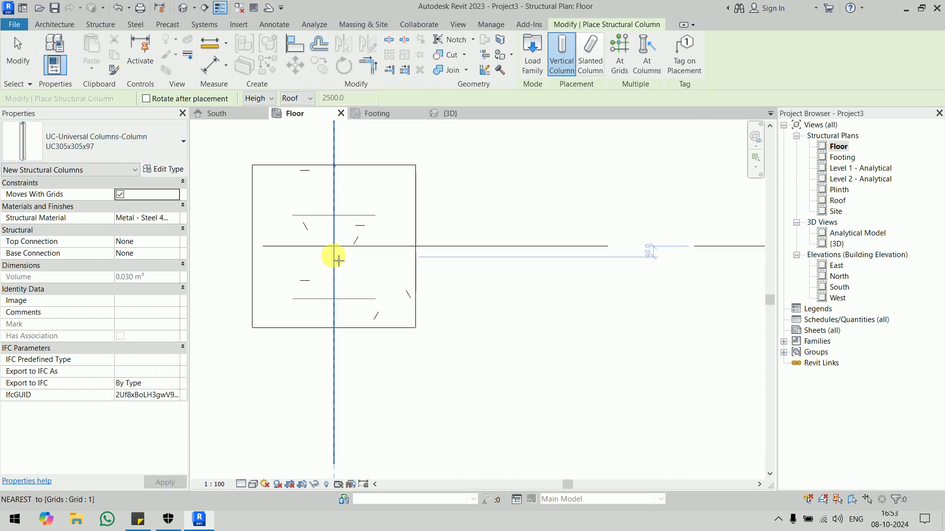
{"action": "left_click", "coordinate": [118, 140]}
{"action": "left_click", "coordinate": [72, 309]}
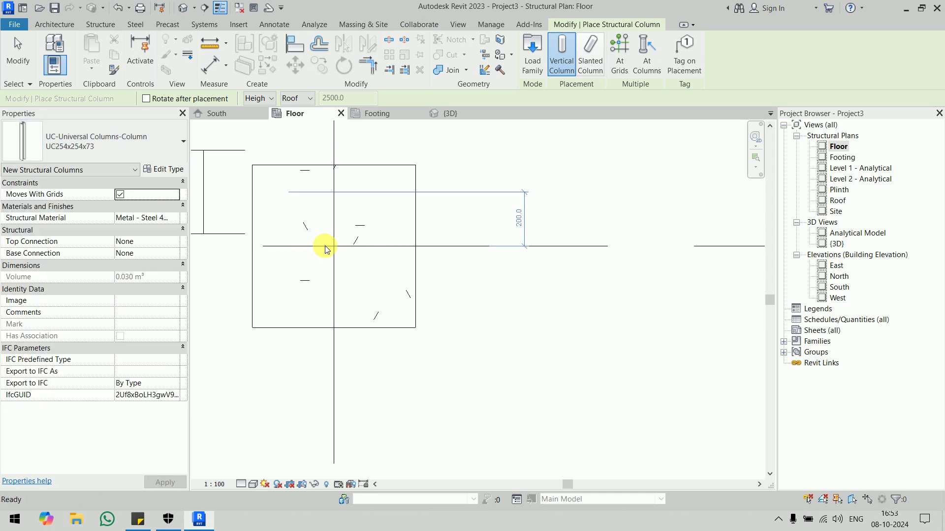
{"action": "key", "text": "space"}
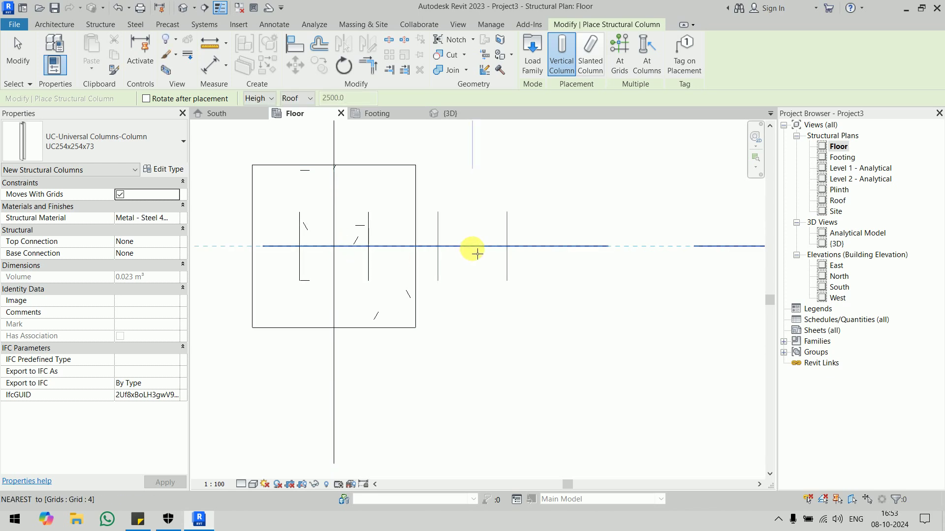
{"action": "scroll", "coordinate": [481, 249], "scroll_direction": "down", "scroll_amount": 3}
{"action": "middle_click_drag", "start_coordinate": [540, 248], "coordinate": [158, 248]}
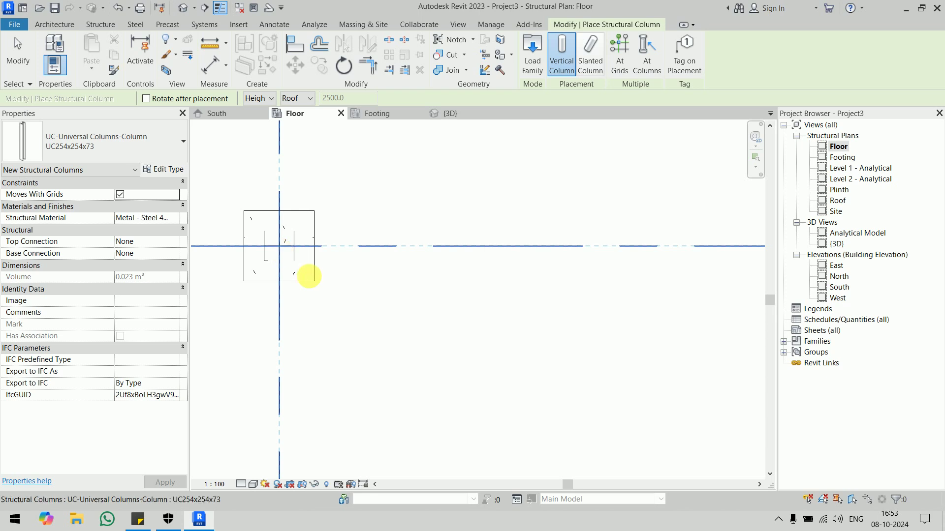
{"action": "key", "text": "Escape"}
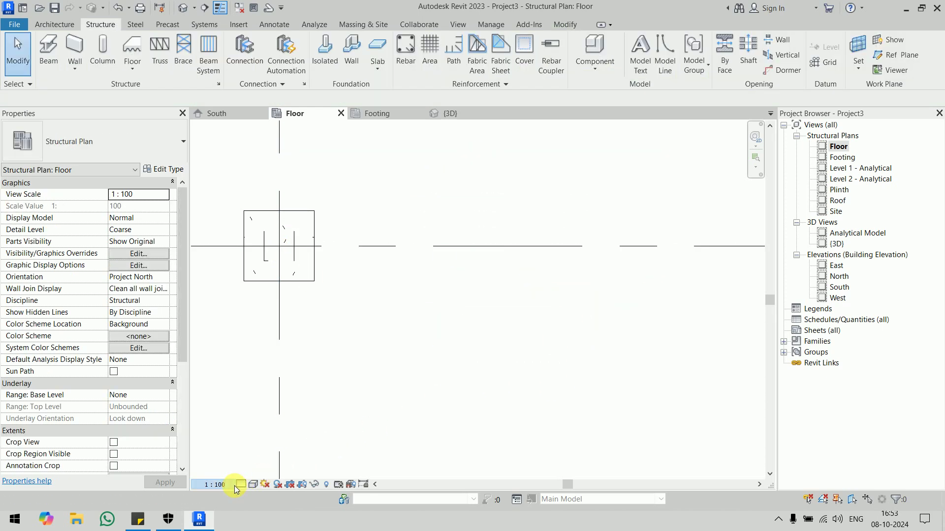
- Set the Floor plan to Fine detail and Shaded visual style
{"action": "left_click", "coordinate": [241, 485]}
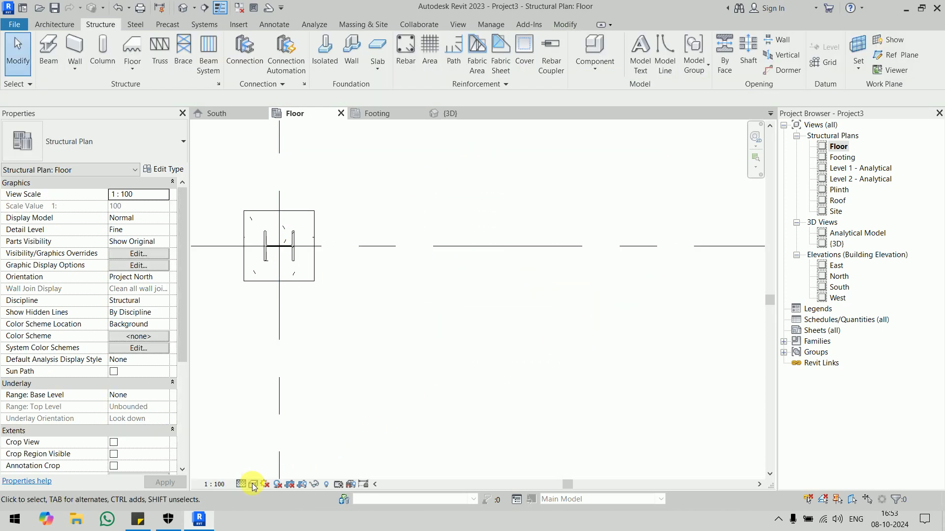
{"action": "left_click", "coordinate": [253, 485]}
{"action": "left_click", "coordinate": [276, 449]}
{"action": "middle_click_drag", "start_coordinate": [386, 323], "coordinate": [671, 343]}
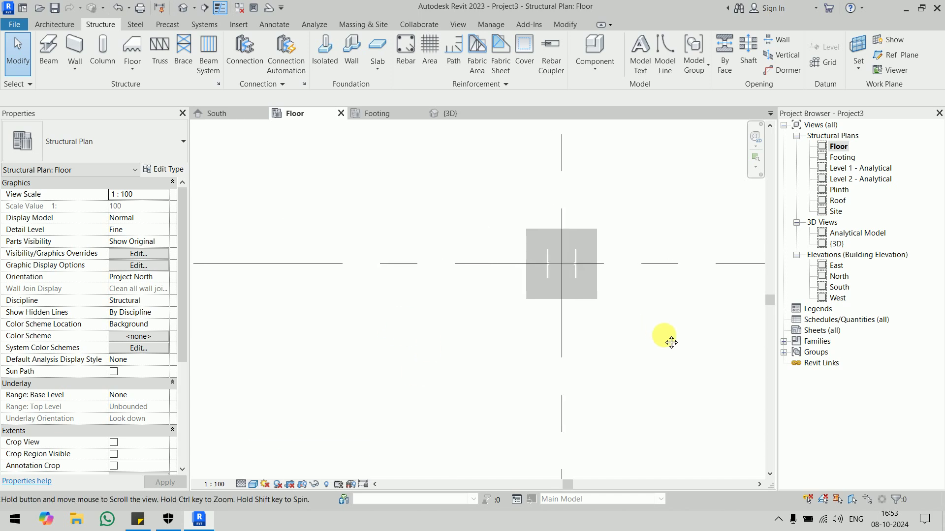
{"action": "scroll", "coordinate": [671, 342], "scroll_direction": "down", "scroll_amount": 2}
{"action": "scroll", "coordinate": [392, 206], "scroll_direction": "down", "scroll_amount": 3}
- Show the South elevation at Fine detail, then return to the 3D view
{"action": "left_click", "coordinate": [237, 113]}
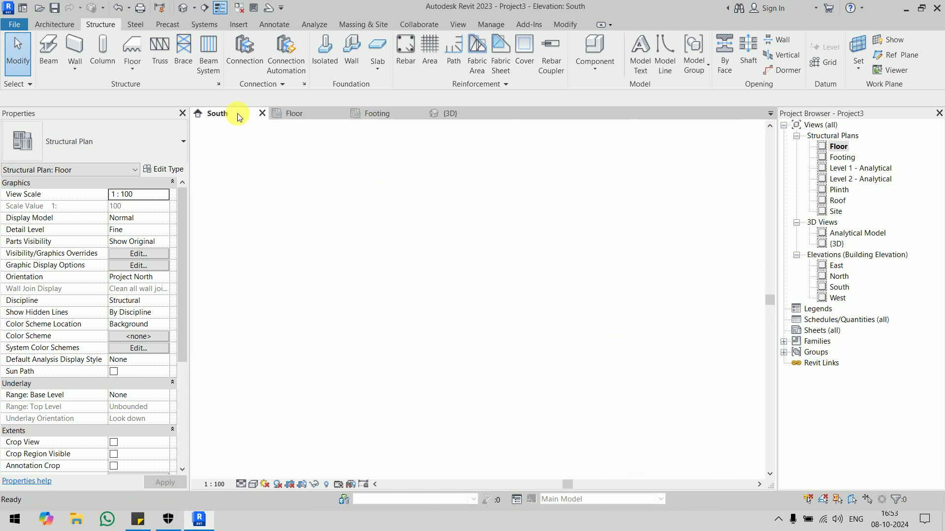
{"action": "scroll", "coordinate": [236, 270], "scroll_direction": "up", "scroll_amount": 3}
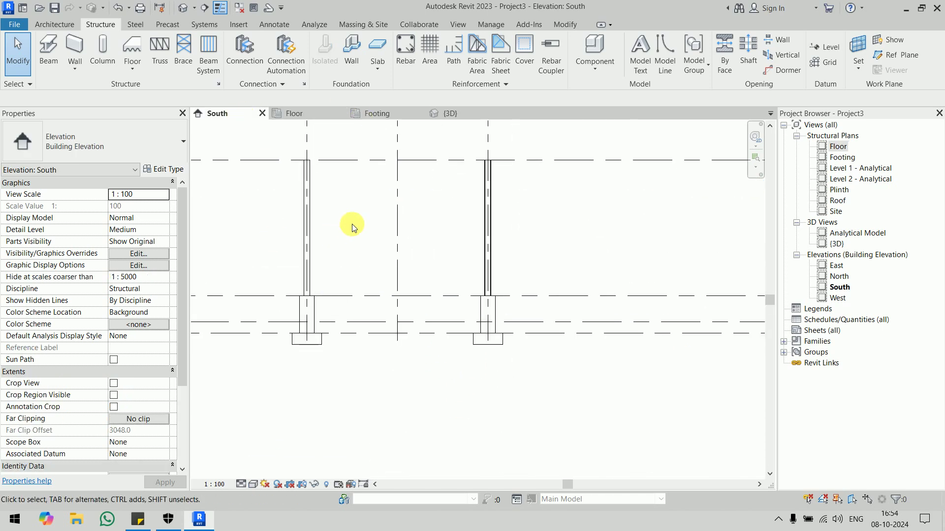
{"action": "left_click", "coordinate": [240, 484]}
{"action": "scroll", "coordinate": [363, 249], "scroll_direction": "up", "scroll_amount": 2}
{"action": "scroll", "coordinate": [363, 249], "scroll_direction": "up", "scroll_amount": 1}
{"action": "scroll", "coordinate": [395, 243], "scroll_direction": "up", "scroll_amount": 1}
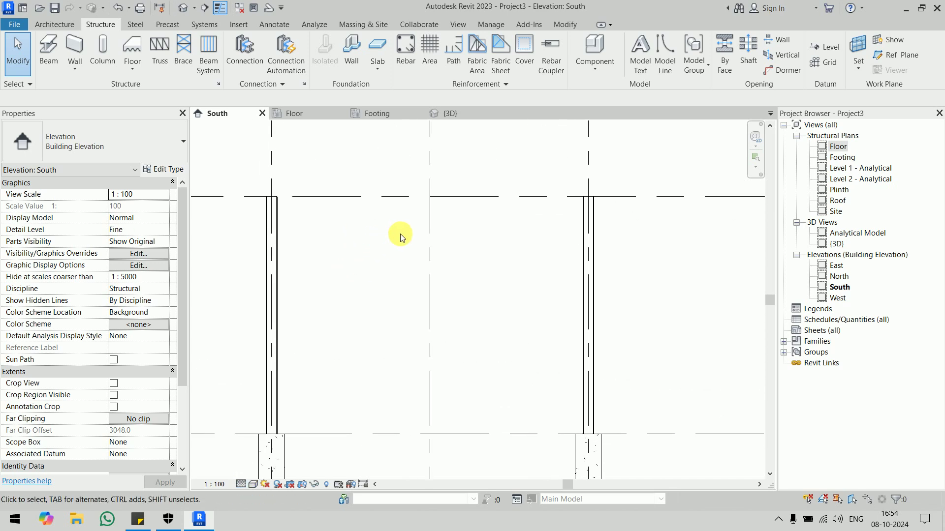
{"action": "left_click", "coordinate": [451, 113]}
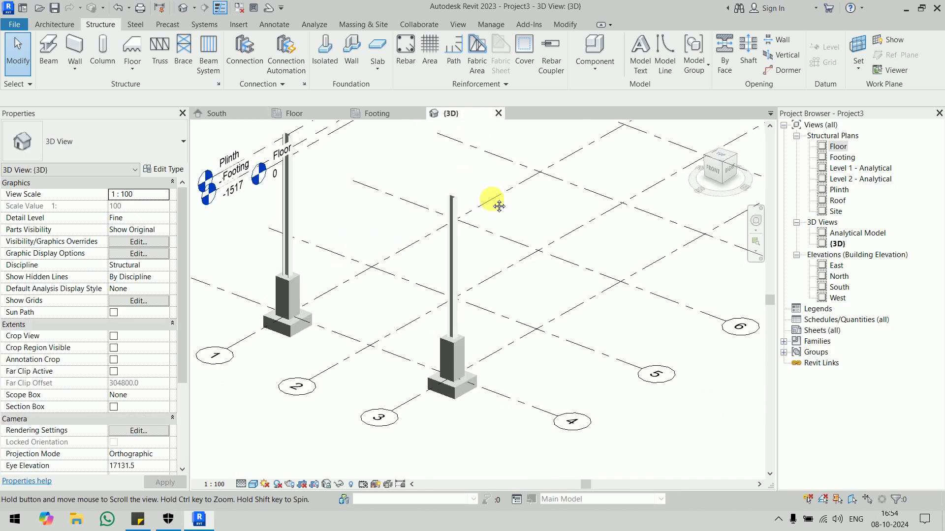
- Hide the grids and levels in the 3D view, leaving the two columns on footings
{"action": "middle_click_drag", "start_coordinate": [492, 200], "coordinate": [531, 232]}
{"action": "scroll", "coordinate": [468, 312], "scroll_direction": "down", "scroll_amount": 2}
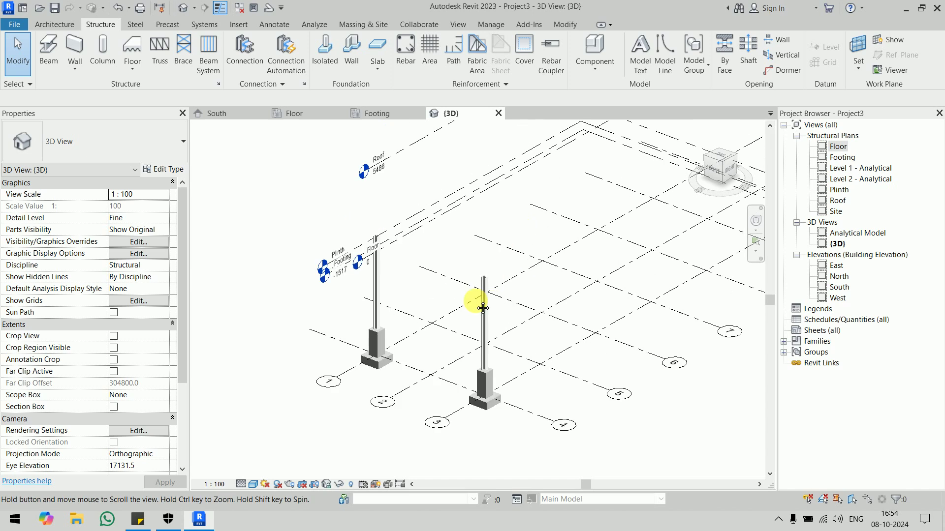
{"action": "scroll", "coordinate": [421, 193], "scroll_direction": "down", "scroll_amount": 2}
{"action": "scroll", "coordinate": [421, 207], "scroll_direction": "down", "scroll_amount": 1}
{"action": "scroll", "coordinate": [443, 238], "scroll_direction": "down", "scroll_amount": 2}
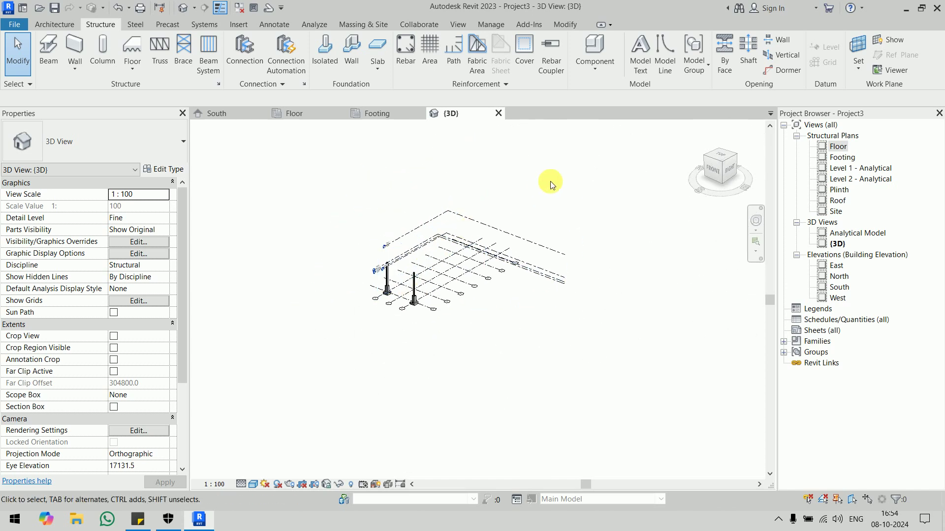
{"action": "mouse_move", "coordinate": [552, 178]}
{"action": "left_mouse_down"}
{"action": "mouse_move", "coordinate": [443, 364]}
{"action": "mouse_move", "coordinate": [450, 338]}
{"action": "left_mouse_up"}
{"action": "right_click", "coordinate": [475, 258]}
{"action": "mouse_move", "coordinate": [514, 278]}
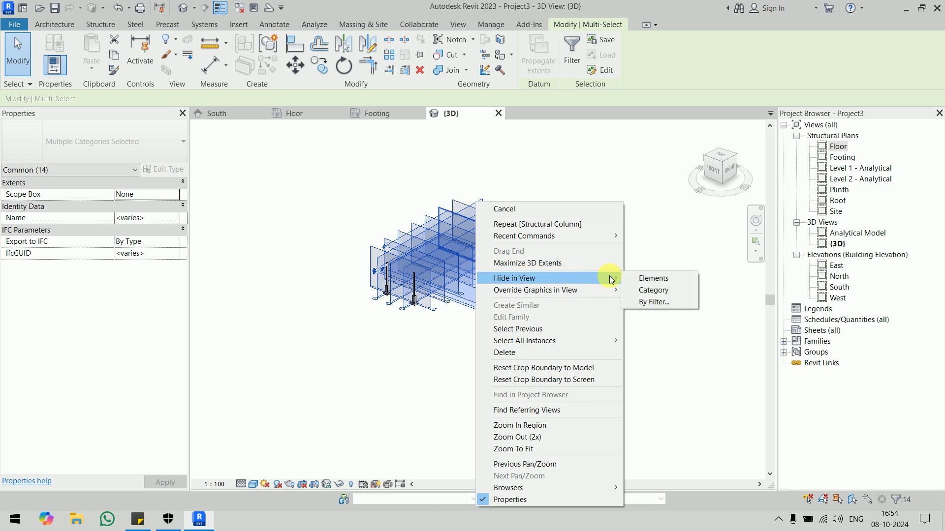
{"action": "left_click", "coordinate": [645, 278]}
{"action": "scroll", "coordinate": [392, 261], "scroll_direction": "up", "scroll_amount": 3}
{"action": "middle_click_drag", "start_coordinate": [392, 261], "coordinate": [546, 307]}
- Return to the South elevation framing the grid heads and footings
{"action": "left_click", "coordinate": [239, 113]}
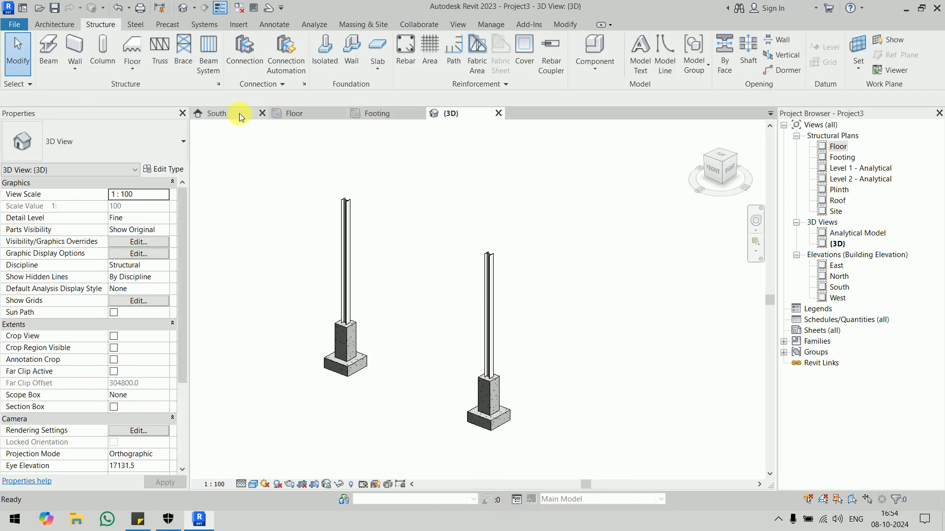
{"action": "scroll", "coordinate": [504, 285], "scroll_direction": "down", "scroll_amount": 2}
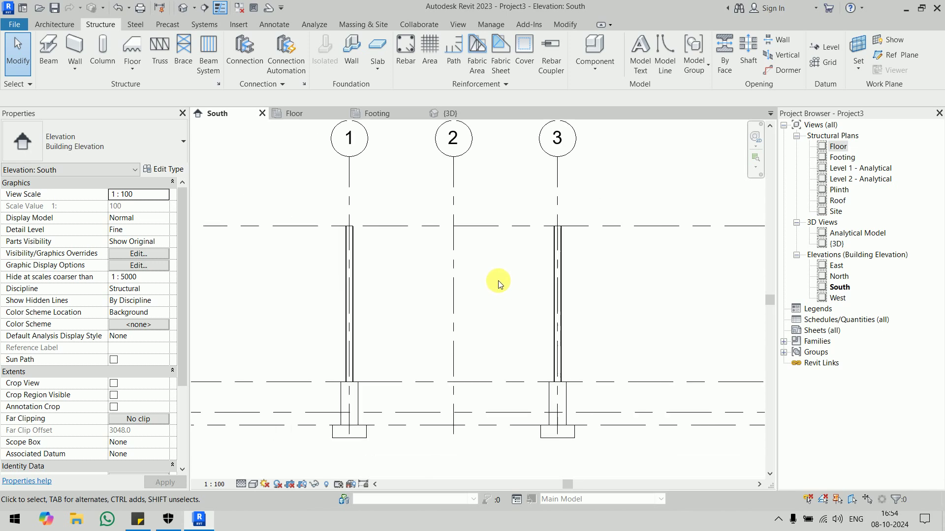
{"action": "middle_click_drag", "start_coordinate": [498, 281], "coordinate": [483, 323]}
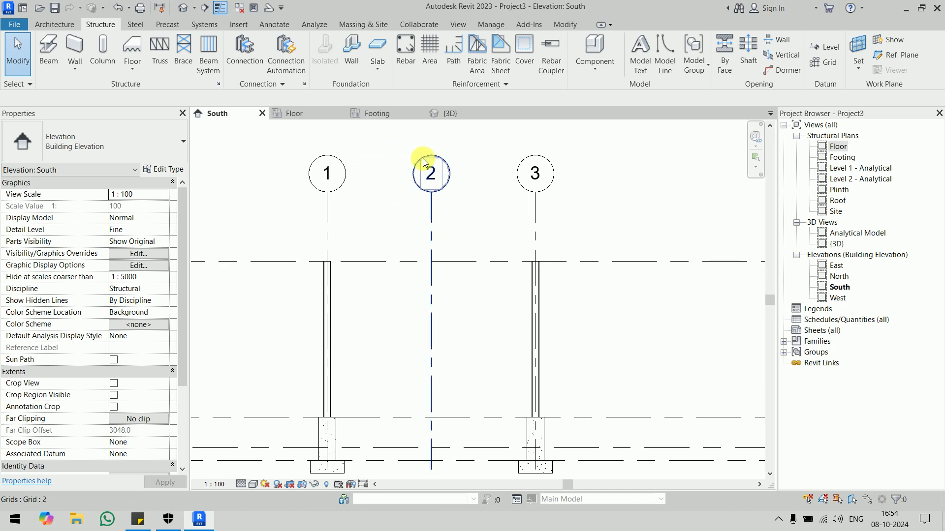
- Open the Roof structural plan zoomed in at Fine detail
{"action": "double_click", "coordinate": [837, 201]}
{"action": "scroll", "coordinate": [420, 423], "scroll_direction": "up", "scroll_amount": 3}
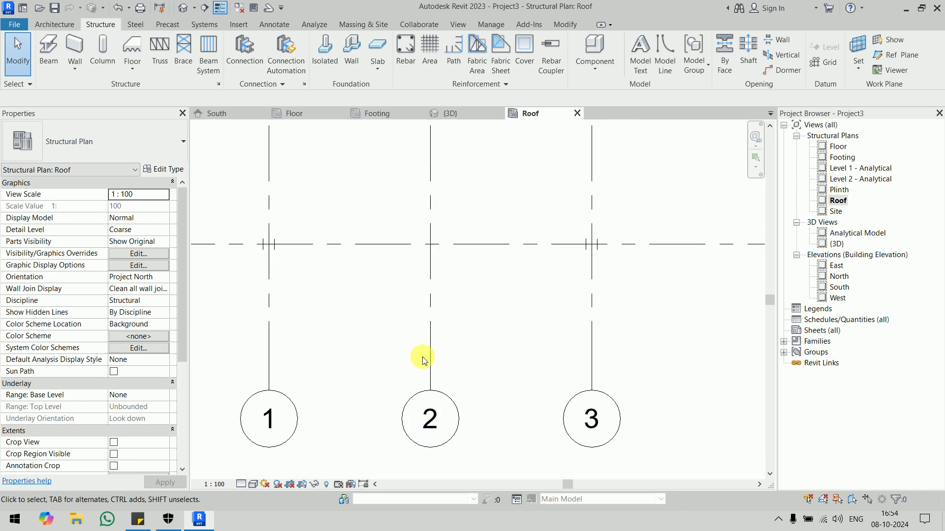
{"action": "scroll", "coordinate": [513, 306], "scroll_direction": "up", "scroll_amount": 2}
{"action": "left_click", "coordinate": [244, 481]}
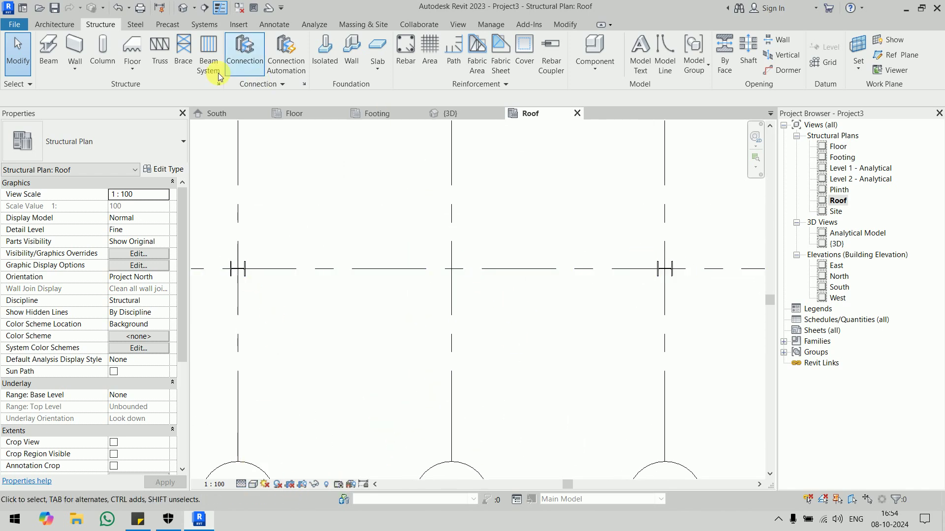
- Draw a trial UB254x102x28 beam spanning the left to right column
{"action": "left_click", "coordinate": [48, 49]}
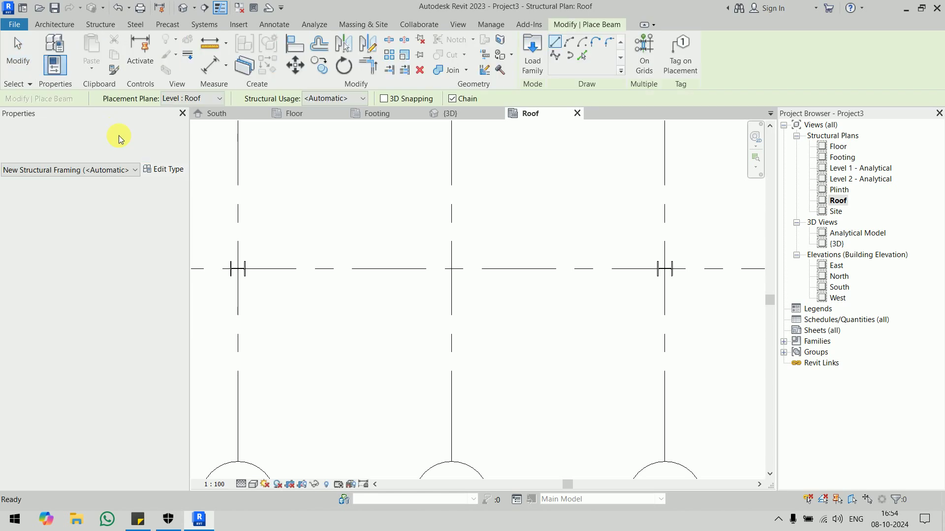
{"action": "left_click", "coordinate": [119, 137]}
{"action": "left_click", "coordinate": [69, 318]}
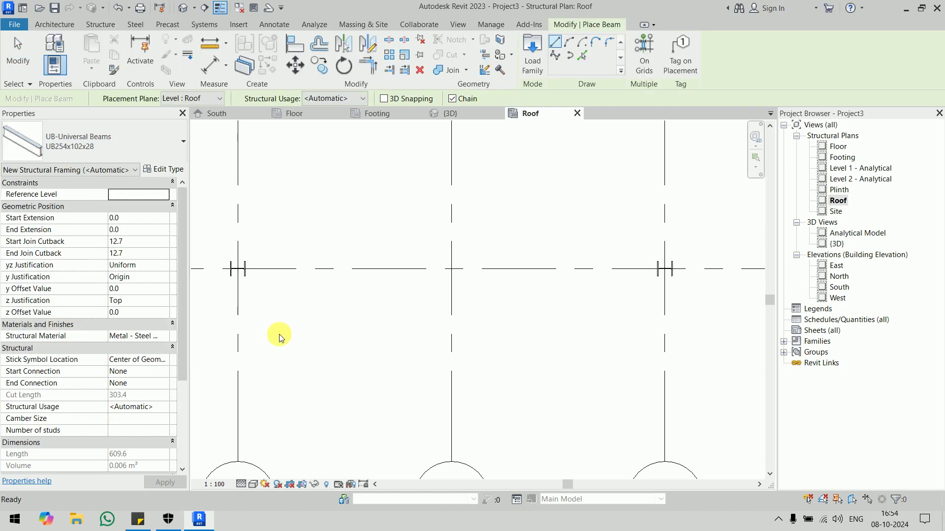
{"action": "left_click", "coordinate": [238, 269]}
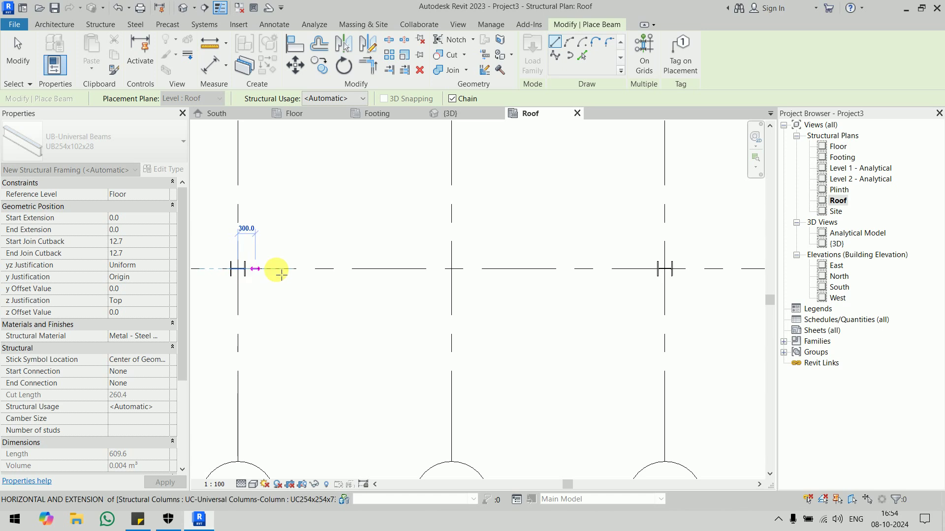
{"action": "left_click", "coordinate": [664, 269]}
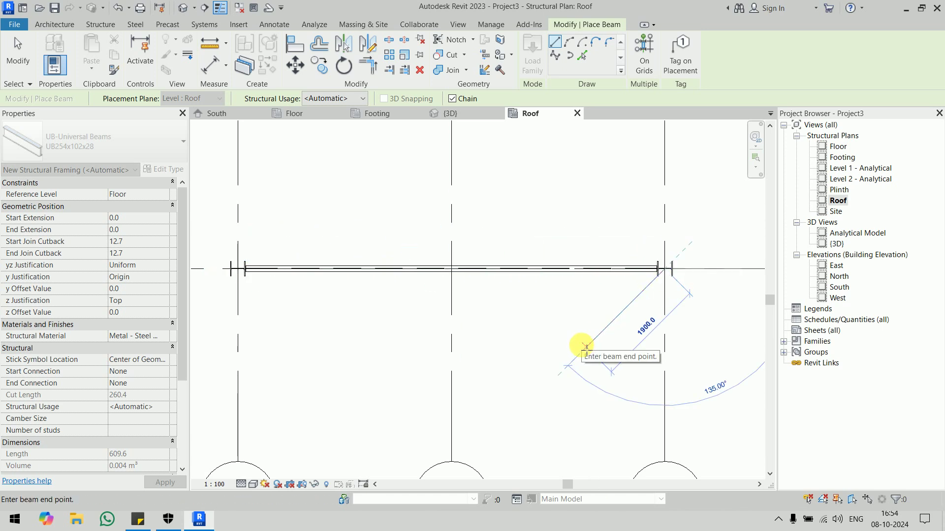
{"action": "key", "text": "Escape"}
{"action": "key", "text": "Escape"}
- Check the beam in 3D, then delete the full-span beam on the Roof plan
{"action": "left_click", "coordinate": [450, 113]}
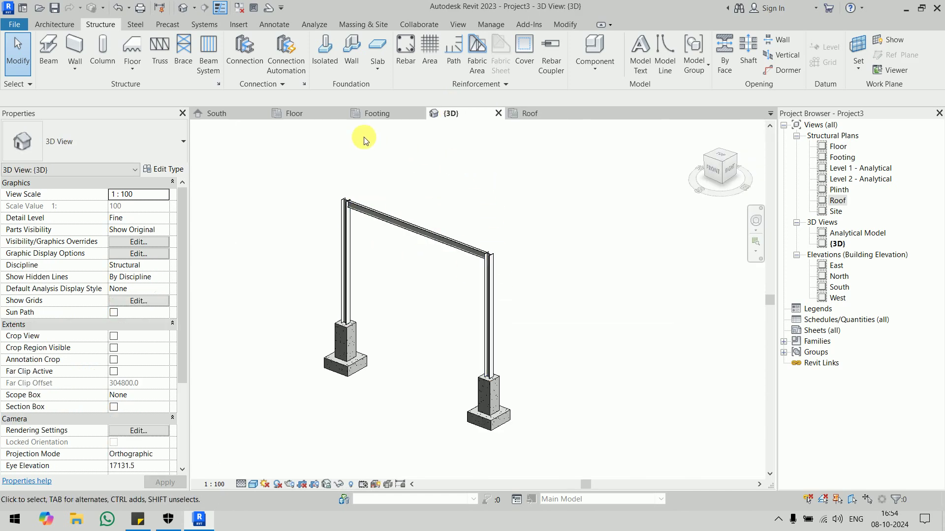
{"action": "left_click", "coordinate": [528, 112]}
{"action": "left_click", "coordinate": [467, 269]}
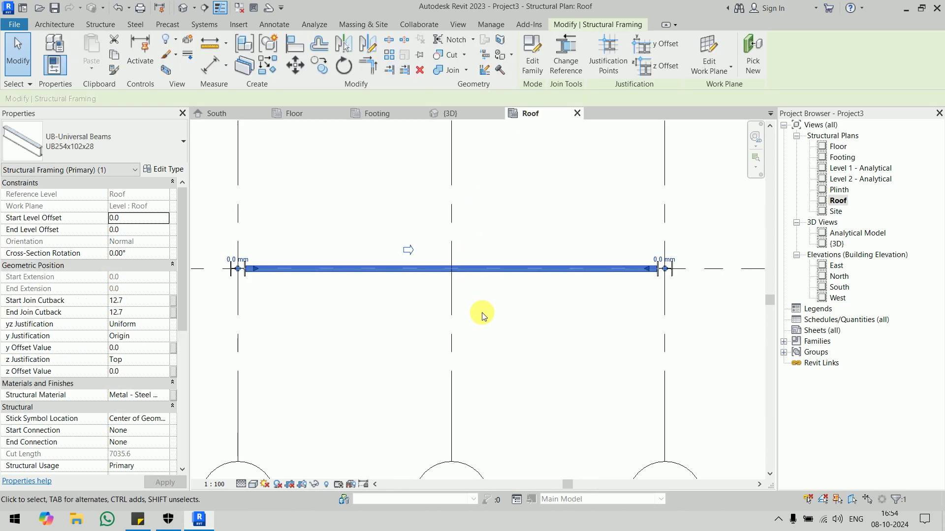
{"action": "key", "text": "Delete"}
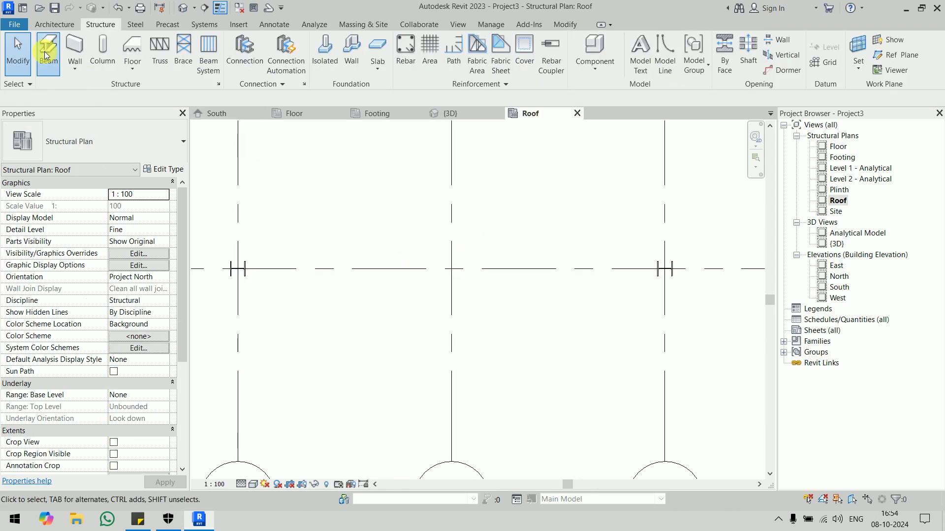
- Draw two beams from each column to grid 2, then view the South elevation
{"action": "left_click", "coordinate": [46, 55]}
{"action": "left_click", "coordinate": [238, 269]}
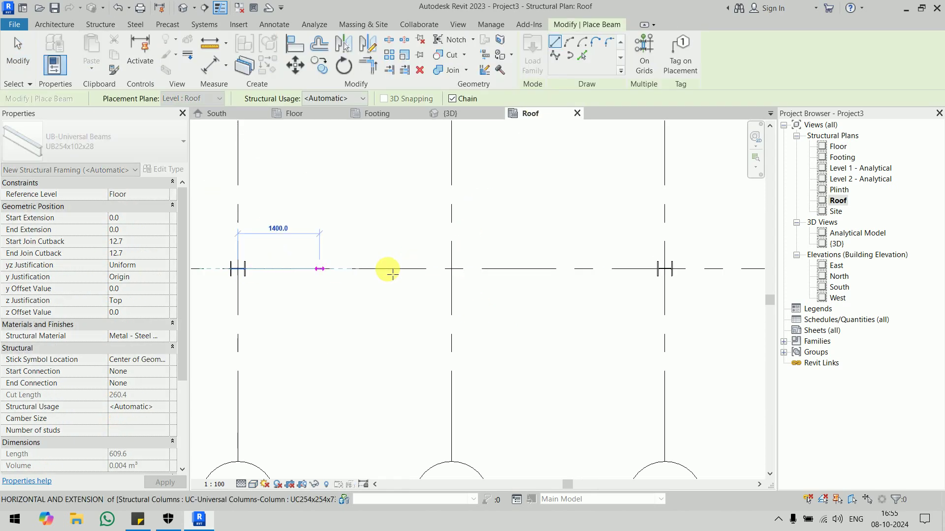
{"action": "left_click", "coordinate": [451, 268]}
{"action": "key", "text": "Escape"}
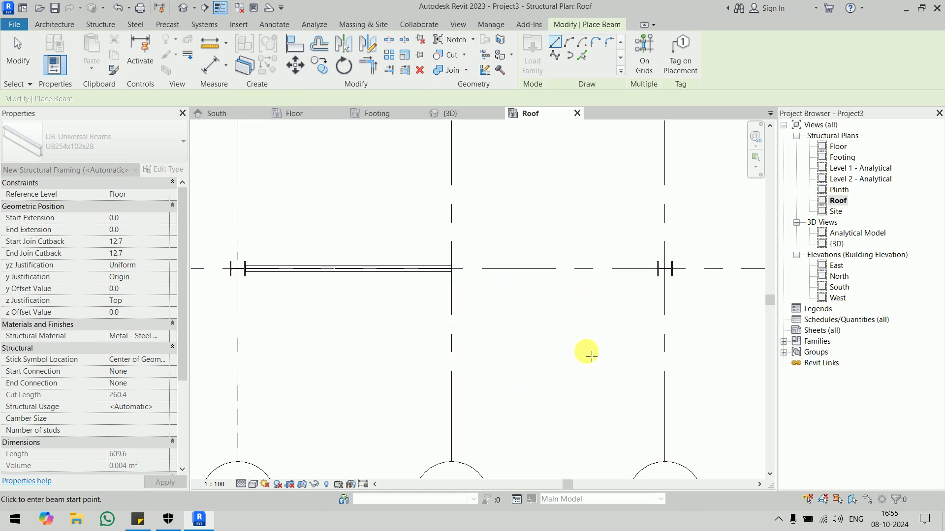
{"action": "left_click", "coordinate": [664, 268]}
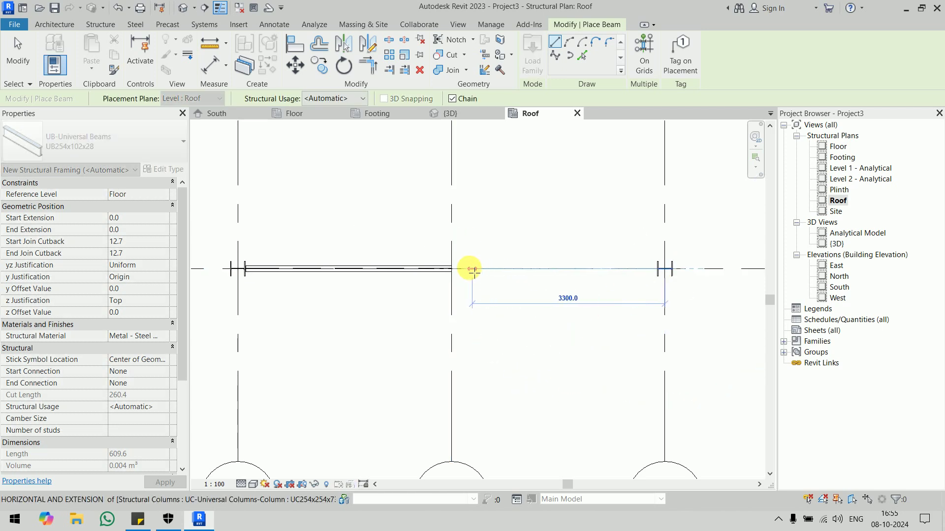
{"action": "left_click", "coordinate": [453, 268]}
{"action": "key", "text": "Escape"}
{"action": "key", "text": "Escape"}
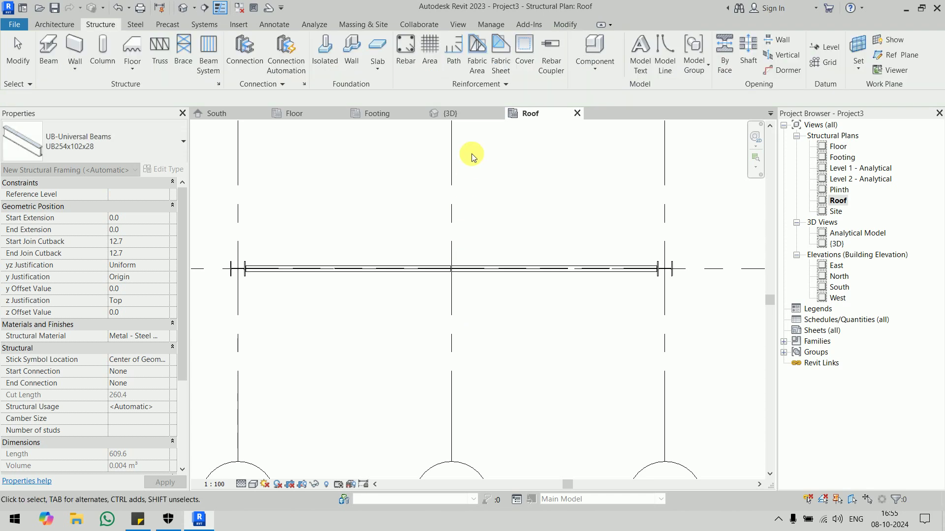
{"action": "left_click", "coordinate": [240, 115]}
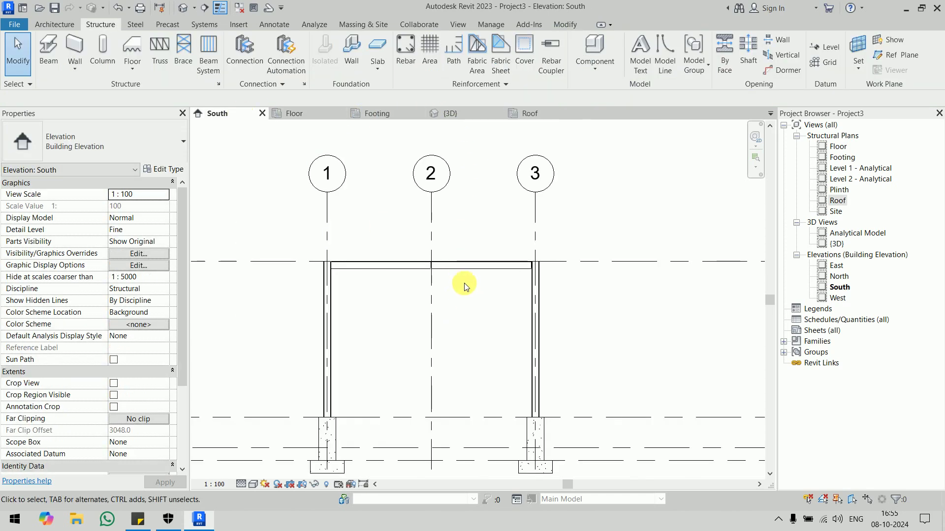
- Raise the grid 2 end of both roof beams by 1200 mm
{"action": "left_click", "coordinate": [464, 277]}
{"action": "middle_click_drag", "start_coordinate": [480, 358], "coordinate": [480, 382]}
{"action": "scroll", "coordinate": [448, 346], "scroll_direction": "up", "scroll_amount": 3}
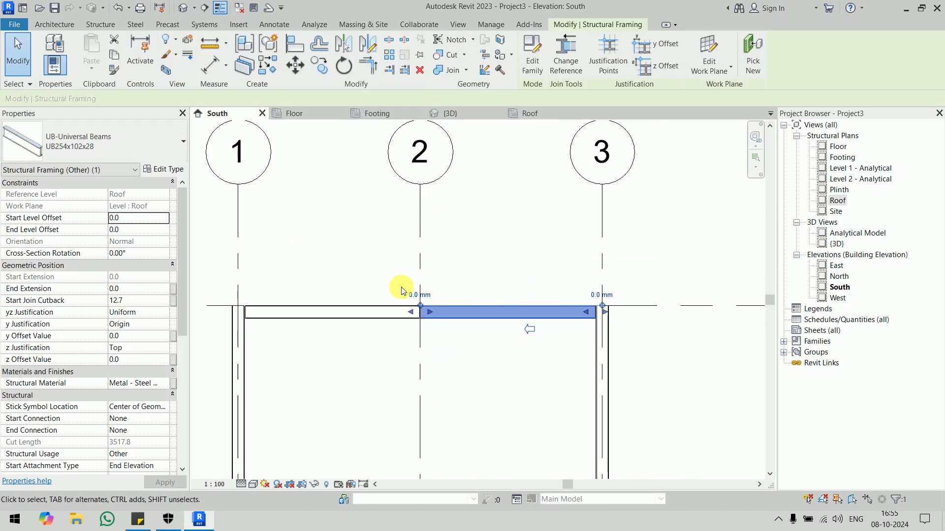
{"action": "left_click", "coordinate": [413, 295]}
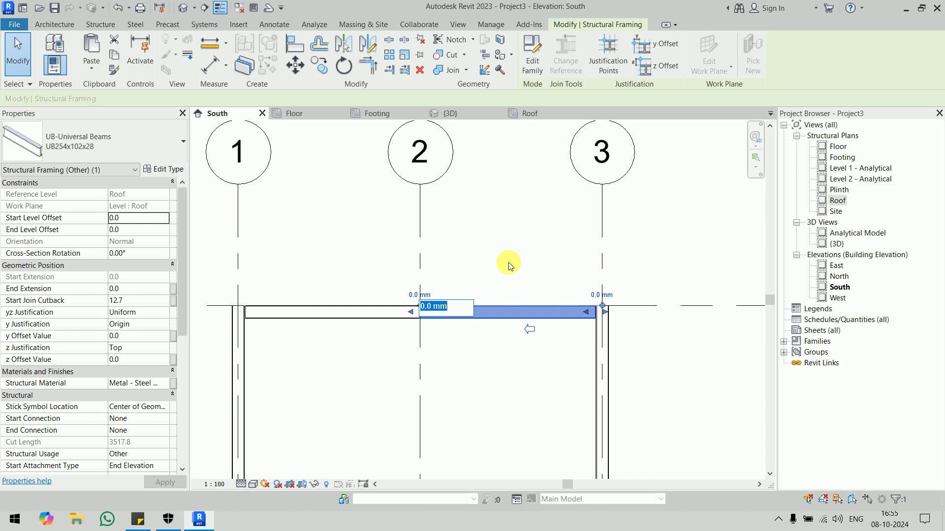
{"action": "type", "text": "1200"}
{"action": "key", "text": "Return"}
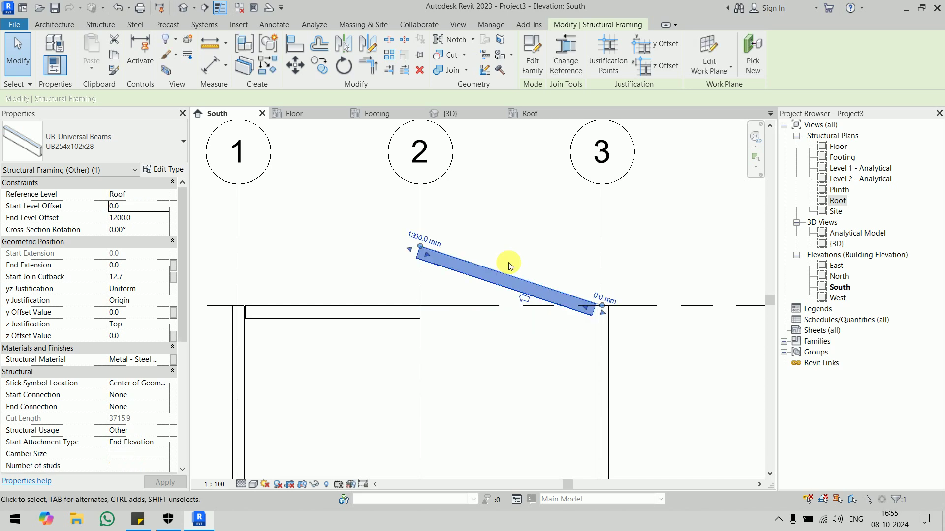
{"action": "left_click", "coordinate": [394, 313]}
{"action": "left_click", "coordinate": [407, 298]}
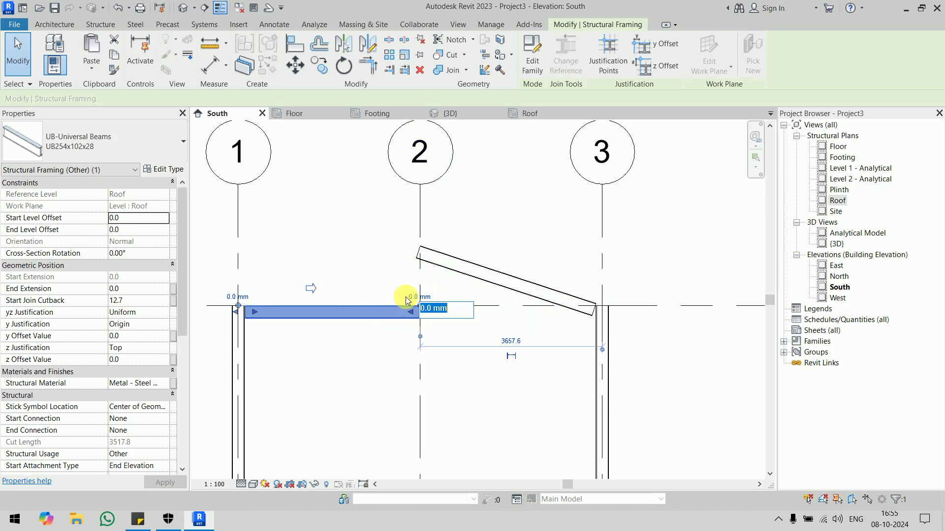
{"action": "type", "text": "1200"}
{"action": "key", "text": "Return"}
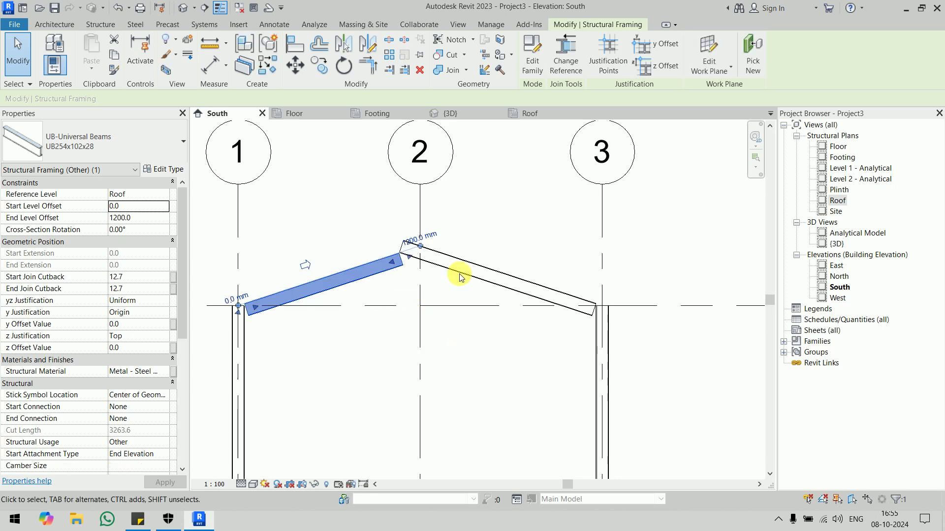
- Undo the sloped roof beams, leaving only the columns at grids 1 and 3
{"action": "left_click", "coordinate": [512, 215]}
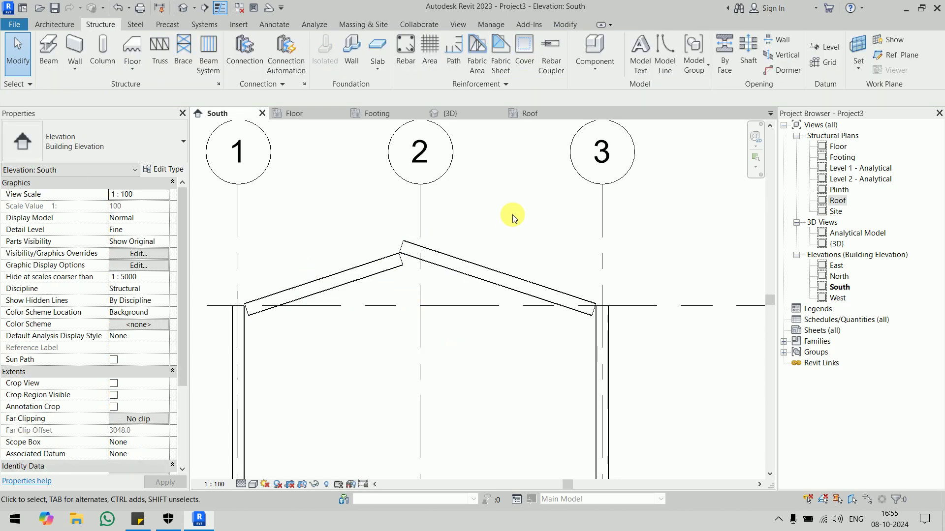
{"action": "left_click", "coordinate": [510, 281]}
{"action": "left_click", "coordinate": [374, 268]}
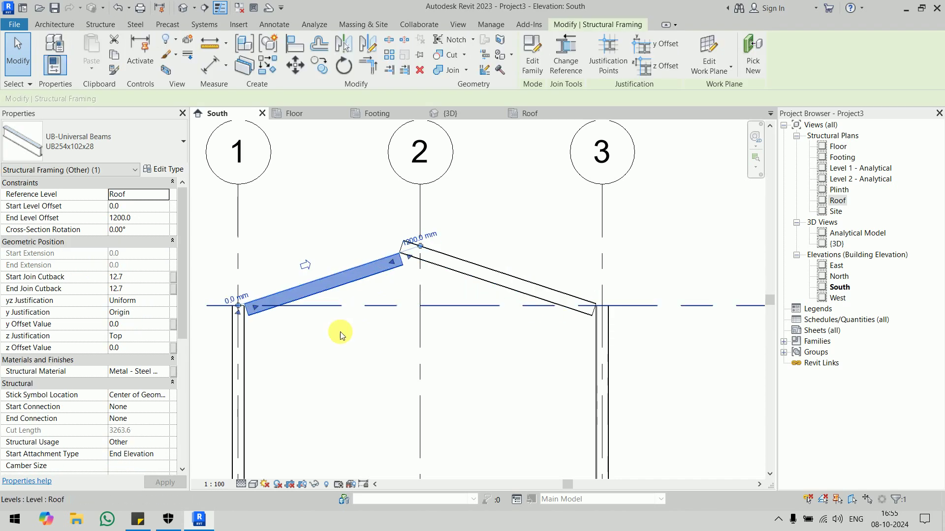
{"action": "left_click", "coordinate": [403, 221]}
{"action": "key", "text": "ctrl+z"}
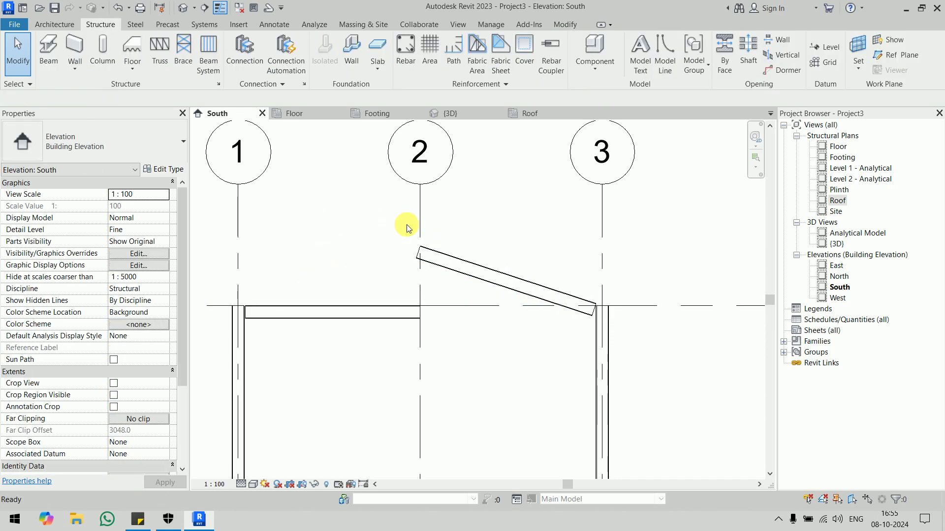
{"action": "key", "text": "ctrl+z"}
{"action": "key", "text": "ctrl+z"}
{"action": "key", "text": "ctrl+z"}
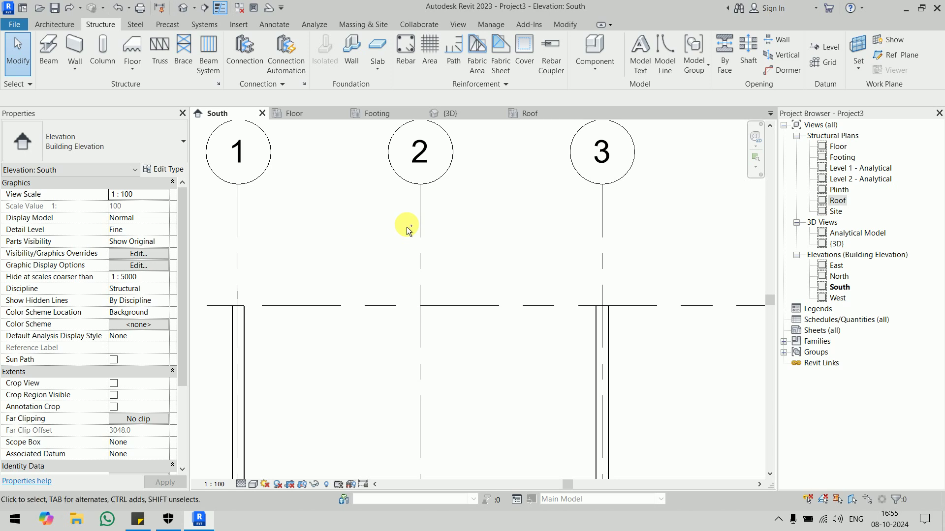
- In the Roof plan, draw a roof beam from the grid 1 column to the grid 3 column
{"action": "left_click", "coordinate": [553, 117]}
{"action": "left_click", "coordinate": [48, 52]}
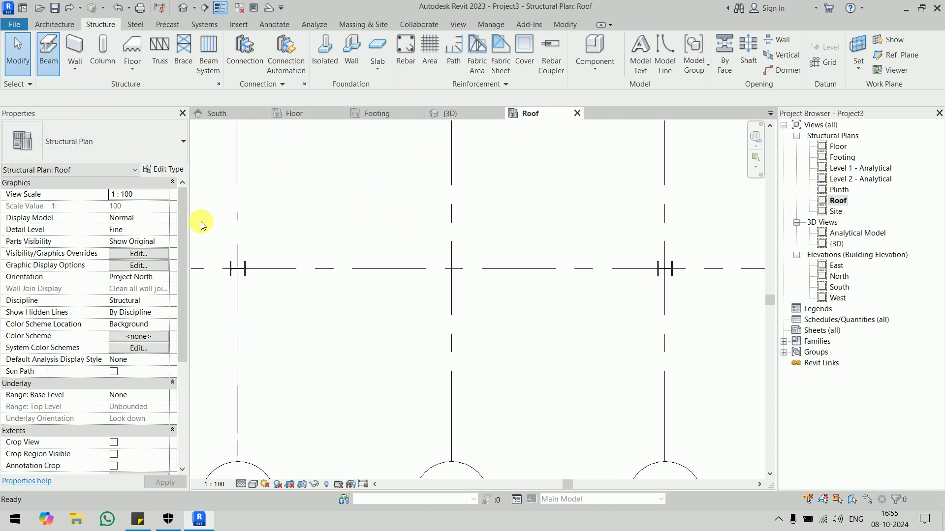
{"action": "left_click", "coordinate": [239, 269]}
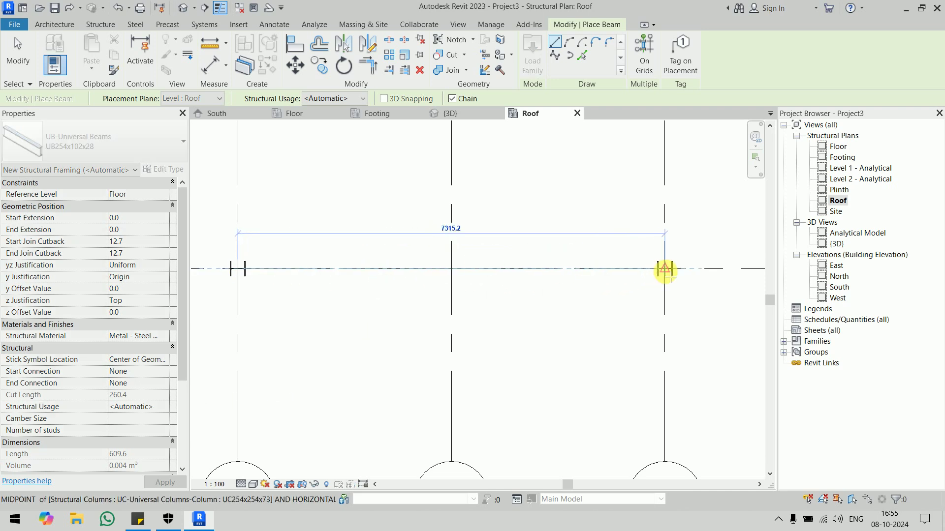
{"action": "left_click", "coordinate": [667, 270]}
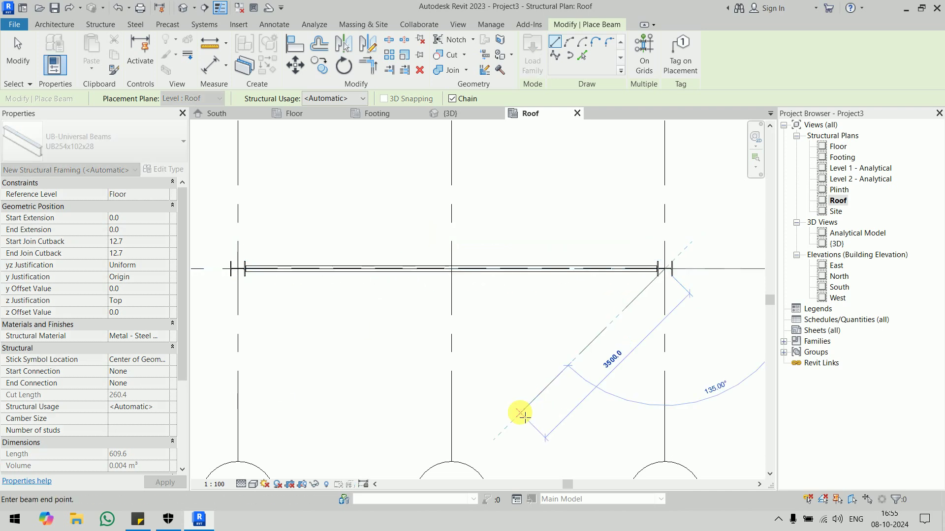
{"action": "key", "text": "Escape"}
{"action": "key", "text": "Escape"}
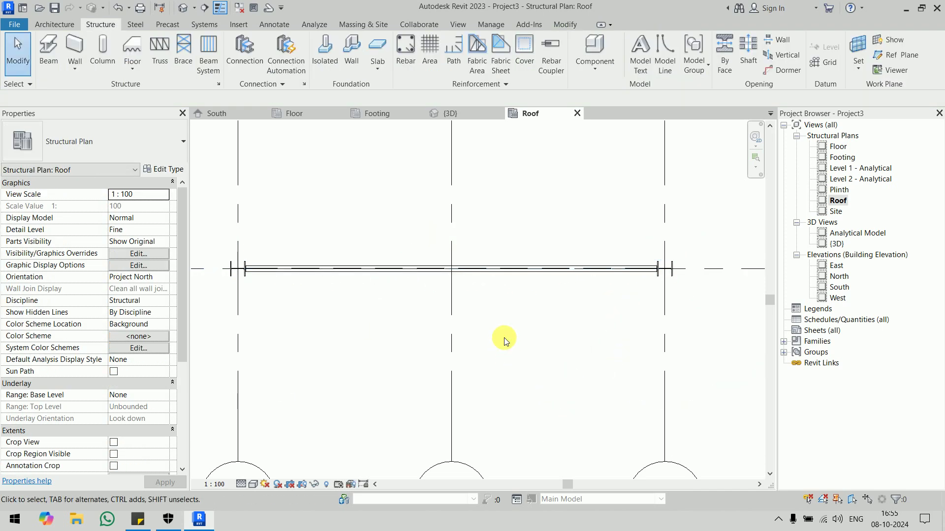
- Split the roof beam into two pieces at grid 2 with Split Element (SL)
{"action": "key", "text": "s"}
{"action": "key", "text": "l"}
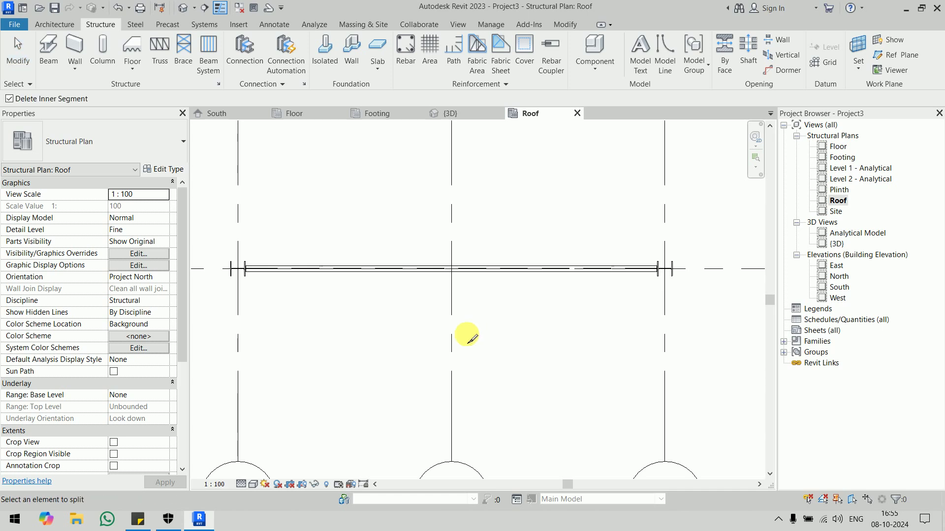
{"action": "scroll", "coordinate": [467, 337], "scroll_direction": "up", "scroll_amount": 2}
{"action": "scroll", "coordinate": [450, 264], "scroll_direction": "up", "scroll_amount": 2}
{"action": "scroll", "coordinate": [455, 270], "scroll_direction": "up", "scroll_amount": 2}
{"action": "scroll", "coordinate": [430, 237], "scroll_direction": "up", "scroll_amount": 2}
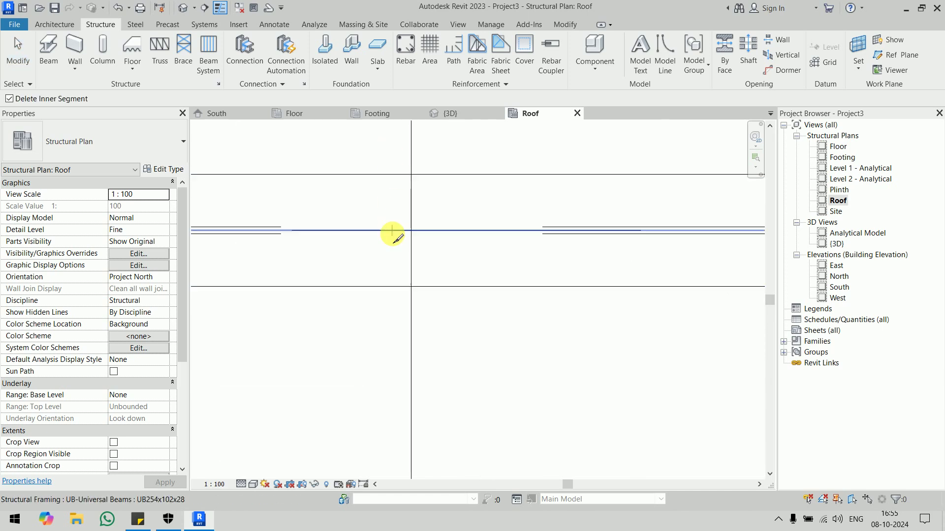
{"action": "scroll", "coordinate": [407, 232], "scroll_direction": "up", "scroll_amount": 2}
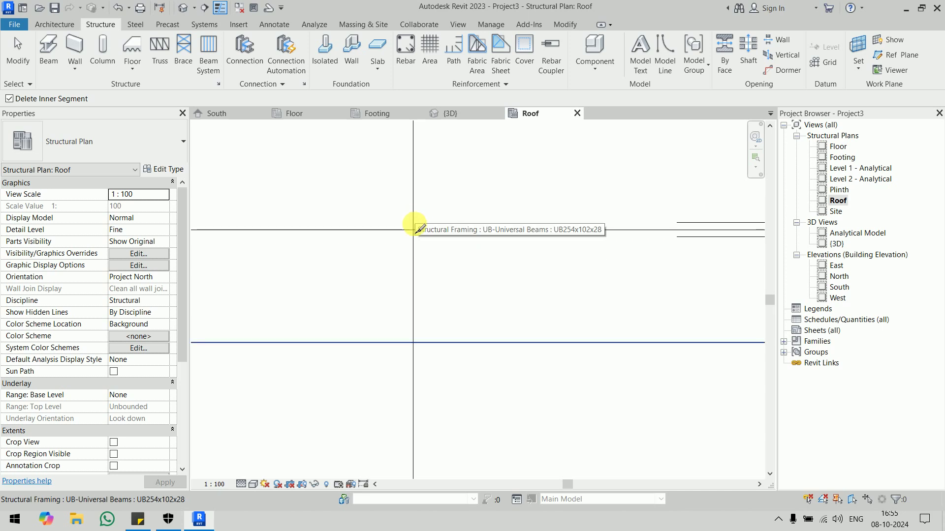
{"action": "scroll", "coordinate": [414, 229], "scroll_direction": "down", "scroll_amount": 3}
{"action": "mouse_move", "coordinate": [414, 228]}
{"action": "middle_mouse_down"}
{"action": "mouse_move", "coordinate": [418, 196]}
{"action": "mouse_move", "coordinate": [432, 193]}
{"action": "mouse_move", "coordinate": [414, 229]}
{"action": "mouse_move", "coordinate": [436, 221]}
{"action": "mouse_move", "coordinate": [489, 251]}
{"action": "middle_mouse_up"}
{"action": "scroll", "coordinate": [413, 227], "scroll_direction": "down", "scroll_amount": 1}
{"action": "scroll", "coordinate": [489, 250], "scroll_direction": "down", "scroll_amount": 2}
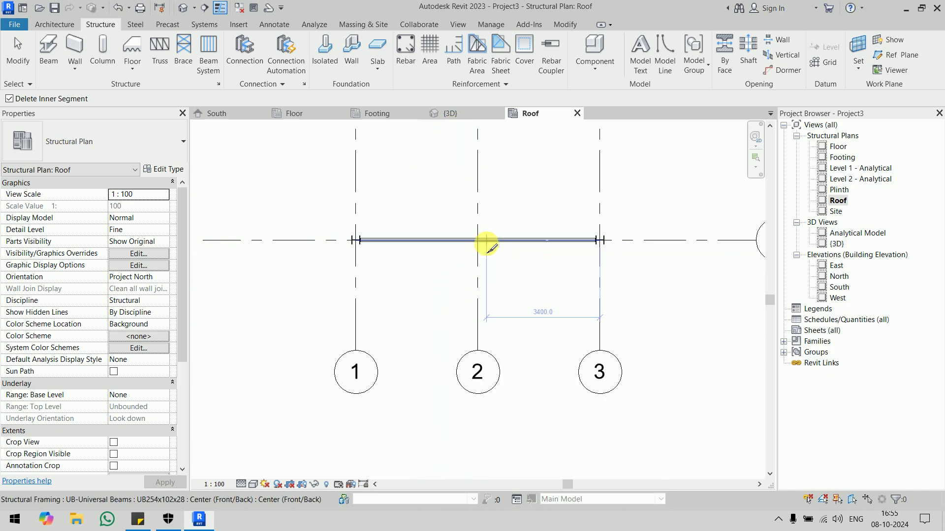
{"action": "scroll", "coordinate": [487, 248], "scroll_direction": "up", "scroll_amount": 3}
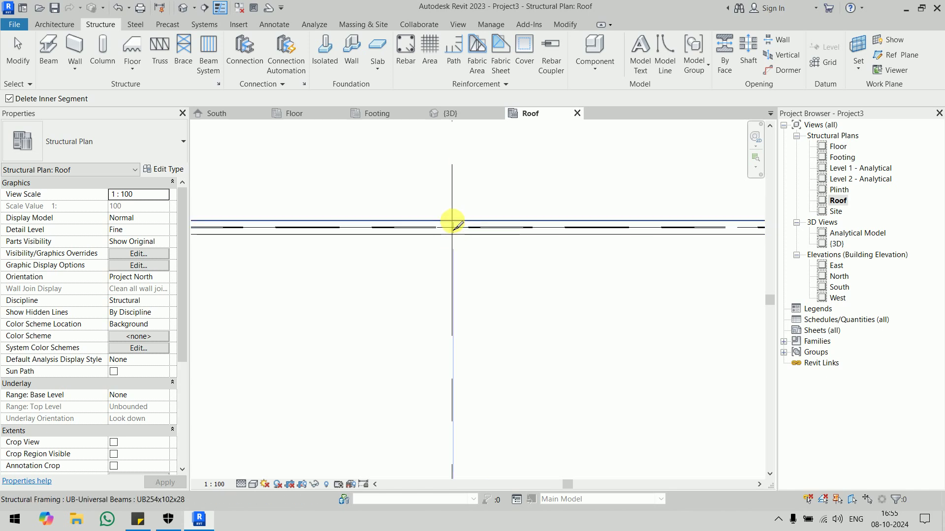
{"action": "left_click", "coordinate": [453, 223]}
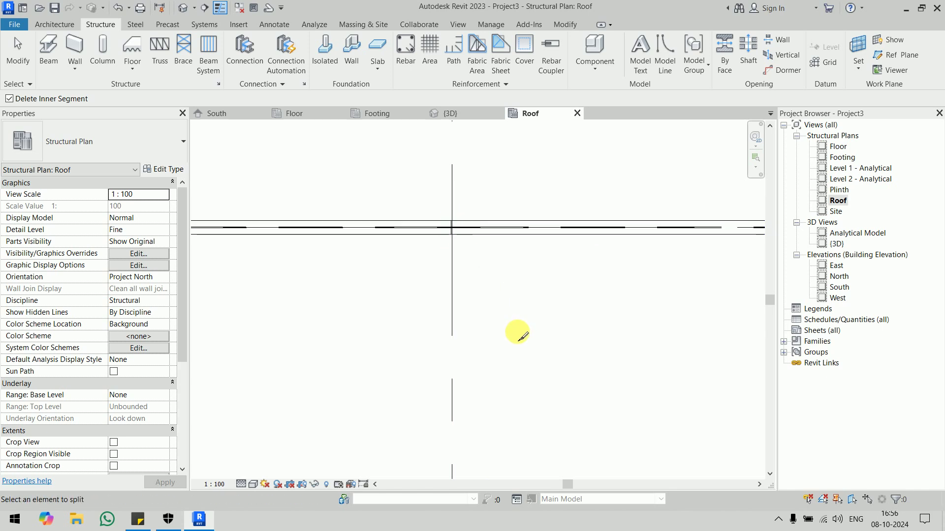
{"action": "key", "text": "Escape"}
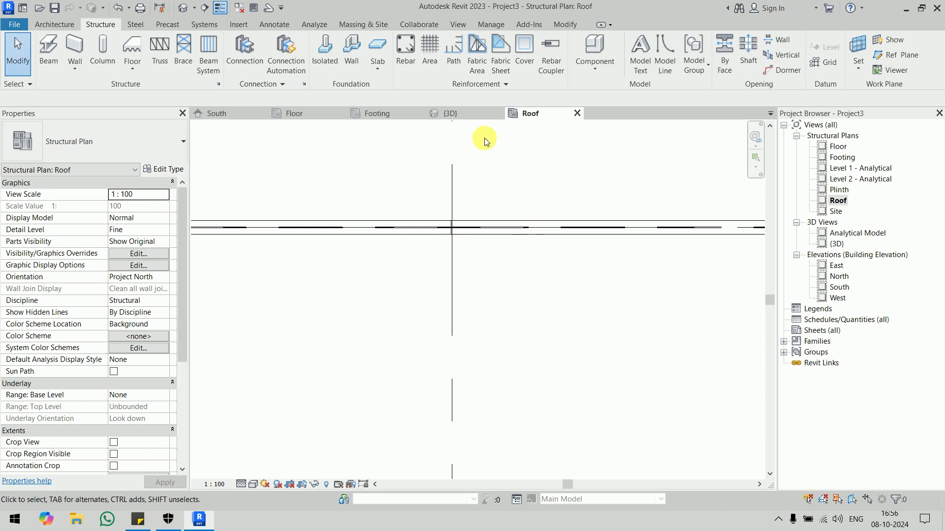
{"action": "left_click", "coordinate": [219, 114]}
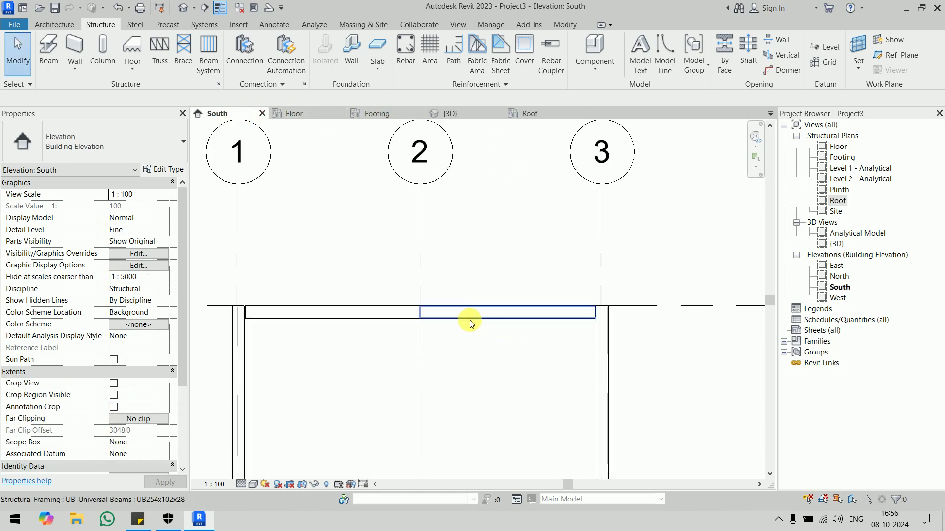
- Flip the start and end of the beam between grids 2 and 3
{"action": "left_click", "coordinate": [470, 323]}
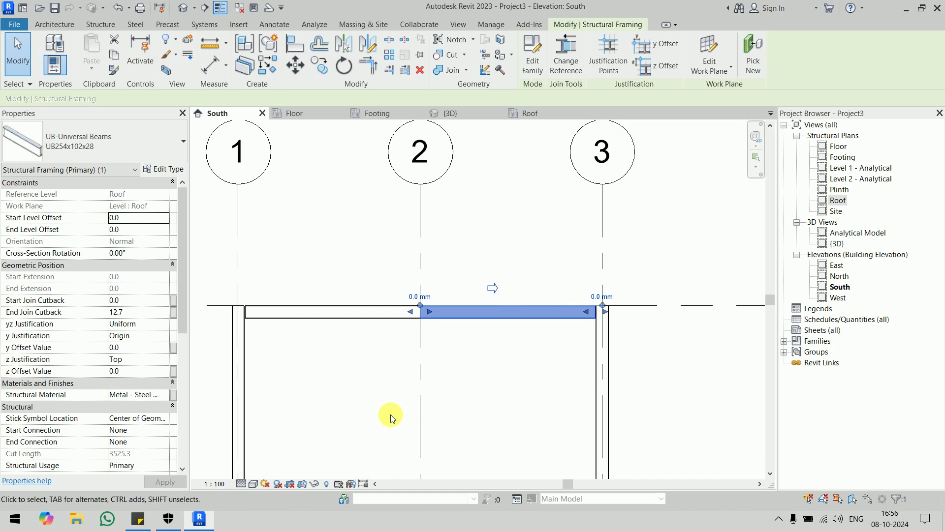
{"action": "left_click", "coordinate": [344, 316]}
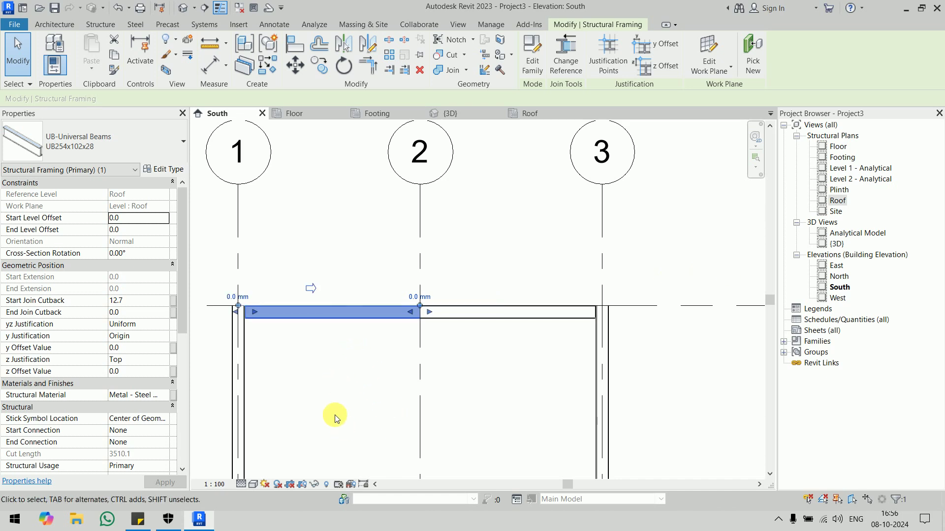
{"action": "left_click", "coordinate": [374, 331]}
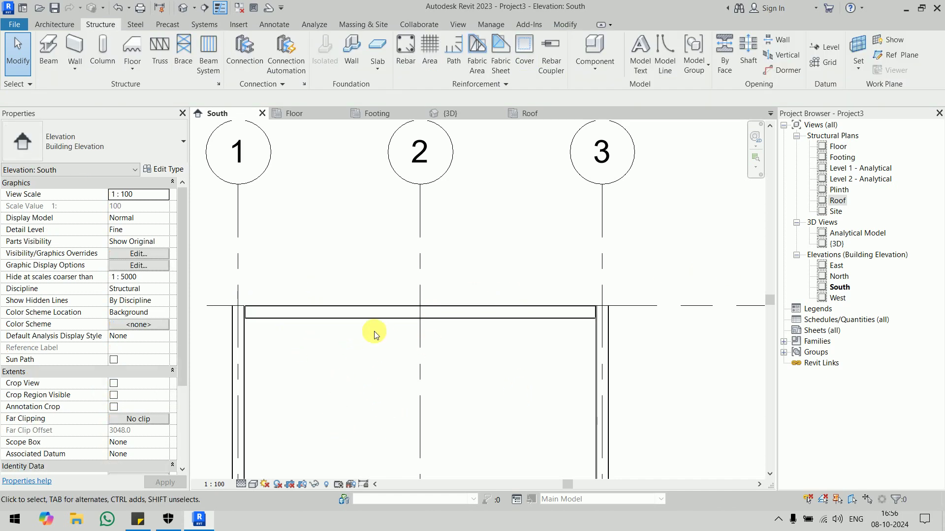
{"action": "left_click", "coordinate": [505, 353]}
{"action": "left_click", "coordinate": [510, 319]}
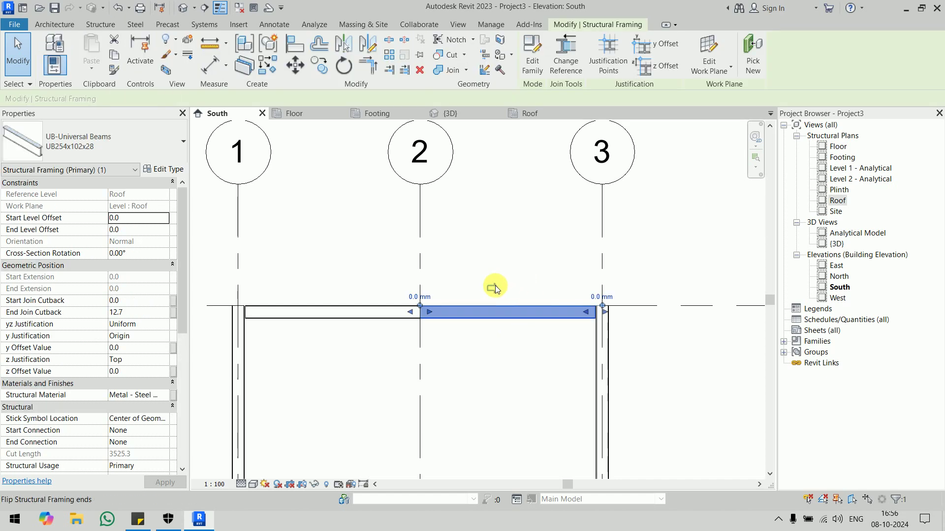
{"action": "left_click", "coordinate": [494, 288]}
{"action": "left_click", "coordinate": [506, 385]}
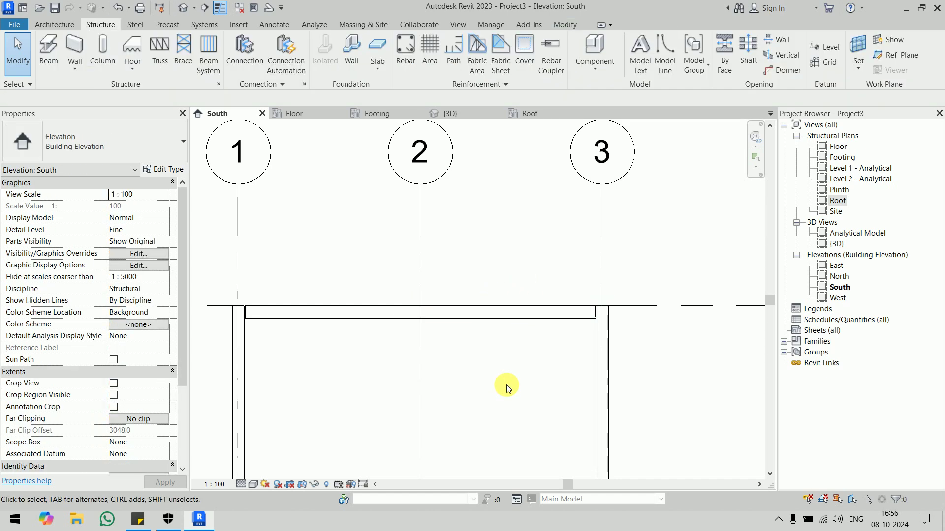
- Raise both roof beams' ends at grid 2 by a 1200 mm offset
{"action": "left_click", "coordinate": [503, 320]}
{"action": "left_click", "coordinate": [424, 297]}
{"action": "type", "text": "1"}
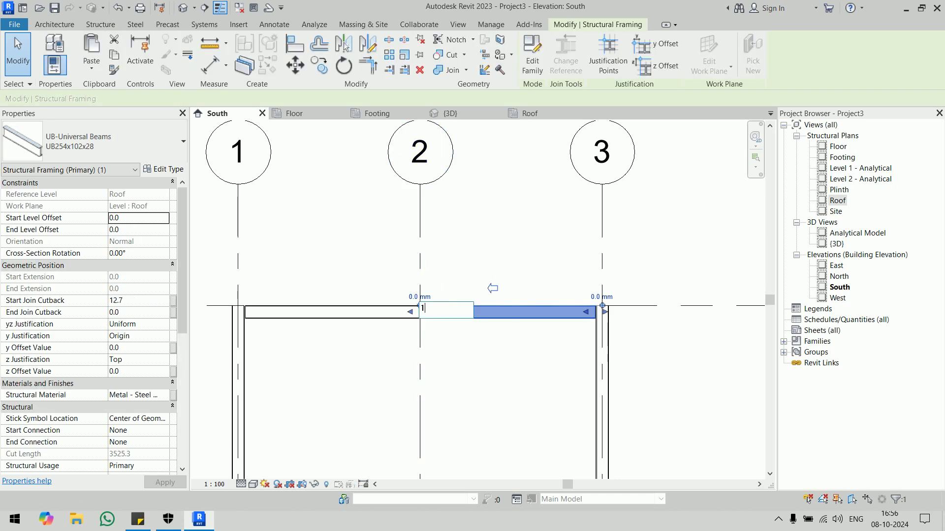
{"action": "type", "text": "200"}
{"action": "key", "text": "Return"}
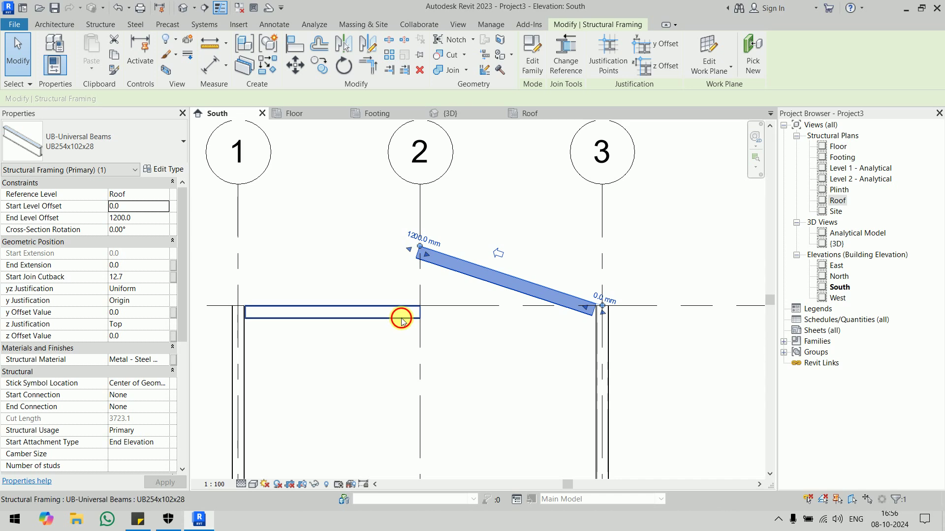
{"action": "left_click", "coordinate": [401, 320]}
{"action": "left_click", "coordinate": [416, 297]}
{"action": "type", "text": "1200"}
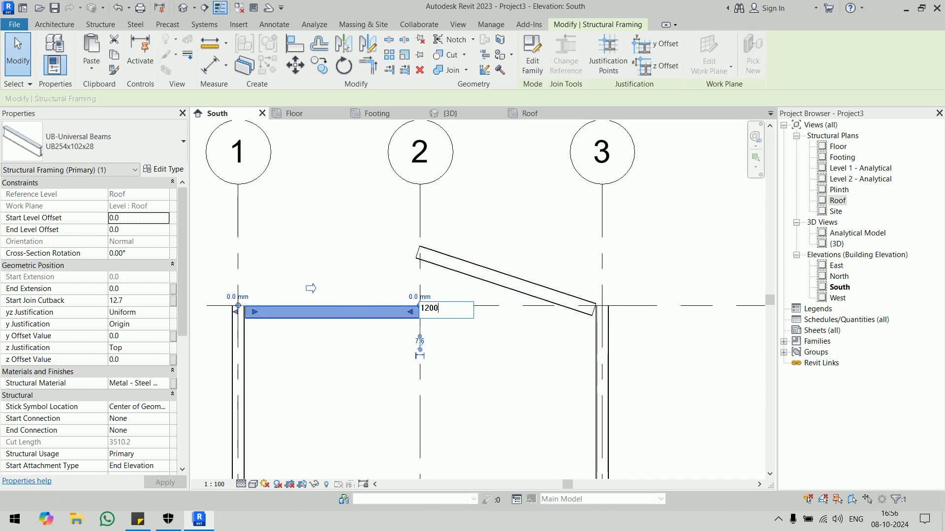
{"action": "key", "text": "Return"}
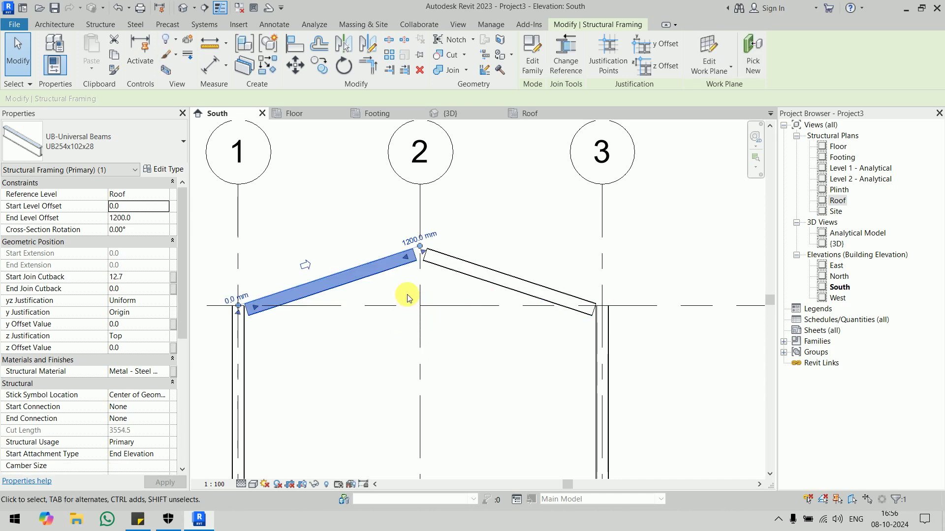
{"action": "left_click", "coordinate": [494, 364]}
{"action": "left_click", "coordinate": [450, 113]}
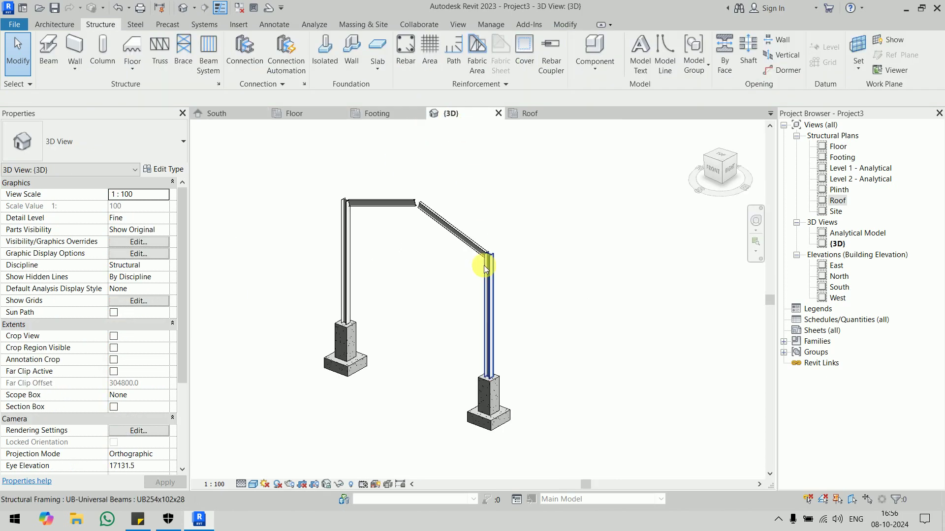
{"action": "middle_click_drag", "start_coordinate": [564, 386], "coordinate": [575, 359]}
{"action": "left_click_drag", "start_coordinate": [284, 258], "coordinate": [643, 441]}
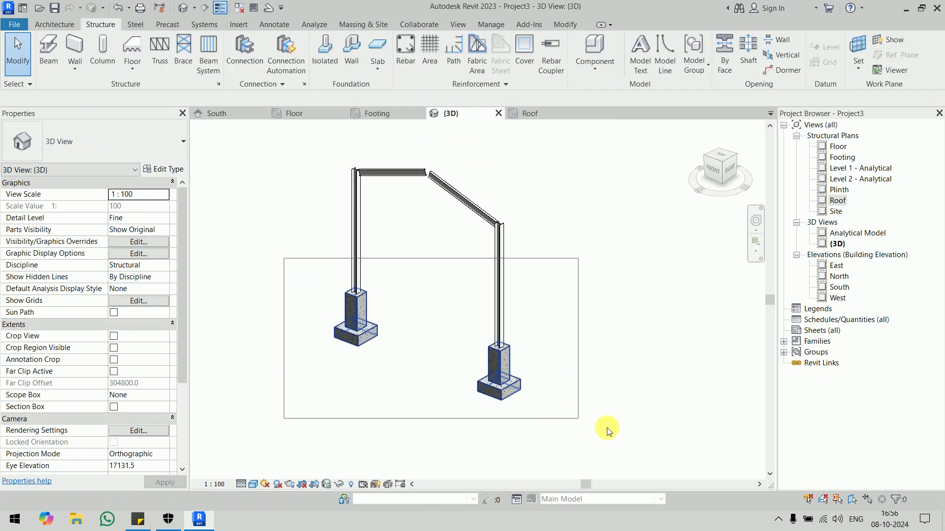
{"action": "key", "text": "h"}
{"action": "key", "text": "h"}
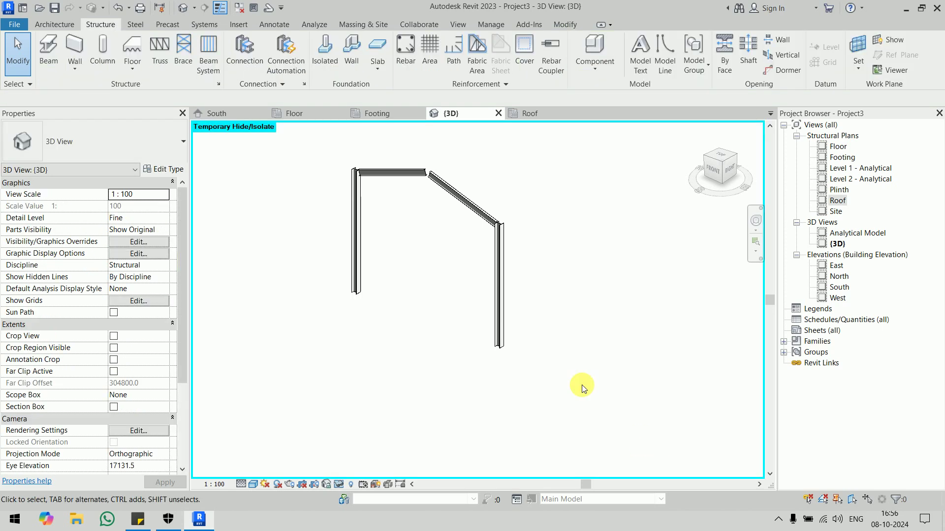
{"action": "scroll", "coordinate": [524, 364], "scroll_direction": "up", "scroll_amount": 1}
{"action": "scroll", "coordinate": [512, 391], "scroll_direction": "up", "scroll_amount": 3}
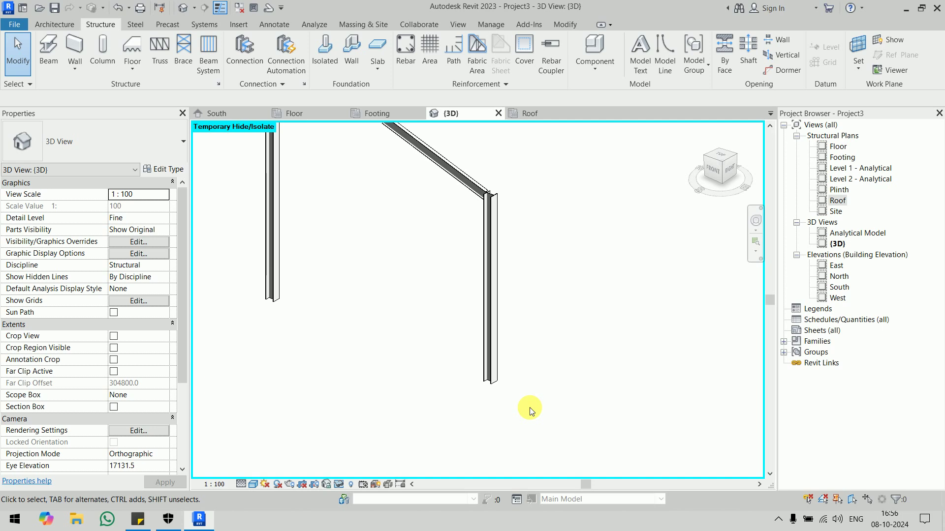
{"action": "mouse_move", "coordinate": [486, 362]}
{"action": "middle_mouse_down"}
{"action": "mouse_move", "coordinate": [574, 386]}
{"action": "mouse_move", "coordinate": [595, 412]}
{"action": "middle_mouse_up"}
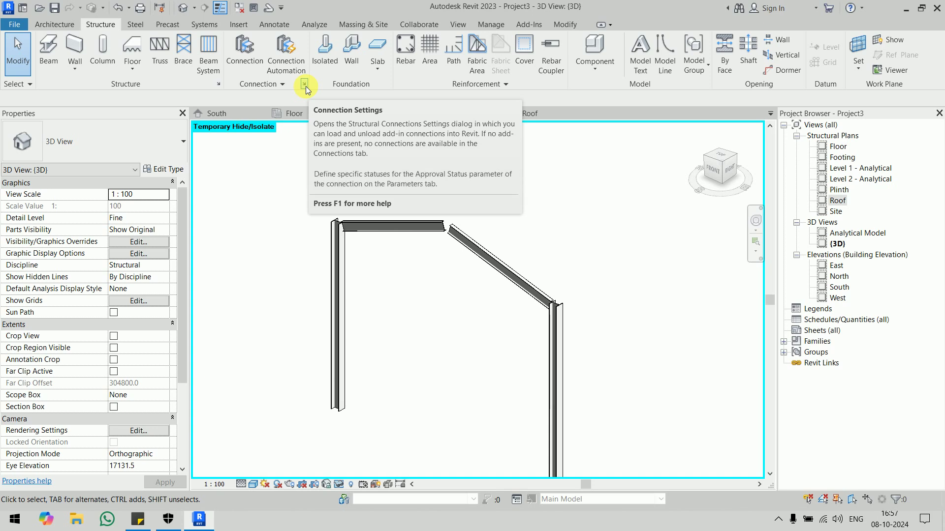
- Add Apex haunch, Base plate, and both Knee of frame haunch connections in Connection settings
{"action": "left_click", "coordinate": [305, 84]}
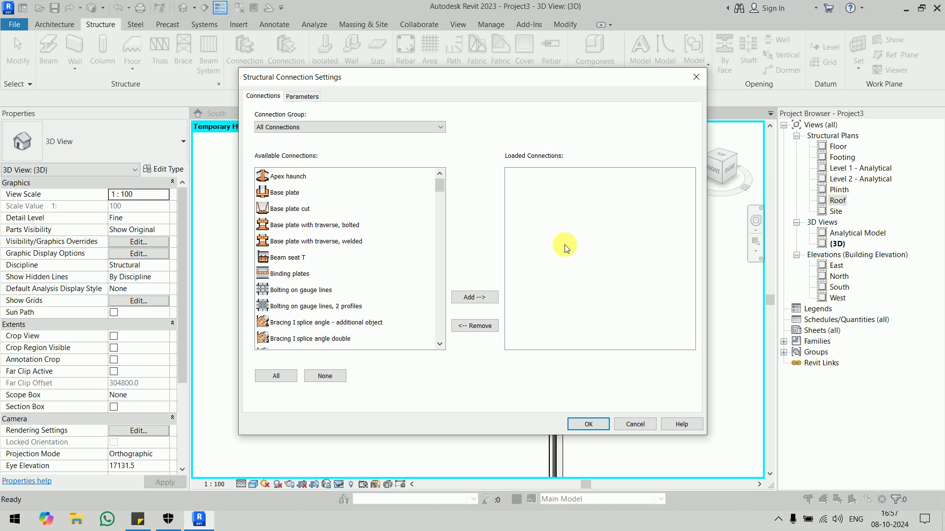
{"action": "left_click", "coordinate": [300, 176]}
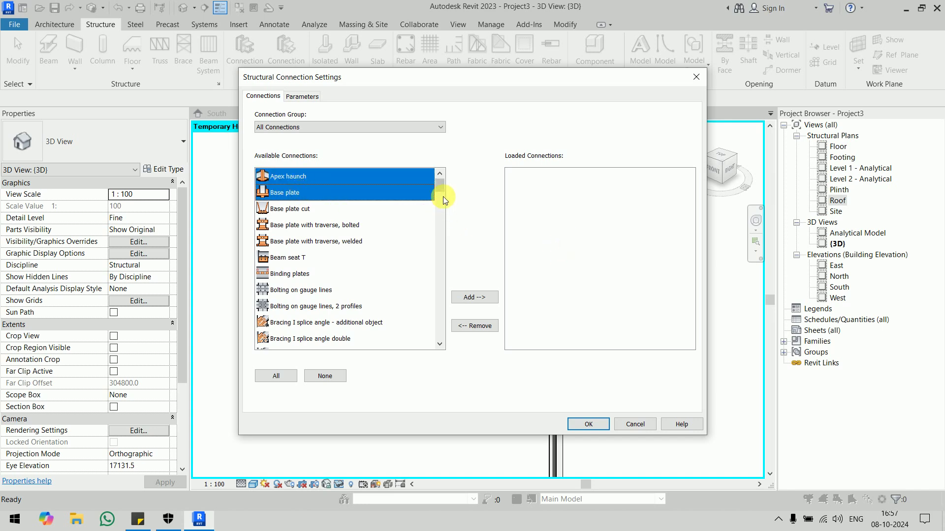
{"action": "left_click_drag", "start_coordinate": [442, 185], "coordinate": [451, 258]}
{"action": "left_click", "coordinate": [342, 225]}
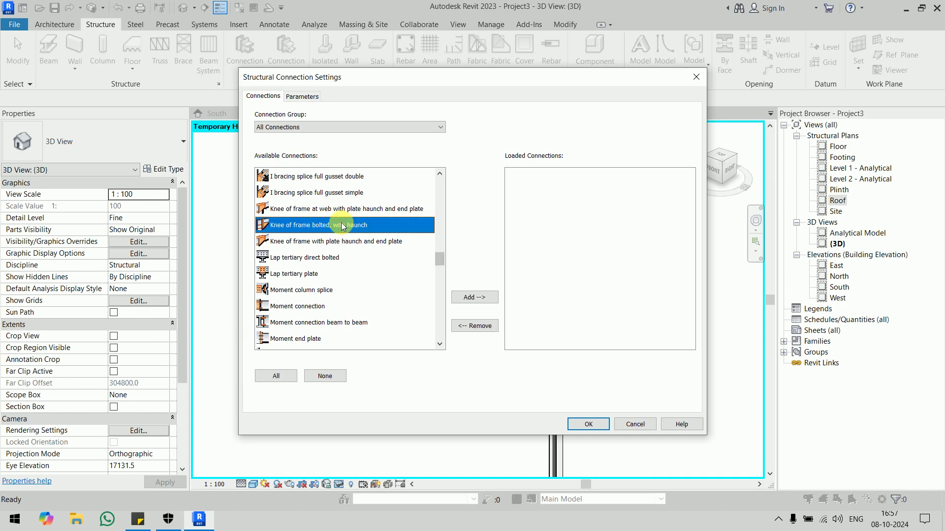
{"action": "left_click", "coordinate": [372, 242], "text": "ctrl"}
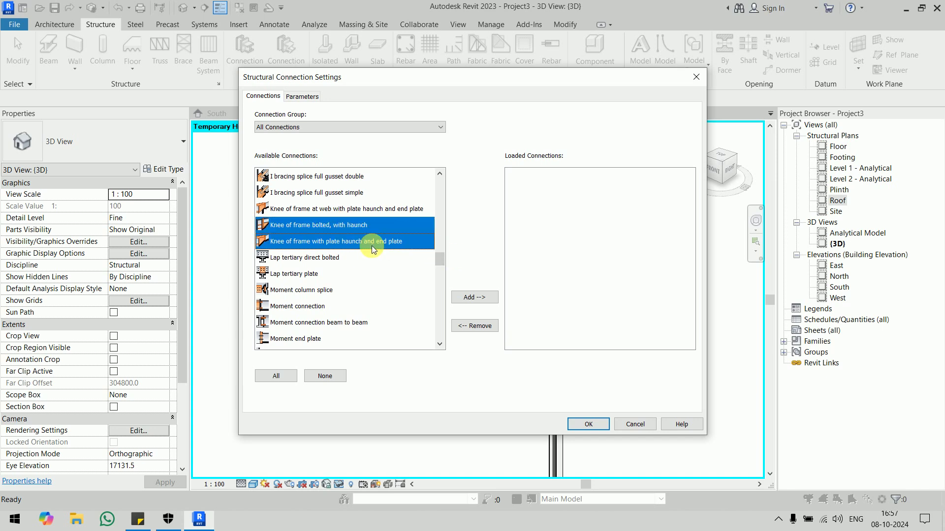
{"action": "left_click", "coordinate": [468, 301]}
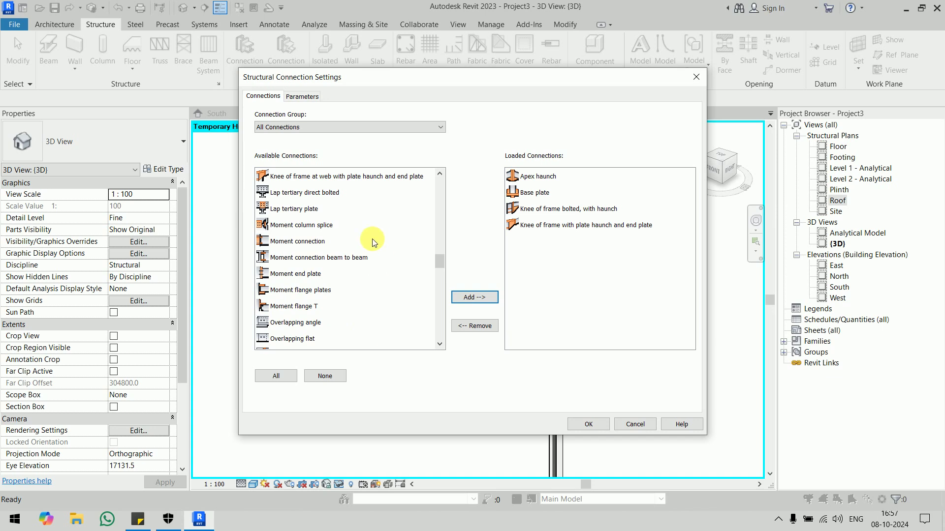
{"action": "left_click", "coordinate": [595, 420]}
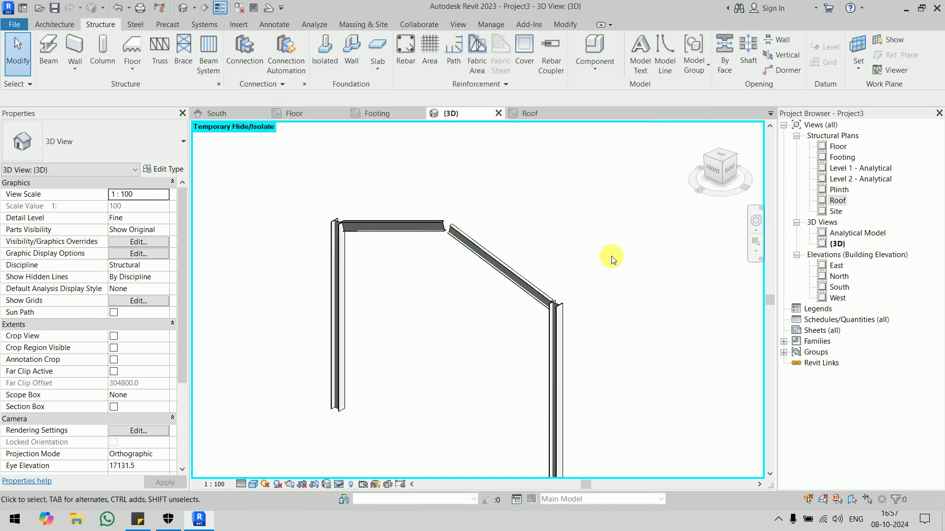
- Zoom in on a column end in the 3D view
{"action": "scroll", "coordinate": [460, 196], "scroll_direction": "up", "scroll_amount": 2}
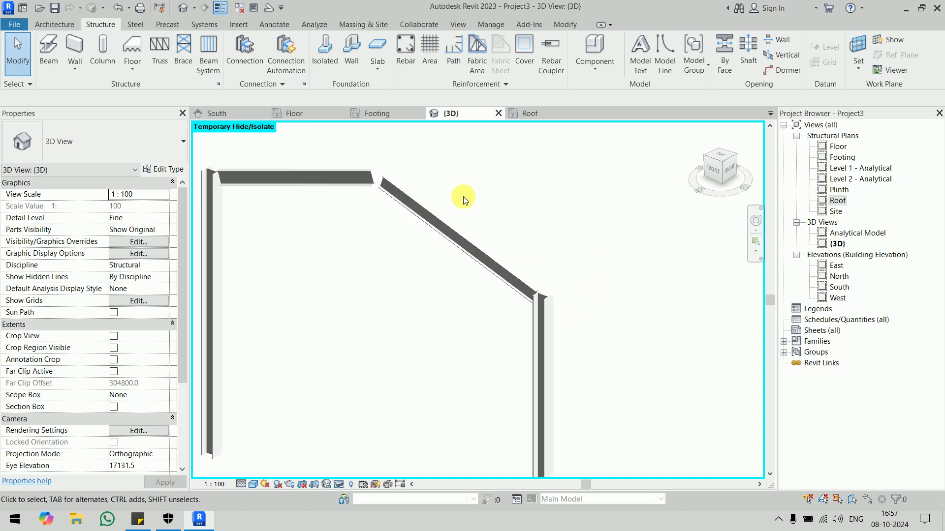
{"action": "scroll", "coordinate": [507, 275], "scroll_direction": "up", "scroll_amount": 2}
{"action": "scroll", "coordinate": [436, 248], "scroll_direction": "up", "scroll_amount": 2}
{"action": "scroll", "coordinate": [436, 247], "scroll_direction": "down", "scroll_amount": 3}
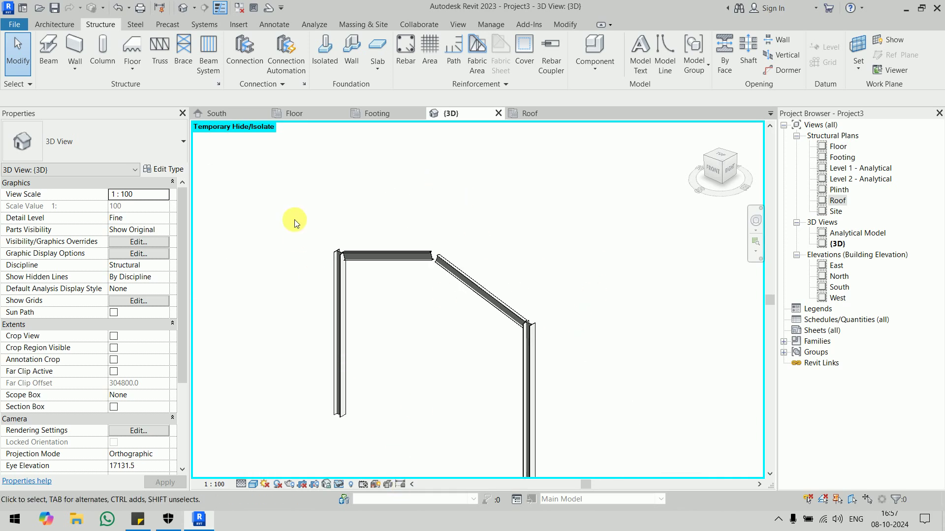
{"action": "scroll", "coordinate": [416, 202], "scroll_direction": "up", "scroll_amount": 3}
{"action": "scroll", "coordinate": [416, 201], "scroll_direction": "up", "scroll_amount": 2}
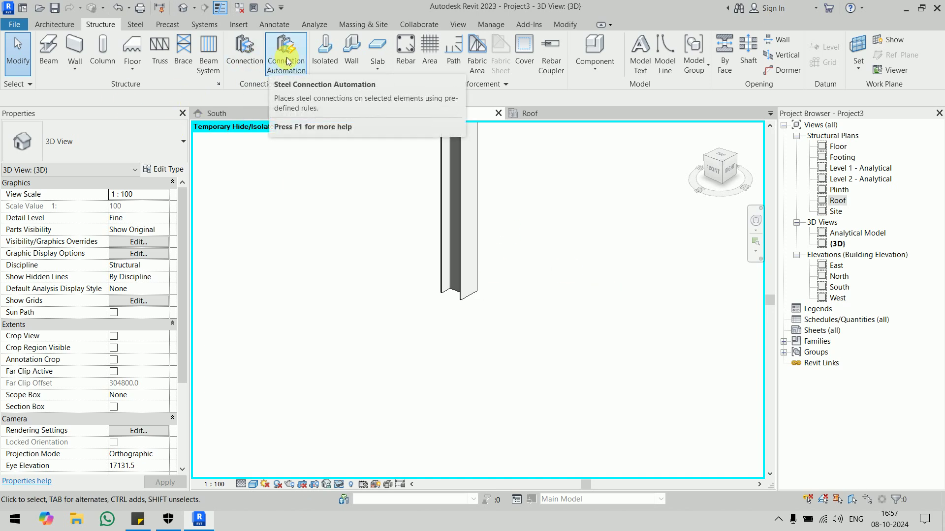
- Start a structural connection on the column, then back out of the pick
{"action": "left_click", "coordinate": [247, 60]}
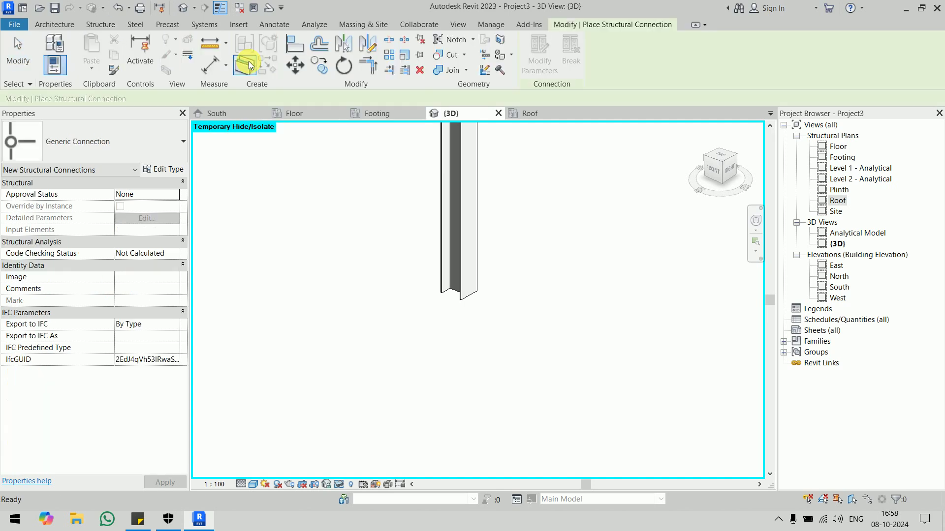
{"action": "left_click", "coordinate": [462, 271]}
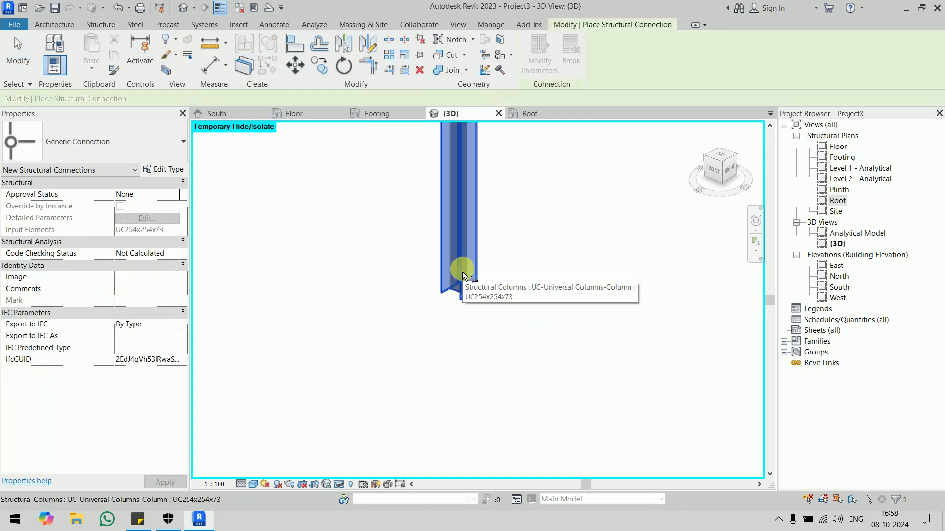
{"action": "right_click", "coordinate": [462, 272]}
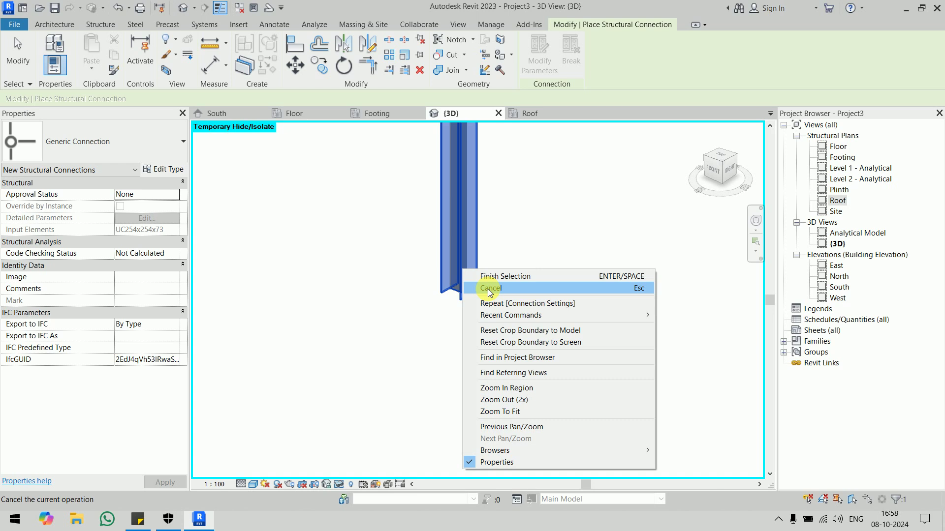
{"action": "left_click", "coordinate": [488, 288]}
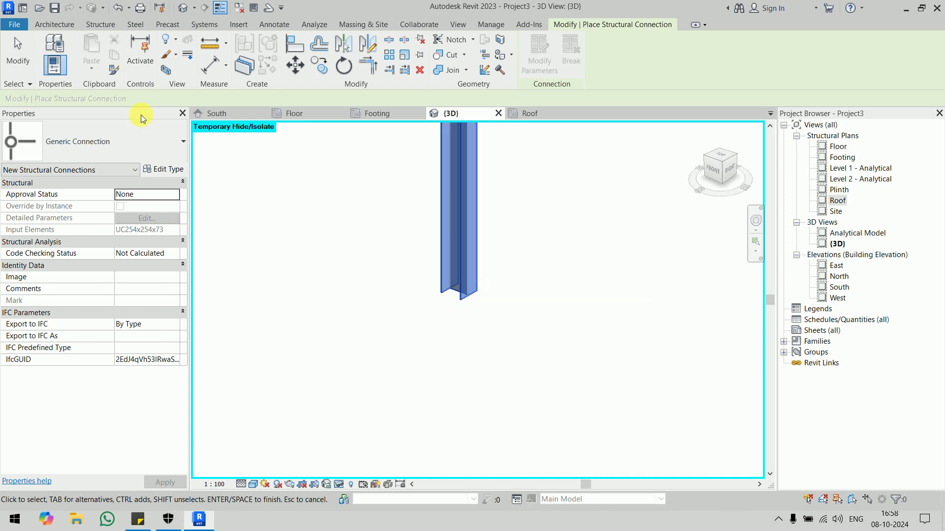
- Set the connection type to Base plate and place it at the column foot
{"action": "left_click", "coordinate": [135, 137]}
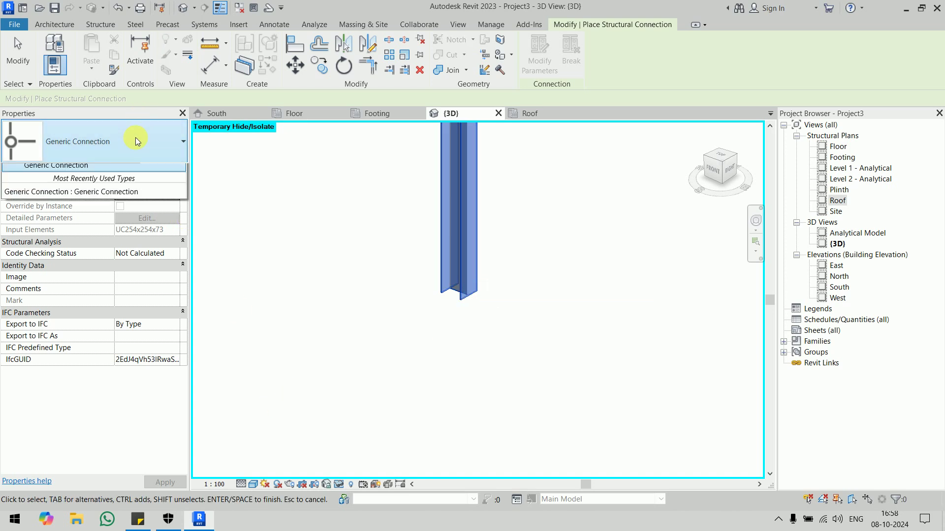
{"action": "left_click", "coordinate": [114, 203]}
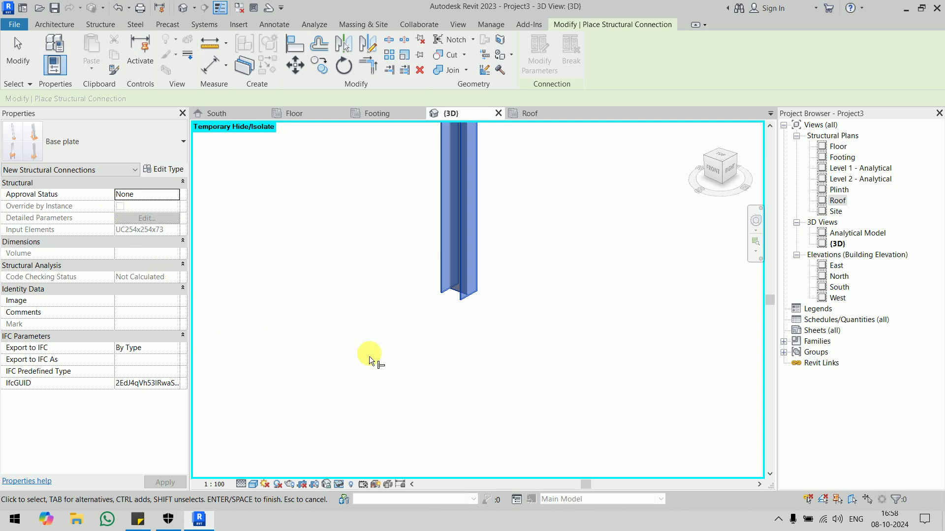
{"action": "right_click", "coordinate": [458, 298]}
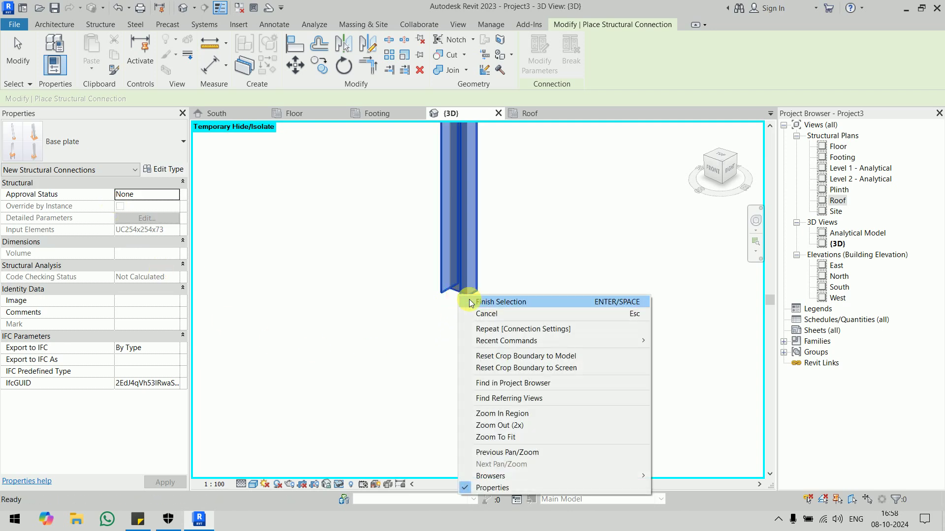
{"action": "left_click", "coordinate": [468, 299]}
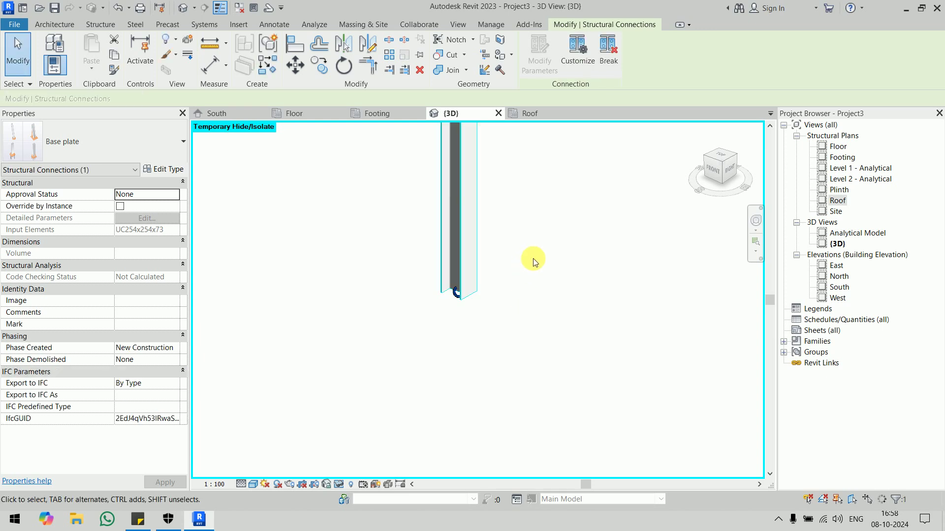
{"action": "left_click", "coordinate": [534, 253]}
{"action": "scroll", "coordinate": [535, 252], "scroll_direction": "down", "scroll_amount": 5}
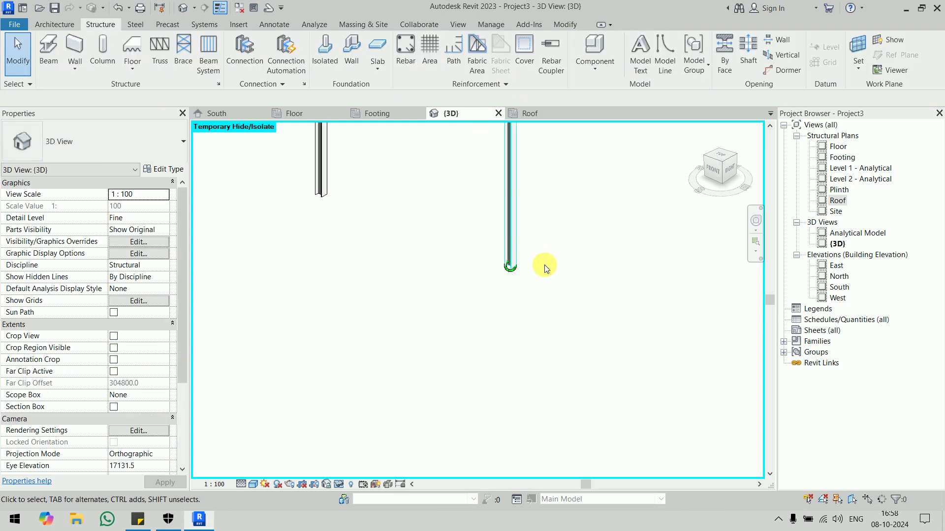
{"action": "scroll", "coordinate": [494, 253], "scroll_direction": "up", "scroll_amount": 2}
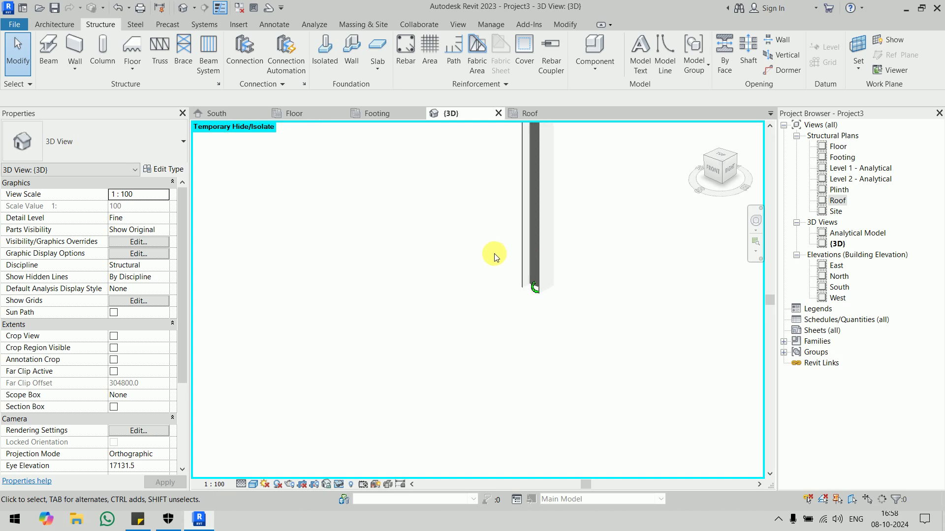
{"action": "scroll", "coordinate": [542, 274], "scroll_direction": "up", "scroll_amount": 2}
{"action": "scroll", "coordinate": [566, 276], "scroll_direction": "up", "scroll_amount": 3}
{"action": "scroll", "coordinate": [566, 275], "scroll_direction": "down", "scroll_amount": 5}
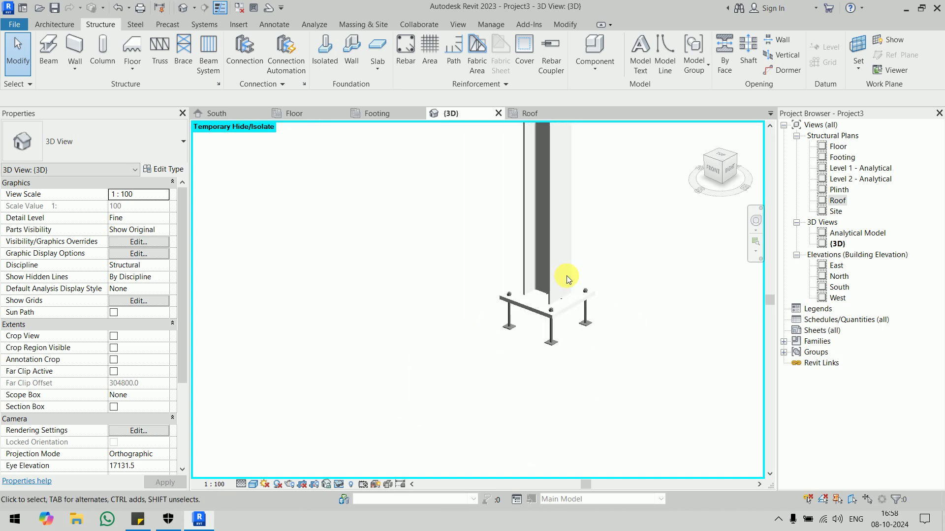
{"action": "scroll", "coordinate": [630, 397], "scroll_direction": "down", "scroll_amount": 3}
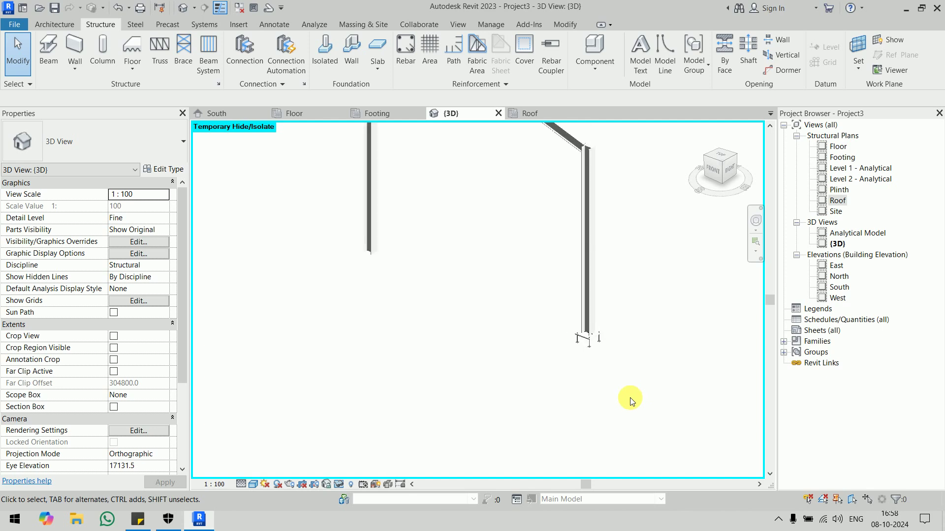
{"action": "scroll", "coordinate": [521, 391], "scroll_direction": "up", "scroll_amount": 5}
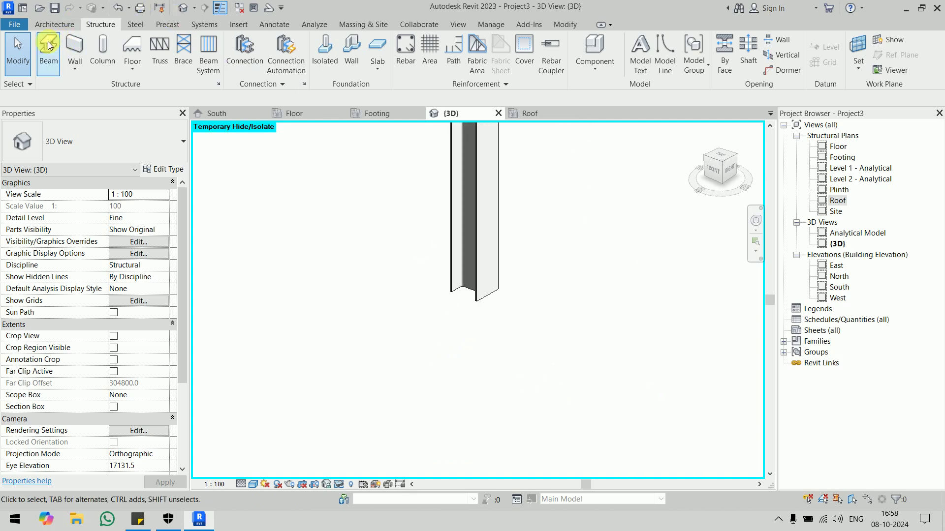
- Place a Base plate connection on the second column and select it
{"action": "left_click", "coordinate": [242, 53]}
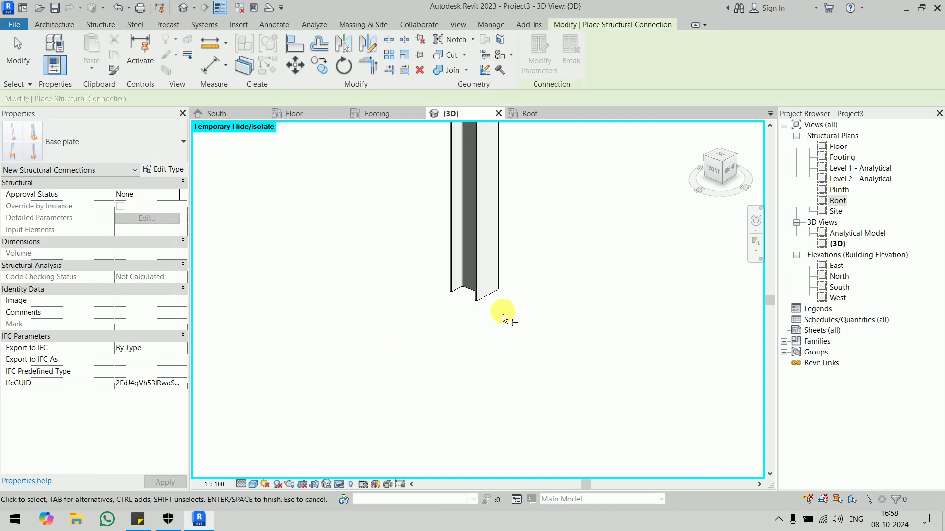
{"action": "left_click", "coordinate": [484, 286]}
{"action": "right_click", "coordinate": [483, 286]}
{"action": "left_click", "coordinate": [494, 292]}
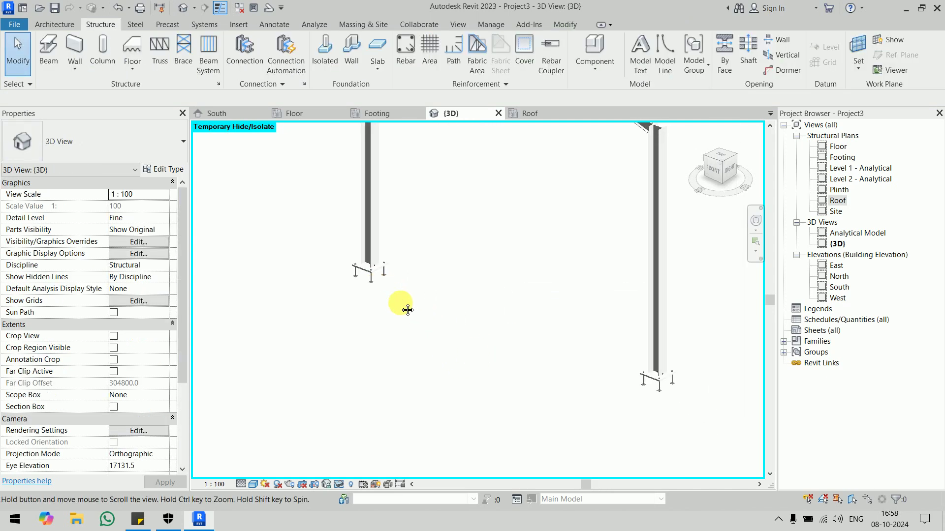
{"action": "scroll", "coordinate": [634, 353], "scroll_direction": "up", "scroll_amount": 2}
{"action": "scroll", "coordinate": [638, 349], "scroll_direction": "up", "scroll_amount": 3}
{"action": "middle_click_drag", "start_coordinate": [634, 358], "coordinate": [495, 306]}
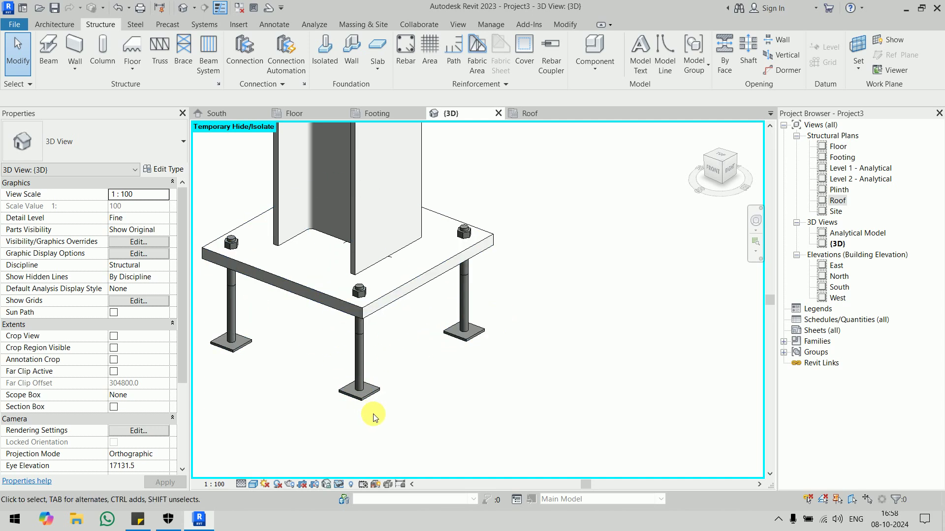
{"action": "left_click", "coordinate": [362, 369]}
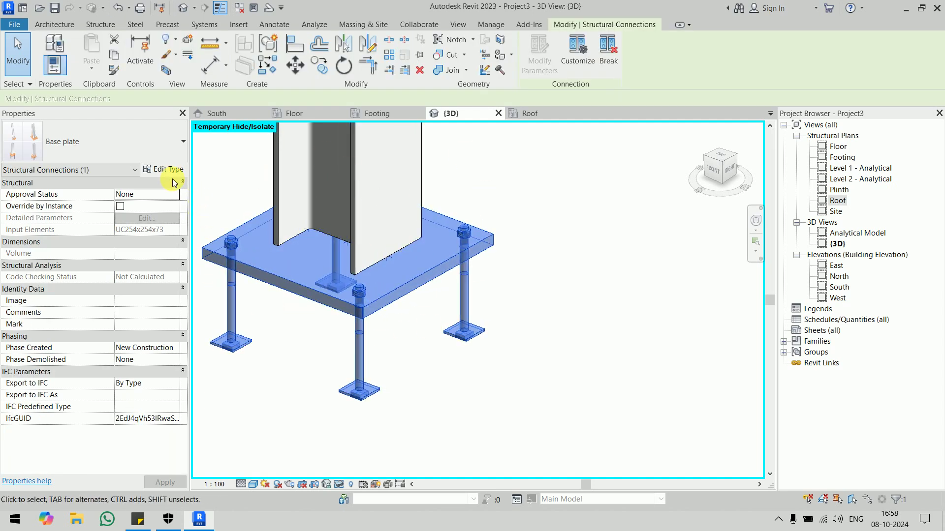
- Open the Base plate type's connection parameters, then cancel without changes
{"action": "double_click", "coordinate": [403, 205]}
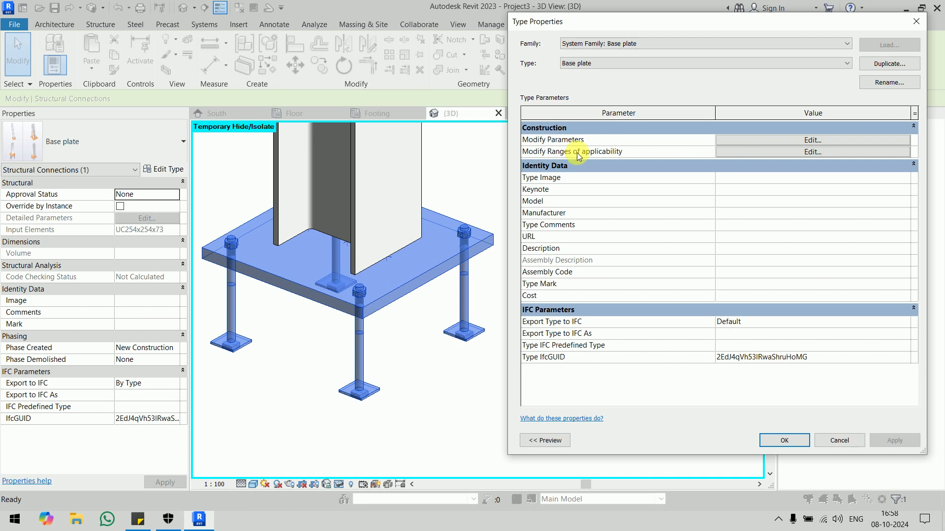
{"action": "left_click", "coordinate": [806, 140]}
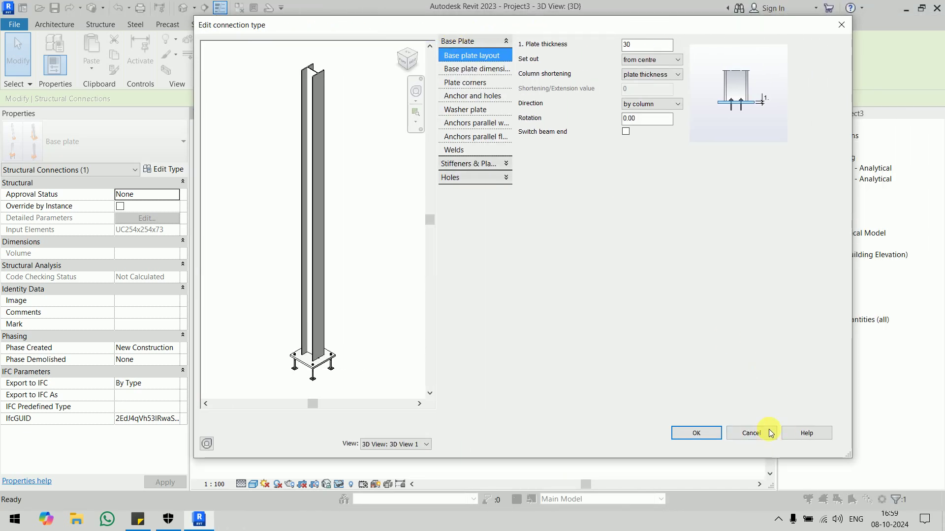
{"action": "left_click", "coordinate": [769, 428]}
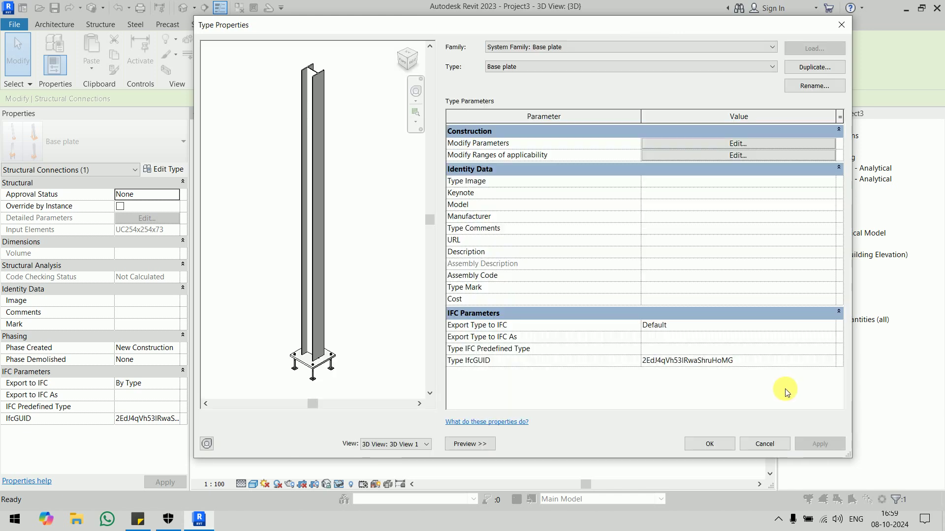
- Duplicate the type as 'Base plate 2' and review its dimensions, plate corners and anchor settings
{"action": "left_click", "coordinate": [822, 65]}
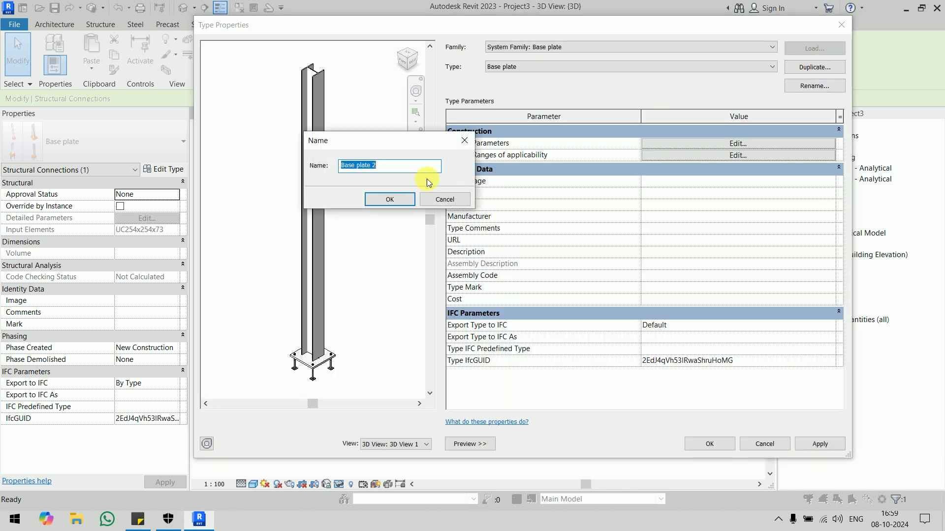
{"action": "left_click", "coordinate": [389, 198]}
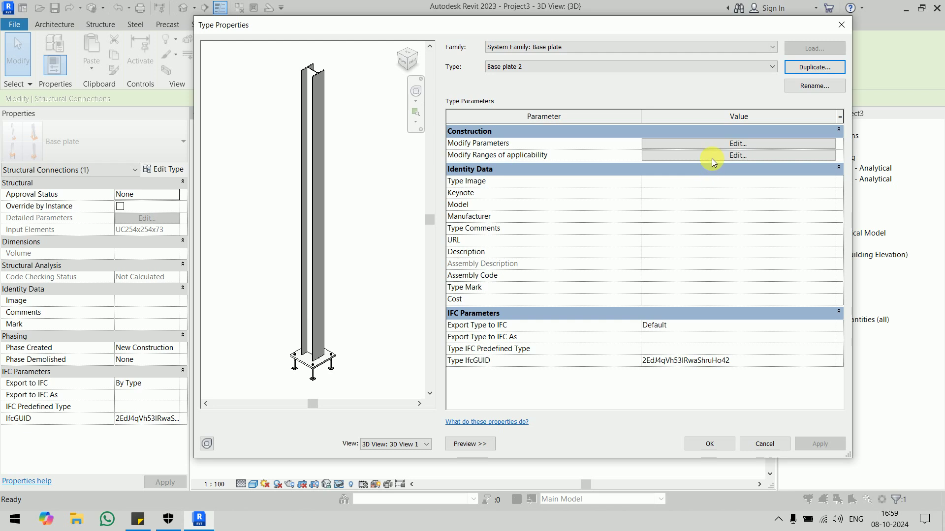
{"action": "left_click", "coordinate": [711, 144]}
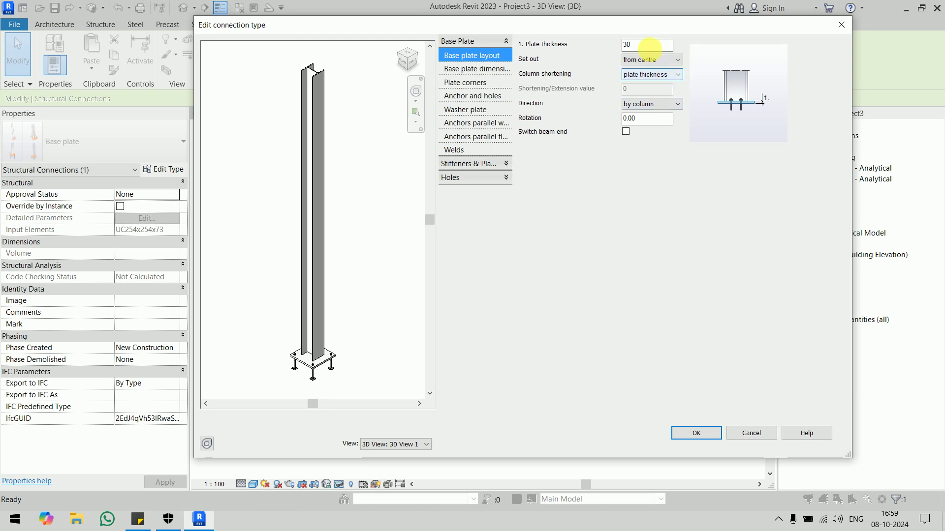
{"action": "left_click", "coordinate": [461, 69]}
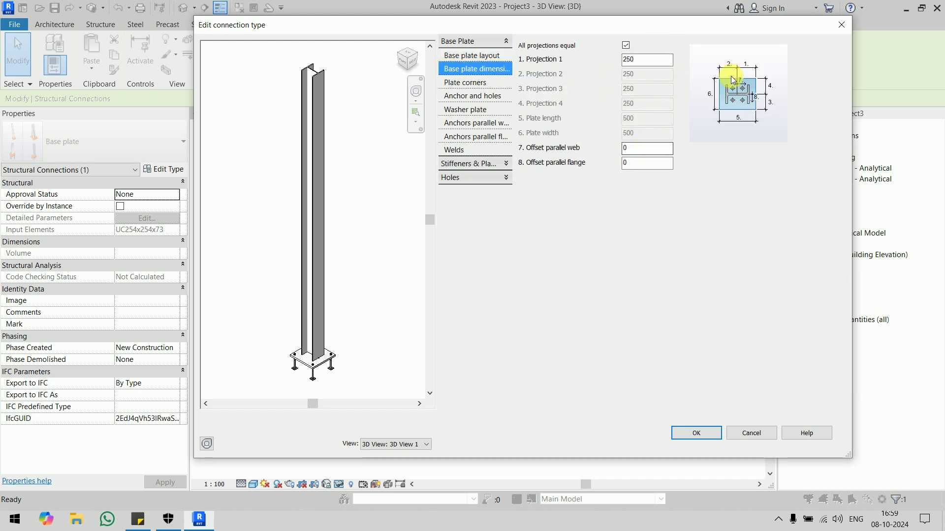
{"action": "left_click", "coordinate": [475, 84]}
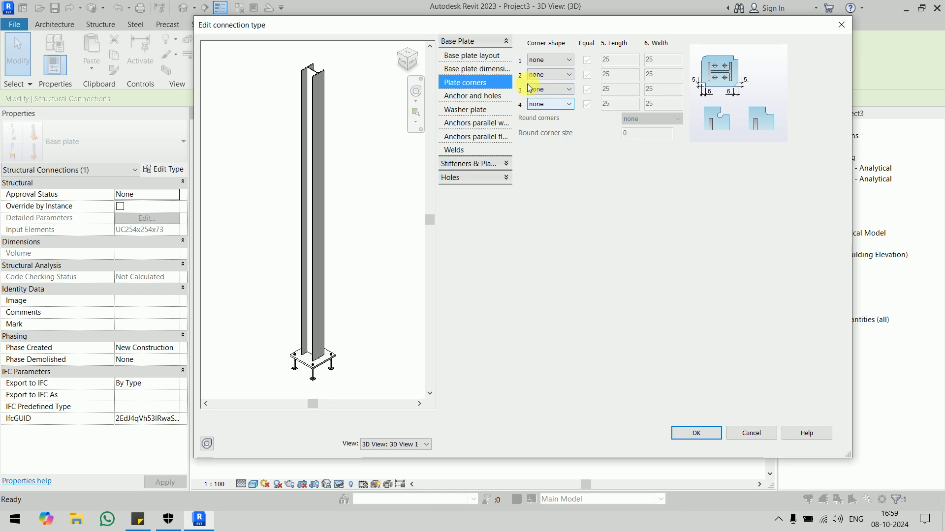
{"action": "left_click", "coordinate": [492, 96]}
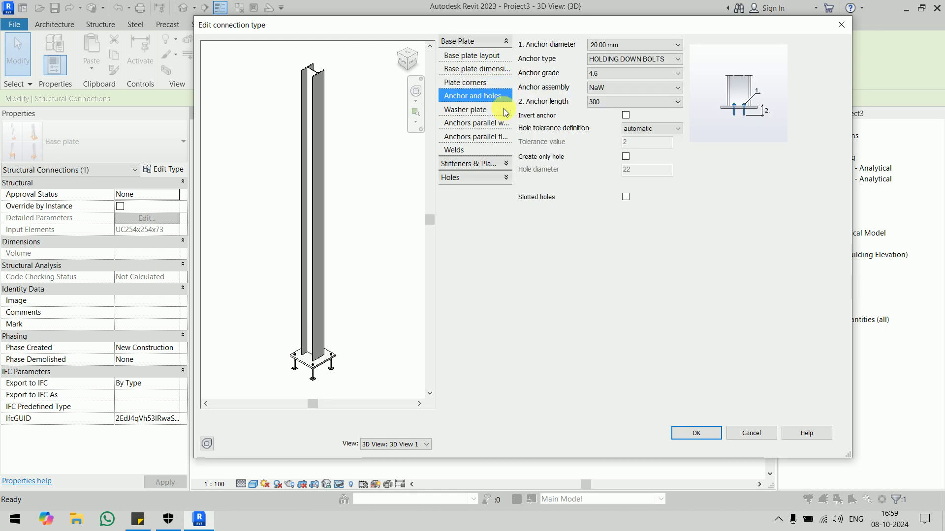
- Change the Base plate 2 anchor type to Dutch Hooked Anchor
{"action": "left_click", "coordinate": [666, 60]}
{"action": "scroll", "coordinate": [647, 187], "scroll_direction": "down", "scroll_amount": 3}
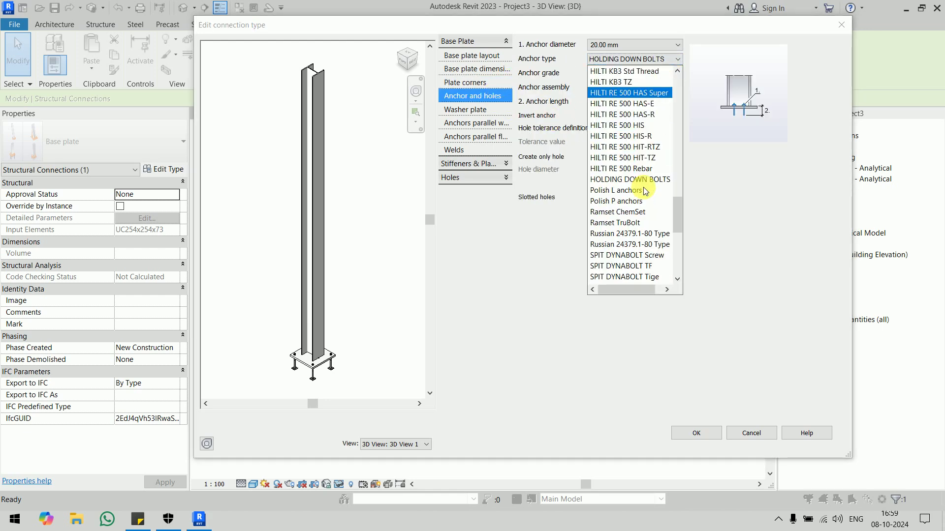
{"action": "scroll", "coordinate": [647, 187], "scroll_direction": "down", "scroll_amount": 3}
{"action": "scroll", "coordinate": [645, 190], "scroll_direction": "down", "scroll_amount": 3}
{"action": "scroll", "coordinate": [646, 194], "scroll_direction": "up", "scroll_amount": 5}
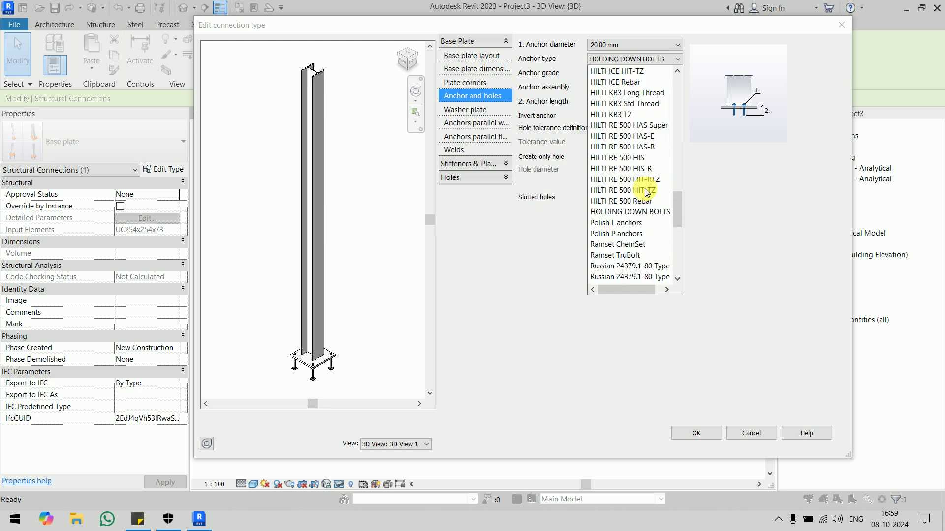
{"action": "scroll", "coordinate": [647, 200], "scroll_direction": "up", "scroll_amount": 5}
{"action": "scroll", "coordinate": [647, 205], "scroll_direction": "up", "scroll_amount": 5}
{"action": "scroll", "coordinate": [647, 204], "scroll_direction": "down", "scroll_amount": 5}
{"action": "scroll", "coordinate": [648, 201], "scroll_direction": "down", "scroll_amount": 5}
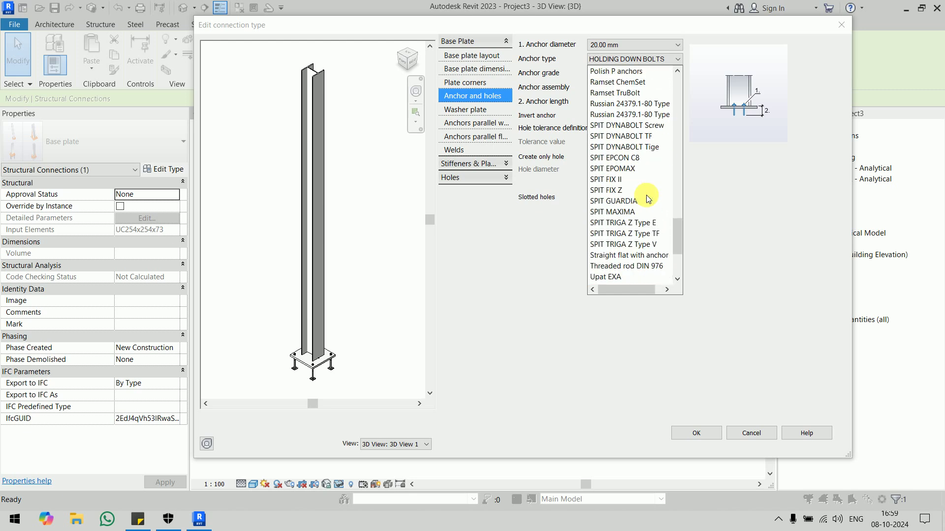
{"action": "scroll", "coordinate": [648, 199], "scroll_direction": "up", "scroll_amount": 2}
{"action": "scroll", "coordinate": [647, 199], "scroll_direction": "up", "scroll_amount": 1}
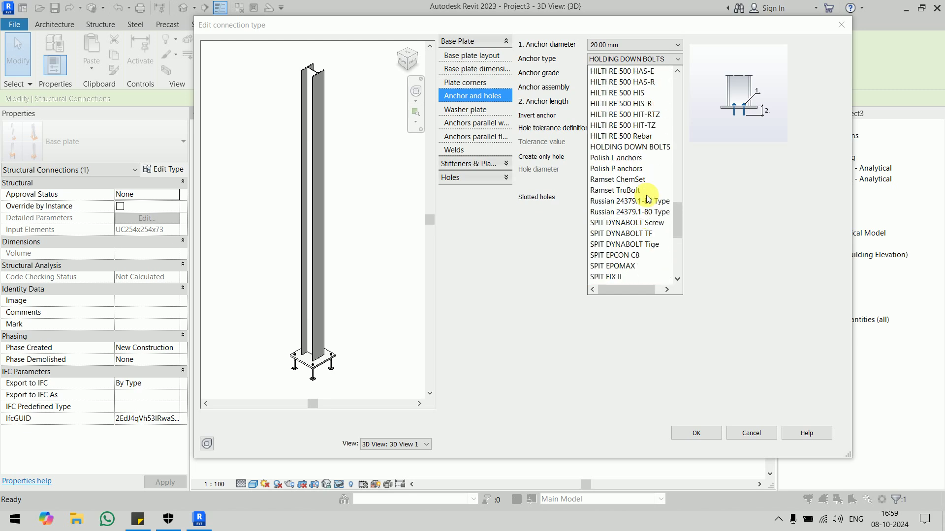
{"action": "scroll", "coordinate": [647, 199], "scroll_direction": "down", "scroll_amount": 2}
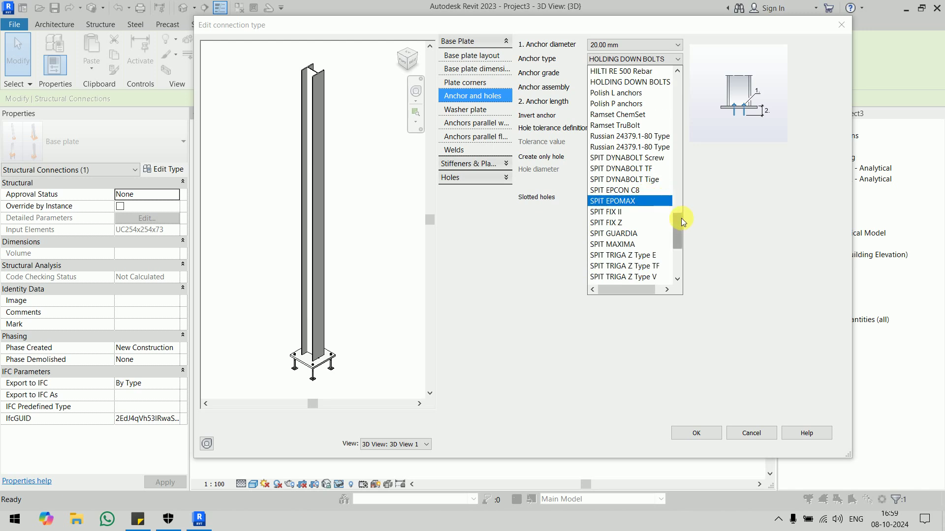
{"action": "left_click_drag", "start_coordinate": [681, 218], "coordinate": [683, 52]}
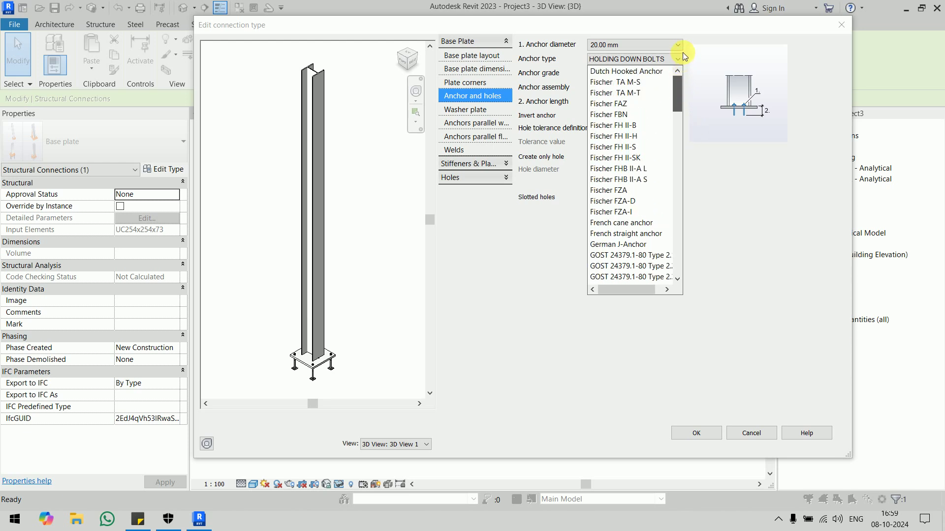
{"action": "left_click", "coordinate": [657, 71]}
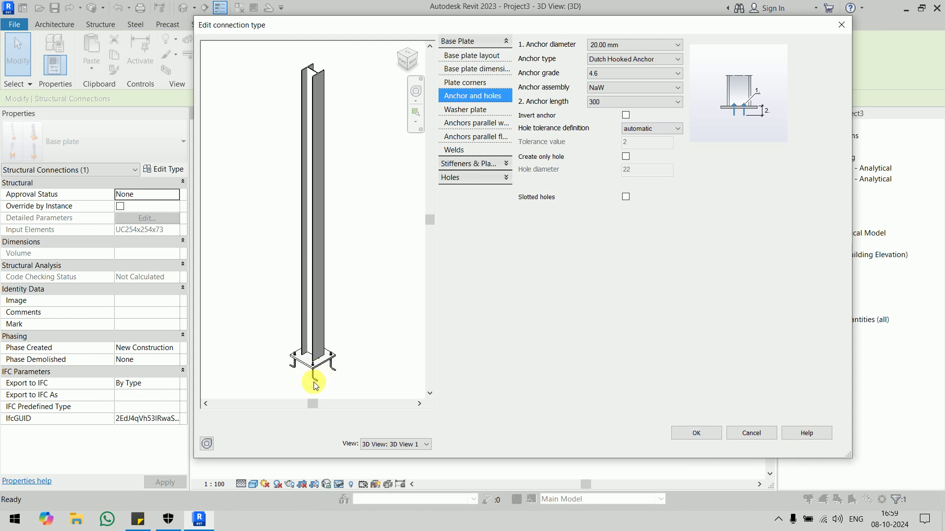
- Switch the anchor type to Polish L anchors
{"action": "left_click", "coordinate": [632, 63]}
{"action": "scroll", "coordinate": [642, 160], "scroll_direction": "down", "scroll_amount": 1}
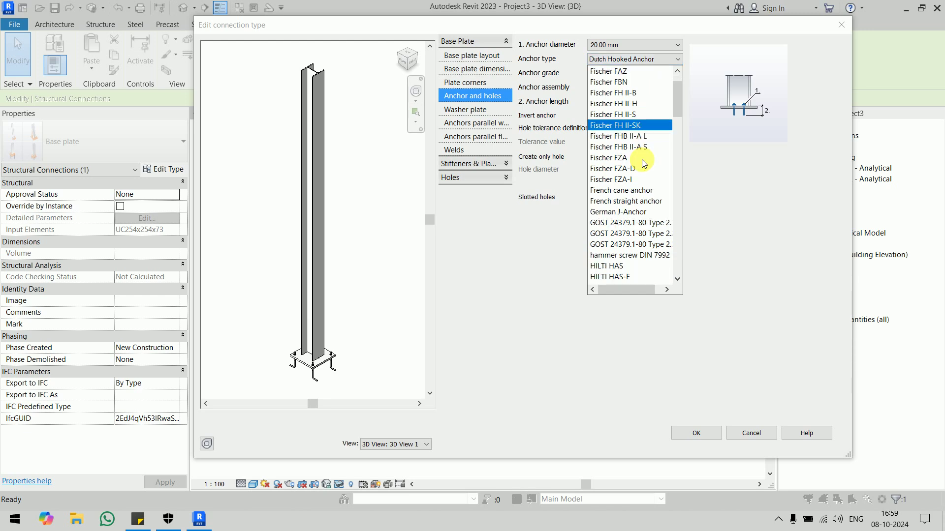
{"action": "scroll", "coordinate": [643, 164], "scroll_direction": "down", "scroll_amount": 1}
{"action": "scroll", "coordinate": [644, 163], "scroll_direction": "down", "scroll_amount": 2}
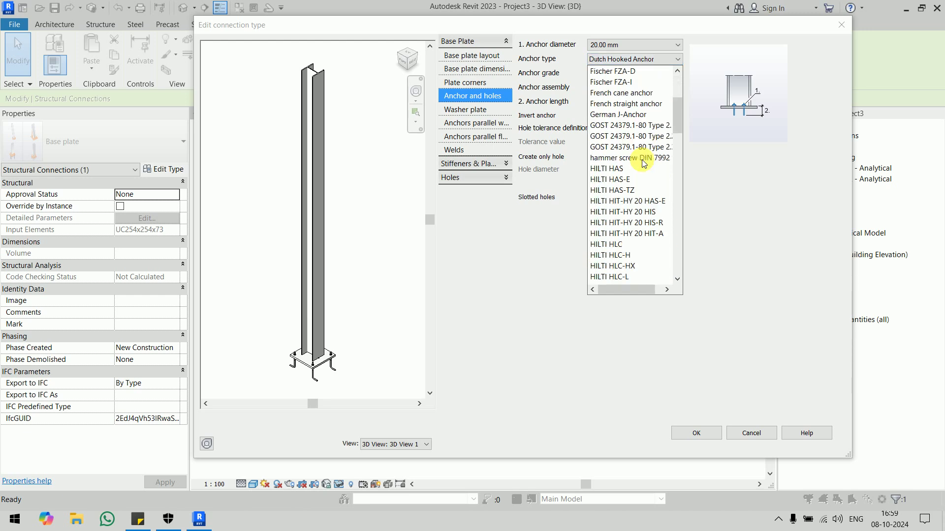
{"action": "scroll", "coordinate": [643, 164], "scroll_direction": "down", "scroll_amount": 1}
{"action": "scroll", "coordinate": [643, 164], "scroll_direction": "down", "scroll_amount": 1}
{"action": "scroll", "coordinate": [643, 163], "scroll_direction": "down", "scroll_amount": 4}
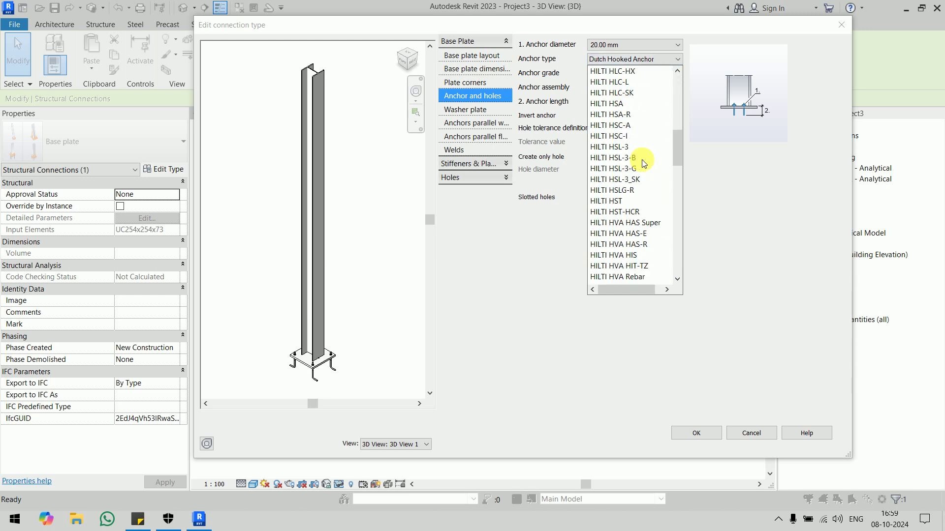
{"action": "scroll", "coordinate": [643, 161], "scroll_direction": "down", "scroll_amount": 3}
{"action": "scroll", "coordinate": [642, 160], "scroll_direction": "down", "scroll_amount": 1}
{"action": "scroll", "coordinate": [642, 161], "scroll_direction": "down", "scroll_amount": 2}
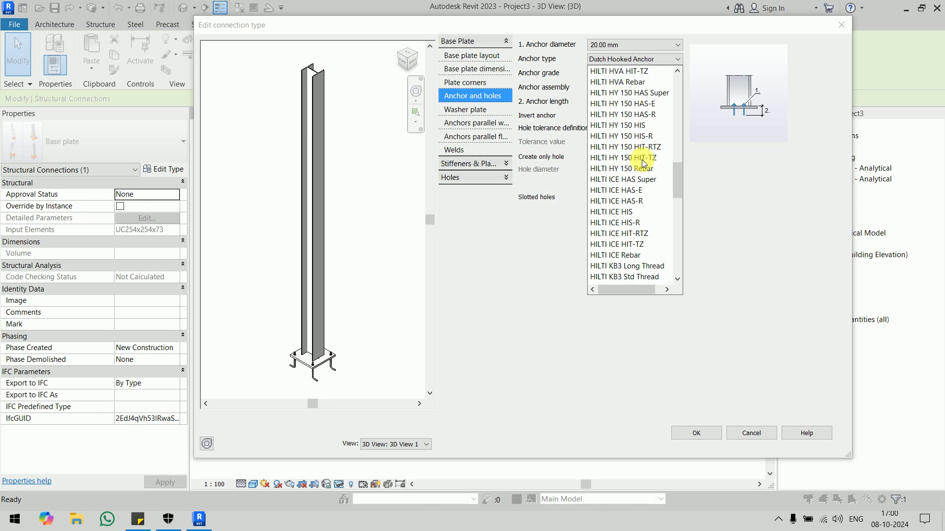
{"action": "scroll", "coordinate": [642, 161], "scroll_direction": "down", "scroll_amount": 1}
{"action": "scroll", "coordinate": [642, 161], "scroll_direction": "down", "scroll_amount": 2}
{"action": "scroll", "coordinate": [643, 163], "scroll_direction": "down", "scroll_amount": 1}
{"action": "scroll", "coordinate": [643, 162], "scroll_direction": "down", "scroll_amount": 2}
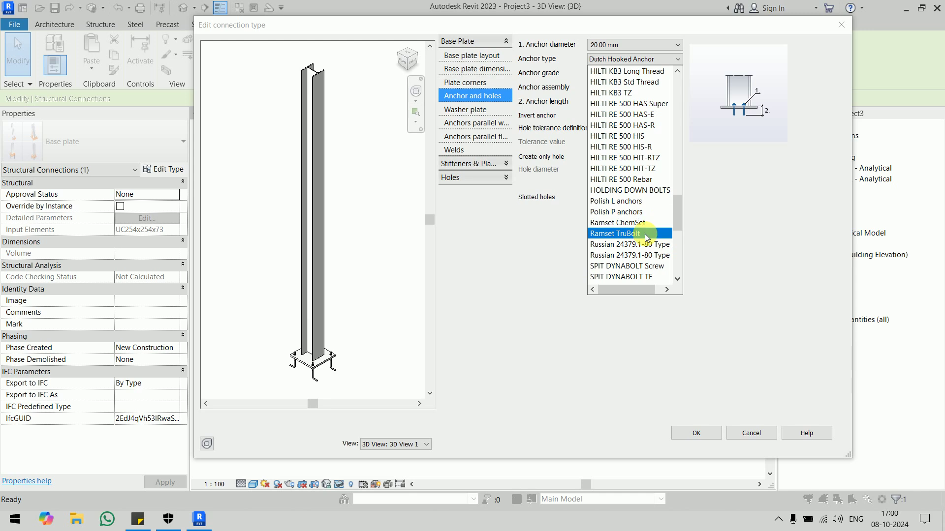
{"action": "scroll", "coordinate": [646, 238], "scroll_direction": "down", "scroll_amount": 1}
{"action": "left_click", "coordinate": [638, 169]}
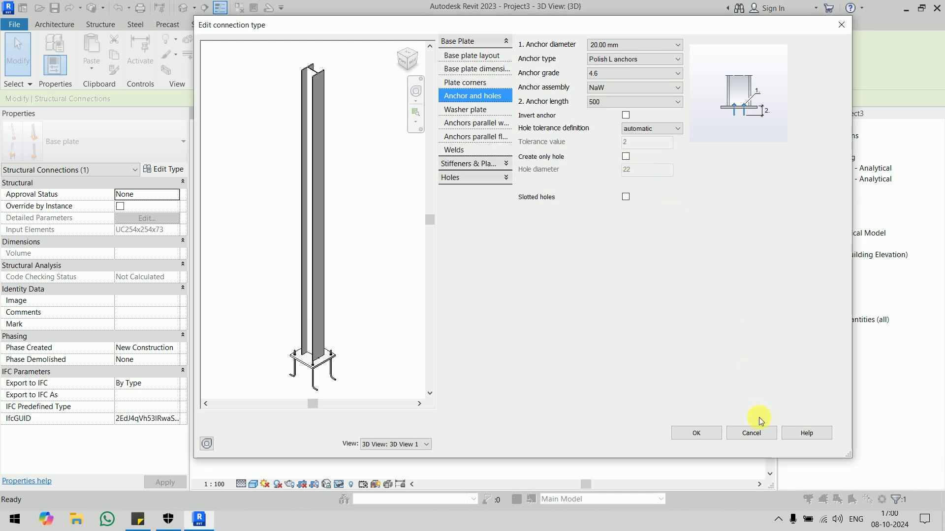
- Set the anchors to US J-Round Anchors, 20 mm, grade 10.9, 500 long
{"action": "left_click", "coordinate": [641, 60]}
{"action": "scroll", "coordinate": [635, 212], "scroll_direction": "down", "scroll_amount": 2}
{"action": "scroll", "coordinate": [635, 206], "scroll_direction": "down", "scroll_amount": 1}
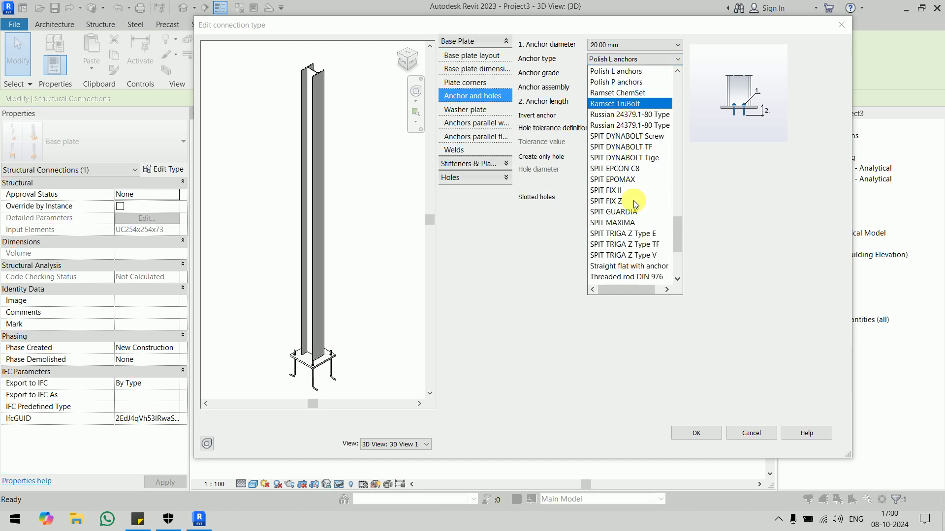
{"action": "scroll", "coordinate": [634, 204], "scroll_direction": "down", "scroll_amount": 2}
{"action": "scroll", "coordinate": [635, 202], "scroll_direction": "down", "scroll_amount": 2}
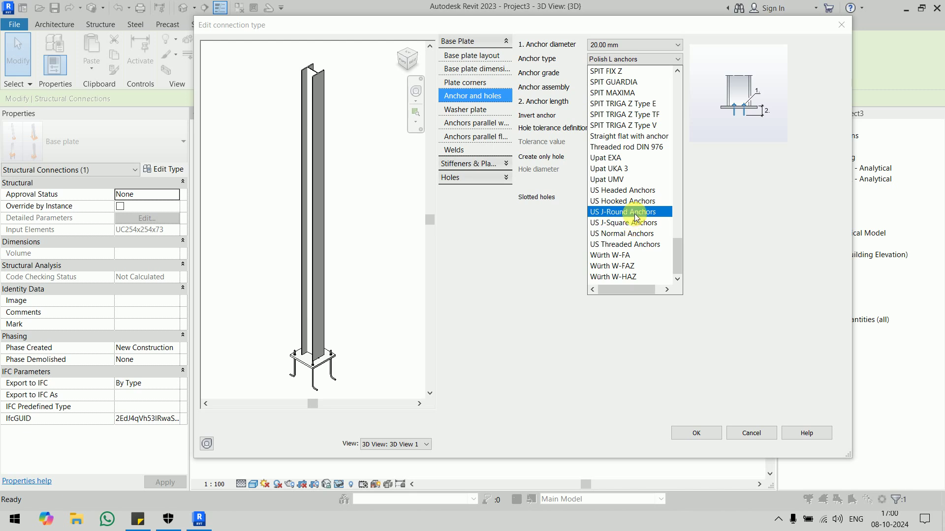
{"action": "left_click", "coordinate": [635, 212]}
{"action": "scroll", "coordinate": [350, 393], "scroll_direction": "up", "scroll_amount": 2}
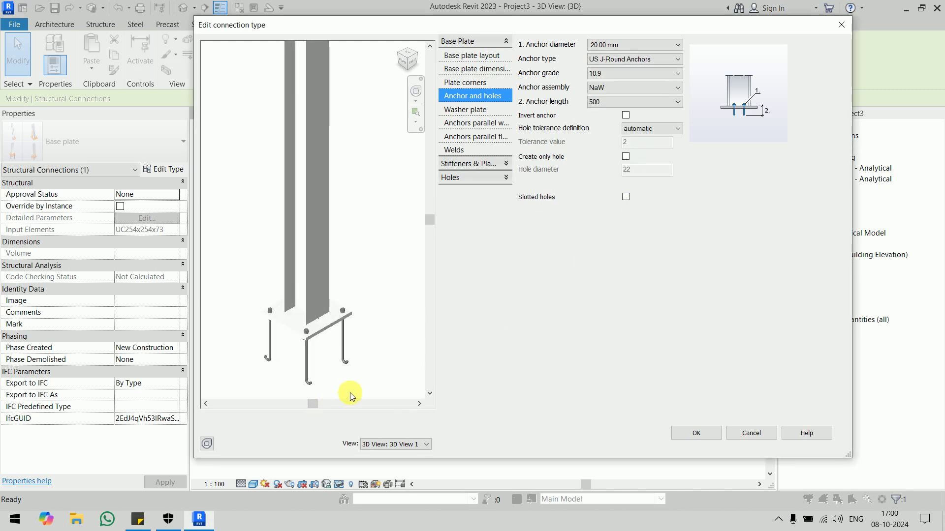
{"action": "scroll", "coordinate": [335, 376], "scroll_direction": "up", "scroll_amount": 2}
{"action": "scroll", "coordinate": [336, 376], "scroll_direction": "up", "scroll_amount": 1}
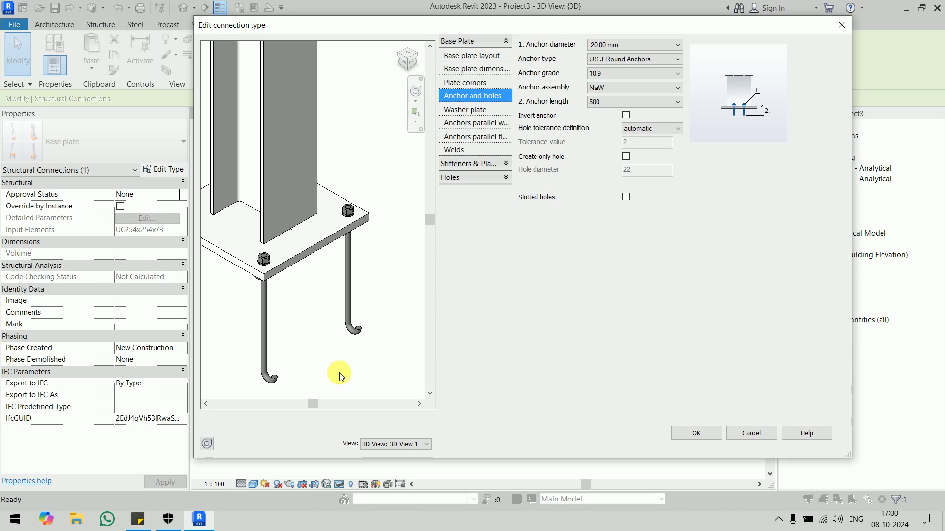
{"action": "scroll", "coordinate": [338, 375], "scroll_direction": "down", "scroll_amount": 2}
{"action": "scroll", "coordinate": [345, 355], "scroll_direction": "down", "scroll_amount": 2}
{"action": "scroll", "coordinate": [355, 334], "scroll_direction": "down", "scroll_amount": 1}
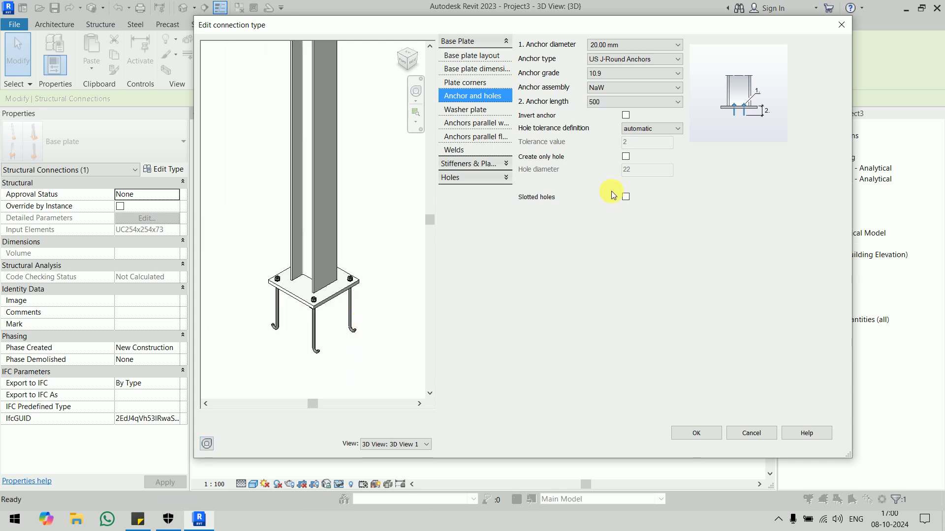
- Set the web-parallel anchors to 3 per row at 200 intermediate distance
{"action": "left_click", "coordinate": [472, 110]}
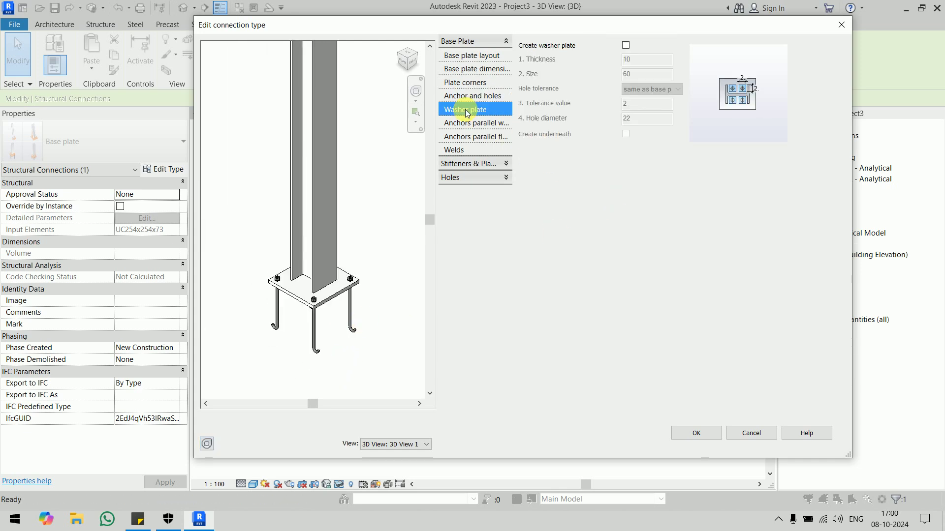
{"action": "left_click", "coordinate": [500, 126]}
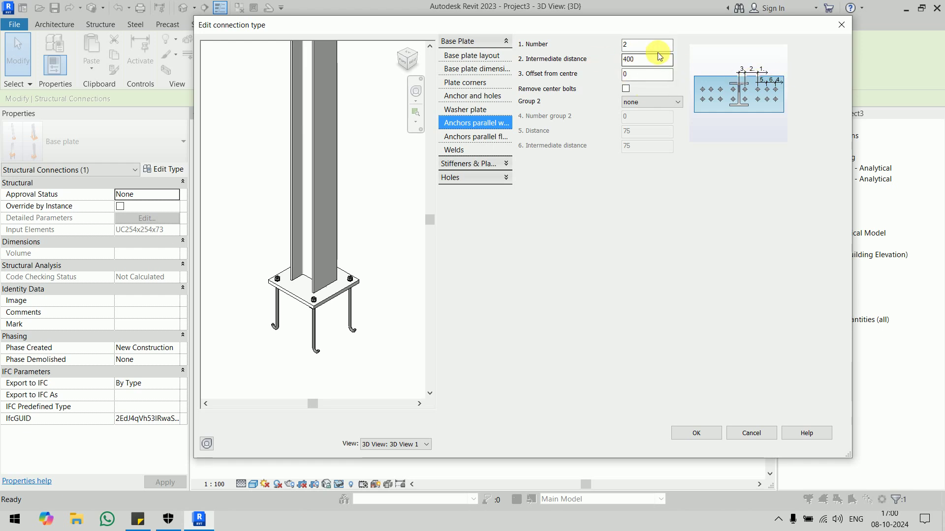
{"action": "double_click", "coordinate": [648, 60]}
{"action": "type", "text": "2"}
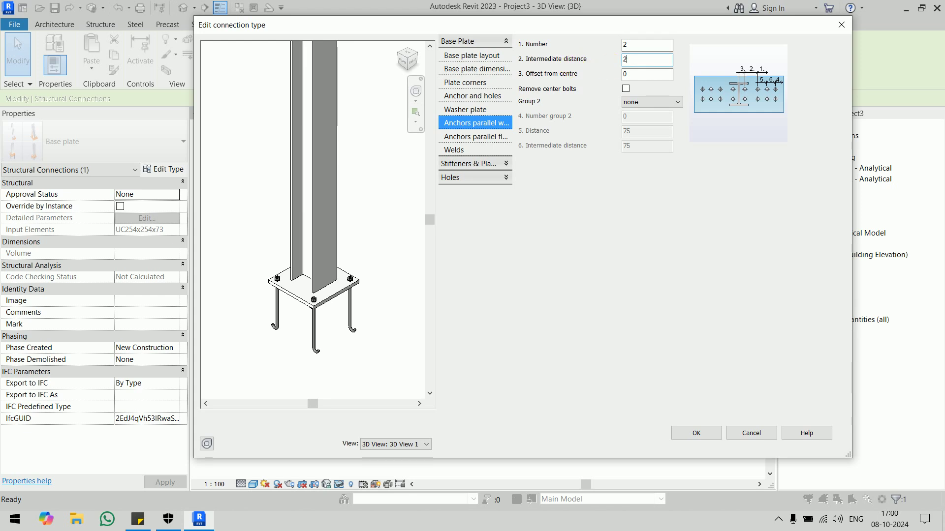
{"action": "left_click", "coordinate": [645, 44]}
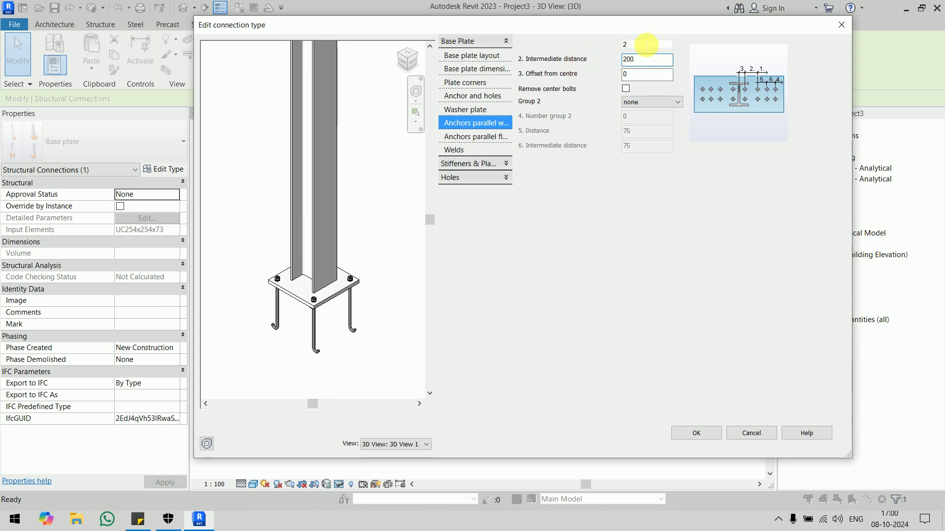
{"action": "double_click", "coordinate": [646, 45]}
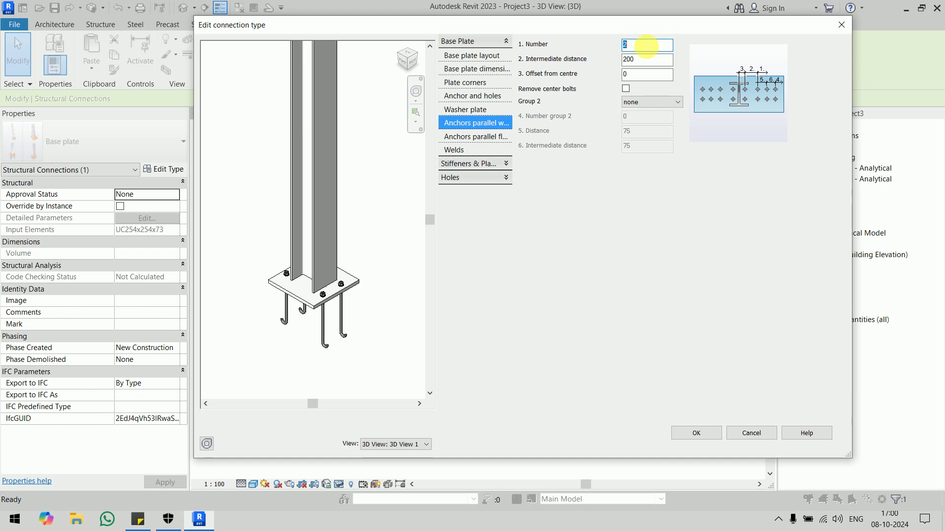
{"action": "type", "text": "3"}
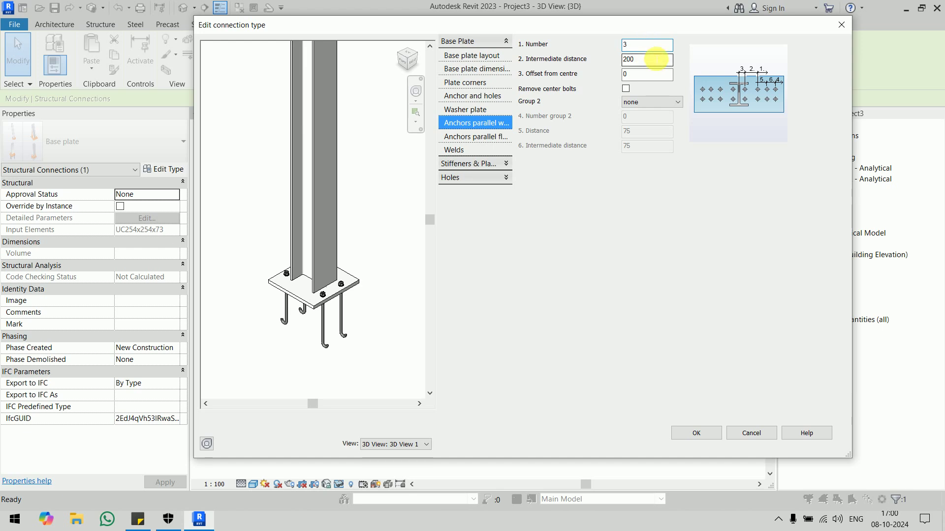
{"action": "left_click", "coordinate": [653, 60]}
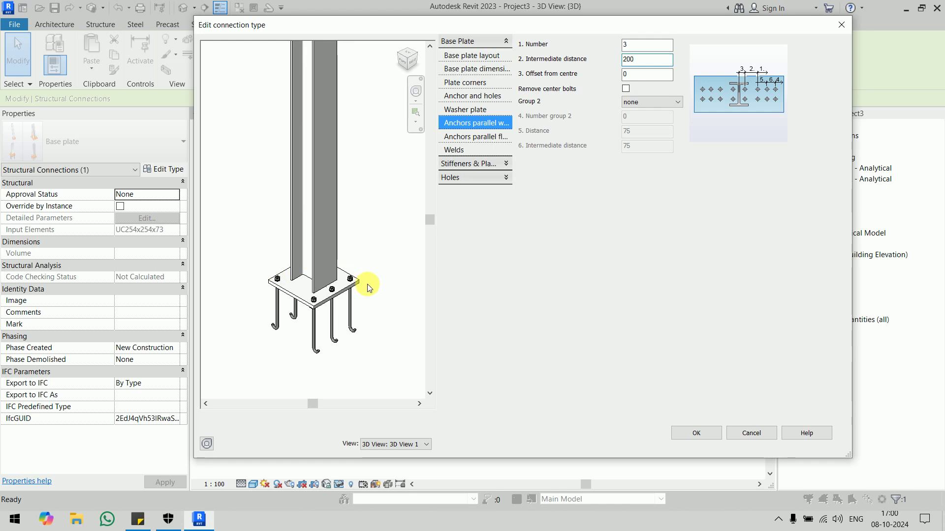
- Try a second web-parallel anchor group, then set Group 2 to none
{"action": "left_click", "coordinate": [668, 103]}
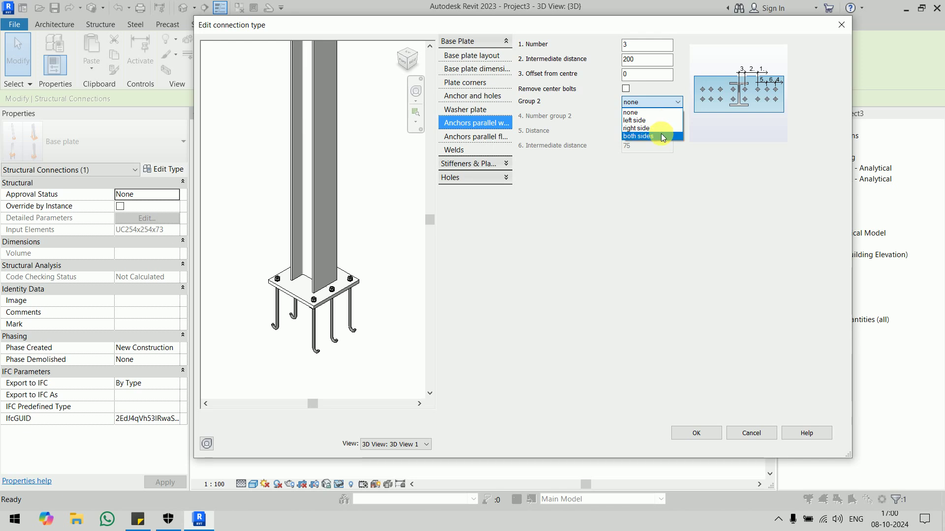
{"action": "left_click", "coordinate": [661, 134]}
{"action": "double_click", "coordinate": [655, 121]}
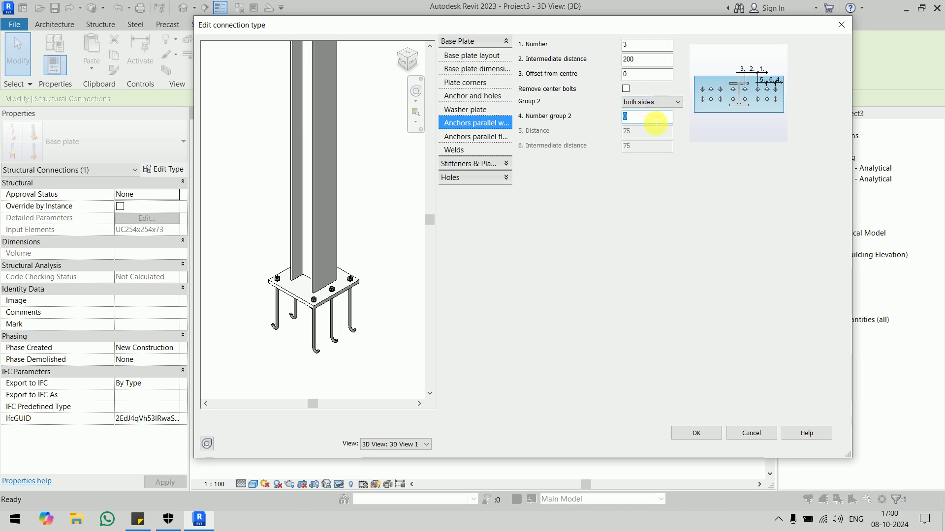
{"action": "type", "text": "1"}
{"action": "double_click", "coordinate": [656, 121]}
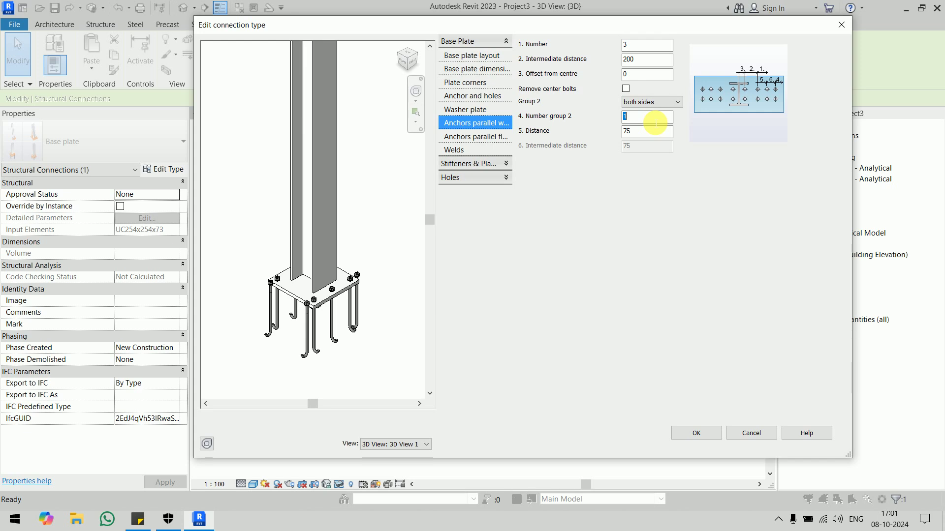
{"action": "left_click", "coordinate": [655, 102]}
{"action": "left_click", "coordinate": [662, 122]}
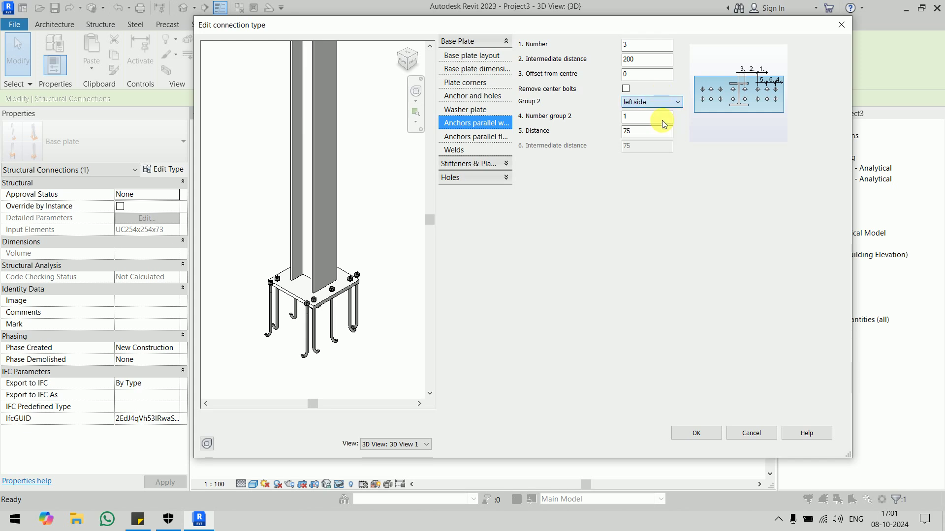
{"action": "left_click", "coordinate": [657, 103]}
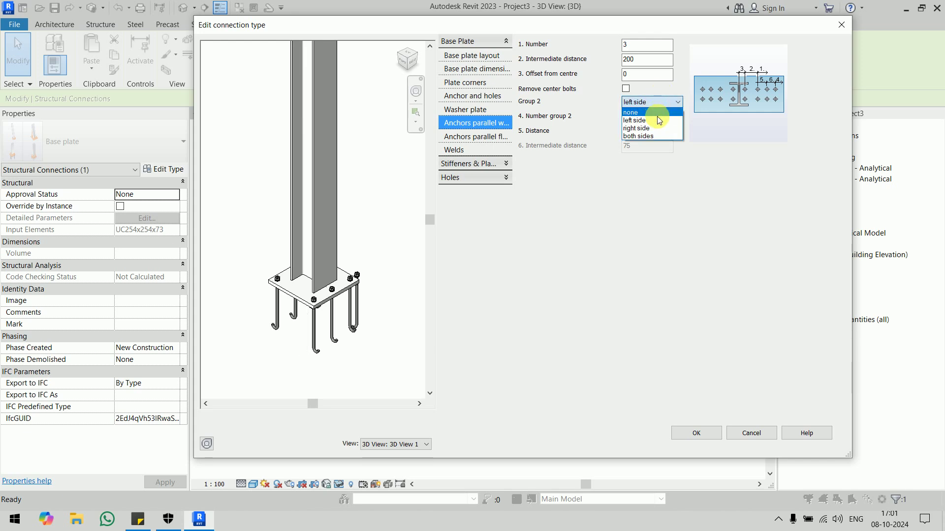
{"action": "left_click", "coordinate": [654, 110]}
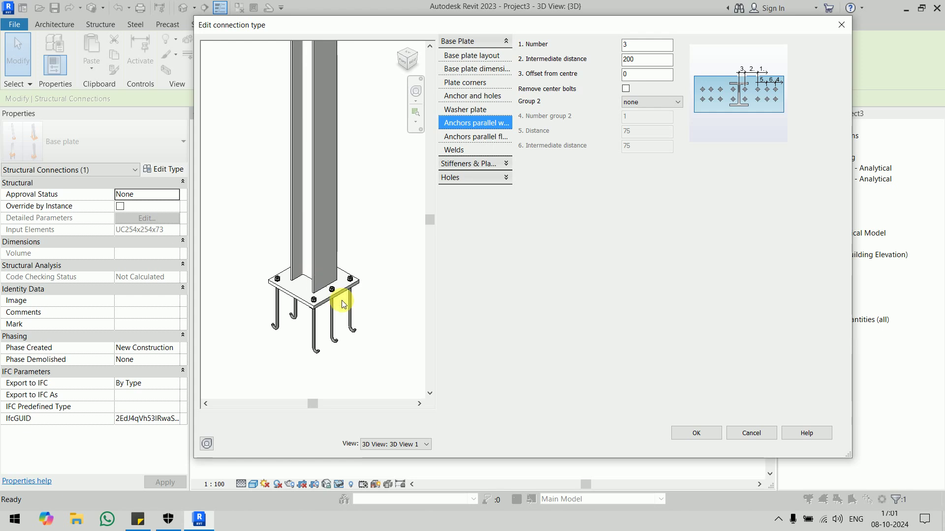
- Set the flange-parallel anchor intermediate distance to 200
{"action": "left_click", "coordinate": [472, 136]}
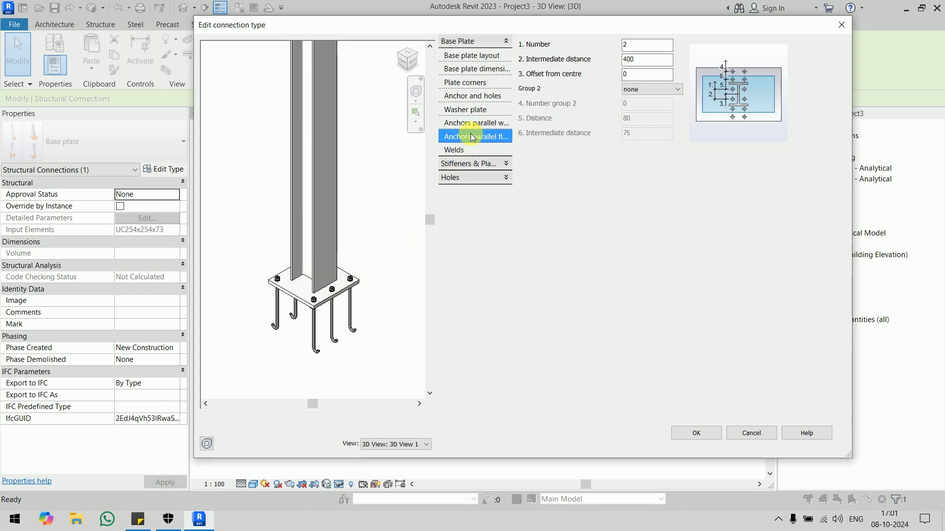
{"action": "left_click", "coordinate": [483, 123]}
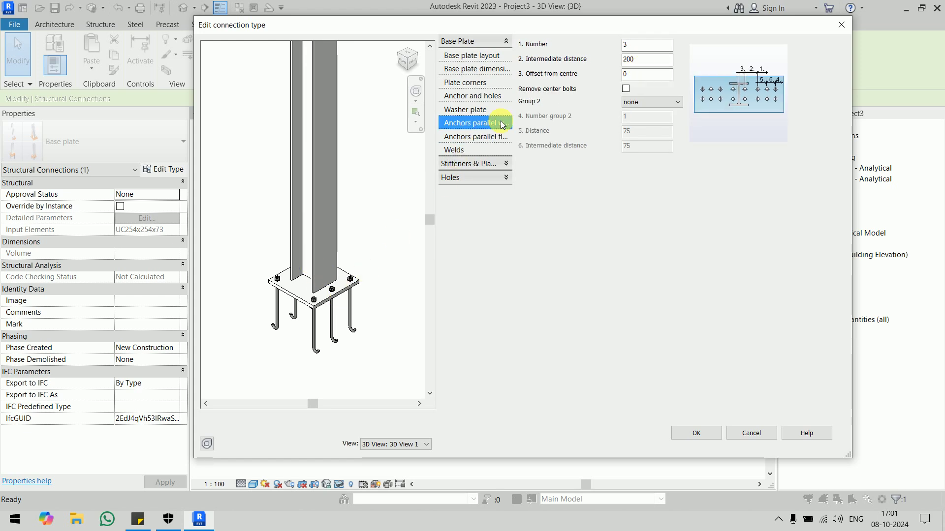
{"action": "left_click", "coordinate": [484, 143]}
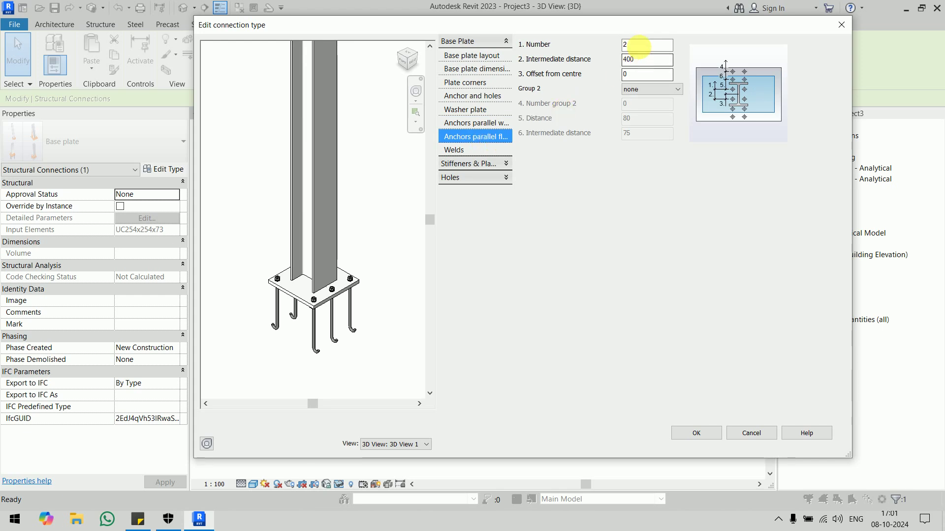
{"action": "type", "text": "3"}
{"action": "left_click", "coordinate": [659, 63]}
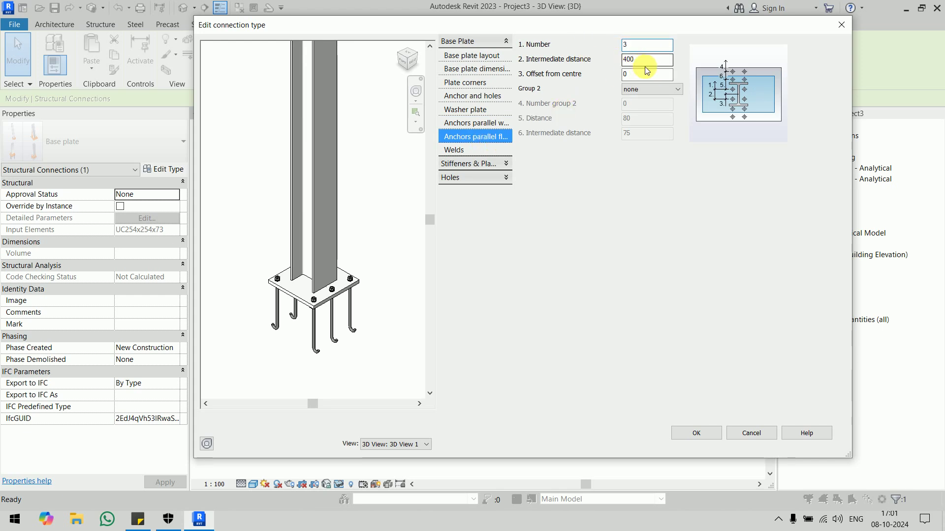
{"action": "double_click", "coordinate": [666, 64]}
{"action": "type", "text": "2"}
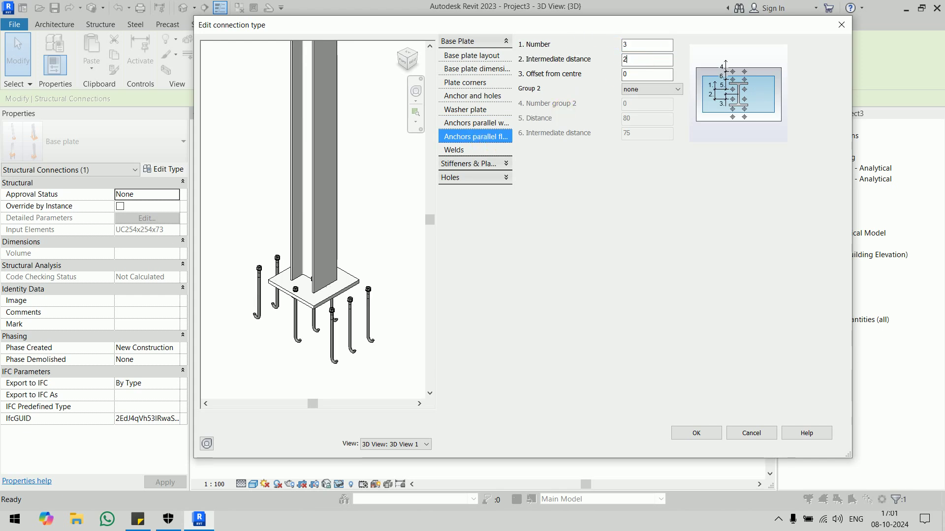
{"action": "left_click", "coordinate": [664, 49]}
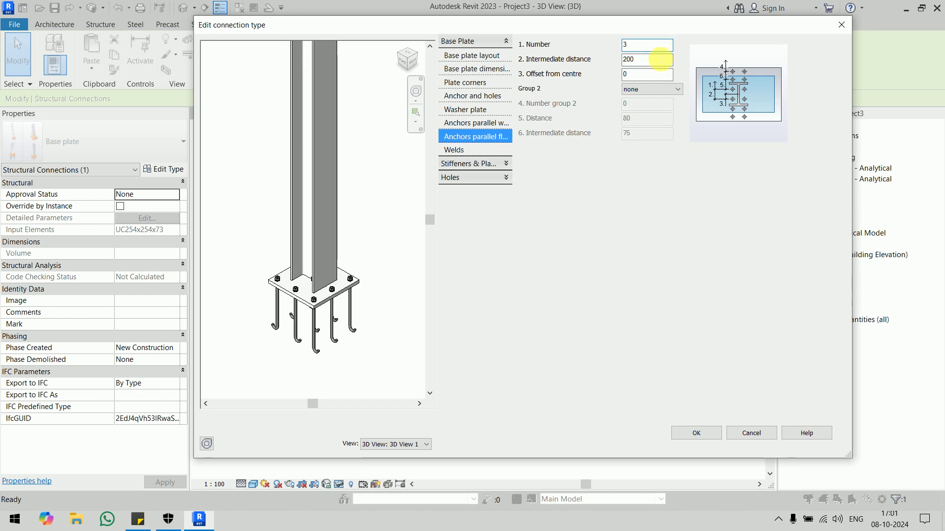
- Check the web-parallel anchor settings and confirm the Base plate 2 connection type edits
{"action": "left_click", "coordinate": [484, 124]}
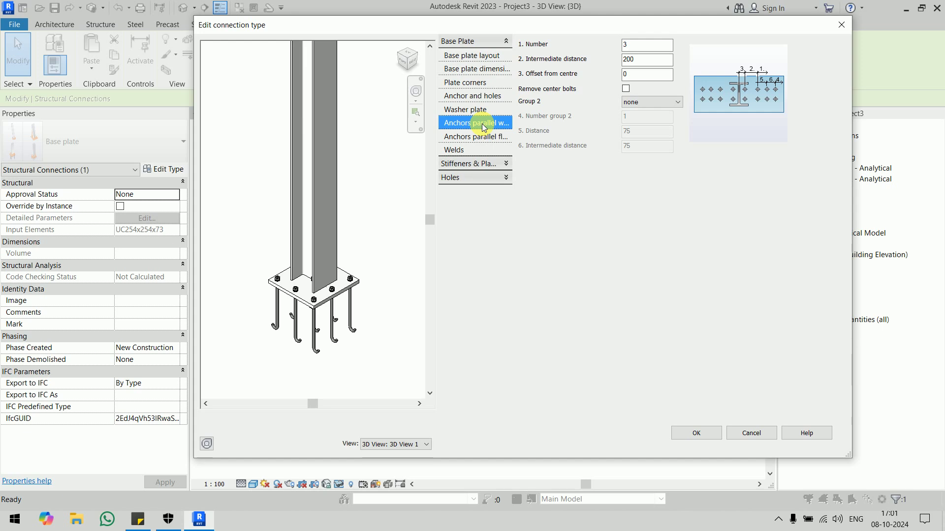
{"action": "left_click", "coordinate": [484, 134]}
{"action": "left_click", "coordinate": [483, 124]}
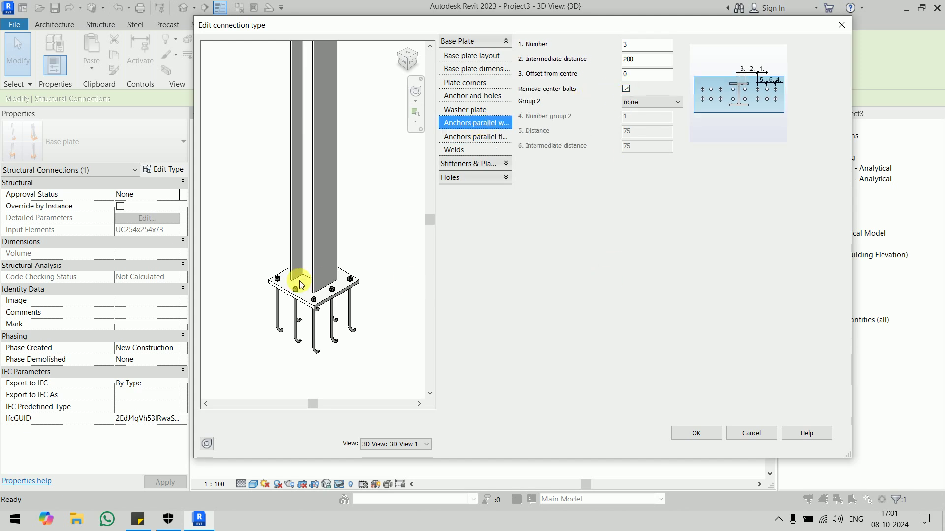
{"action": "scroll", "coordinate": [317, 276], "scroll_direction": "up", "scroll_amount": 2}
{"action": "scroll", "coordinate": [321, 277], "scroll_direction": "up", "scroll_amount": 2}
{"action": "scroll", "coordinate": [322, 281], "scroll_direction": "down", "scroll_amount": 3}
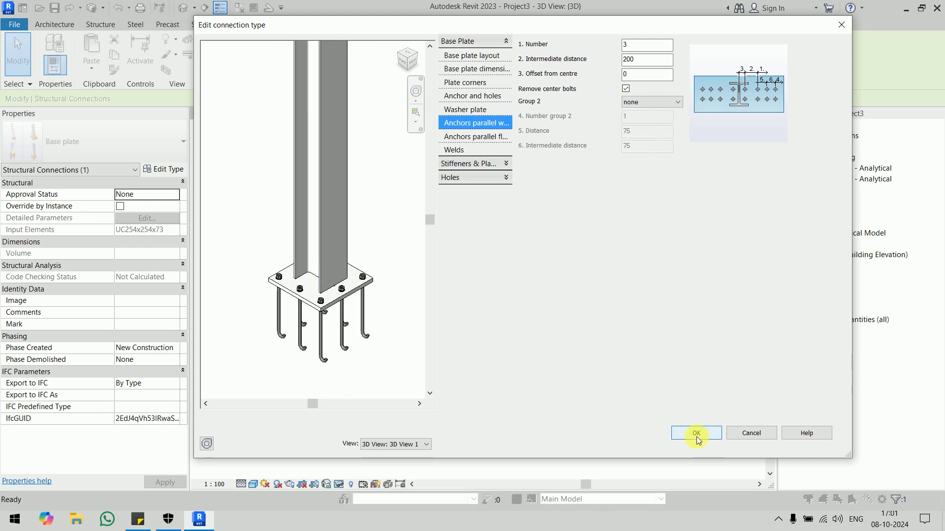
{"action": "left_click", "coordinate": [696, 436]}
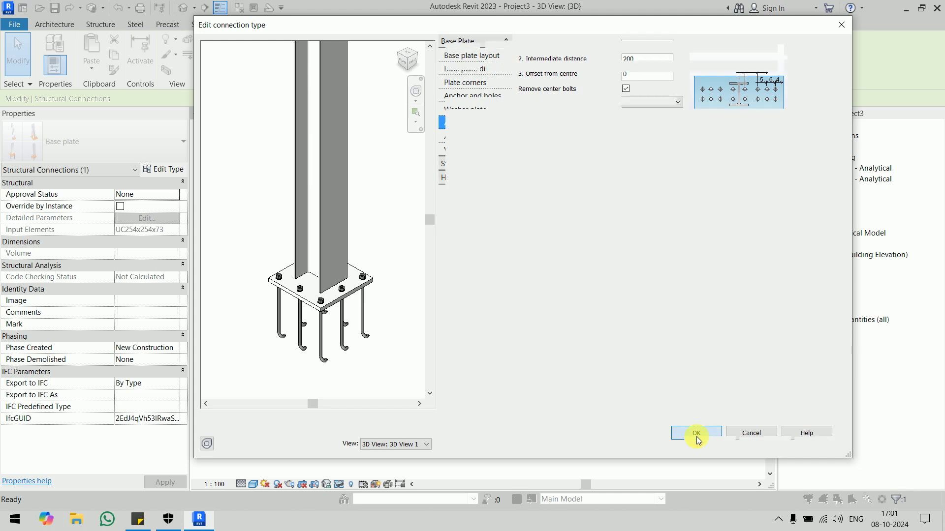
- Accept the Base plate 2 type properties and zoom out to the whole frame
{"action": "left_click", "coordinate": [710, 439]}
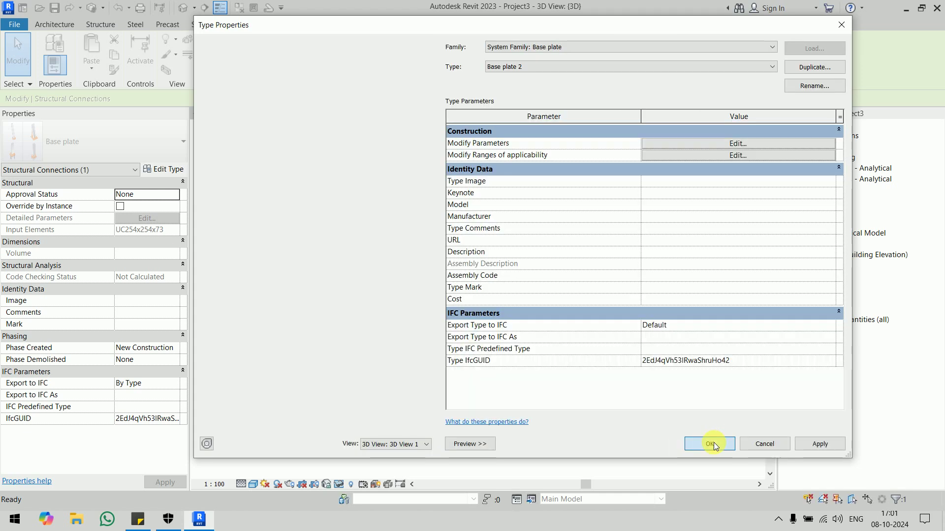
{"action": "scroll", "coordinate": [521, 268], "scroll_direction": "down", "scroll_amount": 1}
{"action": "scroll", "coordinate": [562, 278], "scroll_direction": "down", "scroll_amount": 3}
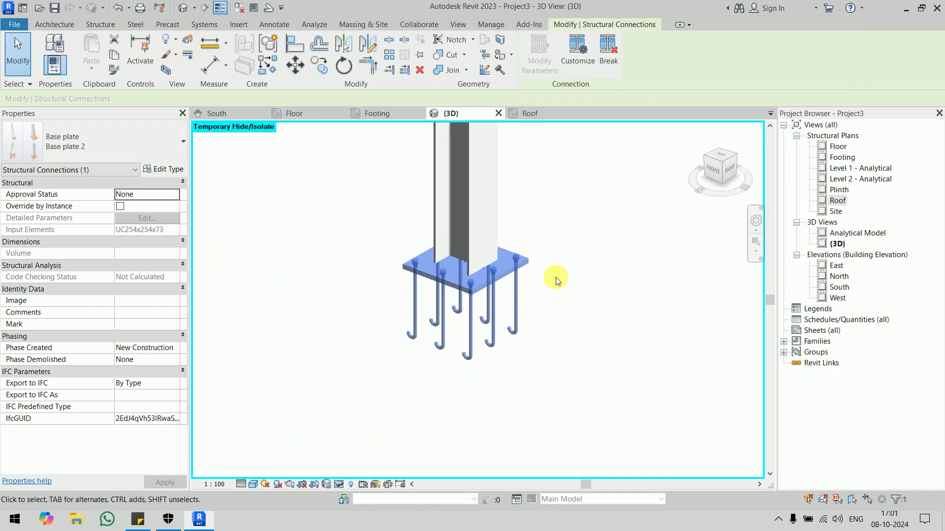
{"action": "scroll", "coordinate": [562, 281], "scroll_direction": "down", "scroll_amount": 2}
{"action": "middle_click_drag", "start_coordinate": [562, 280], "coordinate": [575, 341]}
{"action": "left_click", "coordinate": [575, 341]}
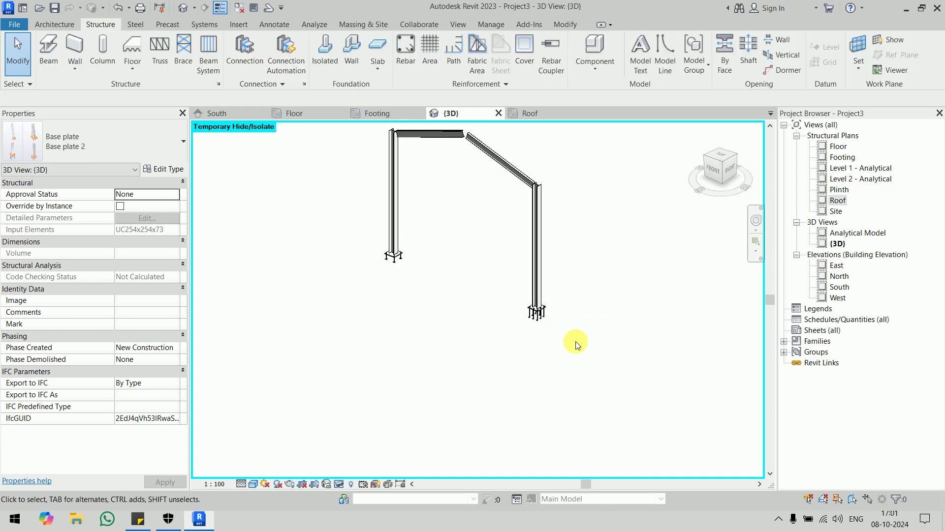
- Change the left column's base plate to the Base plate 2 type
{"action": "left_click", "coordinate": [392, 256]}
{"action": "left_click", "coordinate": [155, 152]}
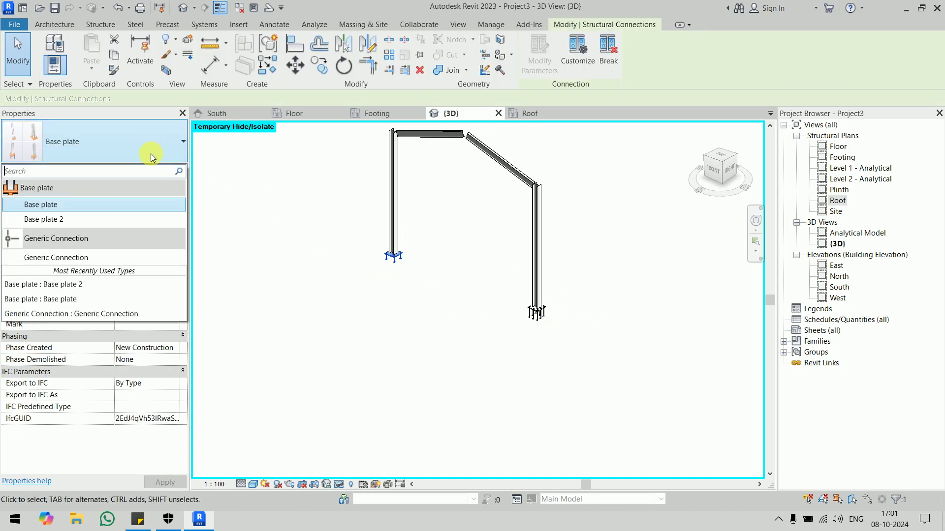
{"action": "left_click", "coordinate": [113, 219]}
{"action": "left_click", "coordinate": [578, 349]}
{"action": "scroll", "coordinate": [607, 270], "scroll_direction": "up", "scroll_amount": 1}
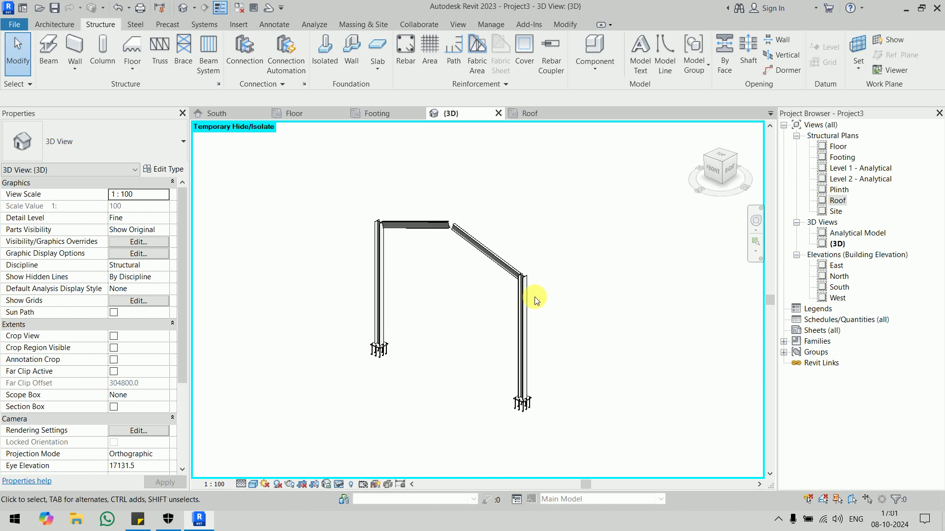
{"action": "scroll", "coordinate": [538, 275], "scroll_direction": "up", "scroll_amount": 3}
{"action": "scroll", "coordinate": [403, 128], "scroll_direction": "up", "scroll_amount": 2}
- Add a 'Knee of frame bolted, with haunch' connection between the rafter and column
{"action": "left_click", "coordinate": [244, 49]}
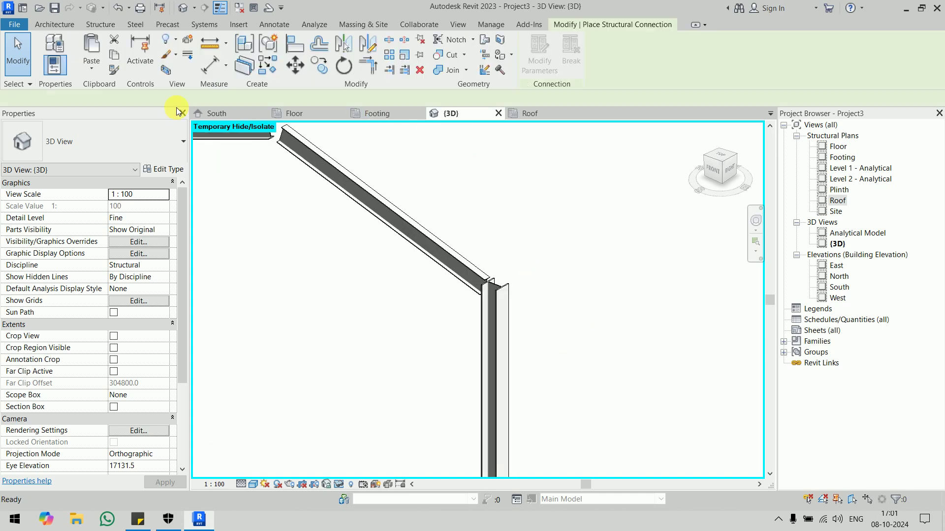
{"action": "left_click", "coordinate": [119, 143]}
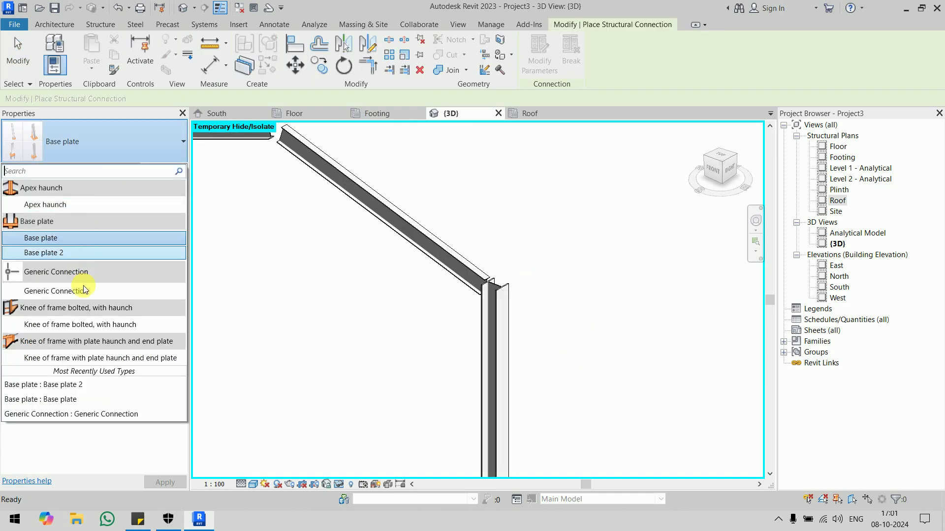
{"action": "left_click", "coordinate": [82, 325]}
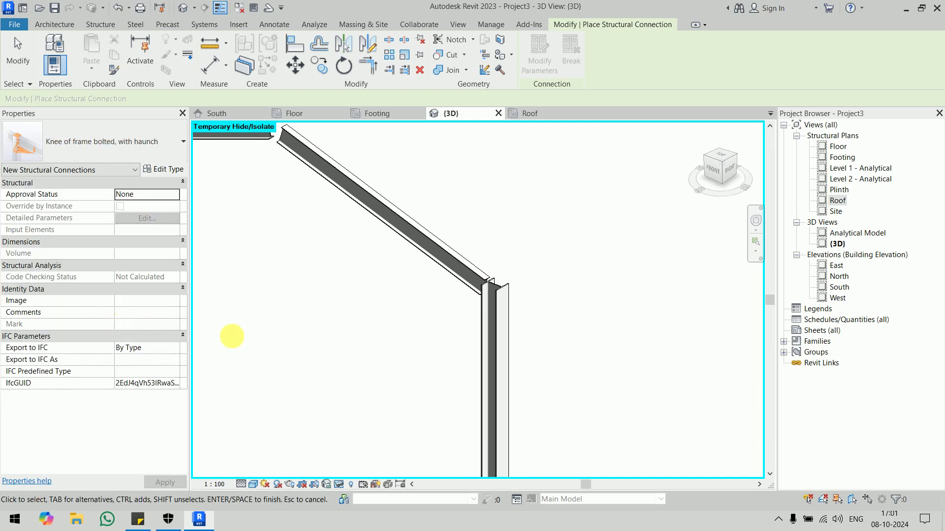
{"action": "left_click", "coordinate": [471, 275]}
{"action": "left_click", "coordinate": [492, 303]}
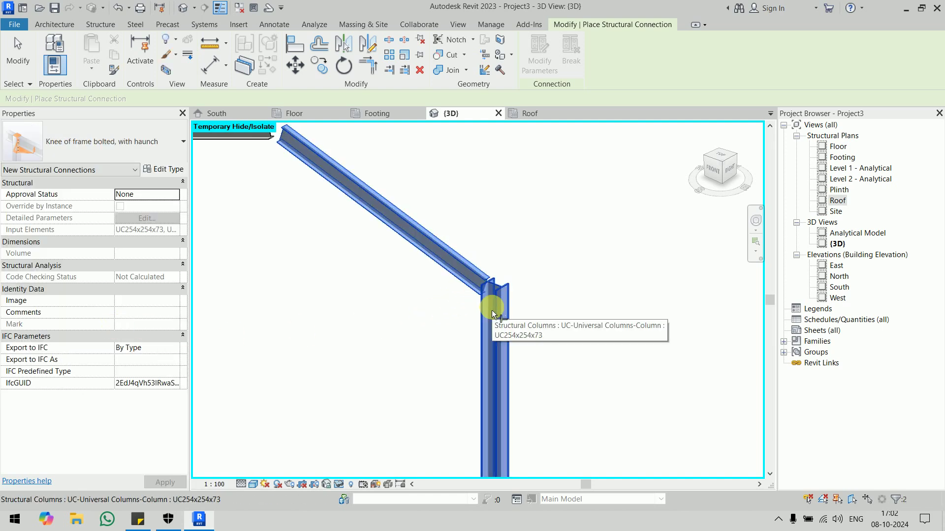
{"action": "right_click", "coordinate": [492, 303]}
{"action": "left_click", "coordinate": [551, 117]}
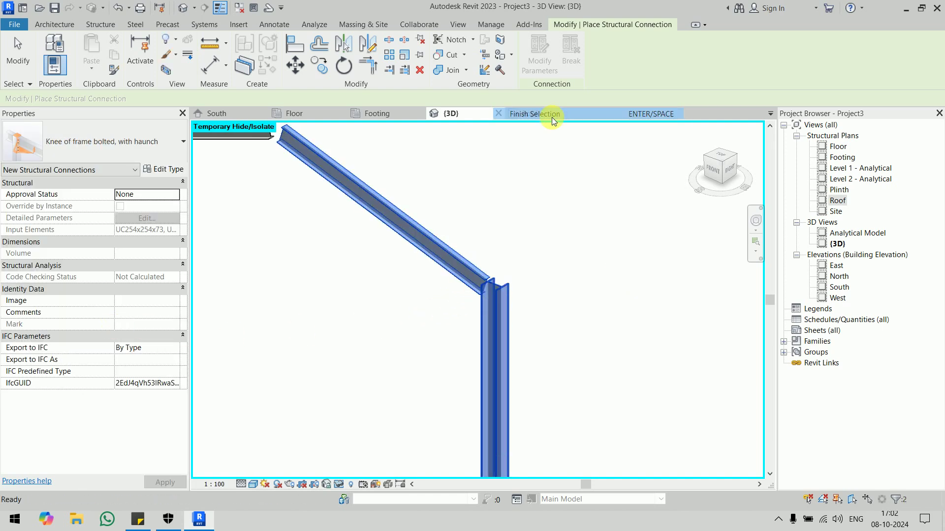
{"action": "left_click", "coordinate": [616, 276]}
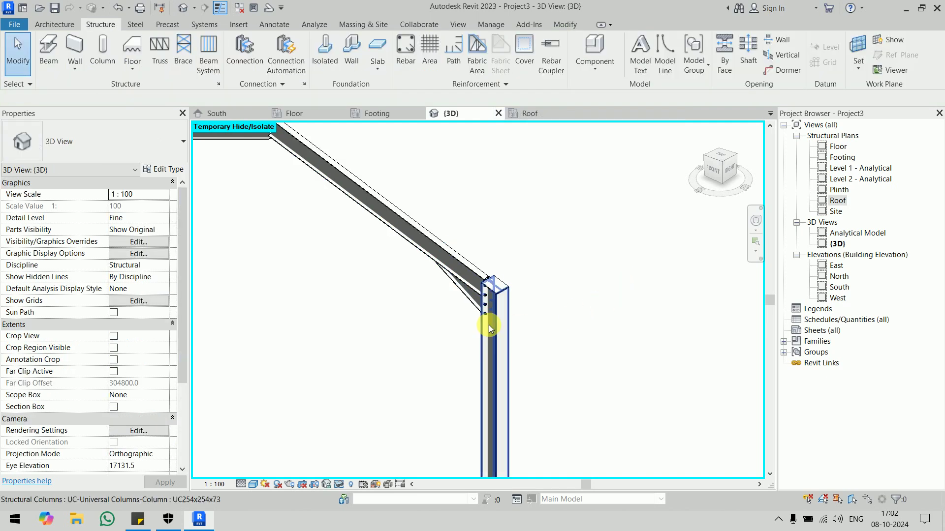
{"action": "scroll", "coordinate": [489, 325], "scroll_direction": "up", "scroll_amount": 3}
{"action": "scroll", "coordinate": [744, 347], "scroll_direction": "down", "scroll_amount": 5}
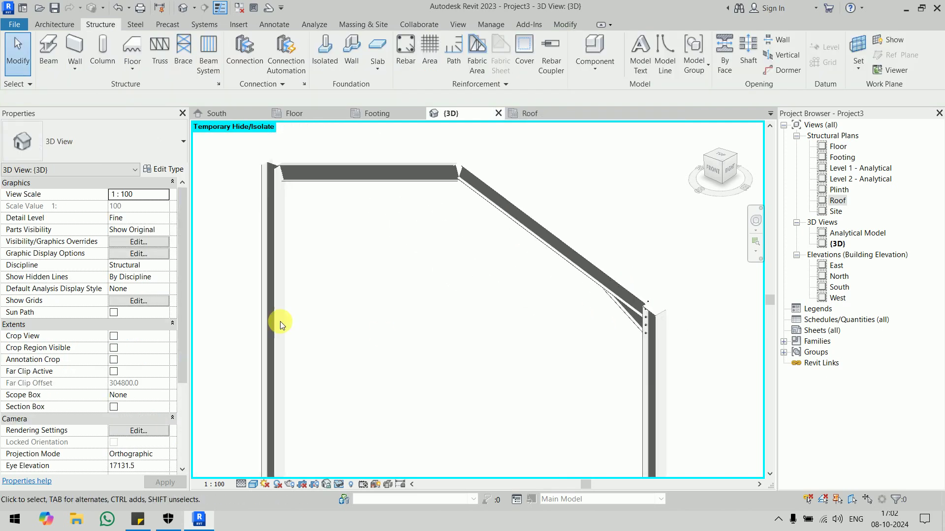
{"action": "scroll", "coordinate": [401, 320], "scroll_direction": "up", "scroll_amount": 3}
{"action": "scroll", "coordinate": [398, 217], "scroll_direction": "up", "scroll_amount": 2}
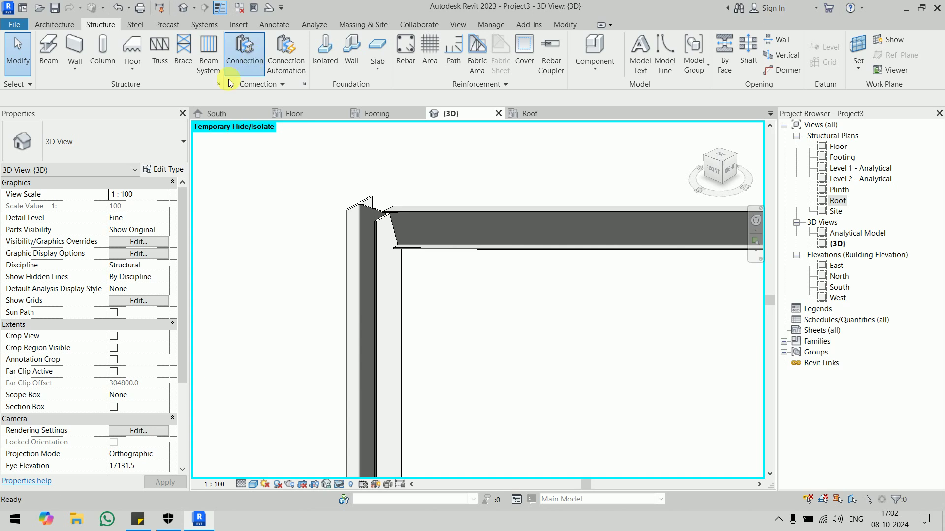
- Add the same haunched knee connection between the flat roof beam and left column
{"action": "left_click", "coordinate": [246, 56]}
{"action": "left_click", "coordinate": [445, 226]}
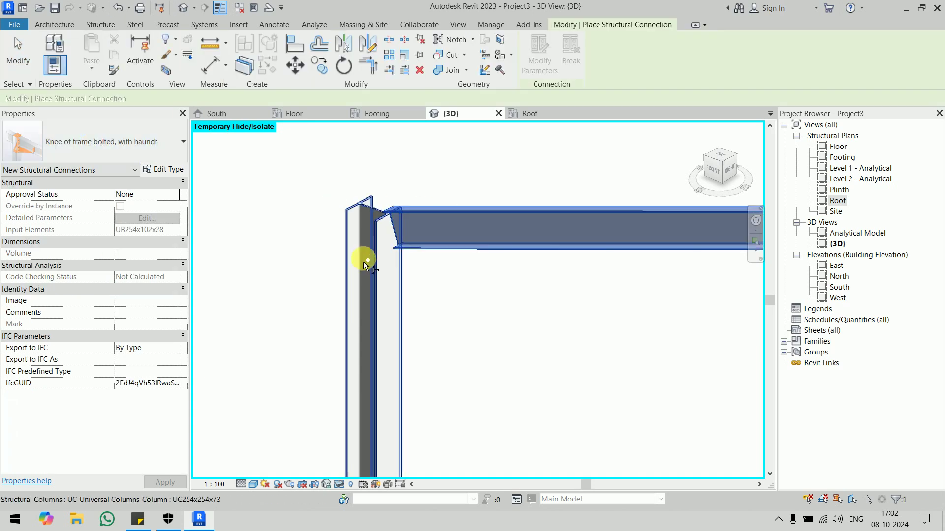
{"action": "left_click", "coordinate": [363, 258]}
{"action": "right_click", "coordinate": [363, 260]}
{"action": "left_click", "coordinate": [406, 266]}
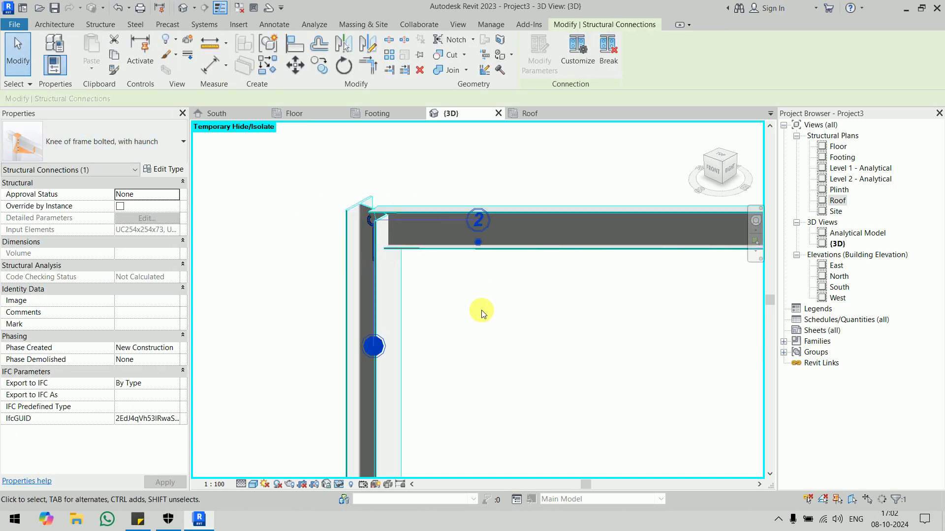
{"action": "key", "text": "Escape"}
{"action": "scroll", "coordinate": [501, 318], "scroll_direction": "down", "scroll_amount": 2}
{"action": "scroll", "coordinate": [406, 276], "scroll_direction": "up", "scroll_amount": 3}
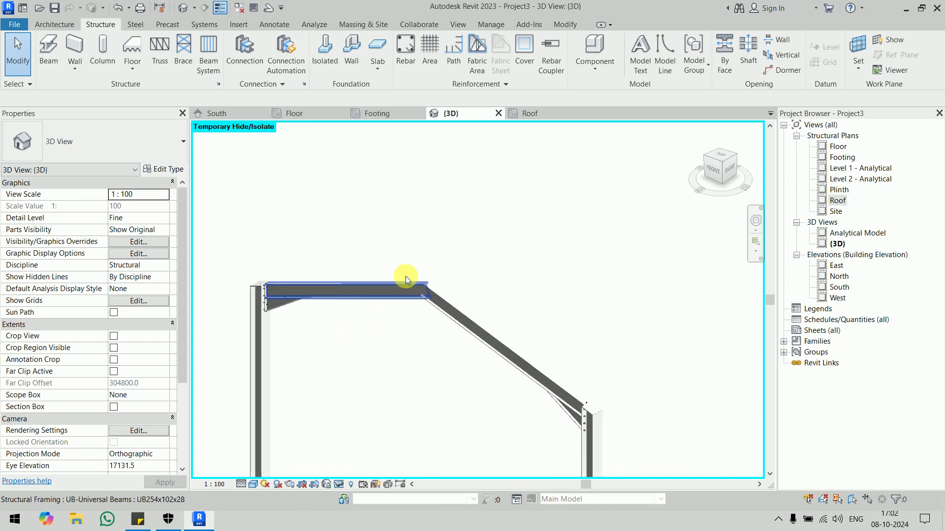
{"action": "scroll", "coordinate": [405, 266], "scroll_direction": "up", "scroll_amount": 2}
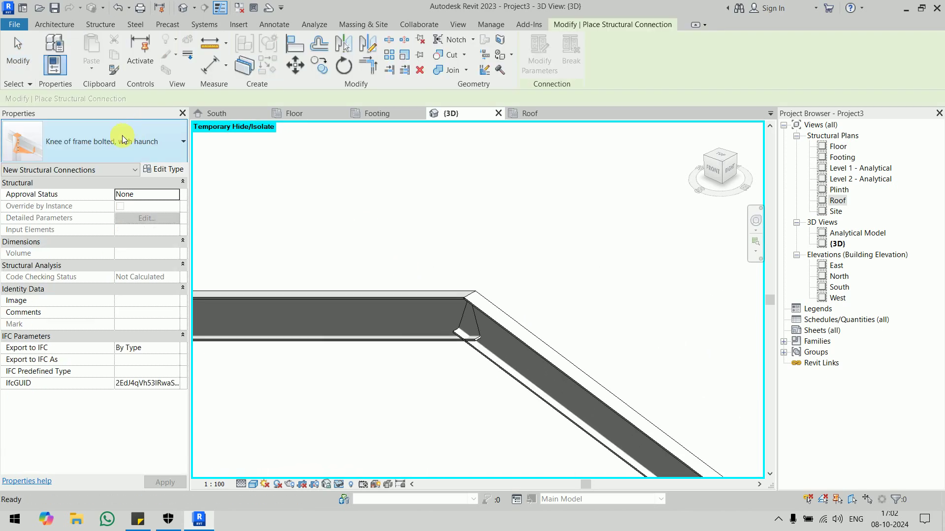
- Join the flat beam and sloping rafter at the apex with an Apex haunch connection
{"action": "left_click", "coordinate": [116, 142]}
{"action": "left_click", "coordinate": [207, 305]}
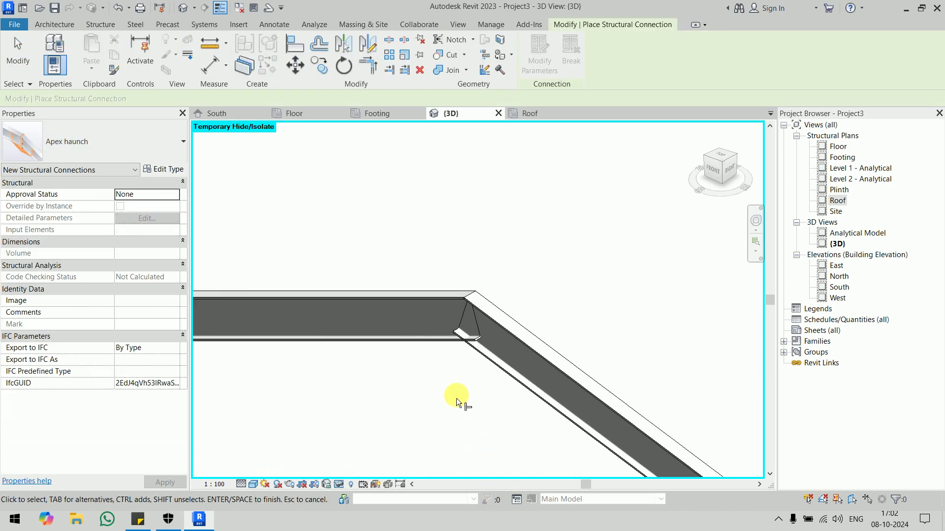
{"action": "left_click", "coordinate": [496, 340], "text": "ctrl"}
{"action": "right_click", "coordinate": [496, 341]}
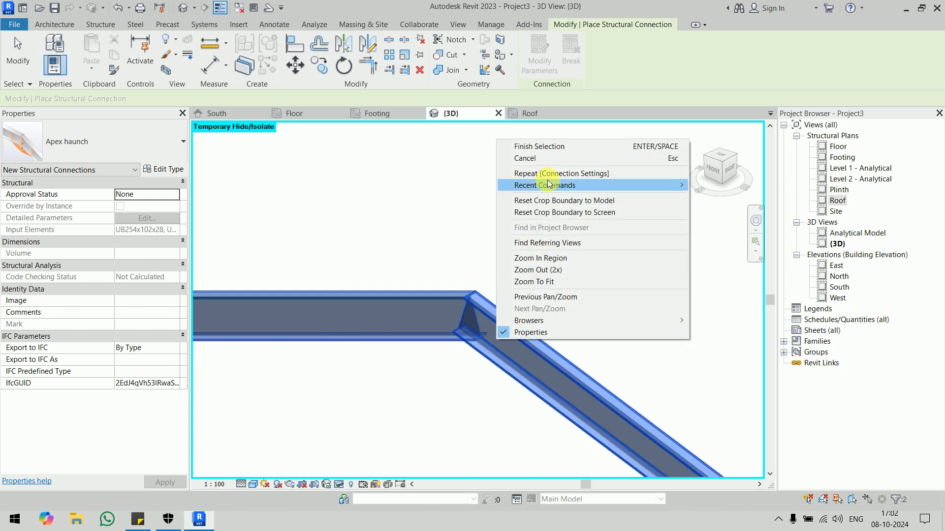
{"action": "left_click", "coordinate": [545, 144]}
{"action": "left_click", "coordinate": [550, 229]}
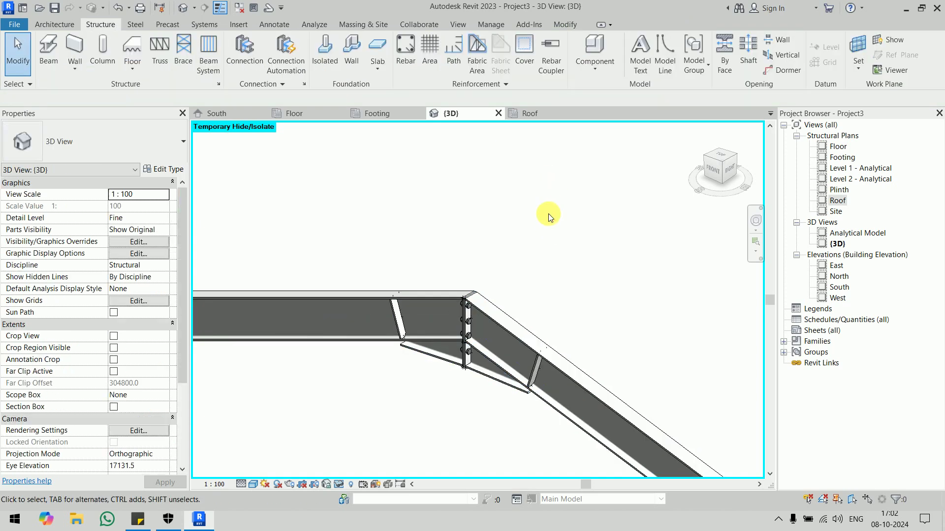
{"action": "scroll", "coordinate": [546, 212], "scroll_direction": "down", "scroll_amount": 3}
{"action": "scroll", "coordinate": [542, 199], "scroll_direction": "down", "scroll_amount": 2}
{"action": "scroll", "coordinate": [492, 196], "scroll_direction": "down", "scroll_amount": 1}
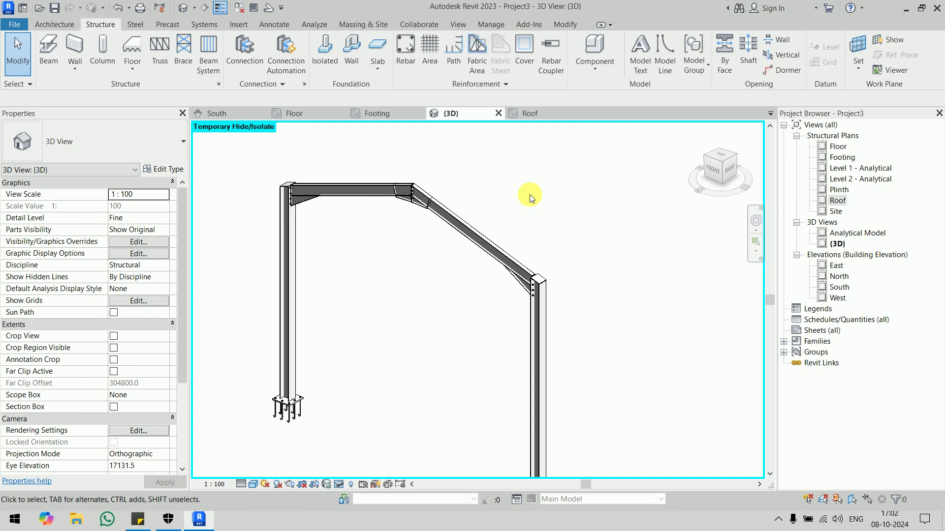
- Reset Temporary Hide/Isolate with HR to show the footings again
{"action": "key", "text": "h"}
{"action": "key", "text": "r"}
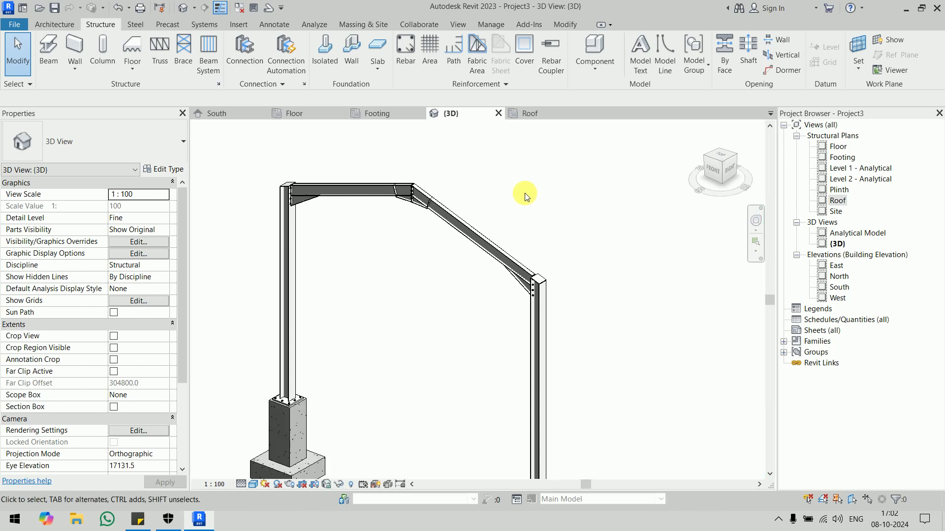
{"action": "scroll", "coordinate": [525, 193], "scroll_direction": "down", "scroll_amount": 2}
{"action": "middle_click_drag", "start_coordinate": [557, 276], "coordinate": [524, 253]}
{"action": "scroll", "coordinate": [497, 373], "scroll_direction": "up", "scroll_amount": 5}
{"action": "scroll", "coordinate": [560, 297], "scroll_direction": "up", "scroll_amount": 2}
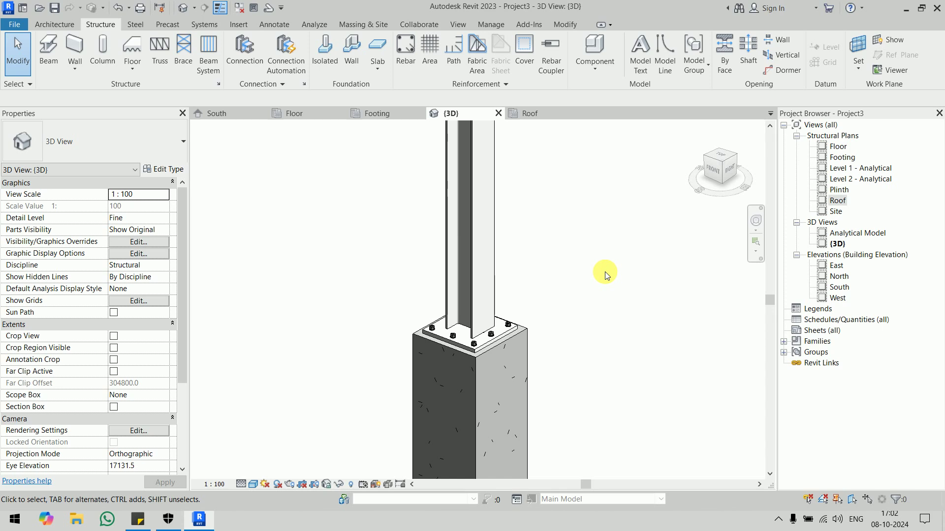
- Window-select the entire portal frame together with its footings
{"action": "scroll", "coordinate": [605, 272], "scroll_direction": "down", "scroll_amount": 3}
{"action": "scroll", "coordinate": [610, 269], "scroll_direction": "down", "scroll_amount": 2}
{"action": "scroll", "coordinate": [565, 295], "scroll_direction": "down", "scroll_amount": 1}
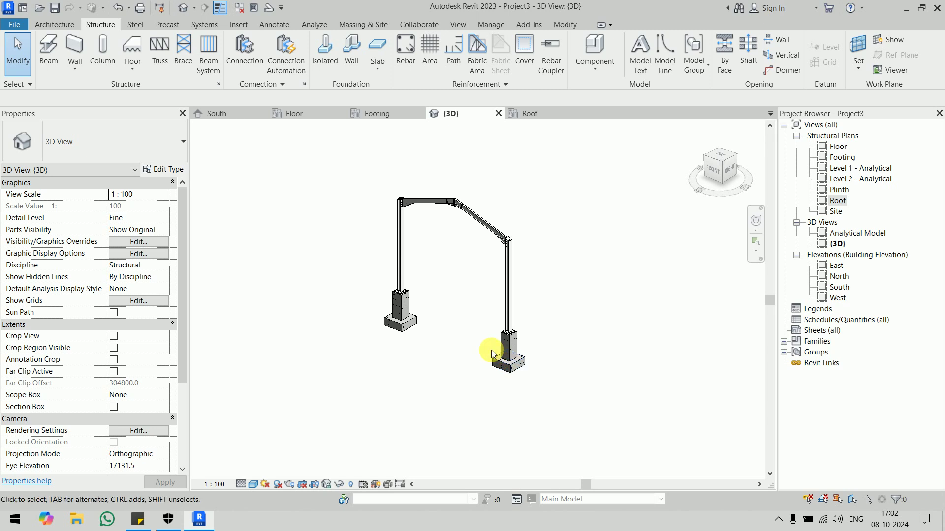
{"action": "scroll", "coordinate": [490, 348], "scroll_direction": "down", "scroll_amount": 2}
{"action": "left_click_drag", "start_coordinate": [387, 230], "coordinate": [595, 421]}
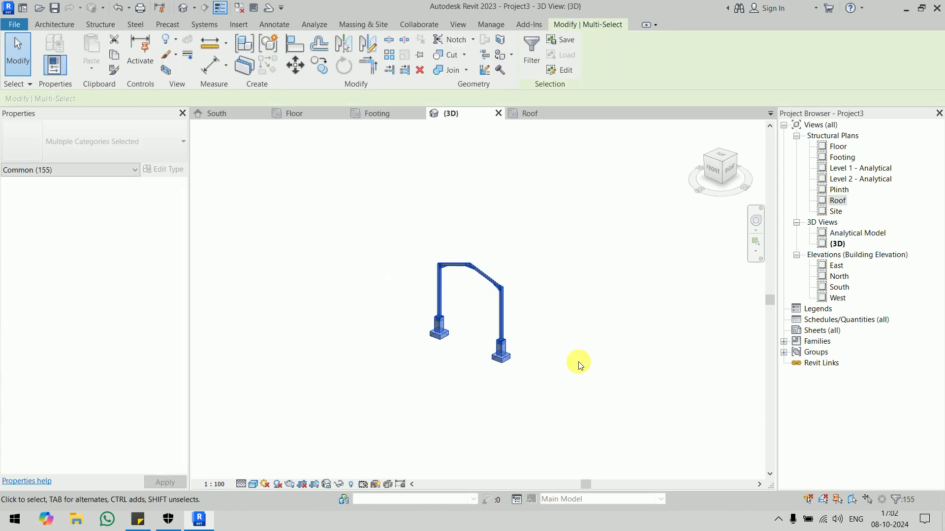
- Switch to the Footing plan and bring the grid layout into view
{"action": "left_click", "coordinate": [392, 114]}
{"action": "scroll", "coordinate": [597, 281], "scroll_direction": "down", "scroll_amount": 3}
{"action": "scroll", "coordinate": [605, 275], "scroll_direction": "down", "scroll_amount": 2}
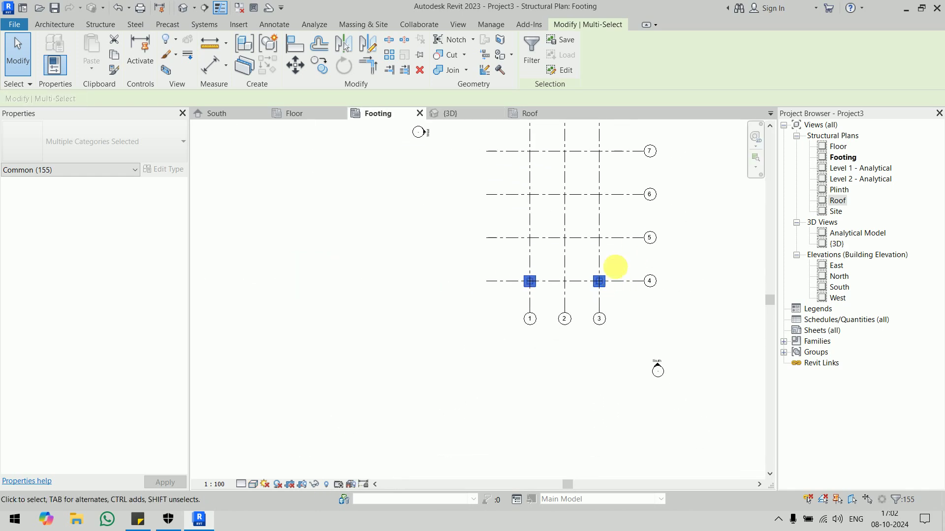
{"action": "mouse_move", "coordinate": [612, 270]}
{"action": "middle_mouse_down"}
{"action": "mouse_move", "coordinate": [483, 362]}
{"action": "mouse_move", "coordinate": [479, 418]}
{"action": "middle_mouse_up"}
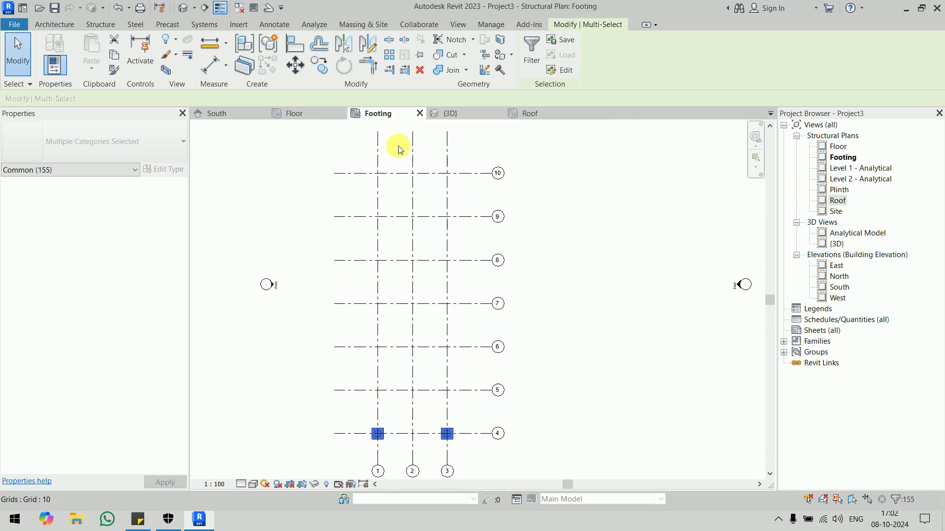
- Copy the frame with Multiple from grid 4 onto grids 5 through 10
{"action": "left_click", "coordinate": [322, 71]}
{"action": "left_click", "coordinate": [105, 99]}
{"action": "left_click", "coordinate": [210, 98]}
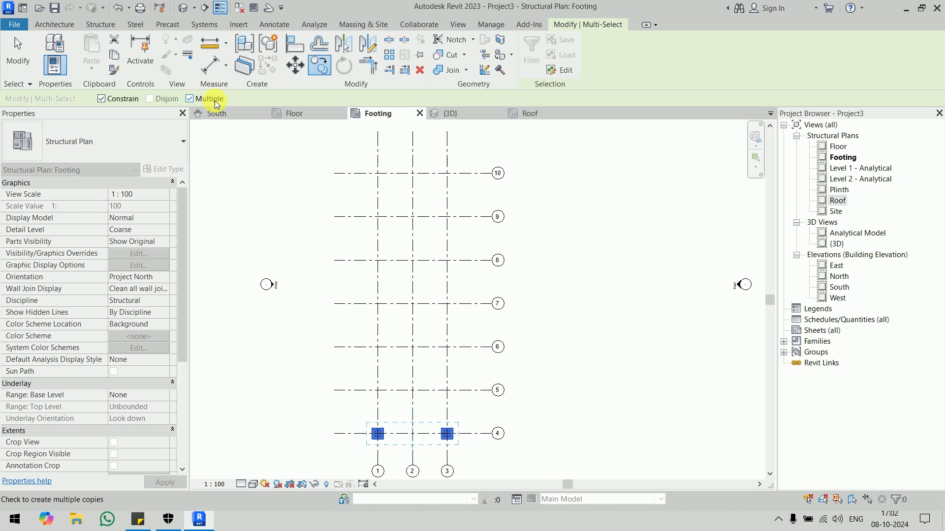
{"action": "left_click", "coordinate": [476, 434]}
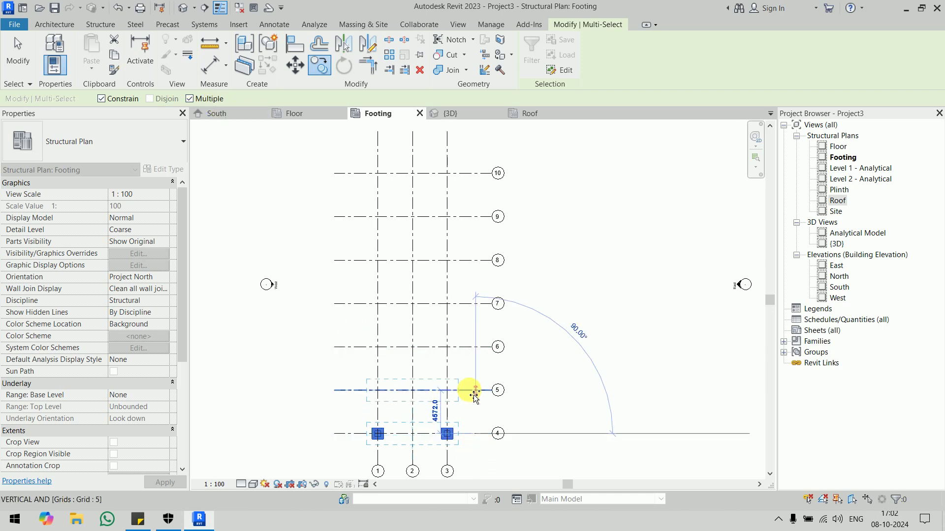
{"action": "left_click", "coordinate": [476, 350]}
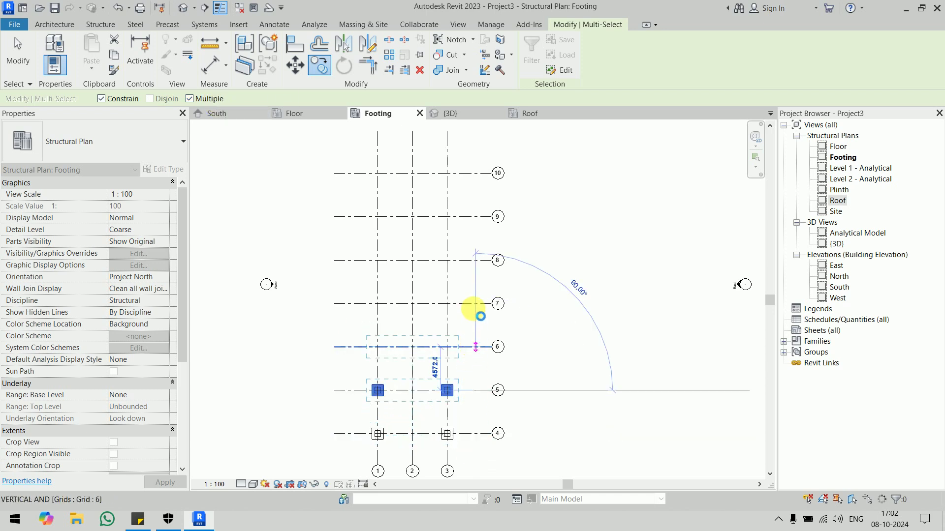
{"action": "left_click", "coordinate": [480, 311]}
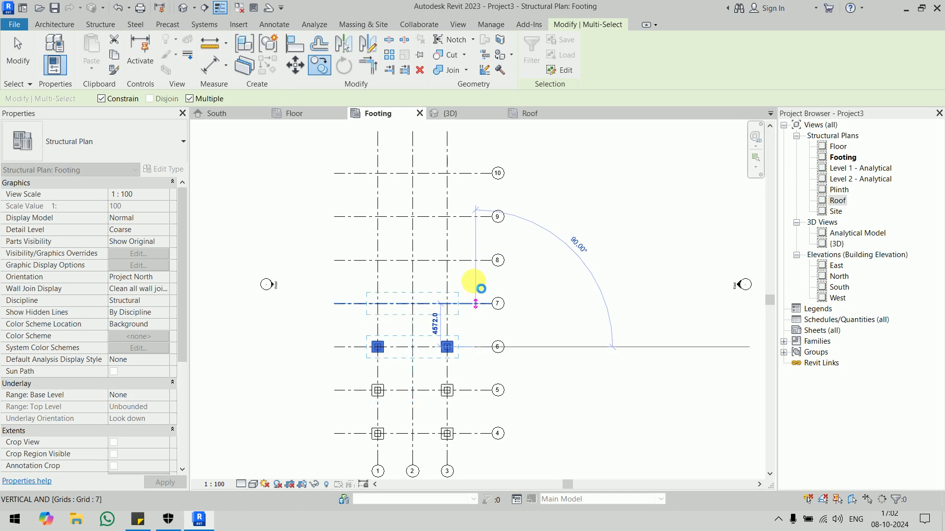
{"action": "left_click", "coordinate": [477, 262]}
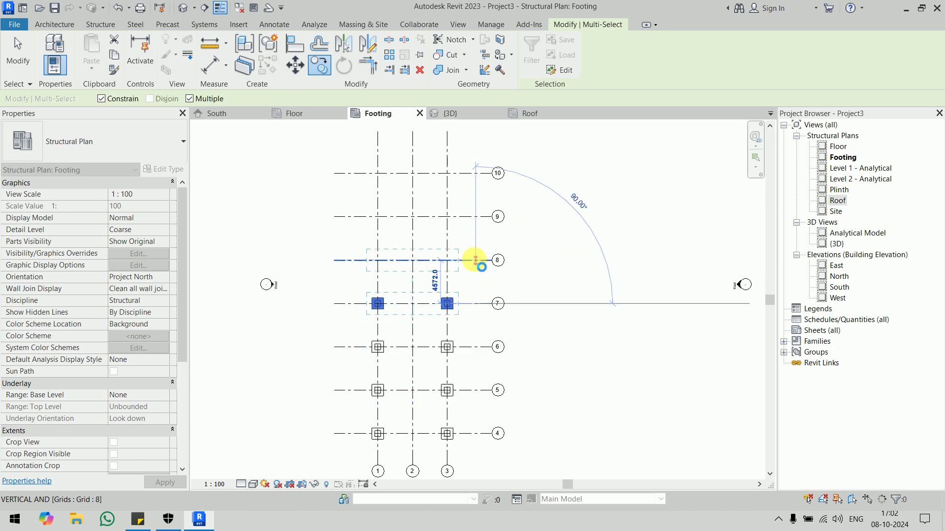
{"action": "left_click", "coordinate": [477, 218]}
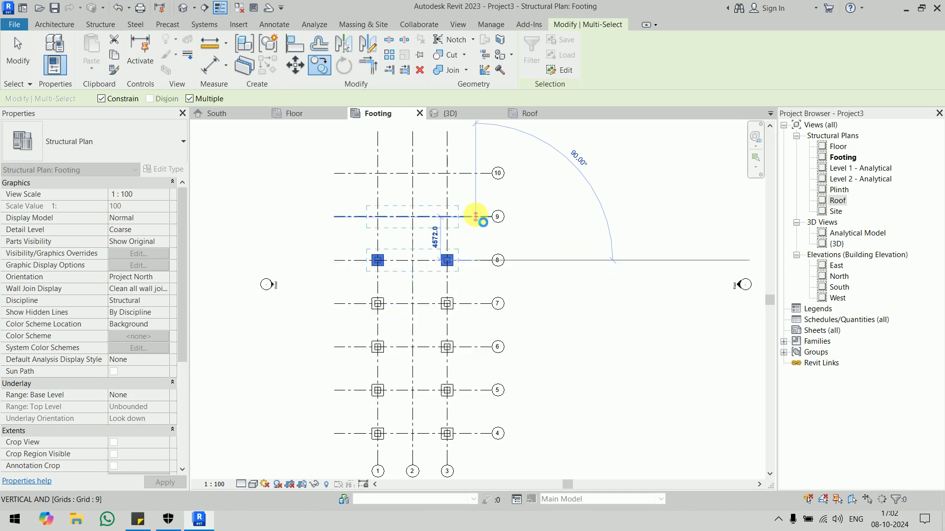
{"action": "left_click", "coordinate": [476, 217]}
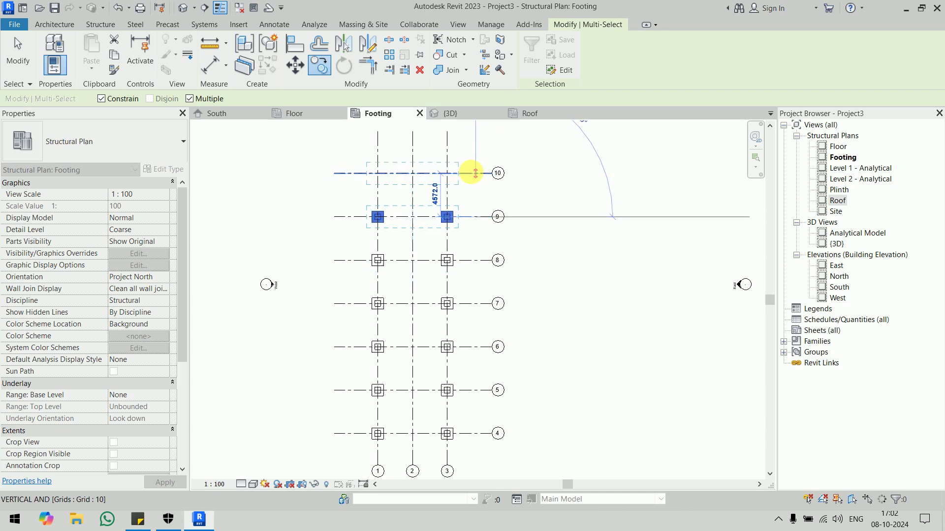
{"action": "left_click", "coordinate": [598, 242]}
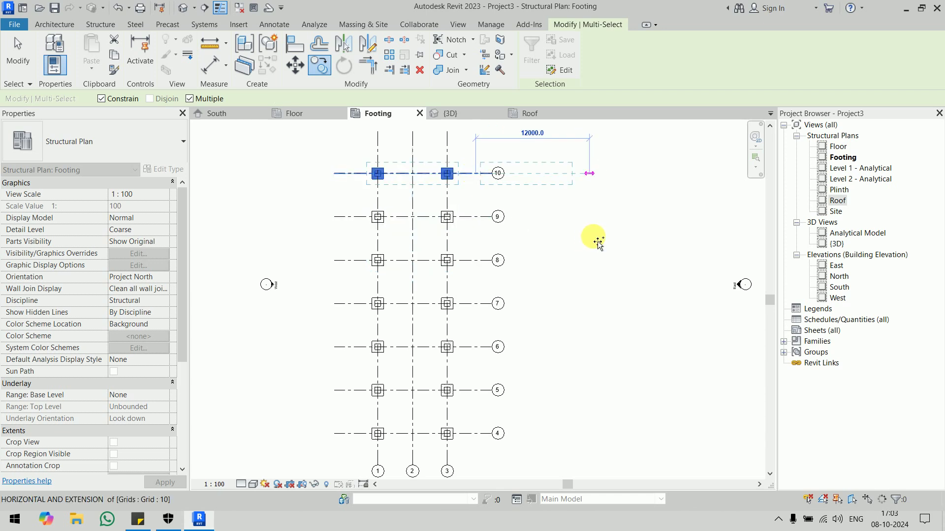
{"action": "key", "text": "Escape"}
{"action": "key", "text": "Escape"}
{"action": "left_click", "coordinate": [447, 114]}
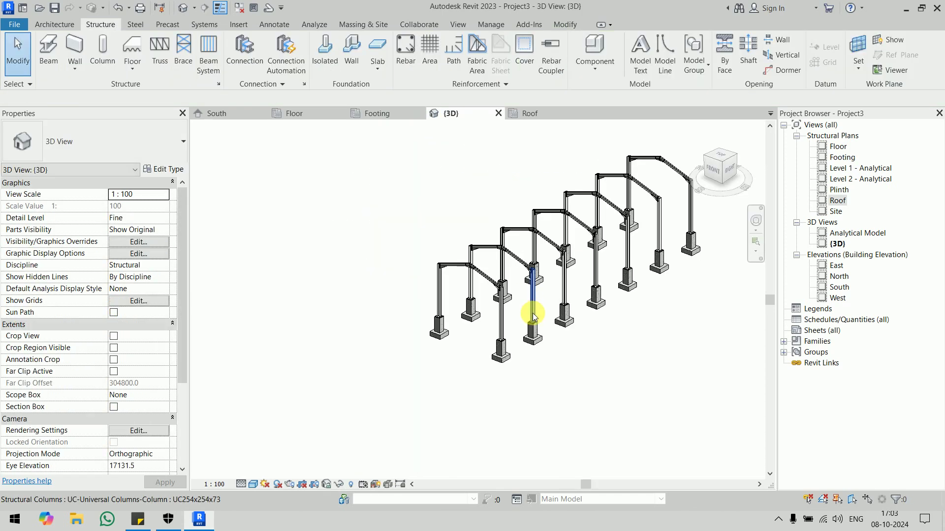
{"action": "mouse_move", "coordinate": [532, 316]}
{"action": "middle_mouse_down", "text": "shift"}
{"action": "mouse_move", "coordinate": [443, 363]}
{"action": "mouse_move", "coordinate": [428, 350]}
{"action": "mouse_move", "coordinate": [487, 336]}
{"action": "mouse_move", "coordinate": [553, 341]}
{"action": "middle_mouse_up", "text": "shift"}
{"action": "scroll", "coordinate": [530, 384], "scroll_direction": "up", "scroll_amount": 3}
{"action": "scroll", "coordinate": [511, 394], "scroll_direction": "up", "scroll_amount": 3}
{"action": "middle_click_drag", "start_coordinate": [512, 395], "coordinate": [600, 392]}
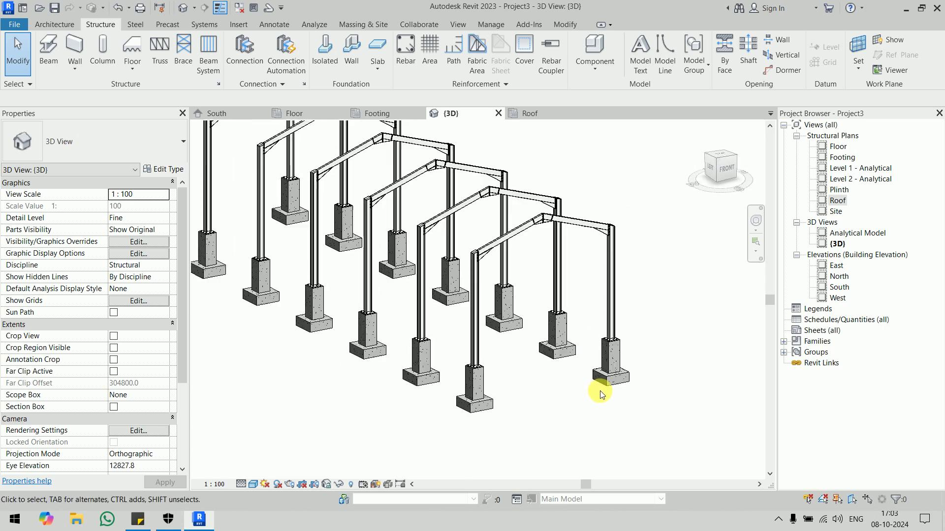
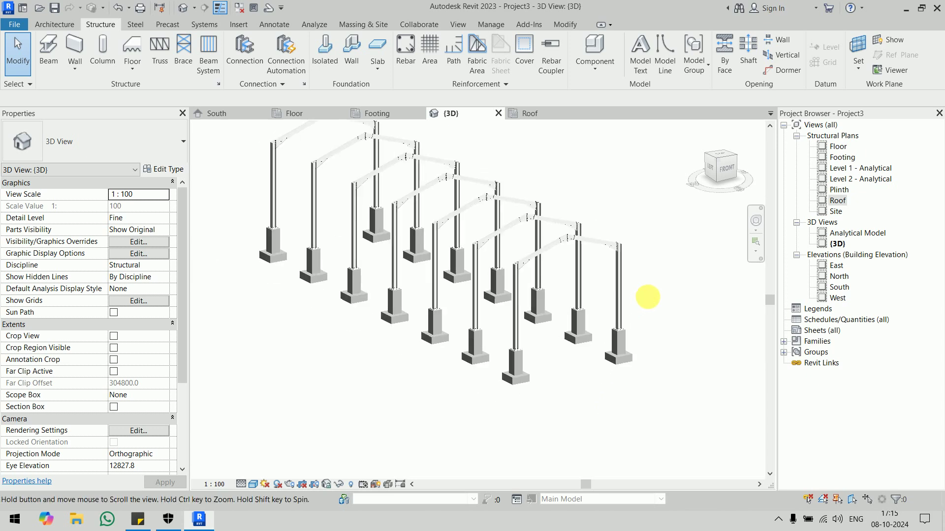
- Open the South elevation and centre the frame and footings in view
{"action": "middle_click_drag", "start_coordinate": [637, 302], "coordinate": [660, 340]}
{"action": "scroll", "coordinate": [659, 341], "scroll_direction": "down", "scroll_amount": 1}
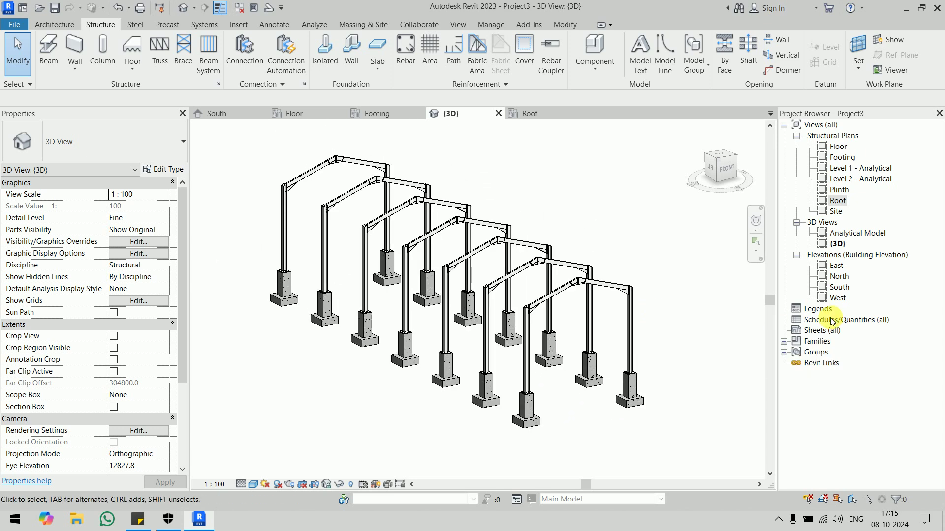
{"action": "double_click", "coordinate": [839, 288]}
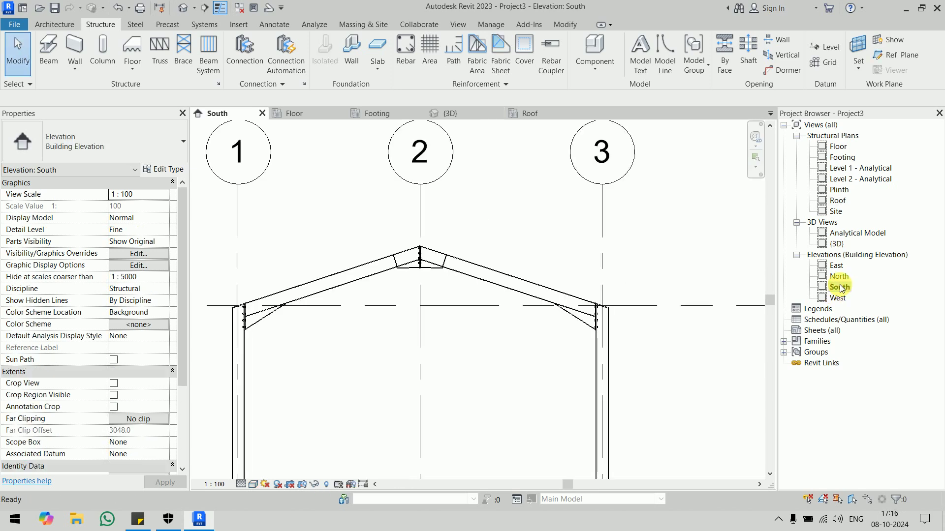
{"action": "scroll", "coordinate": [623, 210], "scroll_direction": "down", "scroll_amount": 2}
{"action": "scroll", "coordinate": [624, 202], "scroll_direction": "down", "scroll_amount": 1}
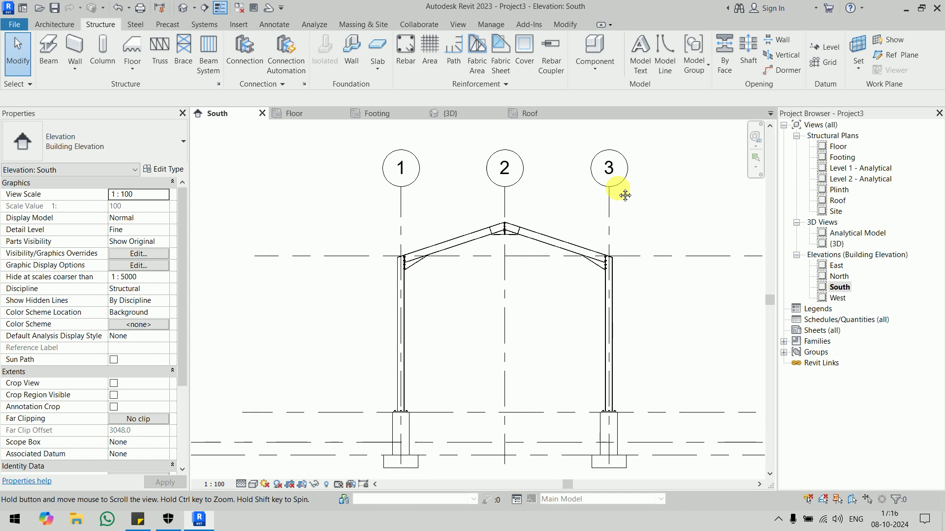
{"action": "middle_click_drag", "start_coordinate": [625, 194], "coordinate": [604, 205]}
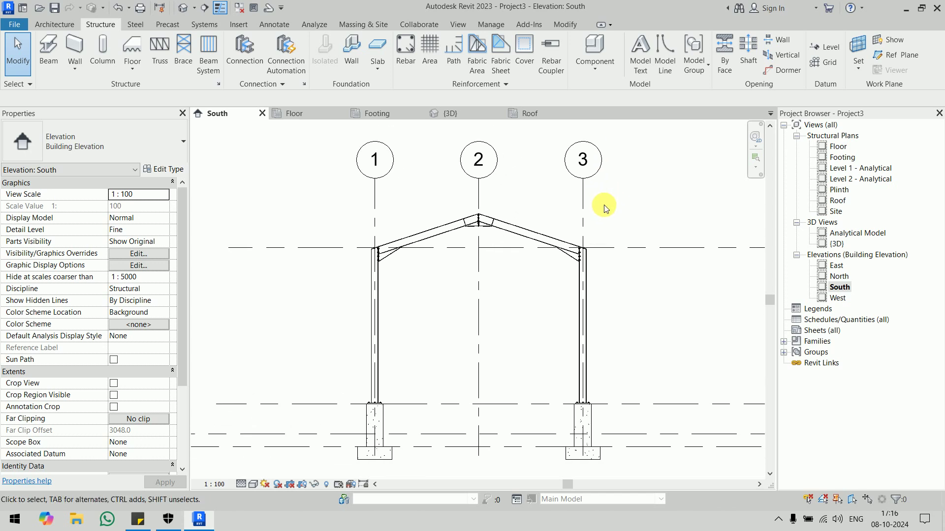
- Create a reference plane with RP, picked along the left rafter's top edge
{"action": "key", "text": "r"}
{"action": "key", "text": "p"}
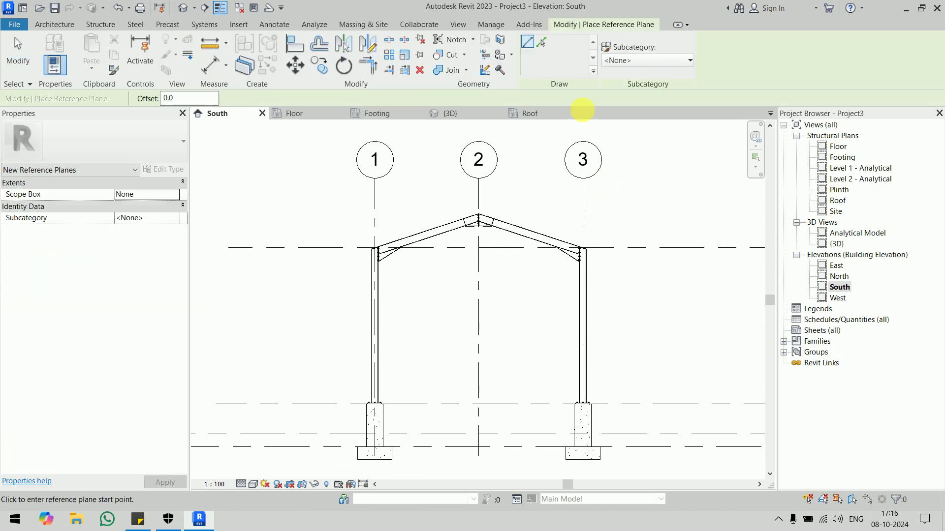
{"action": "left_click", "coordinate": [541, 41]}
{"action": "scroll", "coordinate": [401, 238], "scroll_direction": "up", "scroll_amount": 3}
{"action": "scroll", "coordinate": [400, 243], "scroll_direction": "up", "scroll_amount": 2}
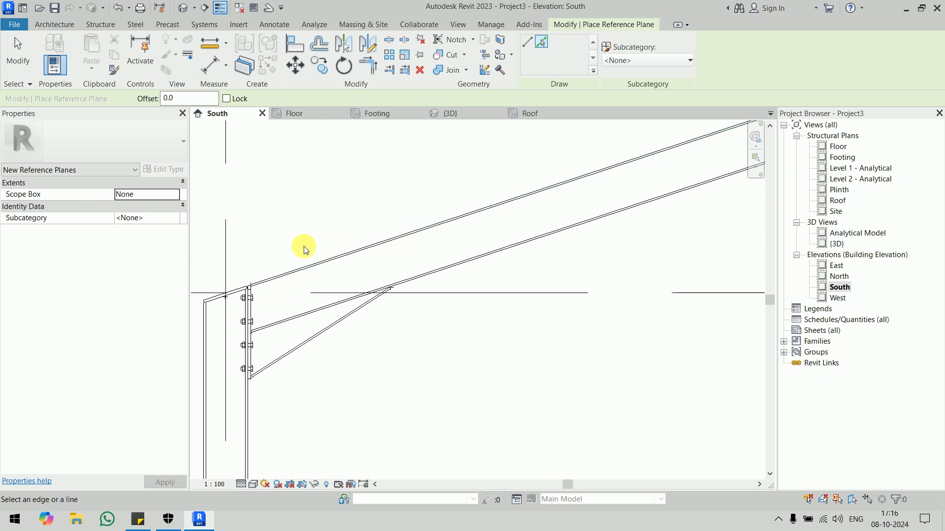
{"action": "left_click", "coordinate": [274, 272]}
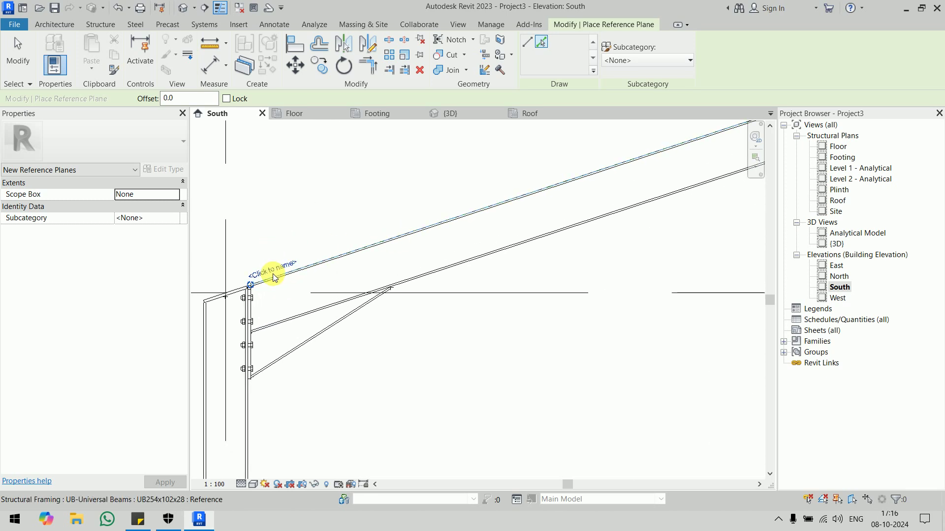
{"action": "scroll", "coordinate": [386, 201], "scroll_direction": "down", "scroll_amount": 2}
{"action": "scroll", "coordinate": [409, 217], "scroll_direction": "down", "scroll_amount": 1}
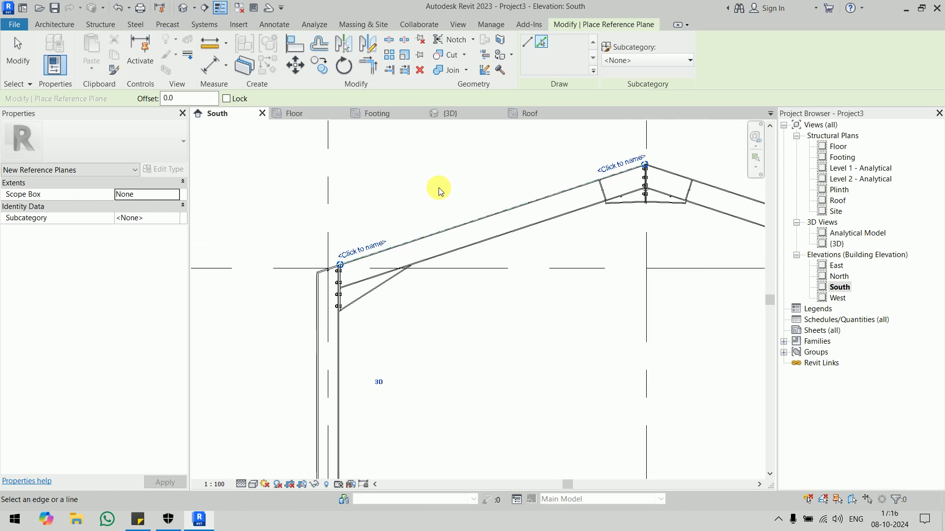
{"action": "key", "text": "Escape"}
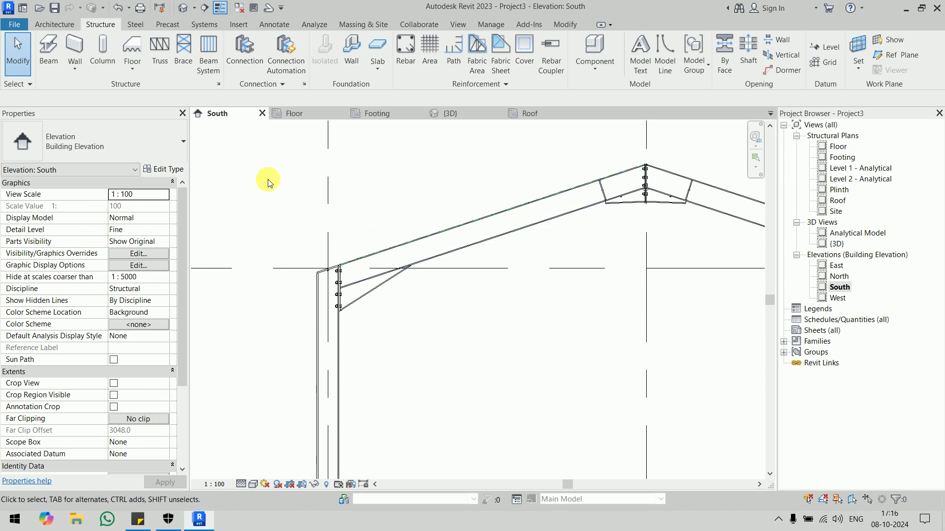
- Filter the selection to the new reference plane and stretch it from eave to roof apex
{"action": "left_click_drag", "start_coordinate": [267, 155], "coordinate": [692, 334]}
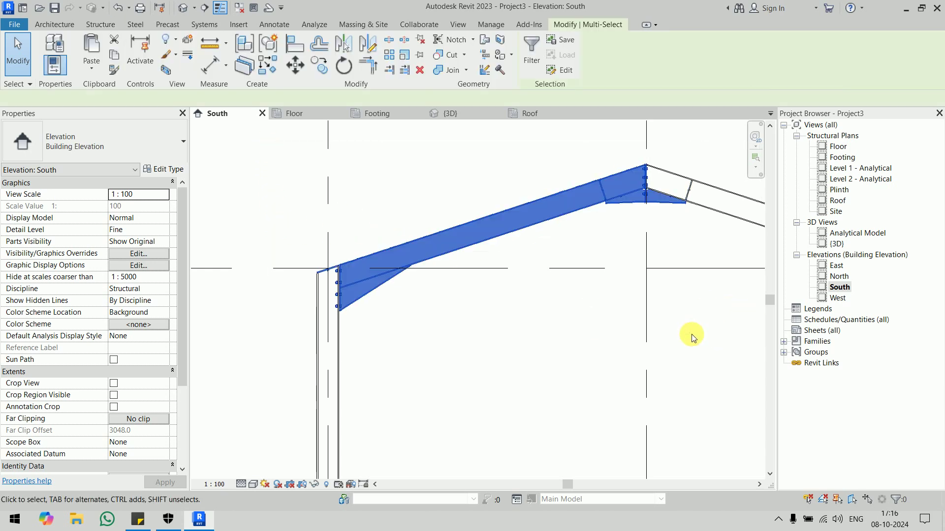
{"action": "left_click", "coordinate": [535, 53]}
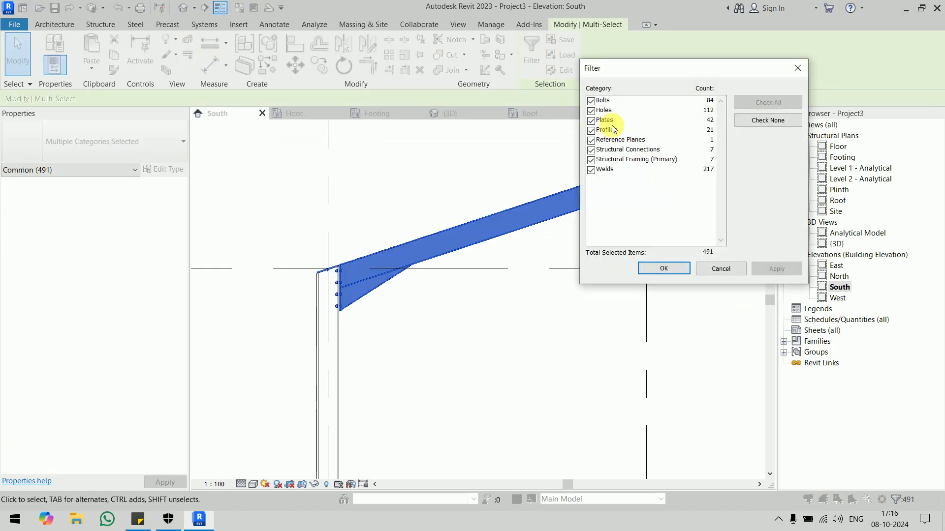
{"action": "left_click", "coordinate": [756, 123]}
{"action": "left_click", "coordinate": [591, 141]}
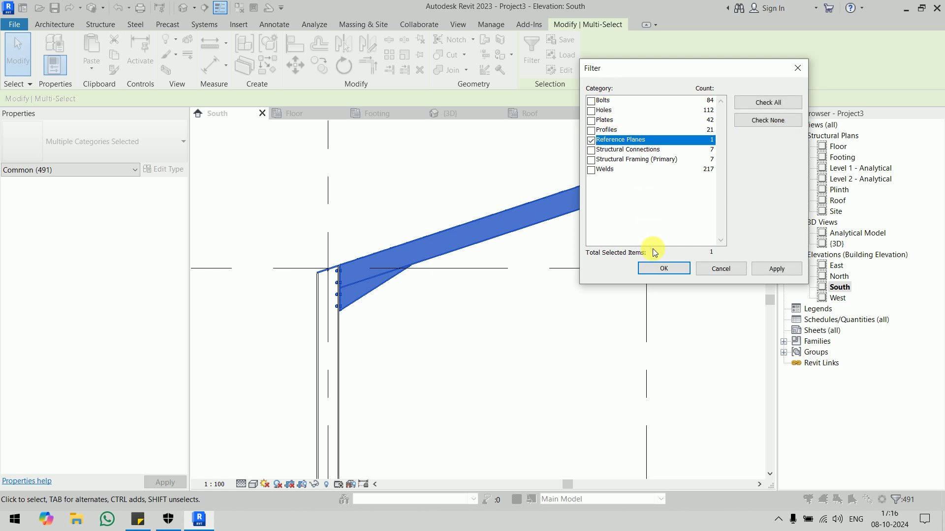
{"action": "left_click", "coordinate": [659, 268]}
{"action": "left_click_drag", "start_coordinate": [340, 269], "coordinate": [266, 289]}
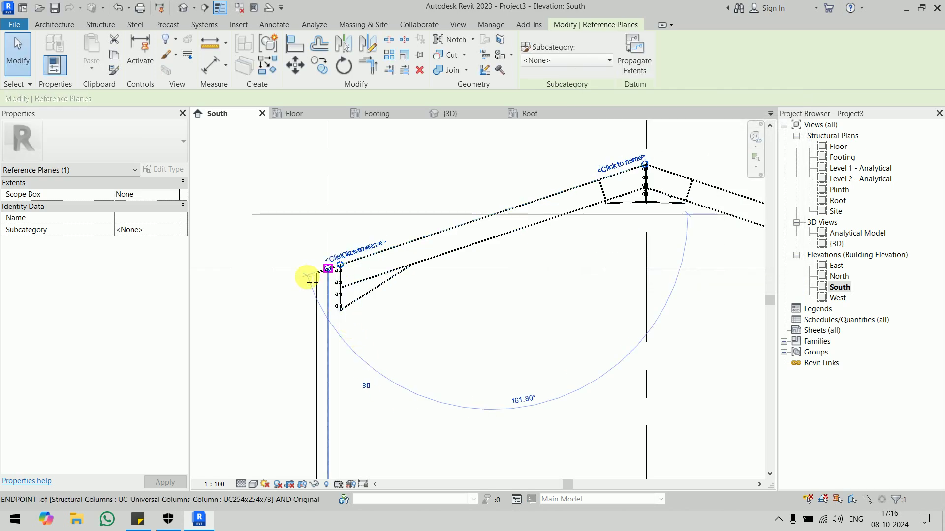
{"action": "middle_click_drag", "start_coordinate": [651, 230], "coordinate": [457, 312]}
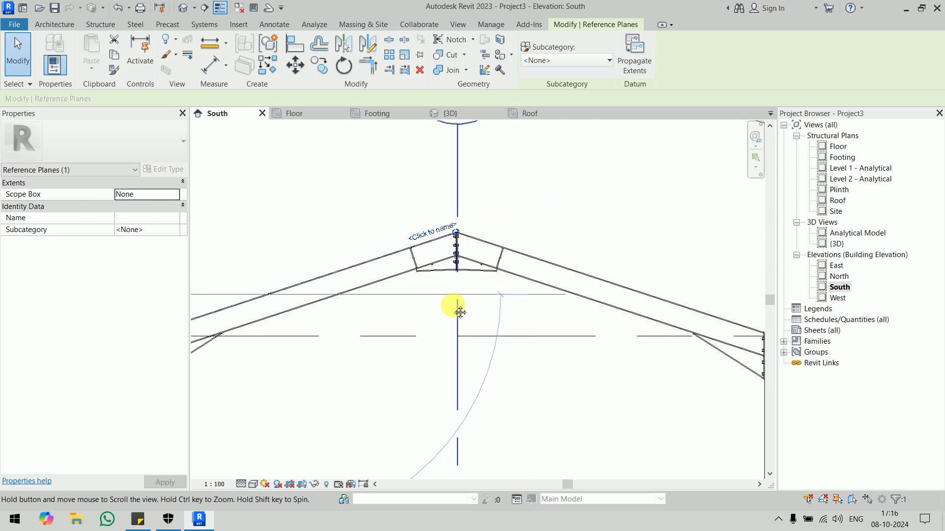
{"action": "left_click_drag", "start_coordinate": [449, 234], "coordinate": [476, 224]}
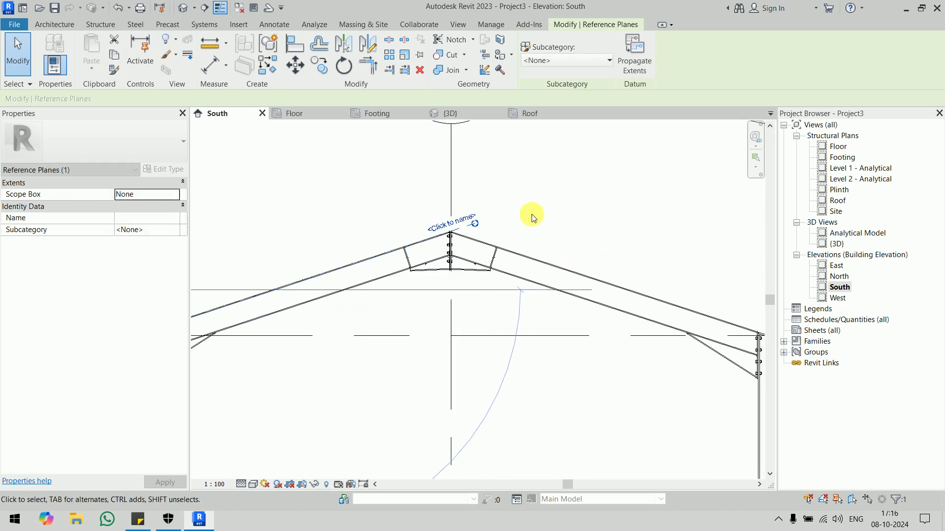
- Name the rafter reference plane 'purlin'
{"action": "left_click", "coordinate": [570, 192]}
{"action": "scroll", "coordinate": [574, 193], "scroll_direction": "down", "scroll_amount": 2}
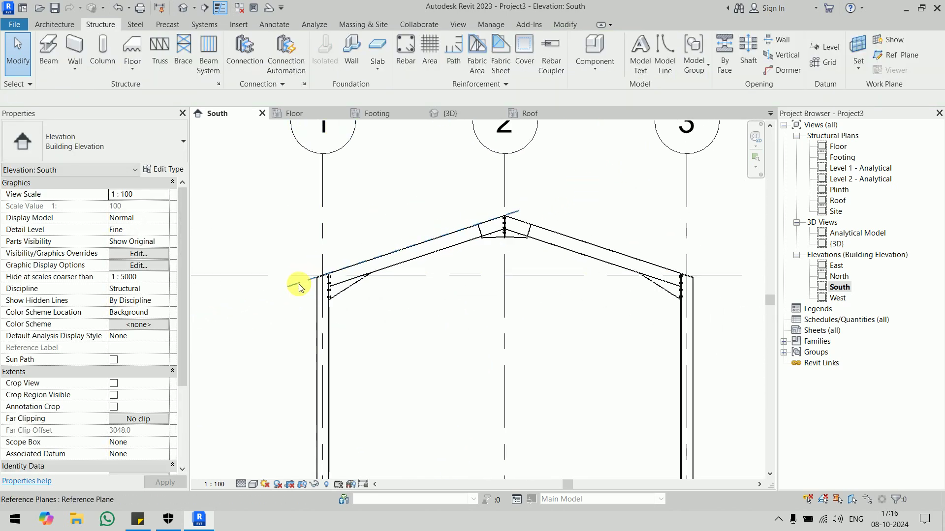
{"action": "left_click", "coordinate": [300, 284]}
{"action": "type", "text": "purlin"}
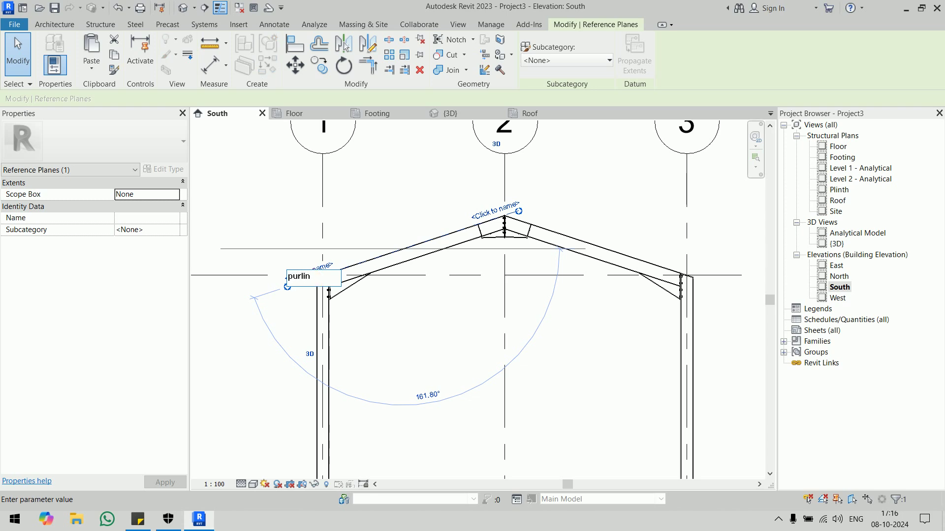
{"action": "key", "text": "Return"}
{"action": "left_click", "coordinate": [403, 347]}
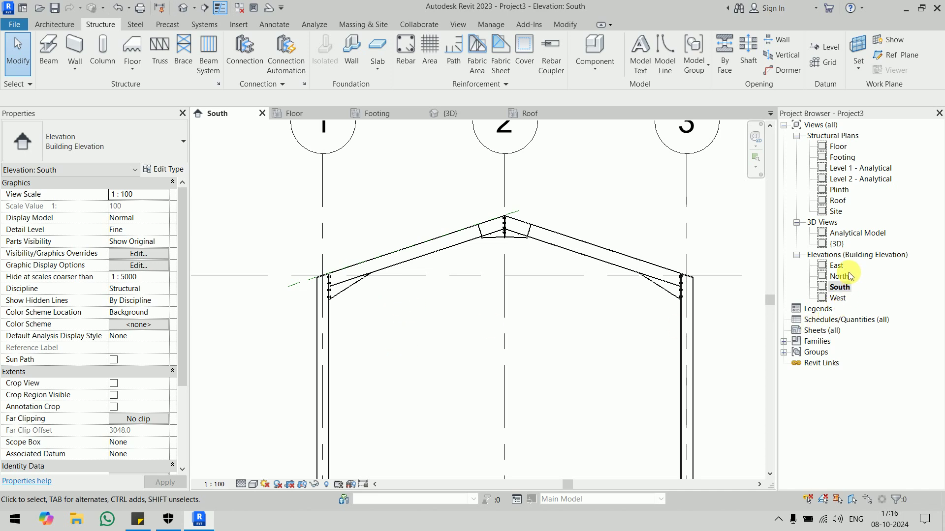
- Open the Roof structural plan with grids 1 to 10 fitted in view
{"action": "double_click", "coordinate": [838, 203]}
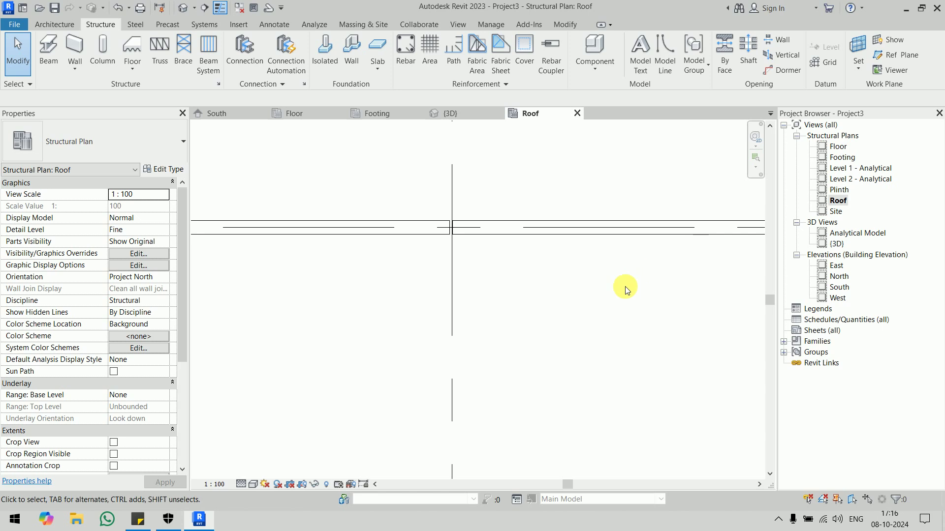
{"action": "scroll", "coordinate": [620, 295], "scroll_direction": "down", "scroll_amount": 2}
{"action": "mouse_move", "coordinate": [564, 270]}
{"action": "middle_mouse_down"}
{"action": "mouse_move", "coordinate": [454, 348]}
{"action": "mouse_move", "coordinate": [459, 405]}
{"action": "middle_mouse_up"}
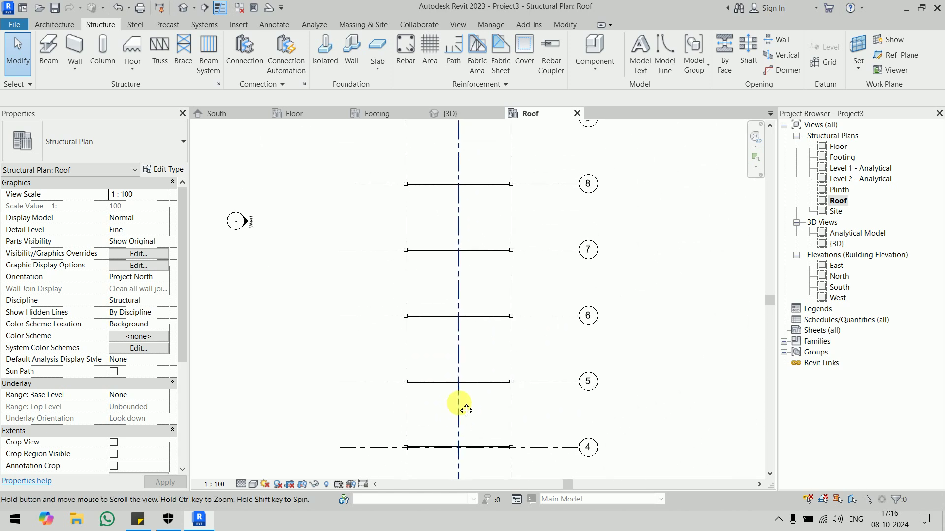
{"action": "scroll", "coordinate": [476, 315], "scroll_direction": "down", "scroll_amount": 1}
{"action": "middle_click_drag", "start_coordinate": [476, 315], "coordinate": [450, 362]}
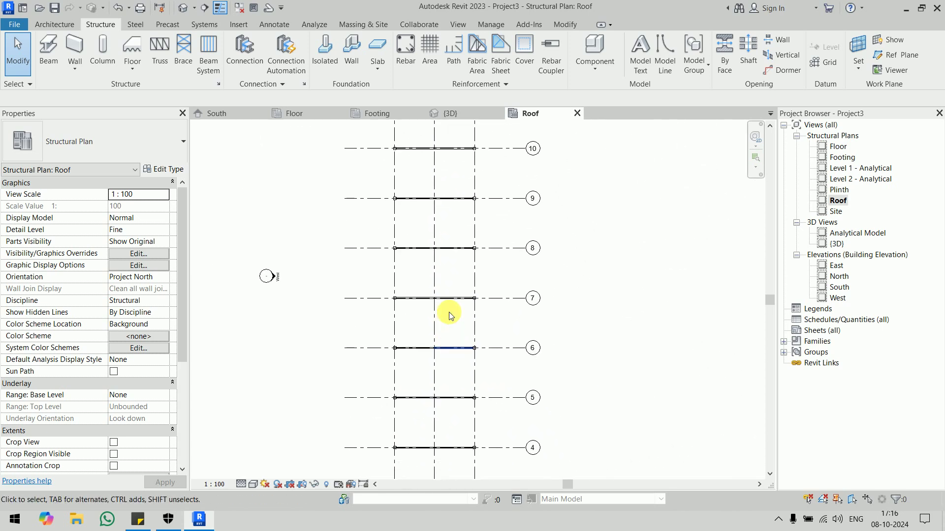
{"action": "middle_click_drag", "start_coordinate": [447, 312], "coordinate": [467, 296]}
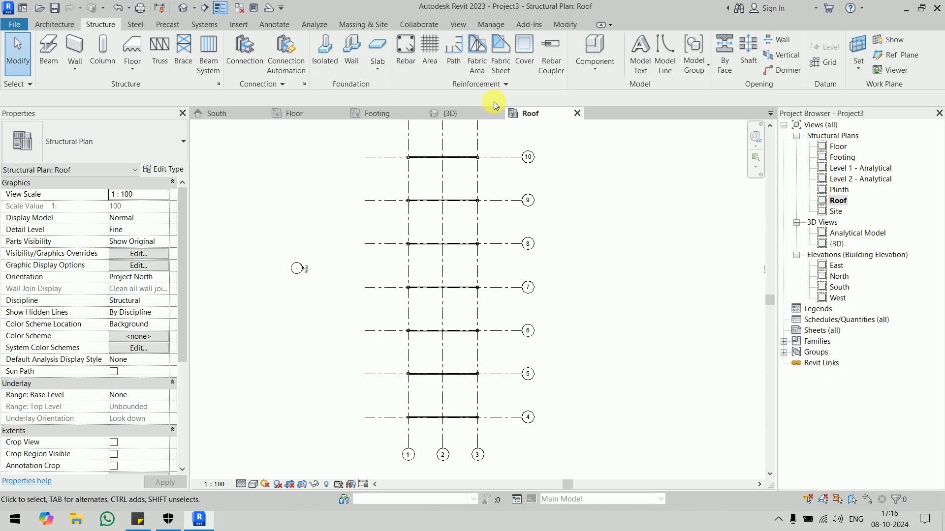
- Set Reference Plane : purlin as the work plane for beam placement
{"action": "left_click", "coordinate": [858, 49]}
{"action": "left_click", "coordinate": [497, 243]}
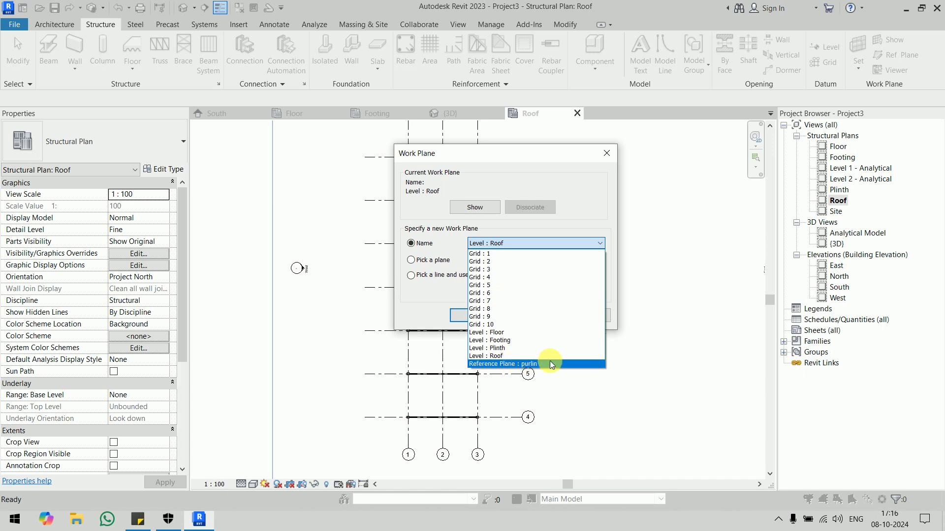
{"action": "left_click", "coordinate": [550, 365]}
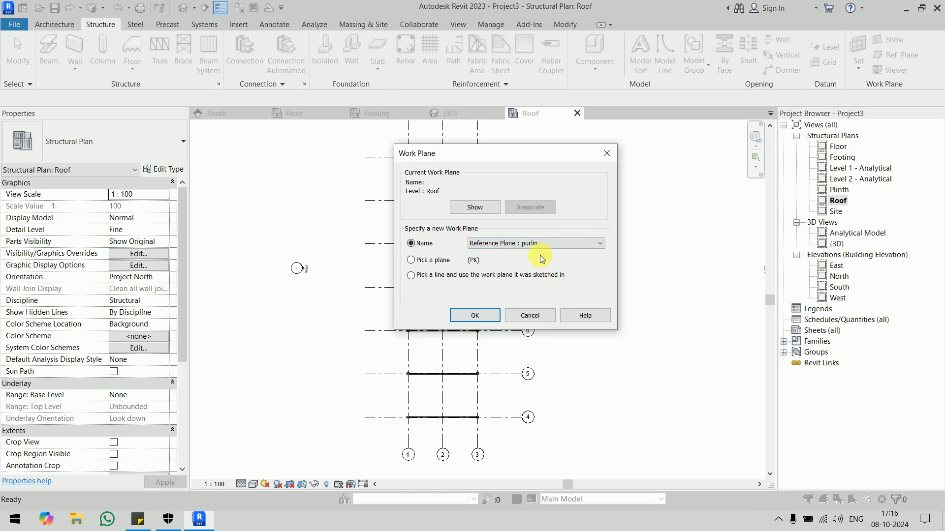
{"action": "left_click", "coordinate": [495, 319]}
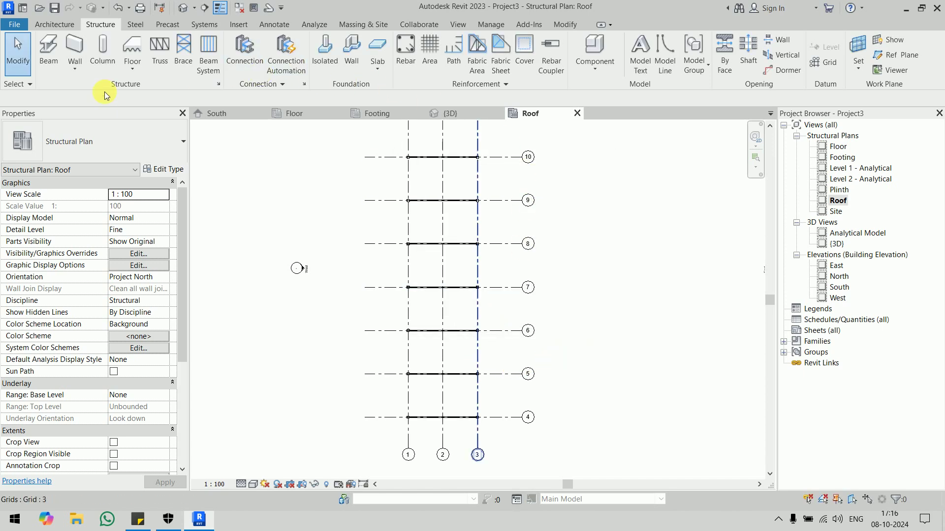
{"action": "left_click", "coordinate": [48, 58]}
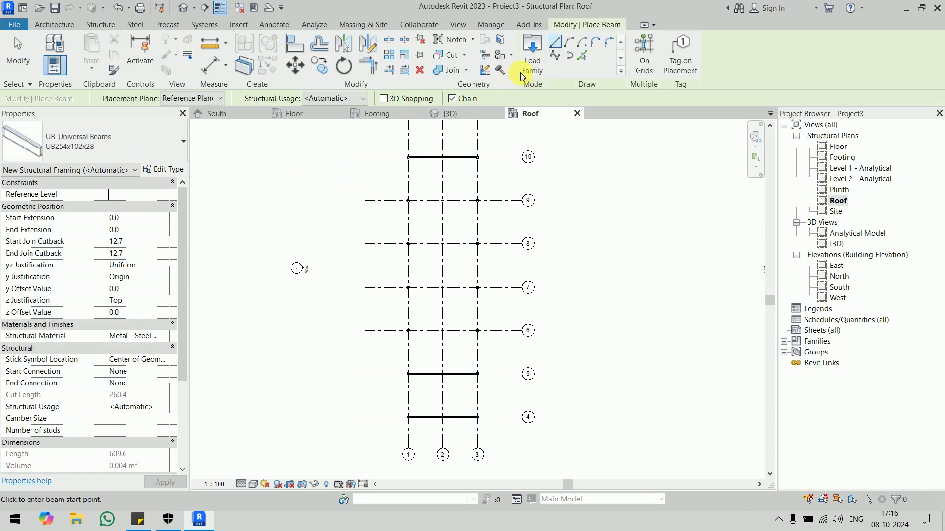
- Browse the family library to the Structural Framing Light Gauge Steel folder
{"action": "left_click", "coordinate": [527, 56]}
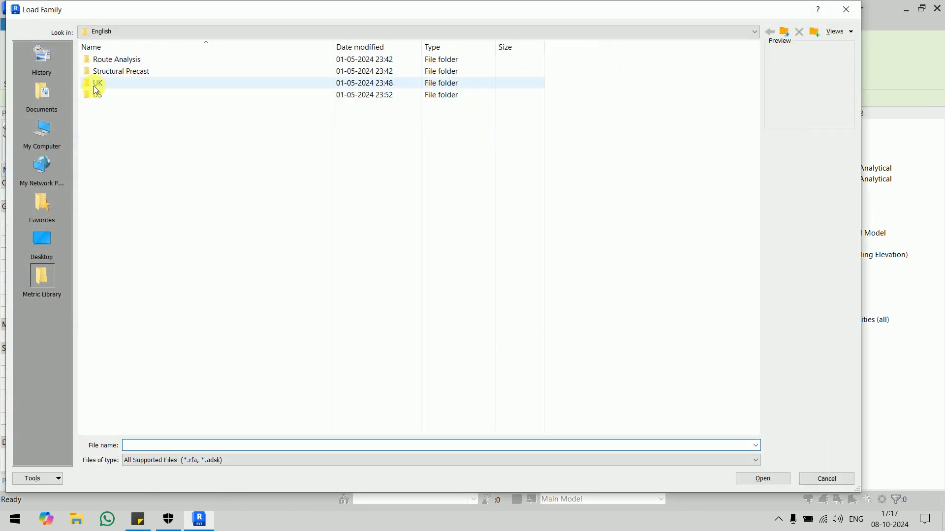
{"action": "double_click", "coordinate": [97, 96]}
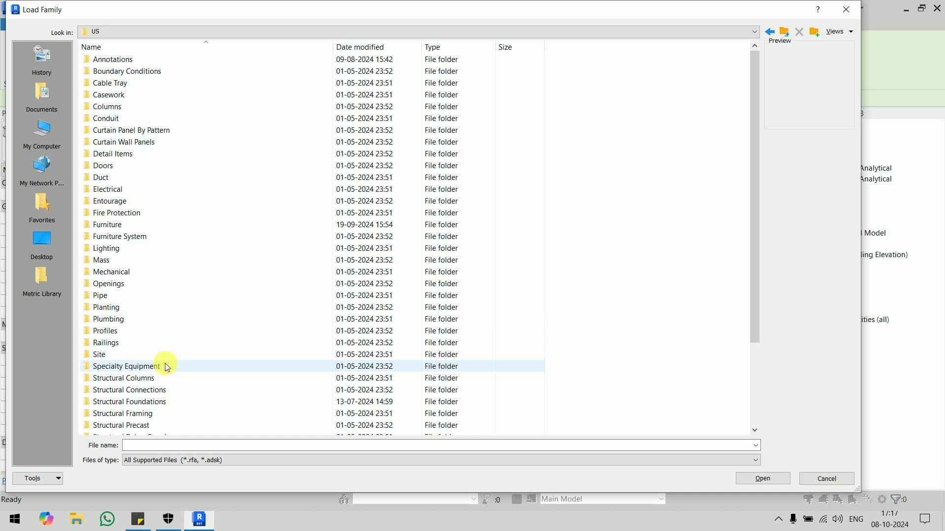
{"action": "double_click", "coordinate": [163, 415]}
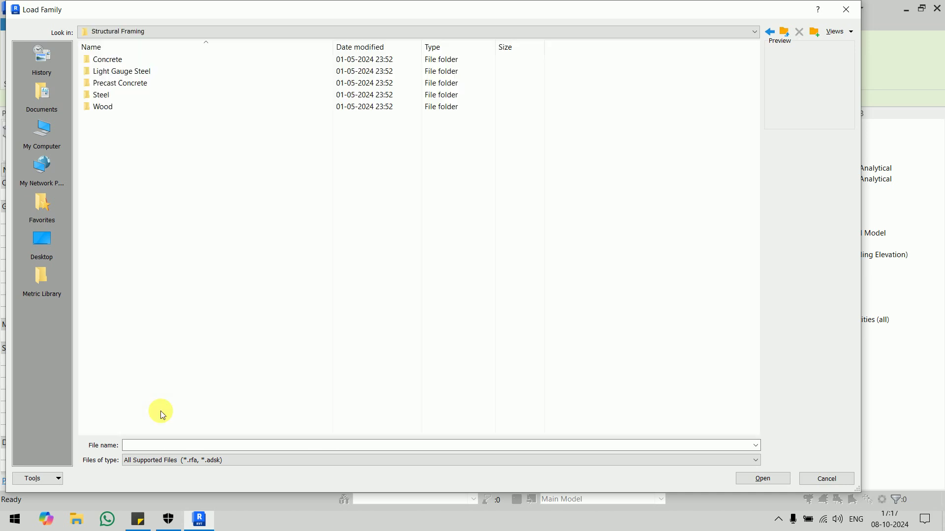
{"action": "right_click", "coordinate": [152, 128]}
{"action": "left_click", "coordinate": [314, 149]}
{"action": "double_click", "coordinate": [202, 126]}
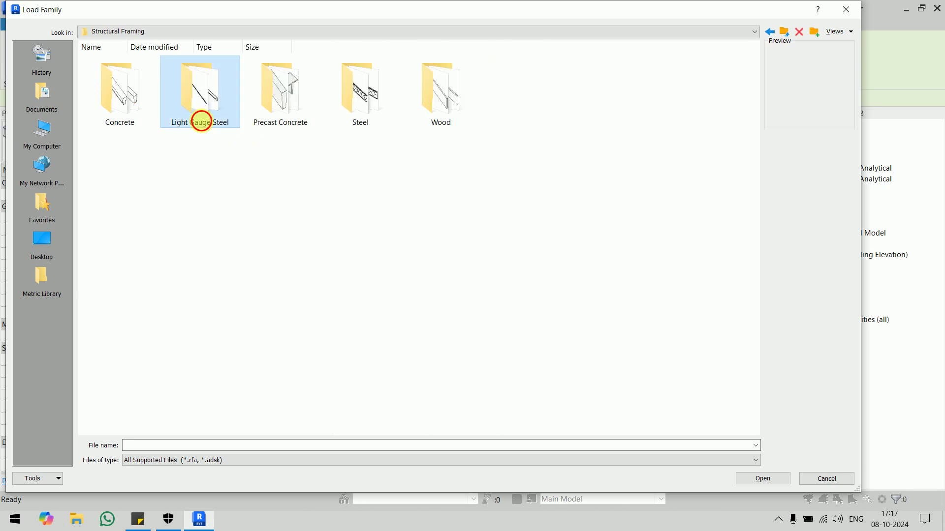
{"action": "right_click", "coordinate": [204, 176]}
{"action": "left_click", "coordinate": [346, 197]}
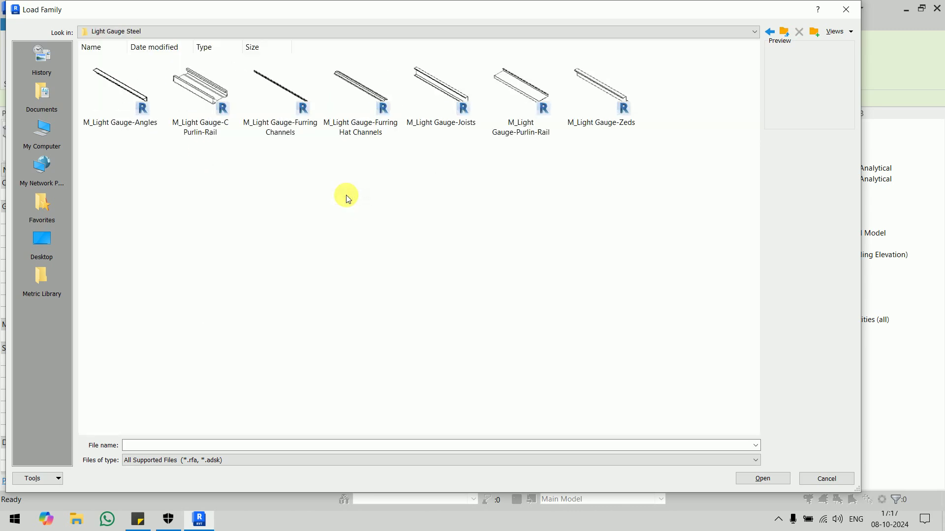
- Load M_Light Gauge-C Purlin-Rail.rfa with its CP225 and CP250 types
{"action": "left_click", "coordinate": [205, 133]}
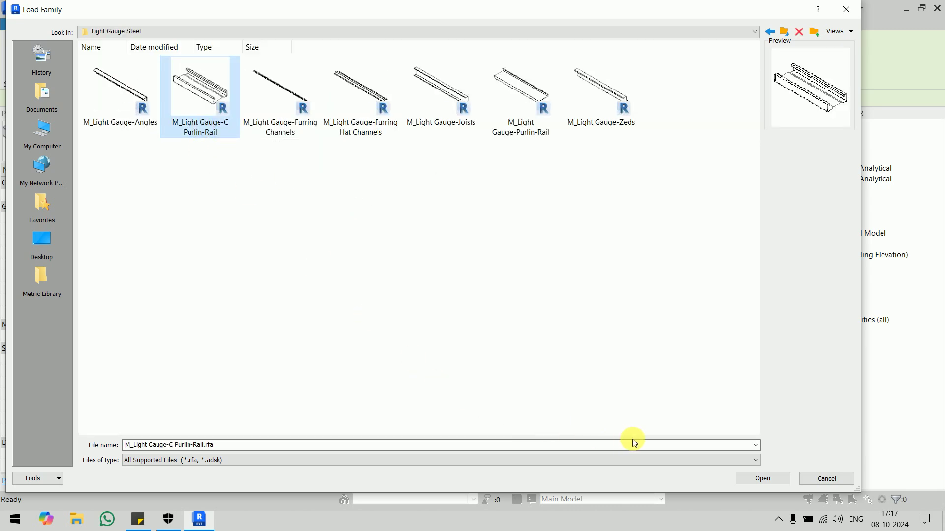
{"action": "left_click", "coordinate": [766, 479]}
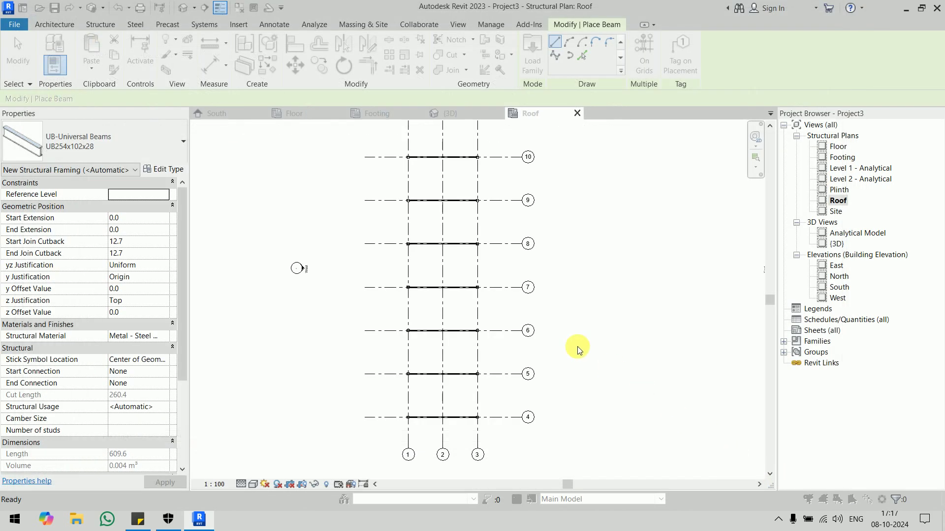
{"action": "left_click_drag", "start_coordinate": [392, 251], "coordinate": [386, 236]}
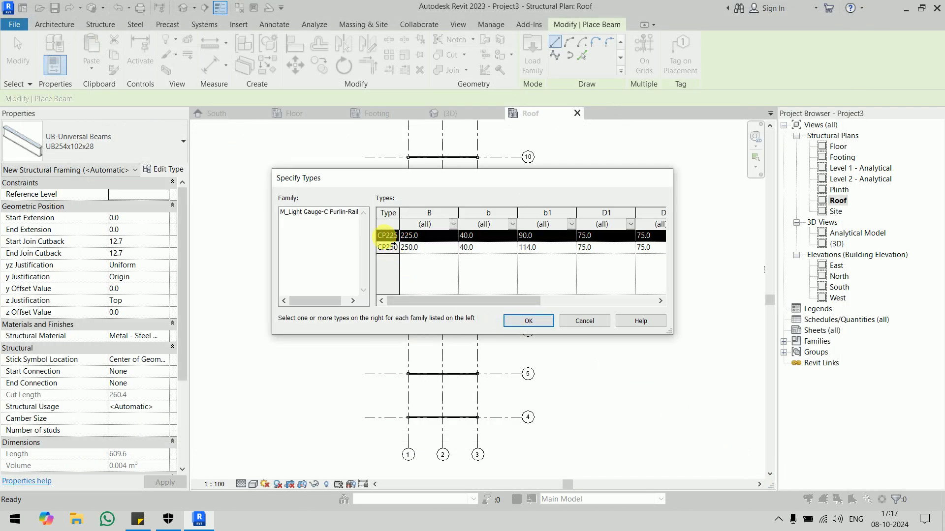
{"action": "left_click", "coordinate": [528, 321]}
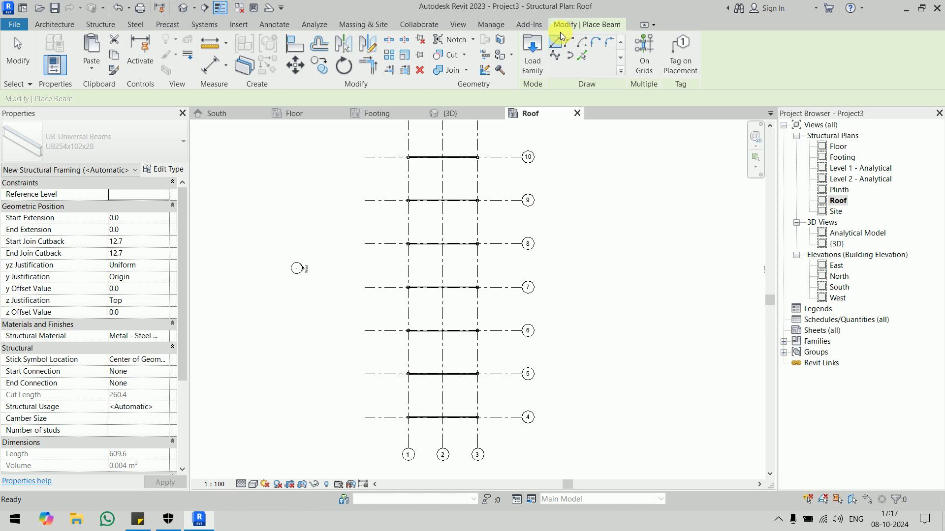
- Draw a CP225 purlin lengthwise from beside the end column to the far grid line
{"action": "scroll", "coordinate": [413, 148], "scroll_direction": "up", "scroll_amount": 4}
{"action": "scroll", "coordinate": [412, 187], "scroll_direction": "up", "scroll_amount": 2}
{"action": "scroll", "coordinate": [375, 238], "scroll_direction": "up", "scroll_amount": 2}
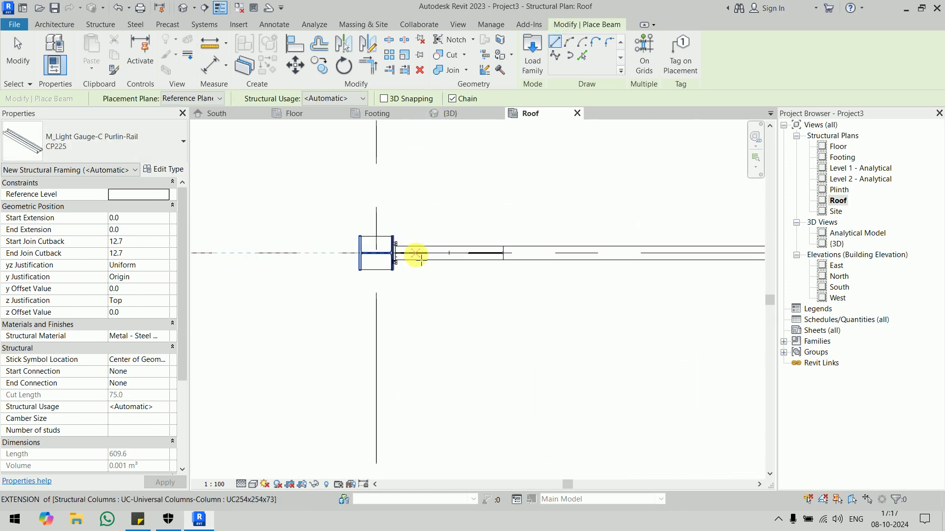
{"action": "left_click", "coordinate": [415, 254]}
{"action": "scroll", "coordinate": [416, 379], "scroll_direction": "down", "scroll_amount": 3}
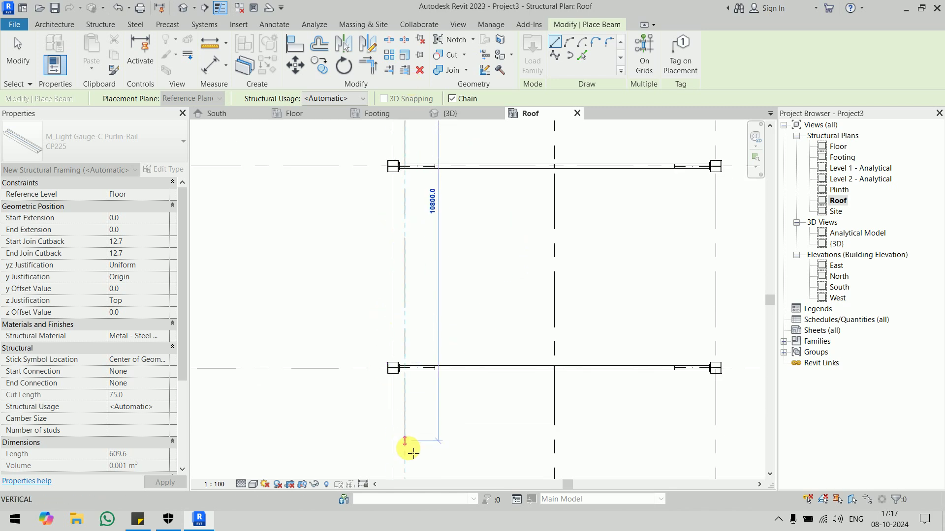
{"action": "mouse_move", "coordinate": [412, 452]}
{"action": "middle_mouse_down"}
{"action": "mouse_move", "coordinate": [428, 126]}
{"action": "mouse_move", "coordinate": [414, 207]}
{"action": "middle_mouse_up"}
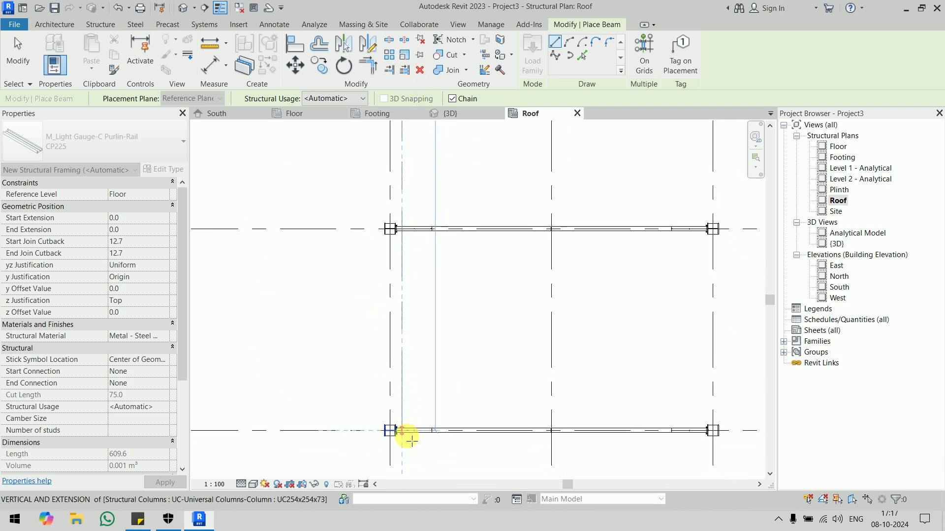
{"action": "scroll", "coordinate": [410, 444], "scroll_direction": "up", "scroll_amount": 3}
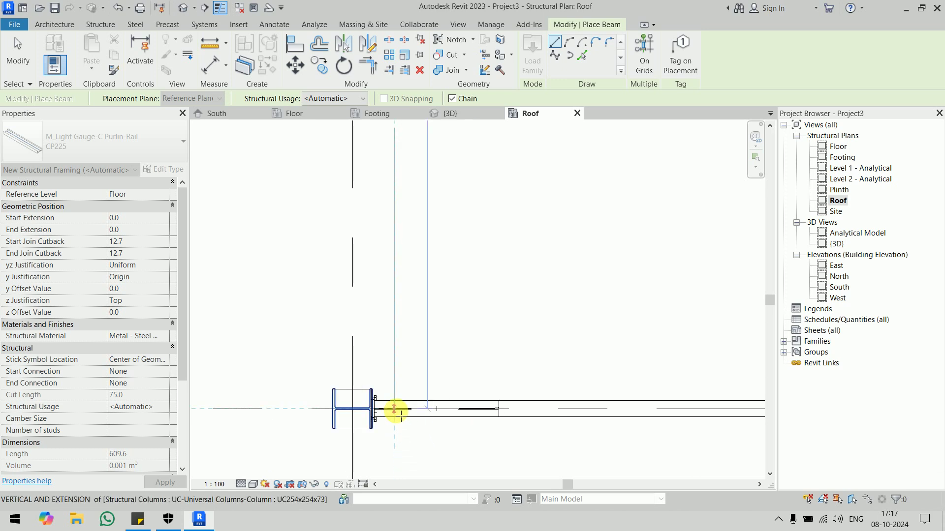
{"action": "left_click", "coordinate": [433, 402]}
{"action": "key", "text": "Escape"}
{"action": "key", "text": "Escape"}
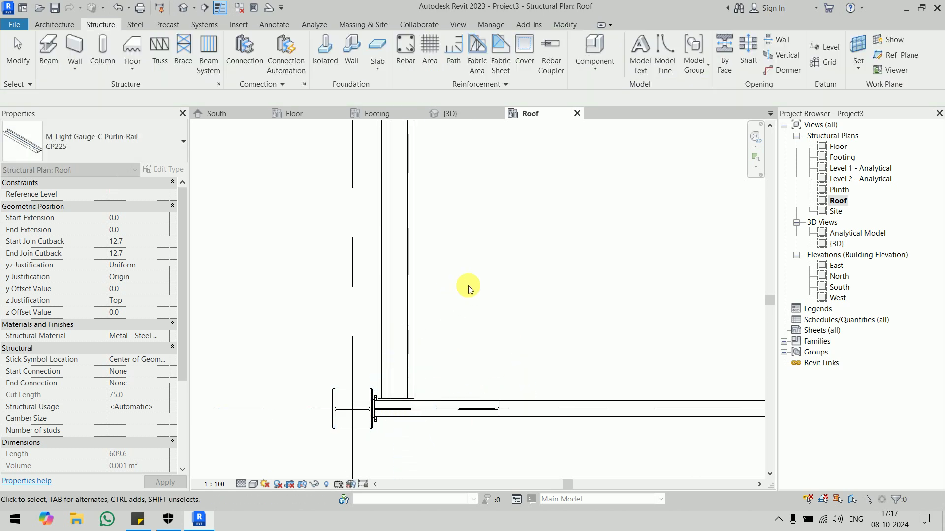
{"action": "left_click", "coordinate": [454, 115]}
- Set the CP225 purlin's Cross-Section Rotation to 90° and orbit to check it
{"action": "scroll", "coordinate": [436, 406], "scroll_direction": "up", "scroll_amount": 3}
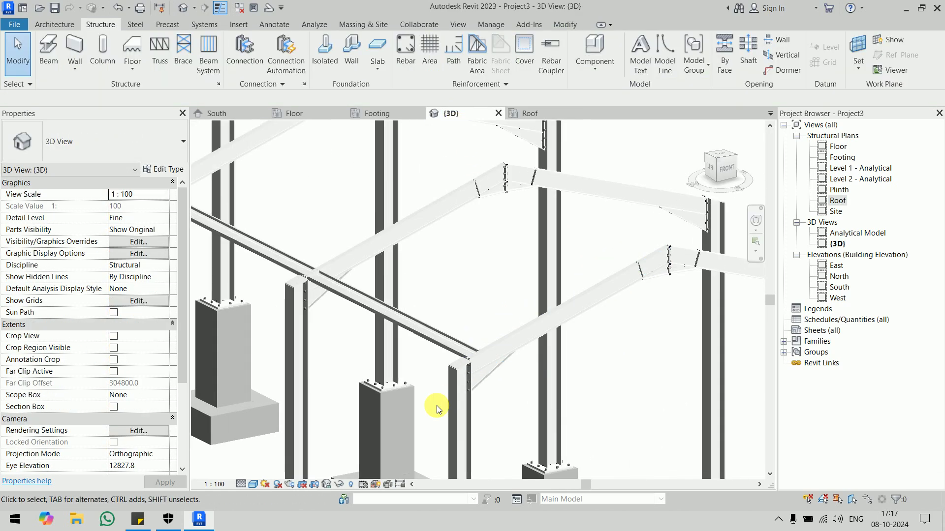
{"action": "scroll", "coordinate": [496, 382], "scroll_direction": "up", "scroll_amount": 2}
{"action": "middle_click_drag", "start_coordinate": [496, 383], "coordinate": [364, 362]}
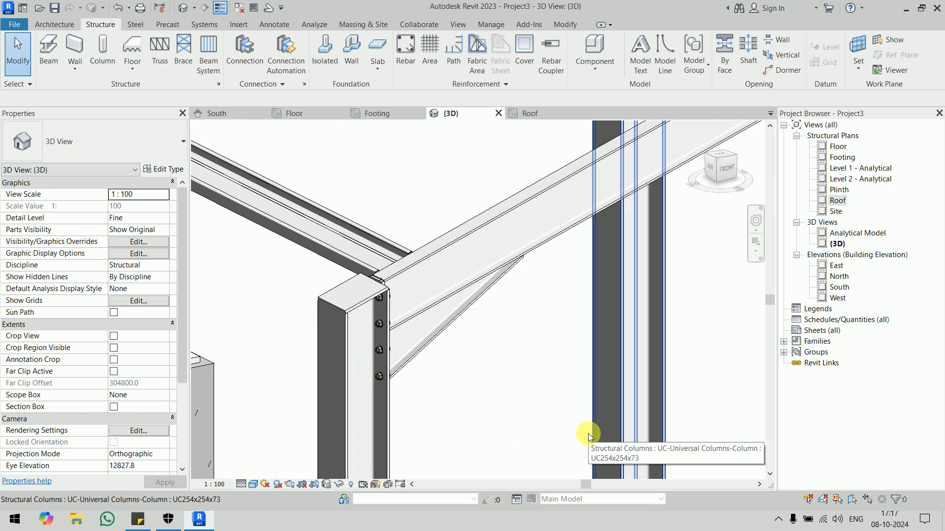
{"action": "left_click", "coordinate": [341, 210]}
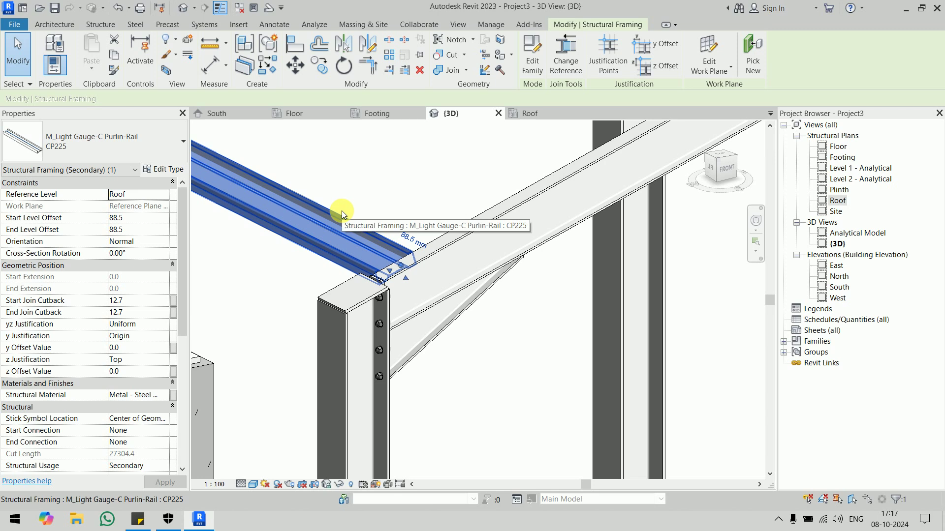
{"action": "left_click", "coordinate": [139, 254]}
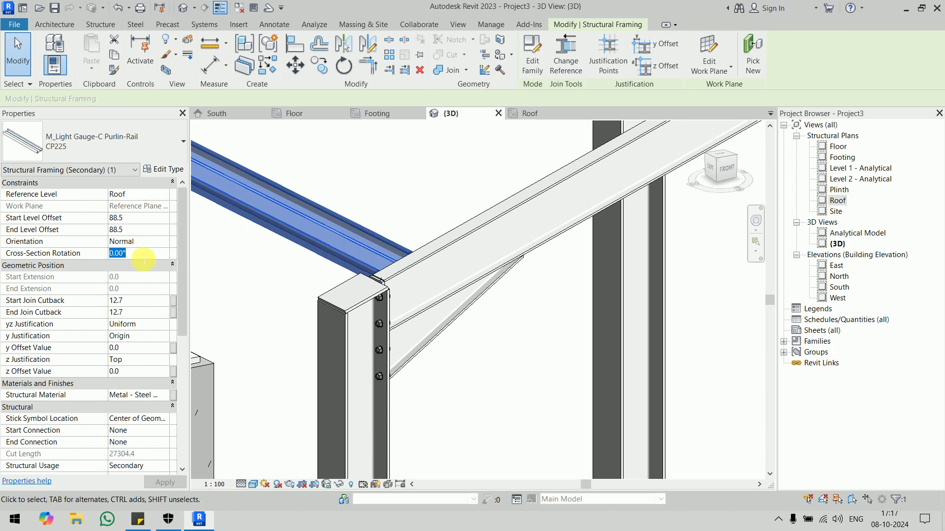
{"action": "type", "text": "90"}
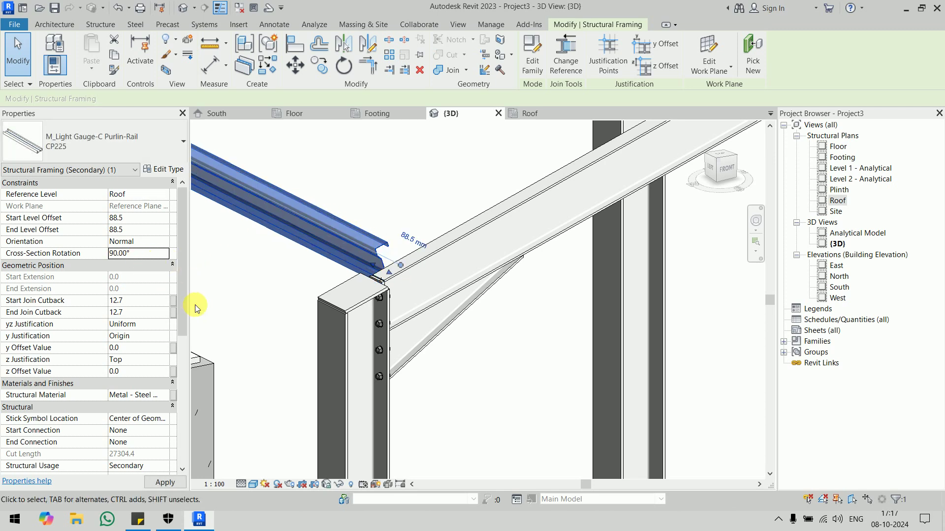
{"action": "middle_click_drag", "start_coordinate": [195, 305], "coordinate": [495, 291]}
{"action": "middle_click_drag", "start_coordinate": [495, 323], "coordinate": [405, 214], "text": "shift"}
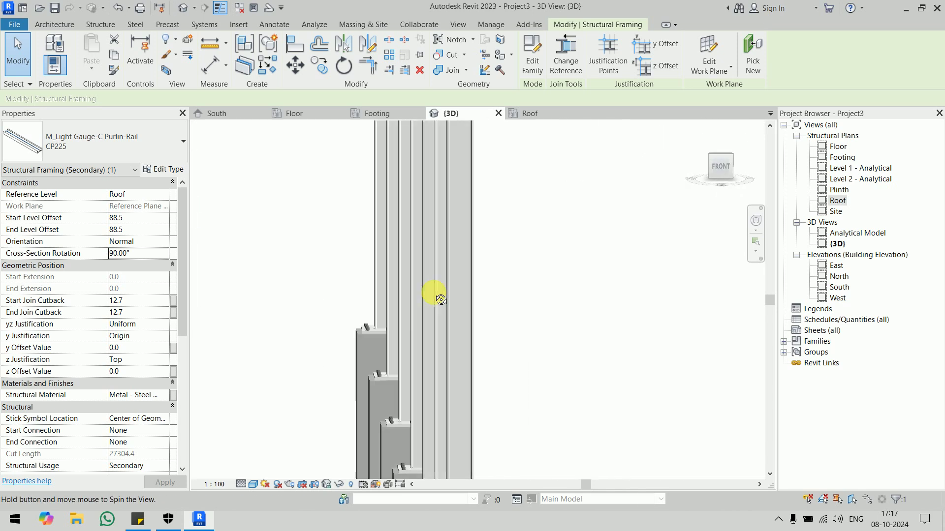
{"action": "left_click", "coordinate": [211, 113]}
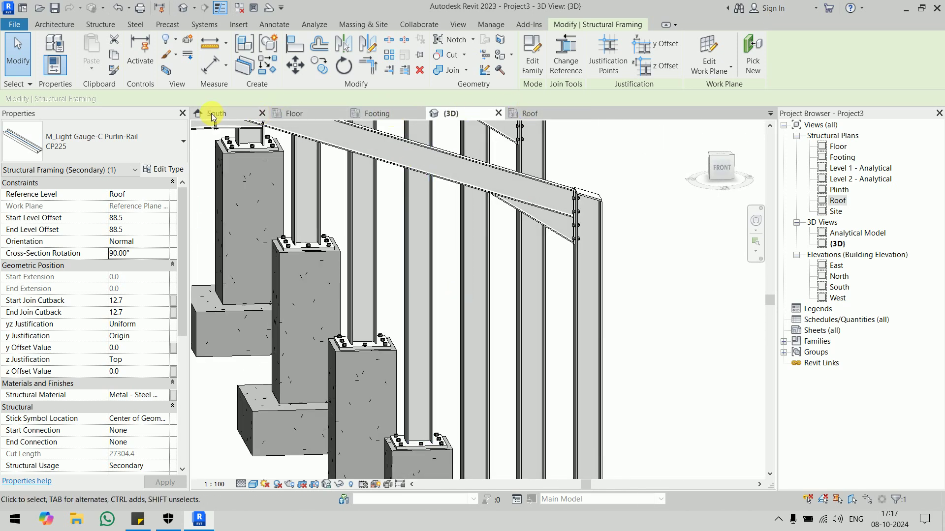
{"action": "scroll", "coordinate": [339, 268], "scroll_direction": "up", "scroll_amount": 3}
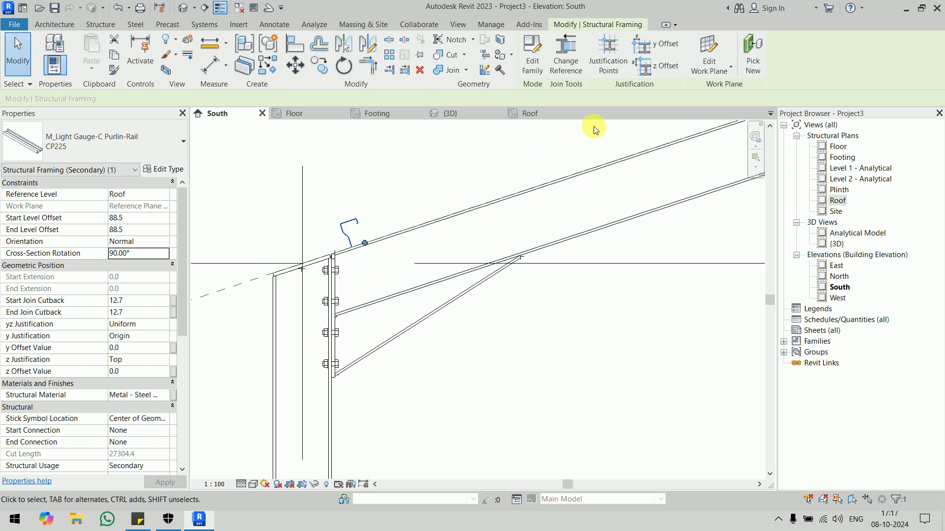
- Re-pick the purlin's justification point so its C-profile sits on the rafter top
{"action": "left_click", "coordinate": [608, 72]}
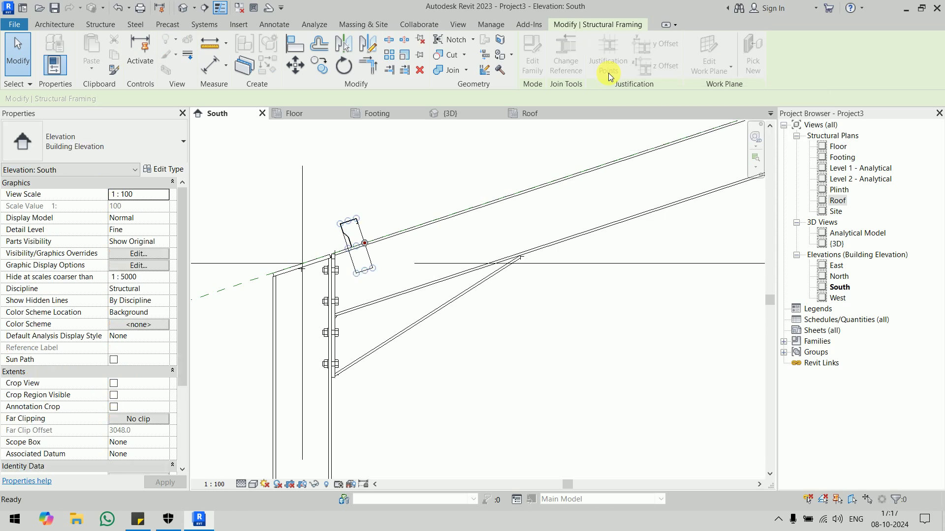
{"action": "left_click", "coordinate": [366, 274]}
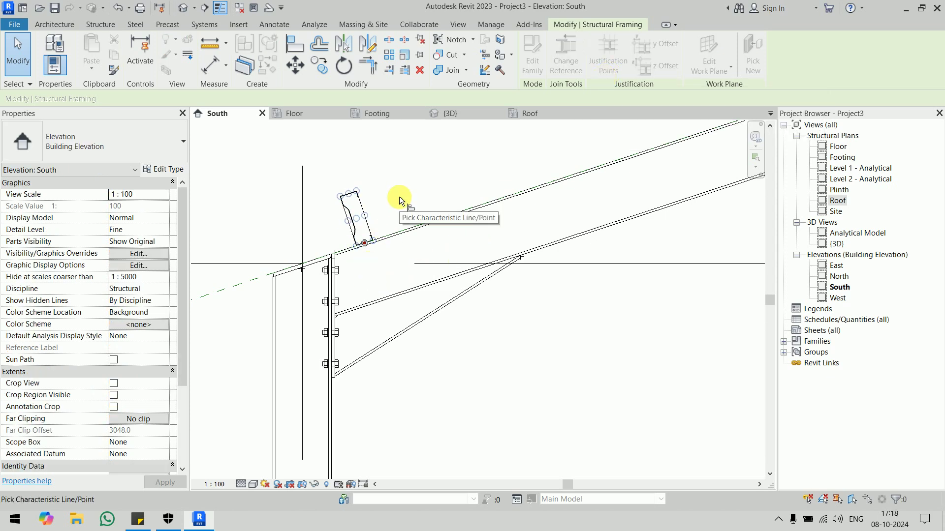
{"action": "right_click", "coordinate": [401, 170]}
{"action": "left_click", "coordinate": [414, 175]}
{"action": "right_click", "coordinate": [414, 176]}
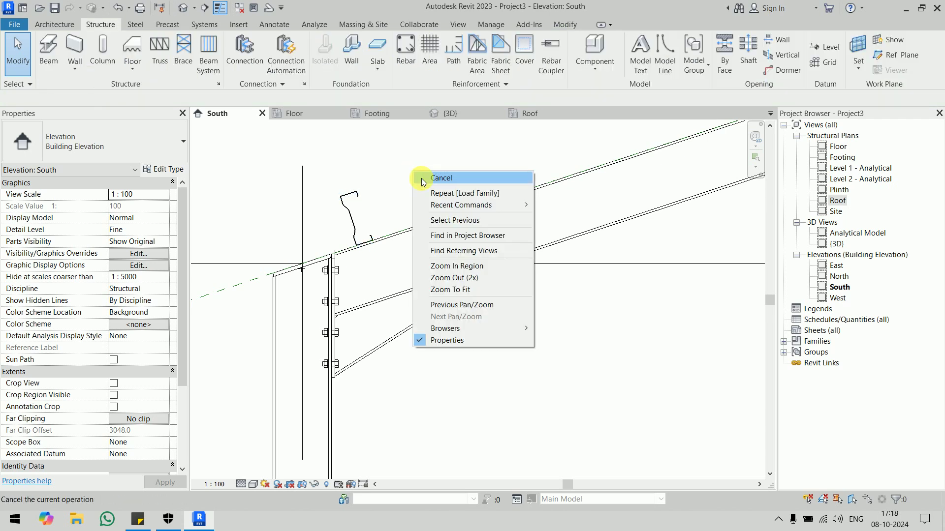
{"action": "left_click", "coordinate": [416, 175]}
{"action": "left_click", "coordinate": [350, 192]}
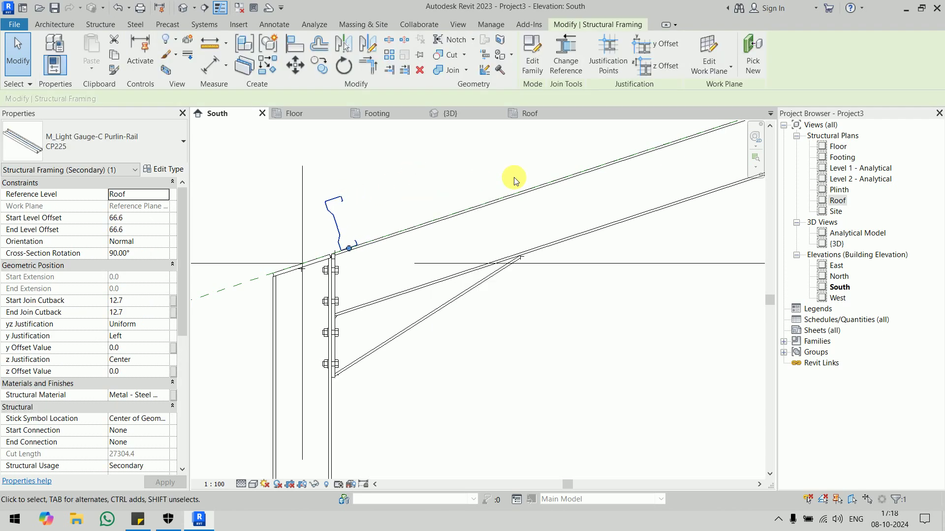
{"action": "key", "text": "Escape"}
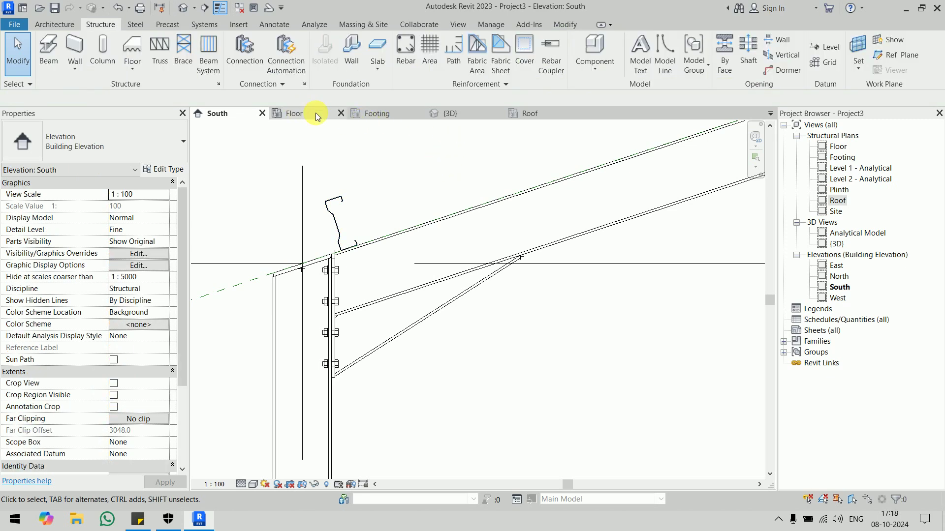
- In the Roof plan, stretch the purlin's far end to the beam intersection
{"action": "left_click", "coordinate": [522, 114]}
{"action": "scroll", "coordinate": [401, 447], "scroll_direction": "up", "scroll_amount": 2}
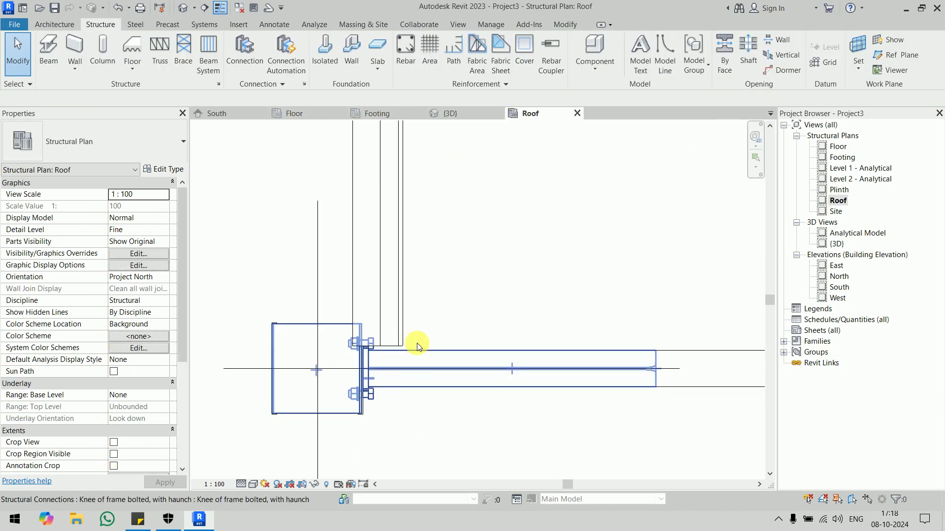
{"action": "left_click", "coordinate": [407, 314]}
{"action": "scroll", "coordinate": [390, 392], "scroll_direction": "up", "scroll_amount": 3}
{"action": "mouse_move", "coordinate": [382, 340]}
{"action": "left_mouse_down"}
{"action": "mouse_move", "coordinate": [381, 398]}
{"action": "mouse_move", "coordinate": [377, 379]}
{"action": "left_mouse_up"}
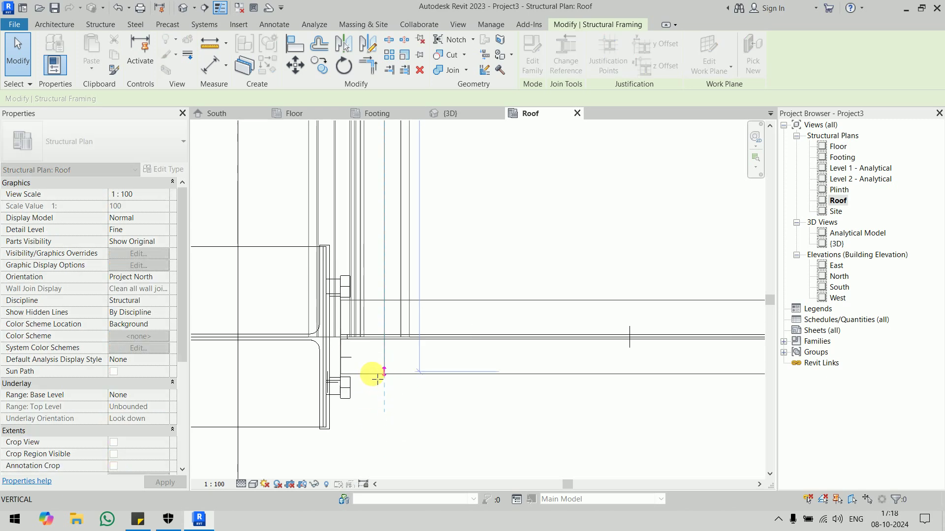
{"action": "scroll", "coordinate": [380, 385], "scroll_direction": "up", "scroll_amount": 1}
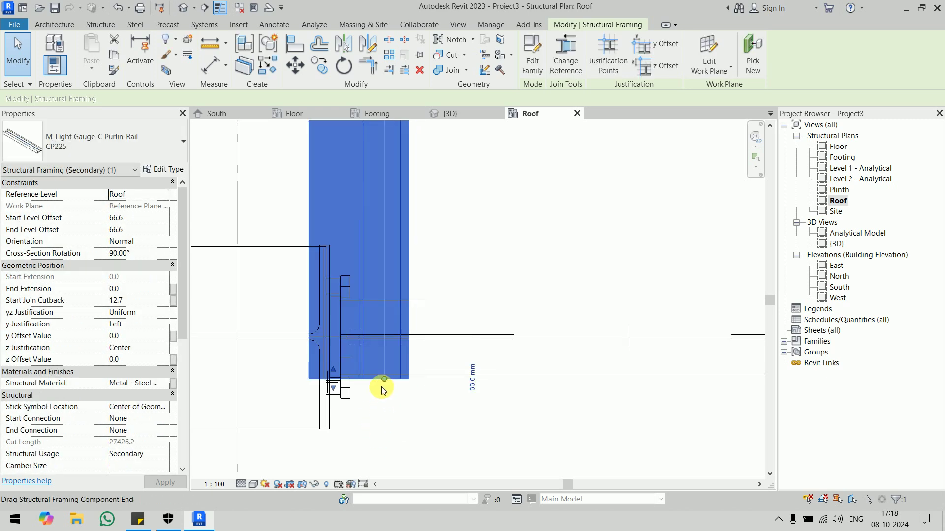
{"action": "scroll", "coordinate": [380, 379], "scroll_direction": "up", "scroll_amount": 2}
{"action": "left_click_drag", "start_coordinate": [392, 357], "coordinate": [396, 339]}
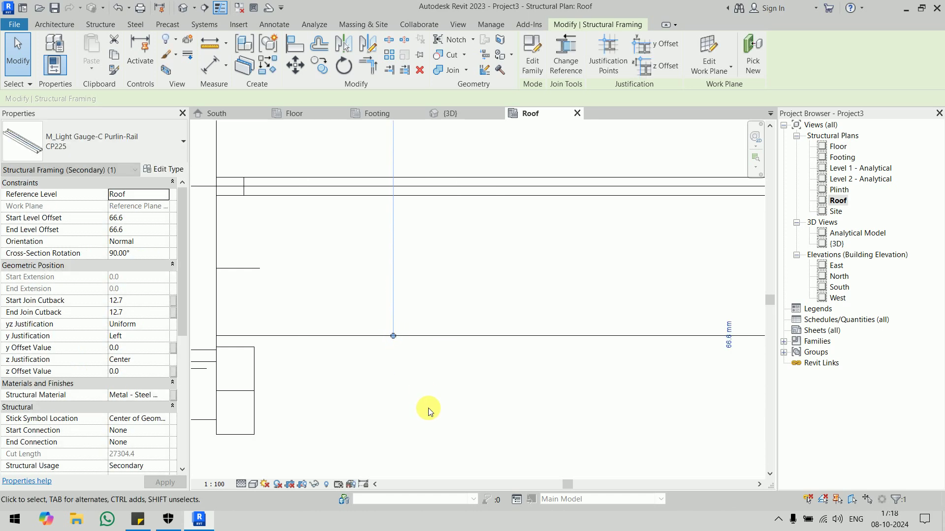
{"action": "left_click", "coordinate": [428, 409]}
{"action": "scroll", "coordinate": [428, 409], "scroll_direction": "down", "scroll_amount": 2}
{"action": "scroll", "coordinate": [447, 289], "scroll_direction": "up", "scroll_amount": 4}
{"action": "left_click", "coordinate": [413, 391]}
{"action": "scroll", "coordinate": [426, 347], "scroll_direction": "up", "scroll_amount": 2}
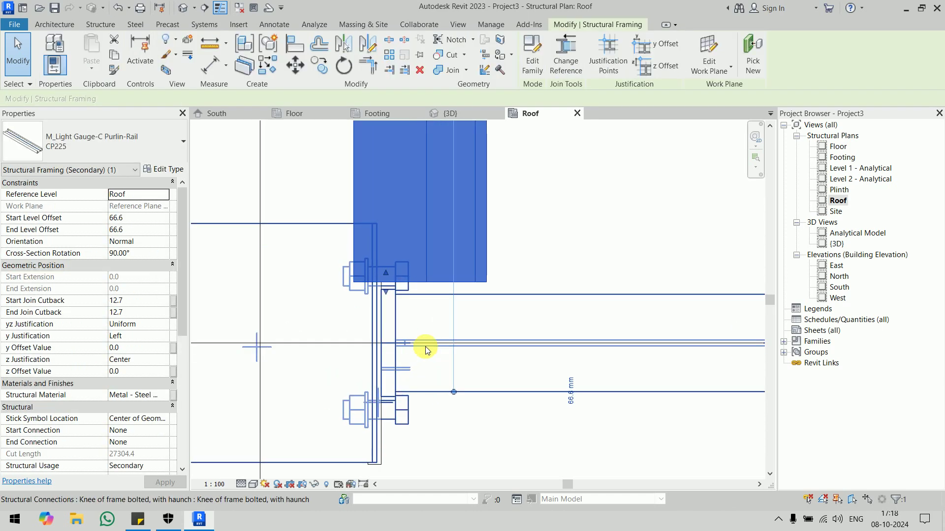
{"action": "scroll", "coordinate": [386, 281], "scroll_direction": "up", "scroll_amount": 2}
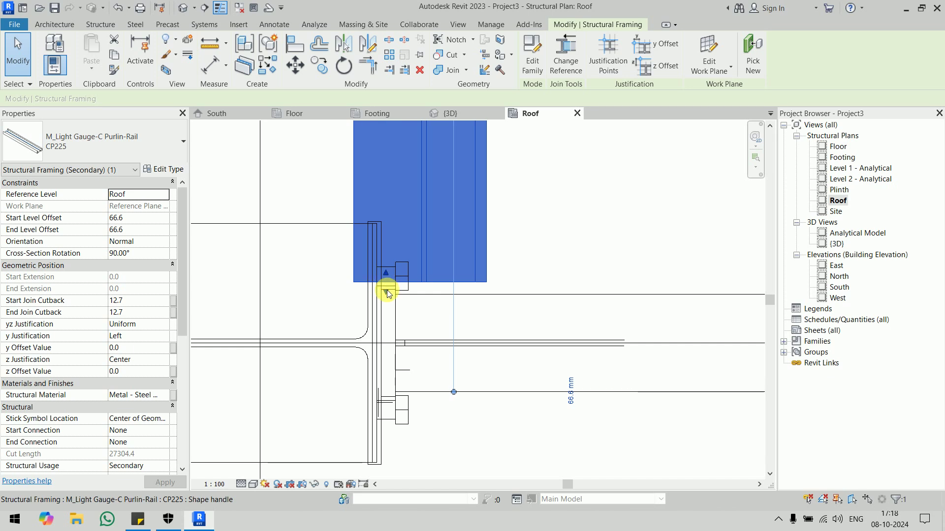
{"action": "left_click_drag", "start_coordinate": [387, 294], "coordinate": [386, 400]}
{"action": "left_click", "coordinate": [486, 418]}
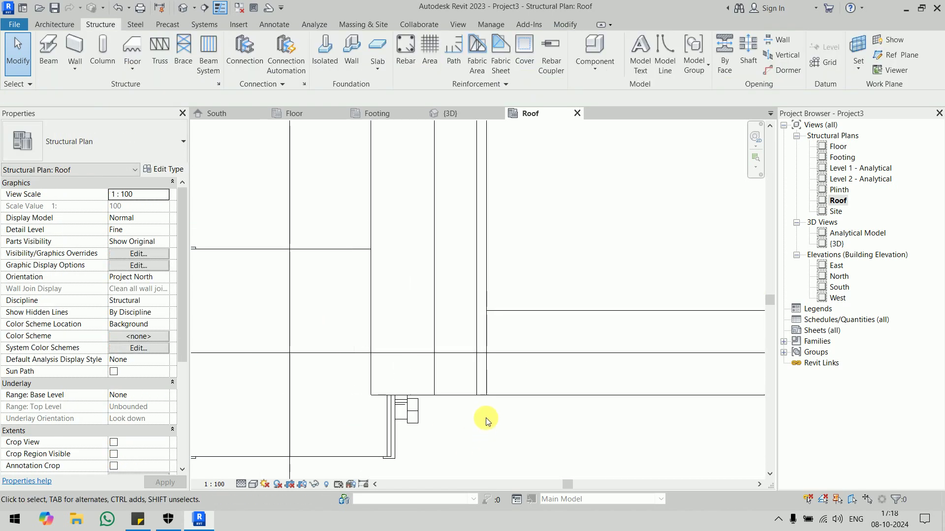
- Extend the purlin's start at the grid 1 corner, giving a 27553.1 cut length
{"action": "scroll", "coordinate": [485, 418], "scroll_direction": "down", "scroll_amount": 3}
{"action": "middle_click_drag", "start_coordinate": [486, 411], "coordinate": [489, 228]}
{"action": "scroll", "coordinate": [495, 207], "scroll_direction": "down", "scroll_amount": 3}
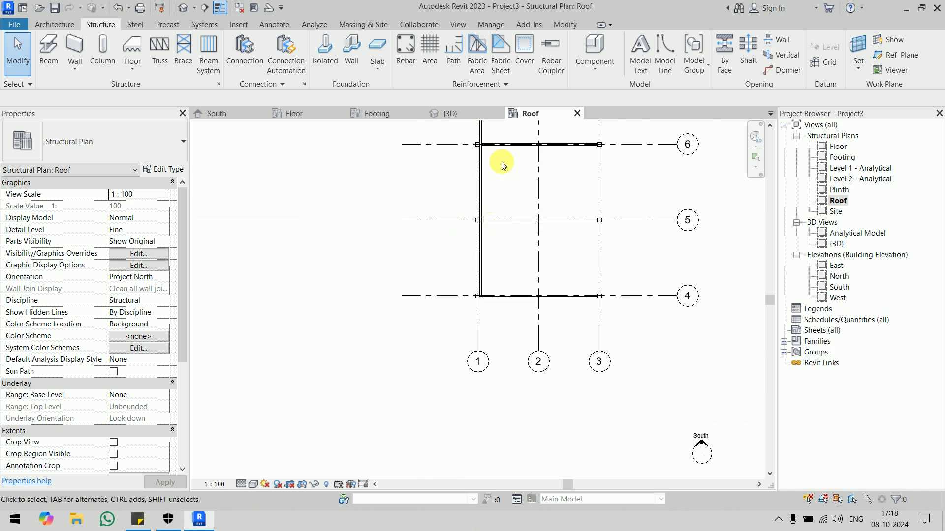
{"action": "middle_click_drag", "start_coordinate": [502, 166], "coordinate": [453, 516]}
{"action": "scroll", "coordinate": [451, 264], "scroll_direction": "up", "scroll_amount": 5}
{"action": "middle_click_drag", "start_coordinate": [416, 173], "coordinate": [477, 406]}
{"action": "left_click", "coordinate": [386, 393]}
{"action": "scroll", "coordinate": [394, 393], "scroll_direction": "up", "scroll_amount": 2}
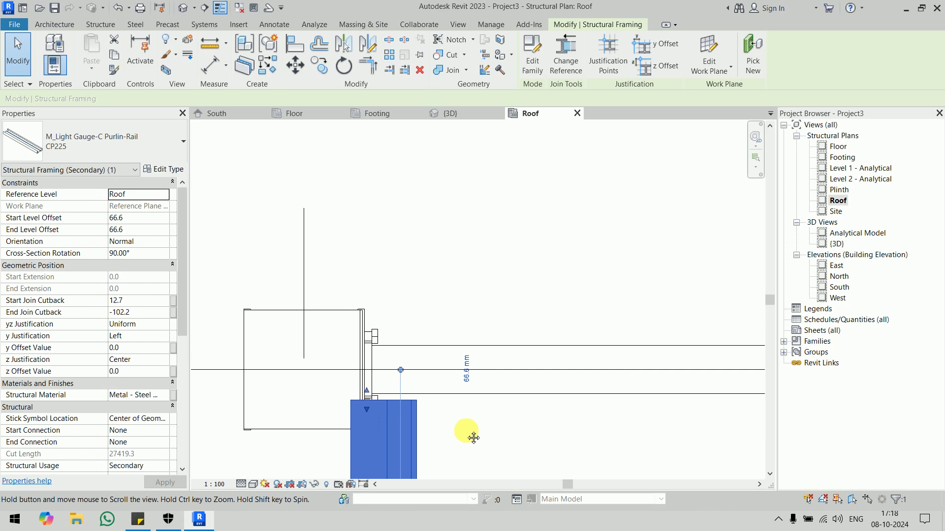
{"action": "middle_click_drag", "start_coordinate": [473, 438], "coordinate": [482, 457]}
{"action": "left_click_drag", "start_coordinate": [376, 411], "coordinate": [379, 366]}
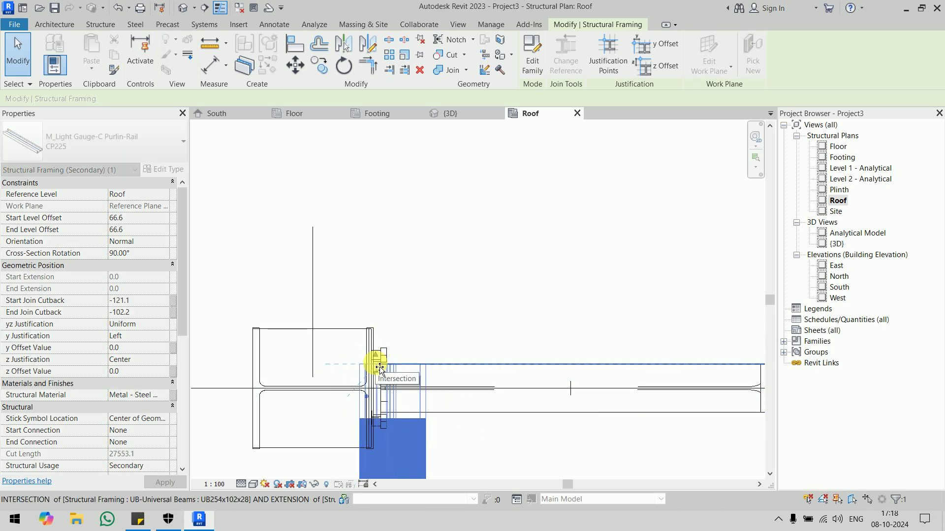
{"action": "left_click", "coordinate": [461, 260]}
{"action": "scroll", "coordinate": [461, 260], "scroll_direction": "down", "scroll_amount": 3}
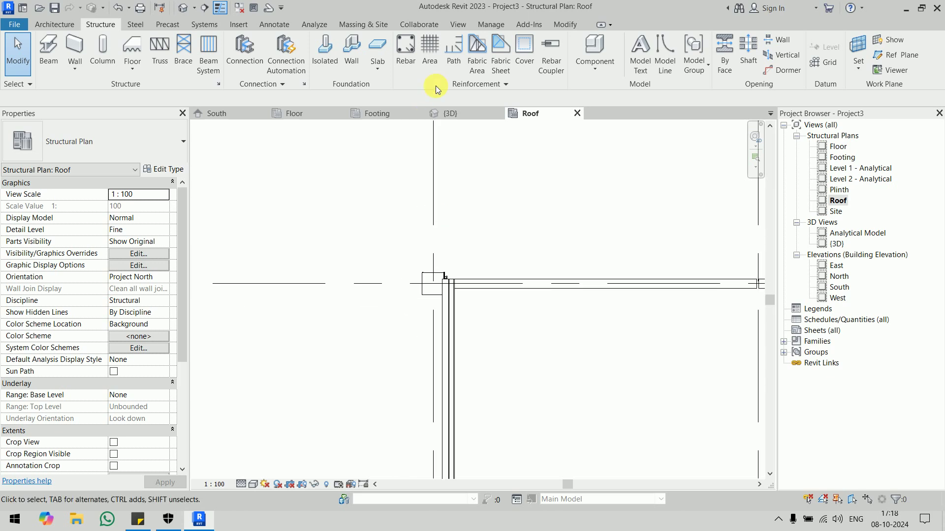
- Check the purlin in 3D, then select the eave purlin in the South elevation
{"action": "left_click", "coordinate": [454, 112]}
{"action": "scroll", "coordinate": [420, 314], "scroll_direction": "down", "scroll_amount": 5}
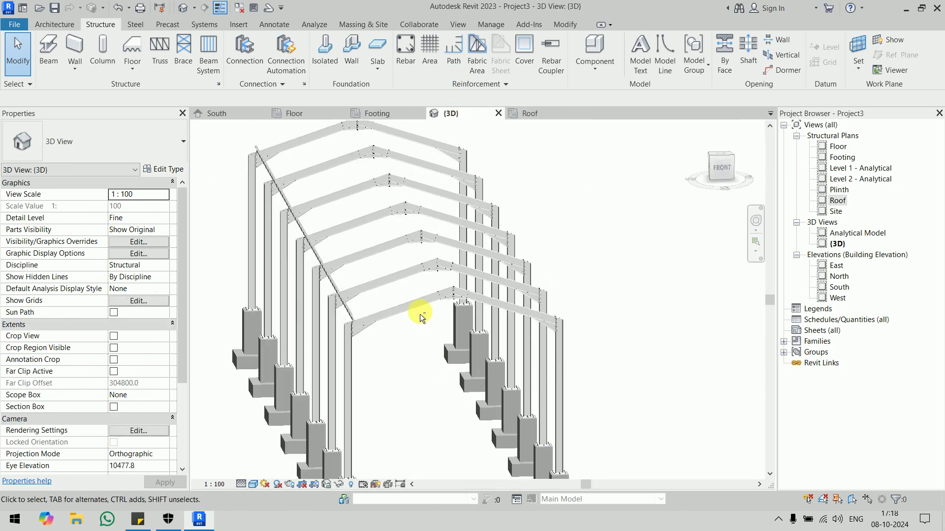
{"action": "middle_click_drag", "start_coordinate": [420, 314], "coordinate": [453, 270], "text": "shift"}
{"action": "scroll", "coordinate": [436, 253], "scroll_direction": "up", "scroll_amount": 3}
{"action": "scroll", "coordinate": [481, 246], "scroll_direction": "up", "scroll_amount": 3}
{"action": "scroll", "coordinate": [481, 246], "scroll_direction": "up", "scroll_amount": 2}
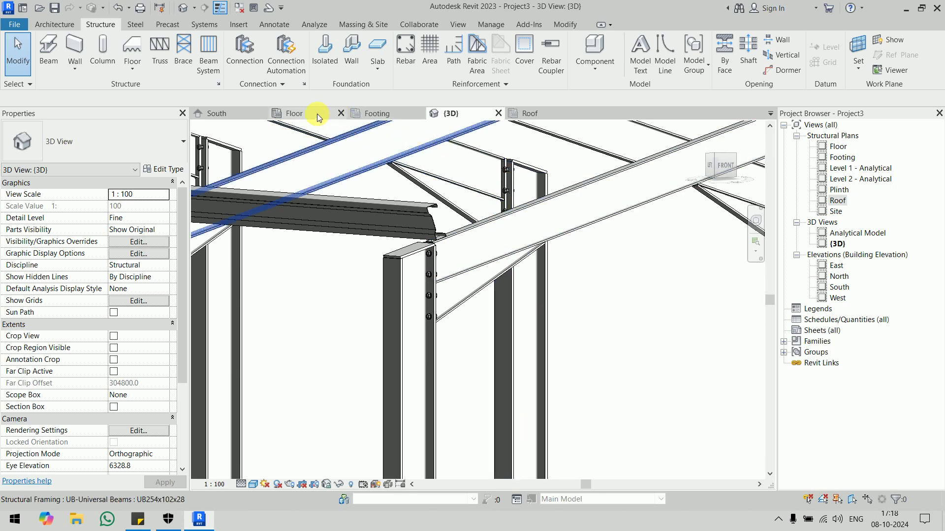
{"action": "left_click", "coordinate": [224, 116]}
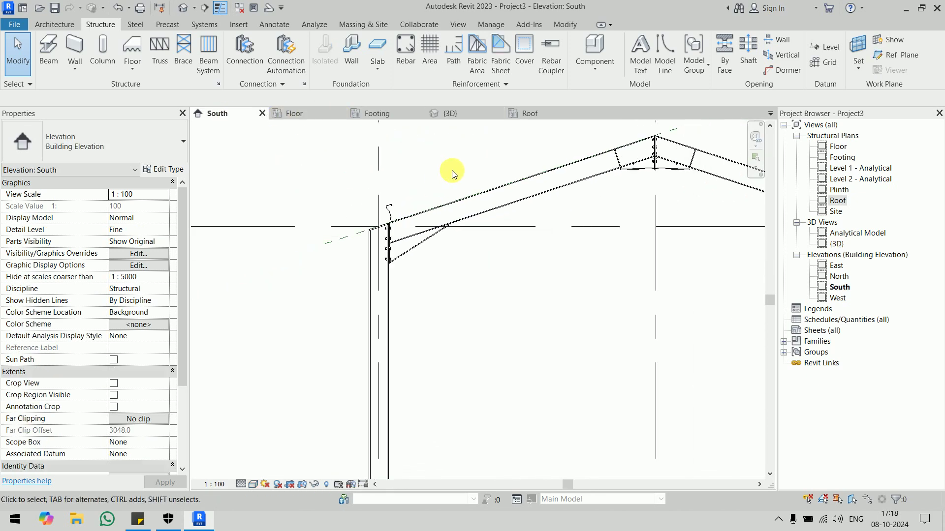
{"action": "middle_click_drag", "start_coordinate": [450, 168], "coordinate": [326, 285]}
{"action": "left_click", "coordinate": [276, 284]}
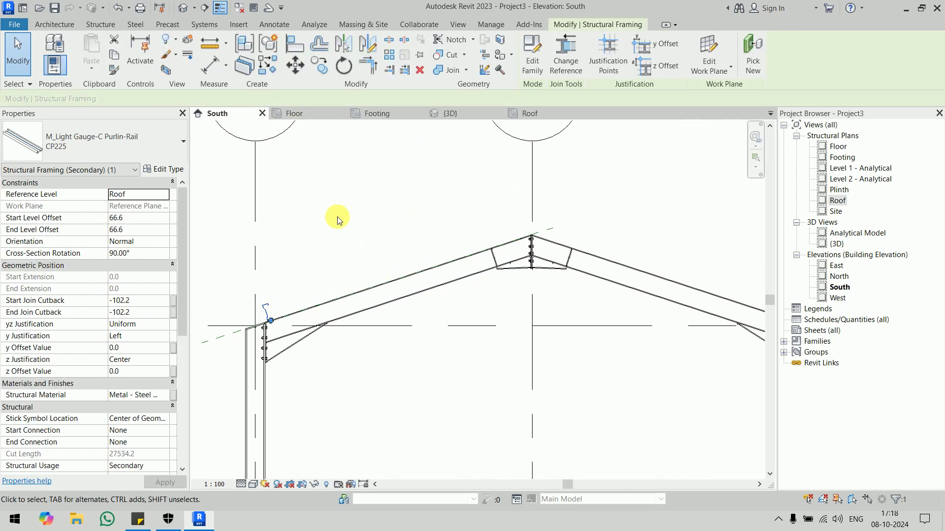
- Array the eave purlin at 450 spacing up the rafter, with the count reduced to 8
{"action": "left_click", "coordinate": [391, 59]}
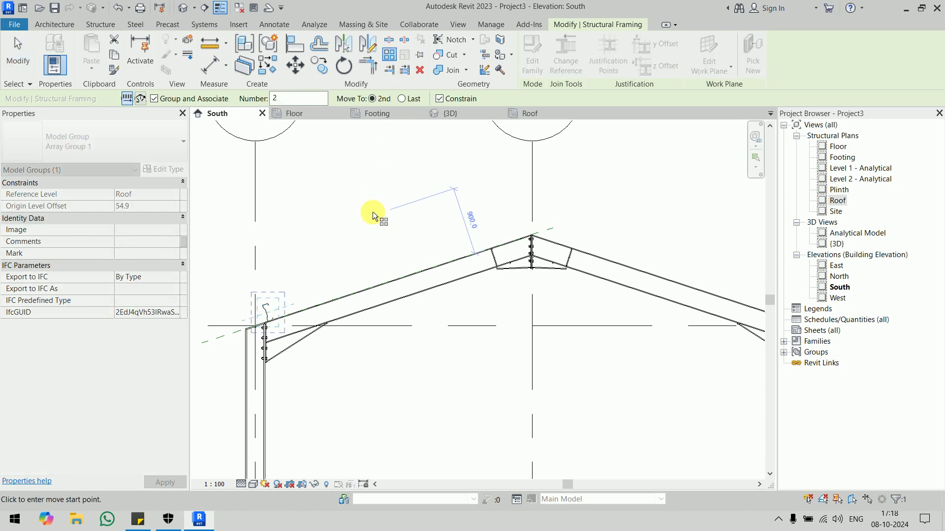
{"action": "left_click", "coordinate": [270, 308]}
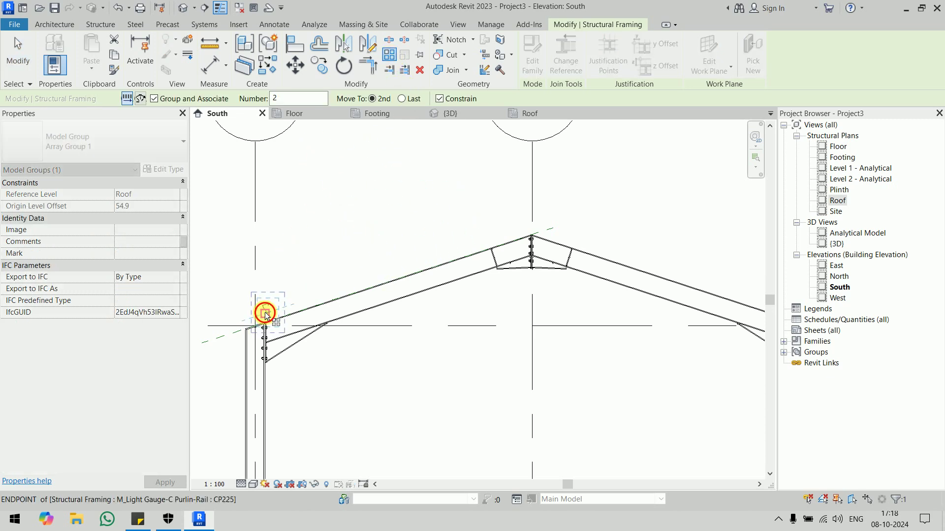
{"action": "left_click", "coordinate": [264, 315]}
{"action": "type", "text": "45"}
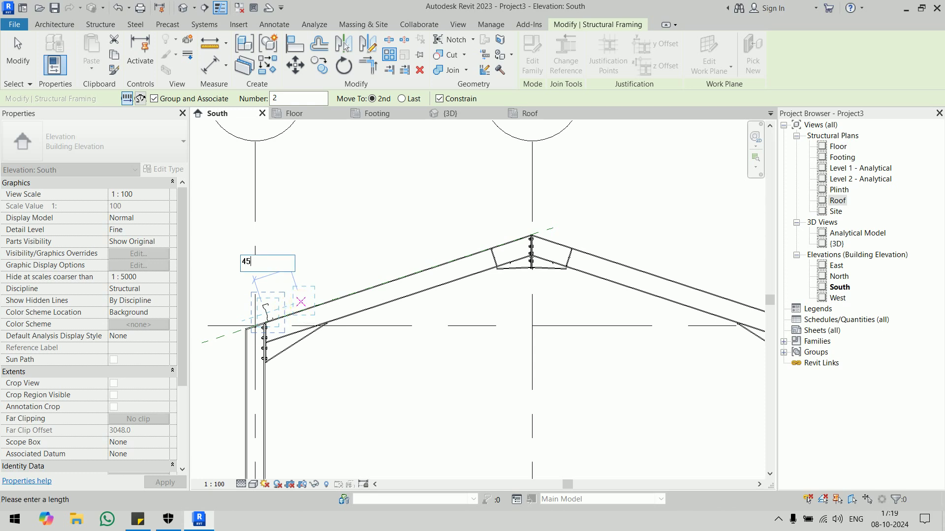
{"action": "type", "text": "0"}
{"action": "key", "text": "Return"}
{"action": "type", "text": "10"}
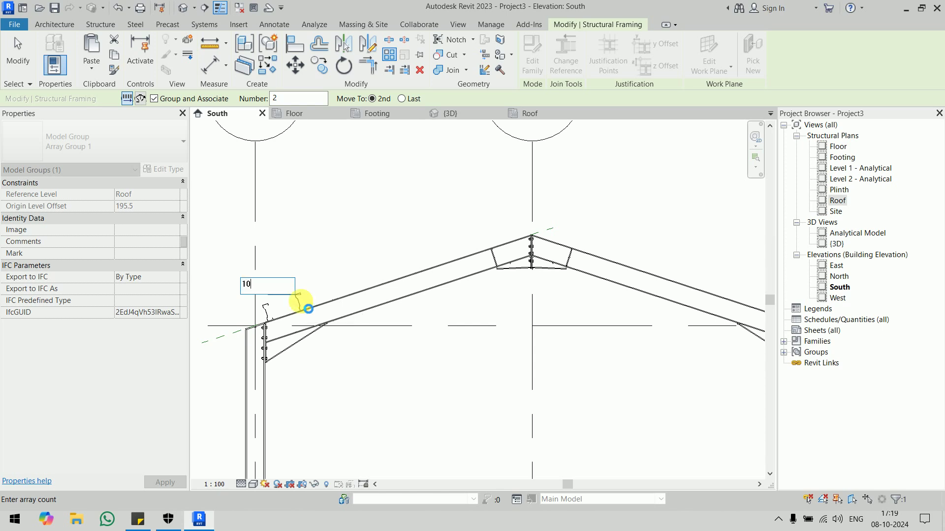
{"action": "key", "text": "Return"}
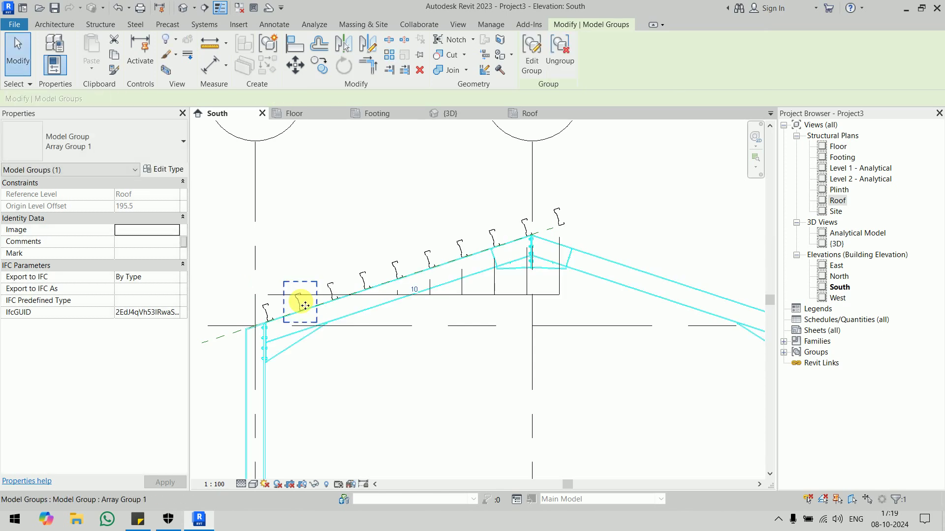
{"action": "left_click", "coordinate": [414, 291]}
{"action": "type", "text": "8"}
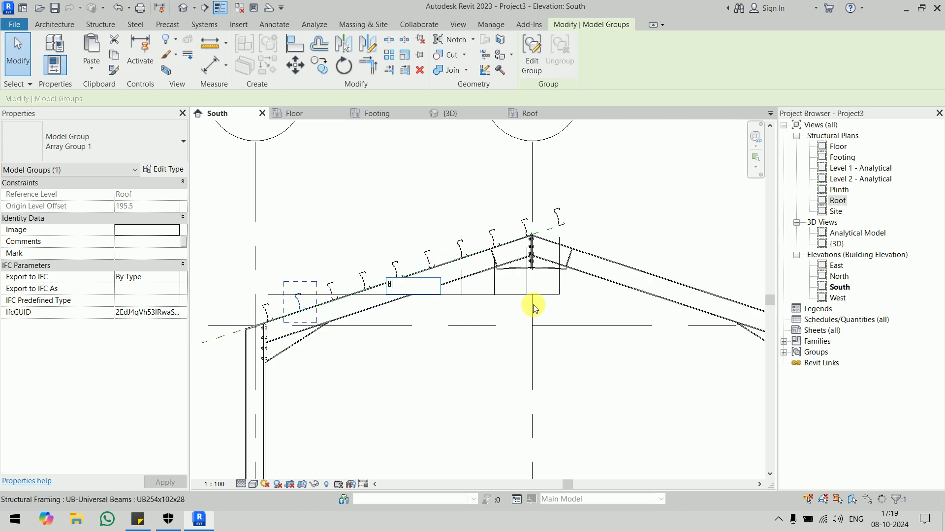
{"action": "key", "text": "Return"}
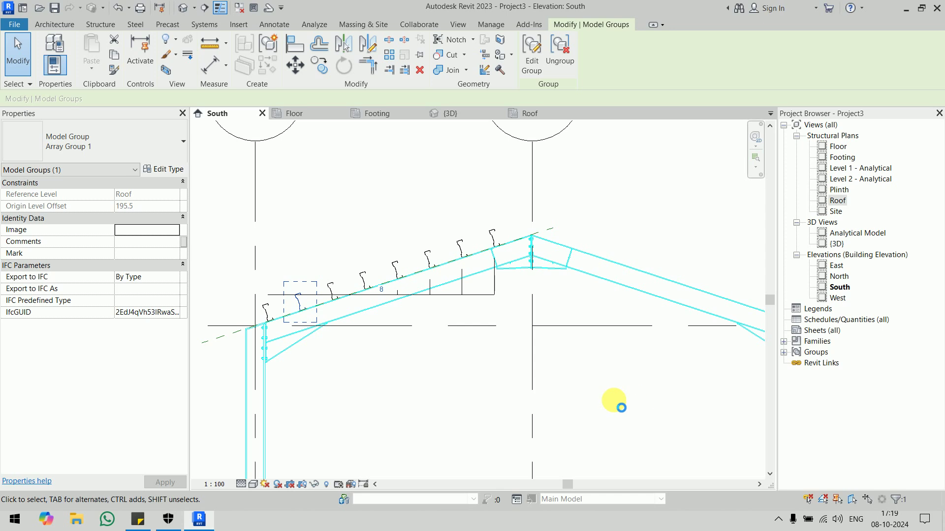
{"action": "left_click", "coordinate": [605, 393]}
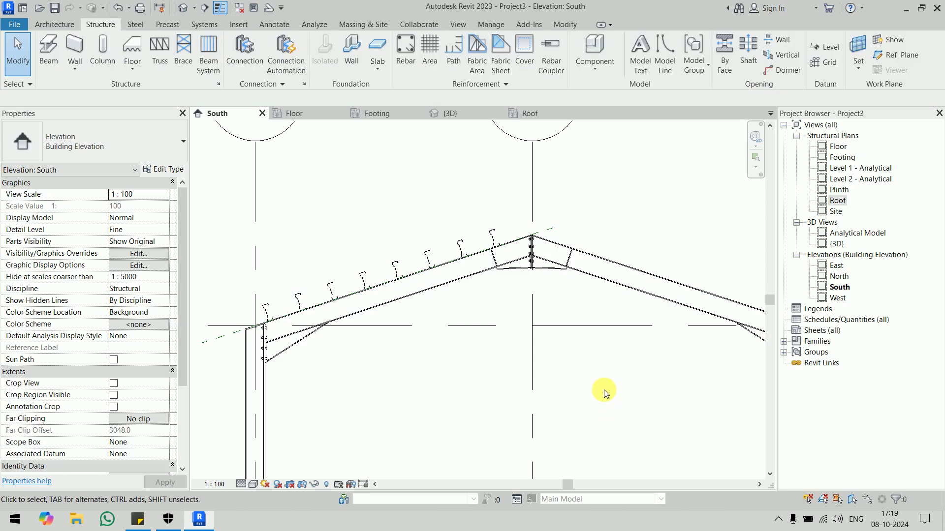
- Mirror the eight-purlin array about grid 2 onto the grid 3 rafter in the Roof plan
{"action": "left_click", "coordinate": [493, 230]}
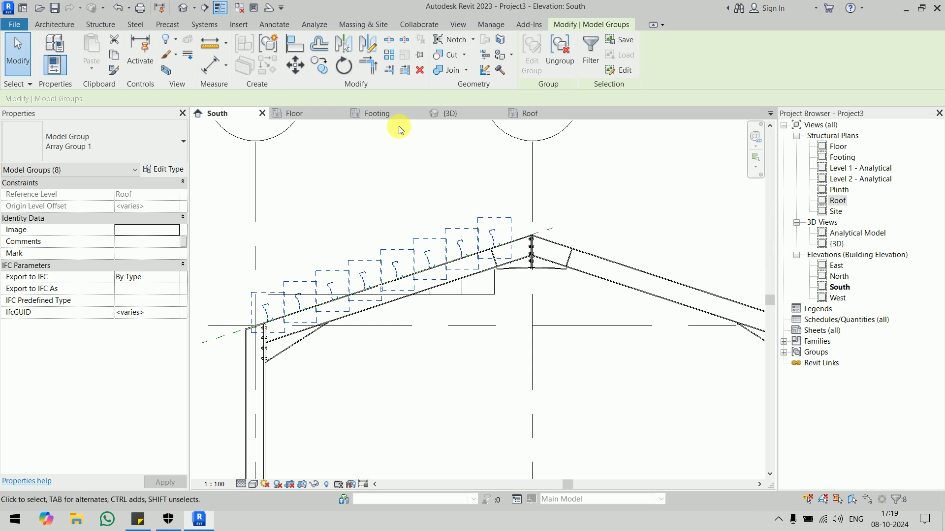
{"action": "left_click", "coordinate": [519, 119]}
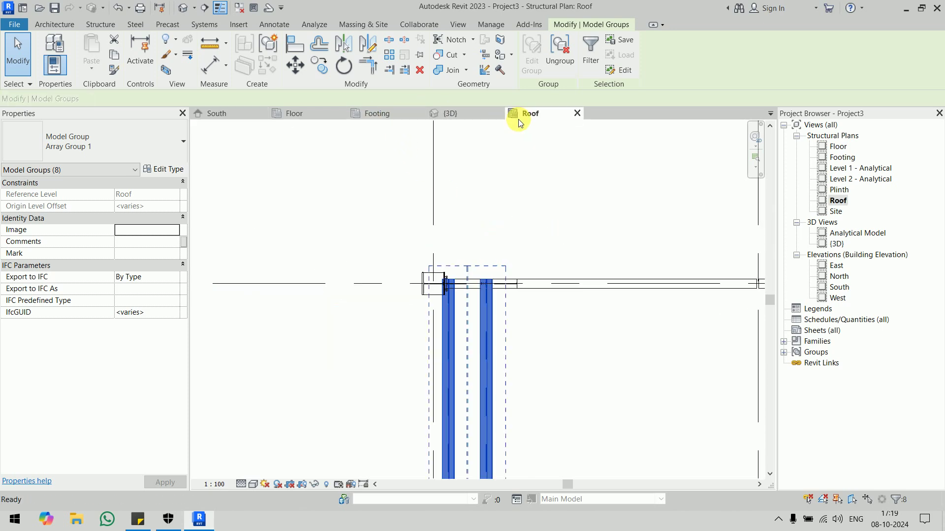
{"action": "mouse_move", "coordinate": [560, 210]}
{"action": "middle_mouse_down"}
{"action": "mouse_move", "coordinate": [462, 154]}
{"action": "mouse_move", "coordinate": [396, 135]}
{"action": "middle_mouse_up"}
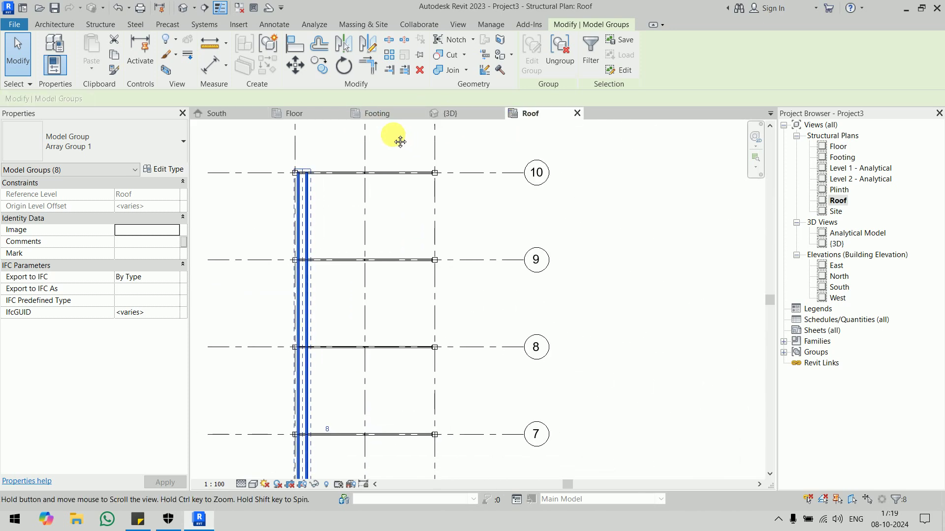
{"action": "scroll", "coordinate": [401, 142], "scroll_direction": "down", "scroll_amount": 3}
{"action": "scroll", "coordinate": [544, 176], "scroll_direction": "down", "scroll_amount": 1}
{"action": "middle_click_drag", "start_coordinate": [543, 176], "coordinate": [565, 215]}
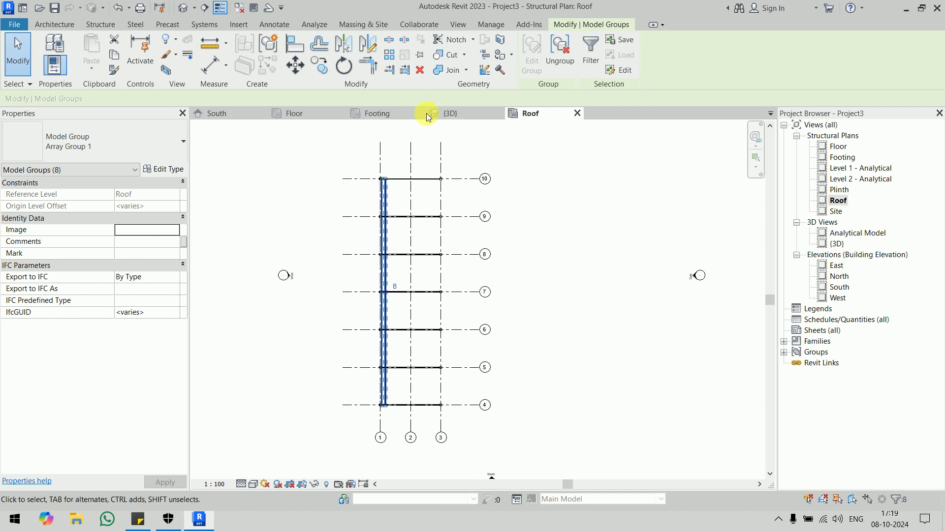
{"action": "left_click", "coordinate": [348, 49]}
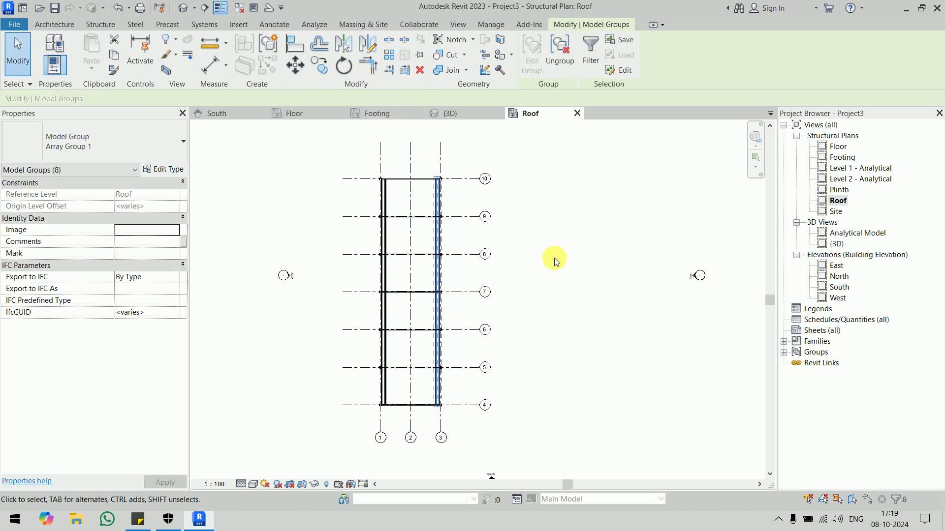
{"action": "key", "text": "Escape"}
- Orbit the 3D model to inspect the purlins on both roof slopes
{"action": "left_click", "coordinate": [451, 113]}
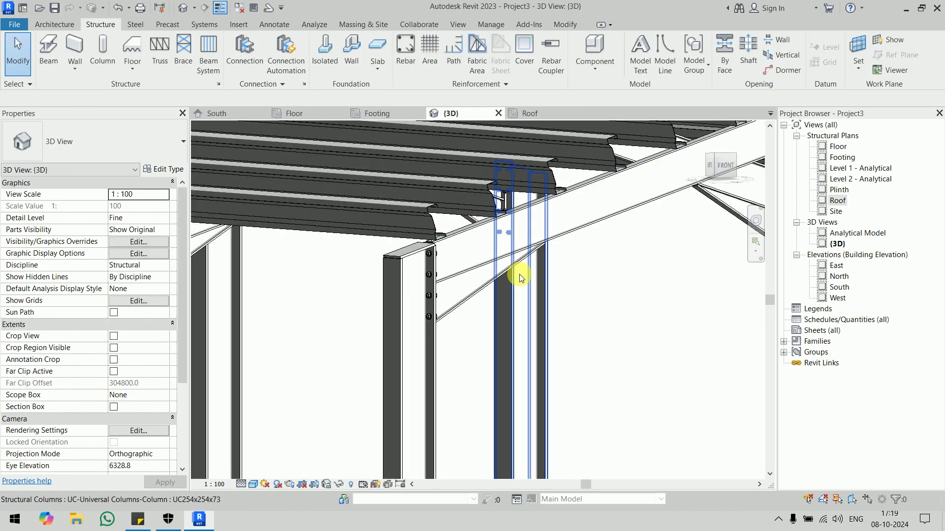
{"action": "scroll", "coordinate": [525, 279], "scroll_direction": "down", "scroll_amount": 2}
{"action": "scroll", "coordinate": [551, 299], "scroll_direction": "down", "scroll_amount": 3}
{"action": "scroll", "coordinate": [516, 289], "scroll_direction": "down", "scroll_amount": 3}
{"action": "scroll", "coordinate": [574, 289], "scroll_direction": "down", "scroll_amount": 1}
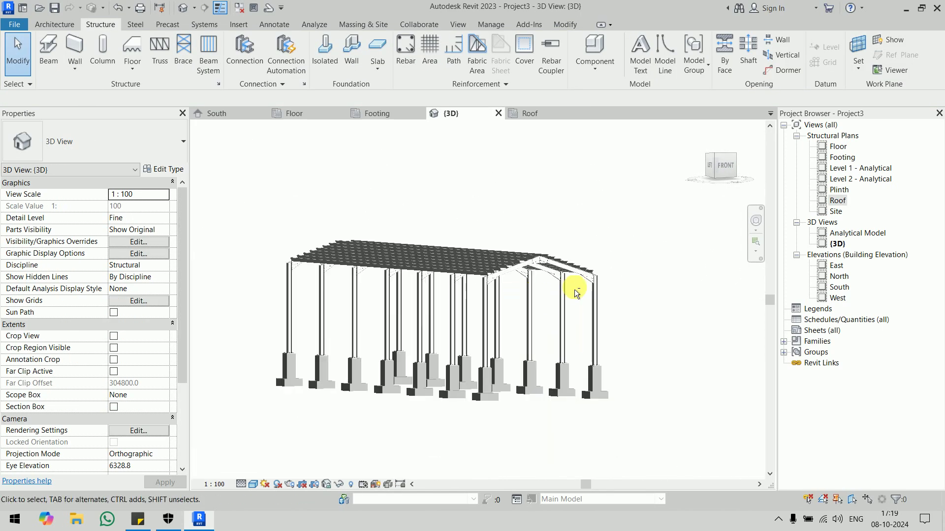
{"action": "mouse_move", "coordinate": [575, 289]}
{"action": "middle_mouse_down", "text": "shift"}
{"action": "mouse_move", "coordinate": [431, 348]}
{"action": "mouse_move", "coordinate": [605, 358]}
{"action": "middle_mouse_up", "text": "shift"}
{"action": "middle_click_drag", "start_coordinate": [660, 337], "coordinate": [642, 320]}
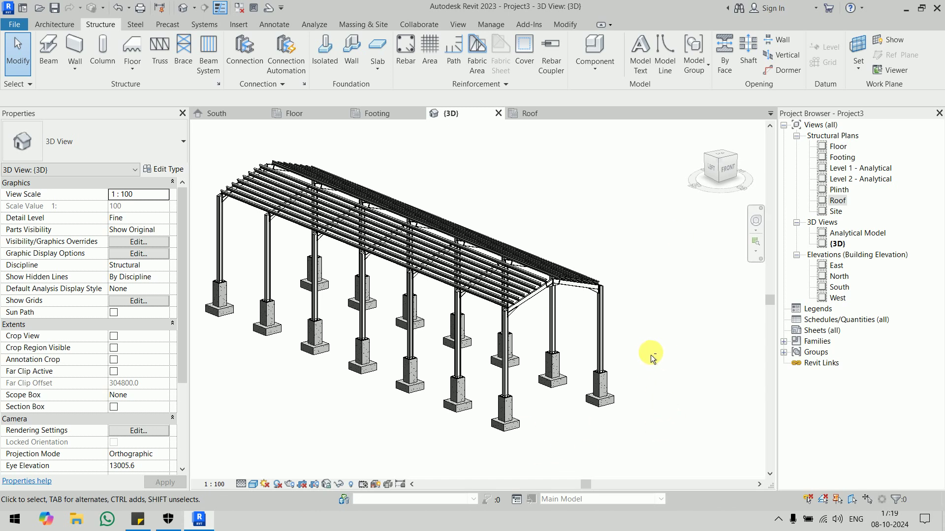
{"action": "mouse_move", "coordinate": [651, 355]}
{"action": "middle_mouse_down", "text": "shift"}
{"action": "mouse_move", "coordinate": [506, 317]}
{"action": "mouse_move", "coordinate": [333, 363]}
{"action": "mouse_move", "coordinate": [653, 355]}
{"action": "middle_mouse_up", "text": "shift"}
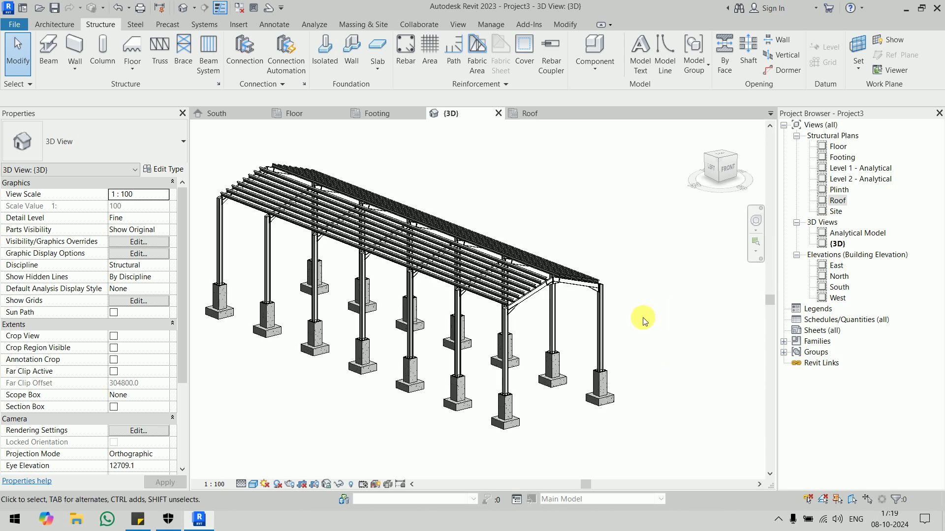
{"action": "middle_click_drag", "start_coordinate": [644, 321], "coordinate": [484, 319], "text": "shift"}
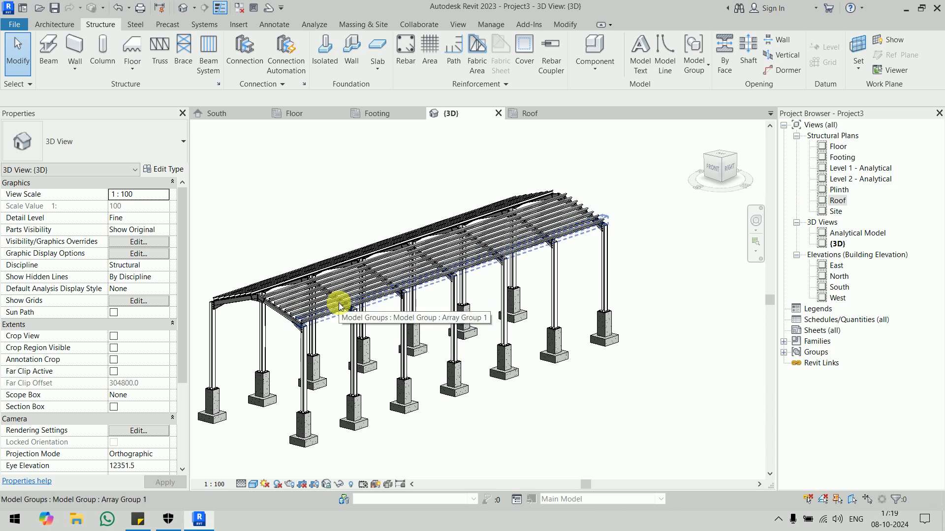
- Zoom the 3D view back out and open the East elevation
{"action": "scroll", "coordinate": [315, 315], "scroll_direction": "up", "scroll_amount": 4}
{"action": "scroll", "coordinate": [315, 315], "scroll_direction": "up", "scroll_amount": 2}
{"action": "scroll", "coordinate": [344, 287], "scroll_direction": "up", "scroll_amount": 2}
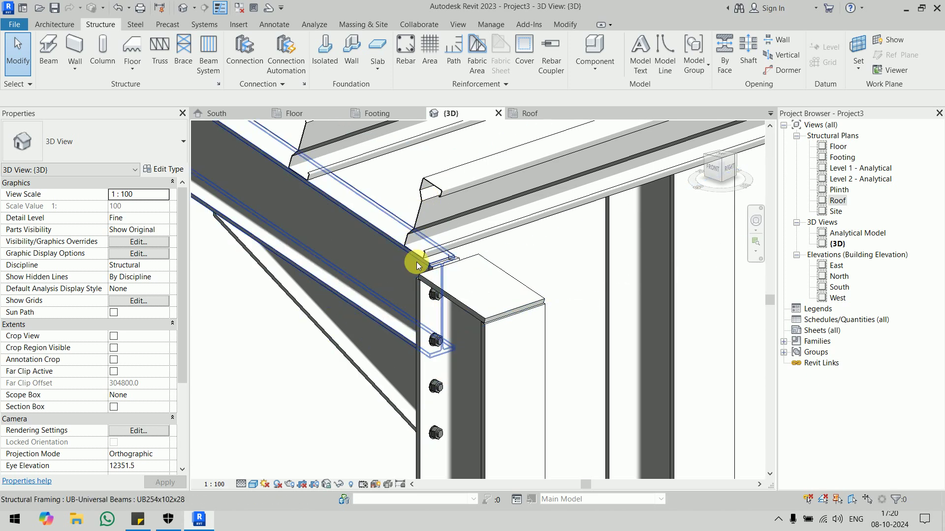
{"action": "scroll", "coordinate": [417, 266], "scroll_direction": "down", "scroll_amount": 2}
{"action": "scroll", "coordinate": [420, 242], "scroll_direction": "down", "scroll_amount": 3}
{"action": "scroll", "coordinate": [420, 244], "scroll_direction": "down", "scroll_amount": 3}
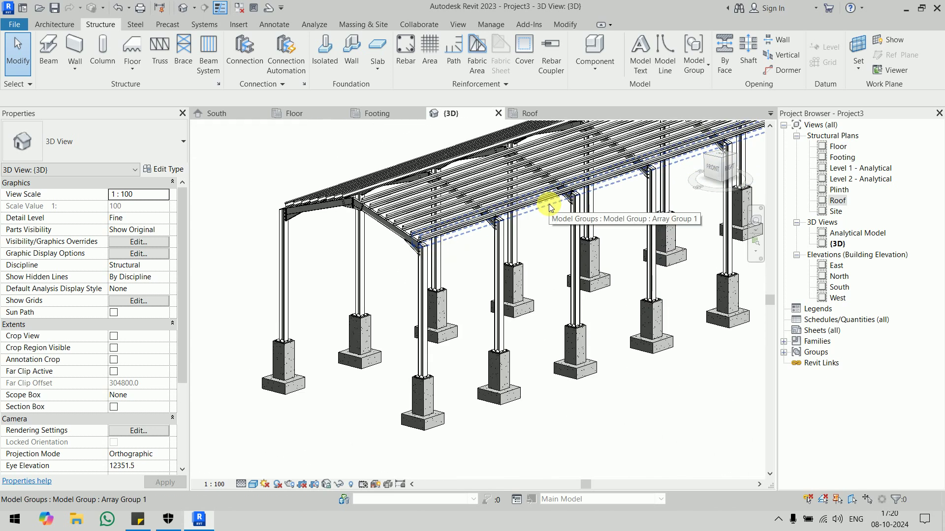
{"action": "scroll", "coordinate": [566, 214], "scroll_direction": "down", "scroll_amount": 2}
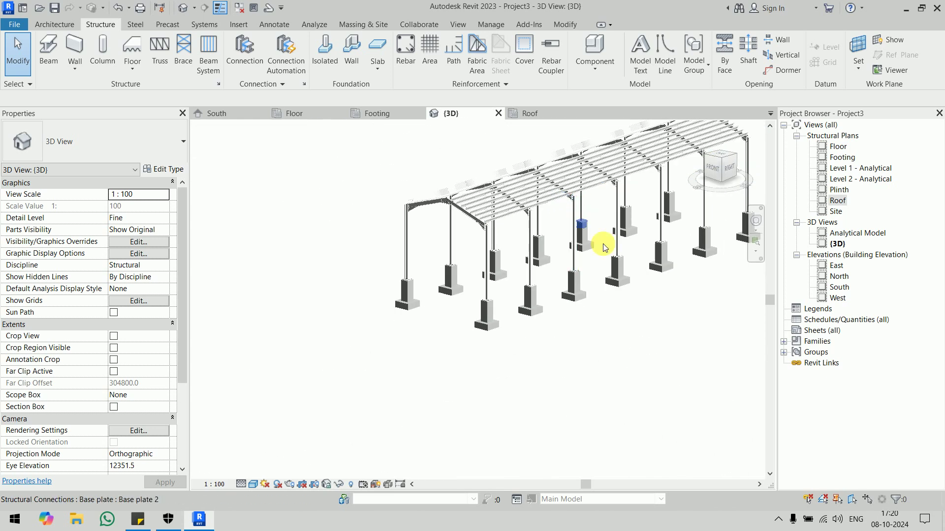
{"action": "double_click", "coordinate": [837, 266]}
- Start a brace in the East elevation, then cancel the work plane prompt
{"action": "middle_click_drag", "start_coordinate": [532, 351], "coordinate": [527, 311]}
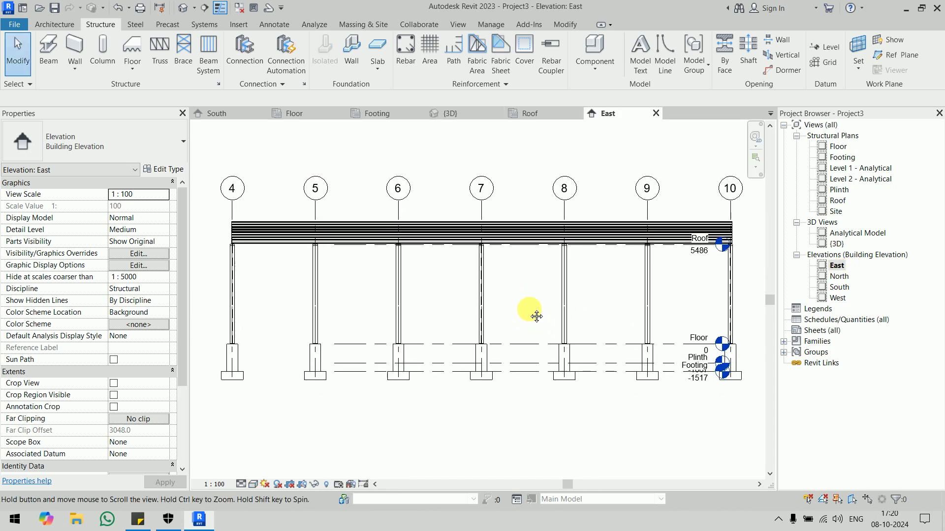
{"action": "scroll", "coordinate": [253, 258], "scroll_direction": "up", "scroll_amount": 3}
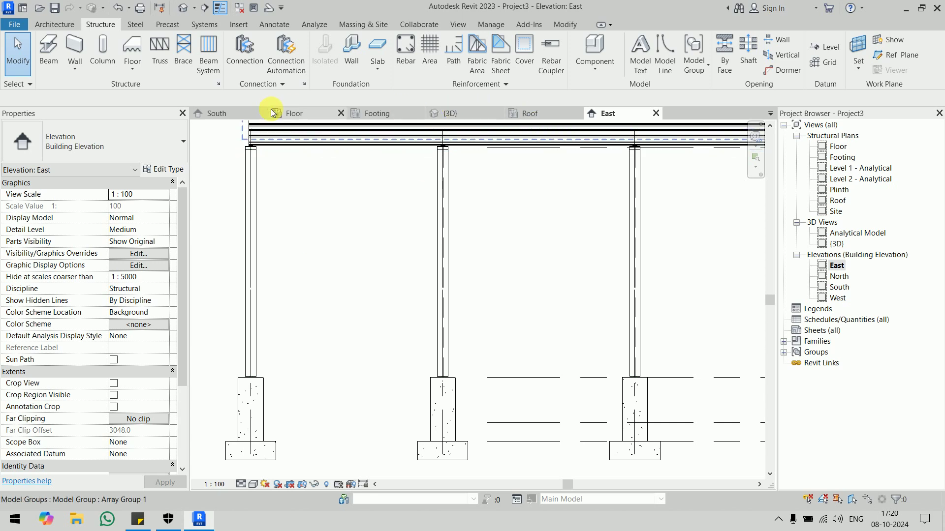
{"action": "left_click", "coordinate": [181, 71]}
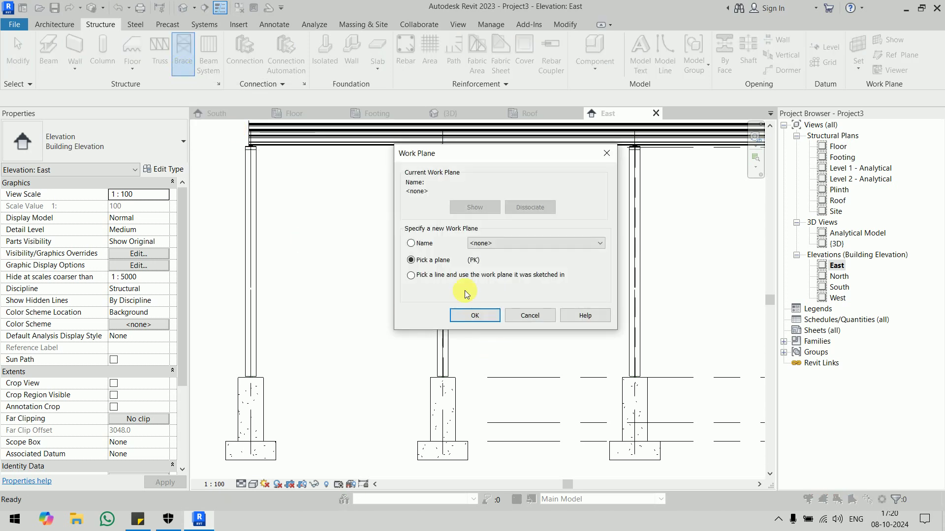
{"action": "left_click", "coordinate": [527, 313]}
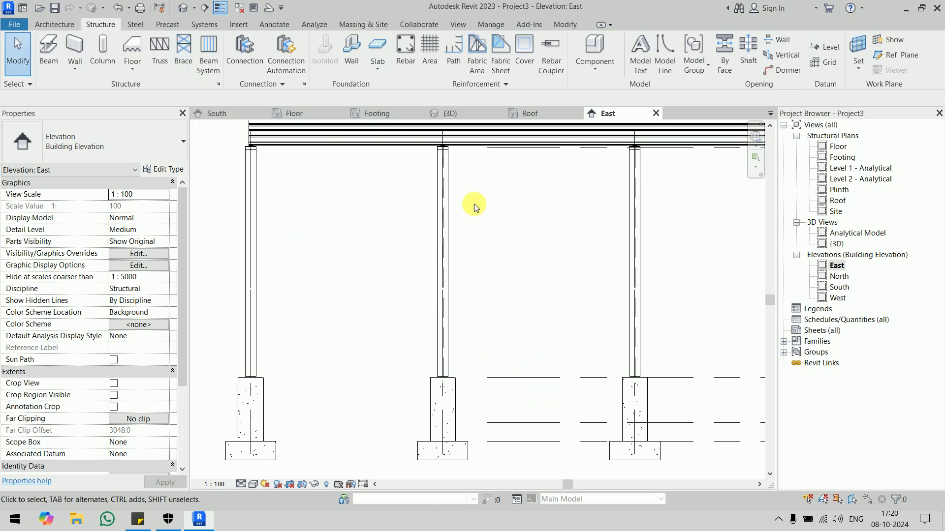
{"action": "mouse_move", "coordinate": [217, 113]}
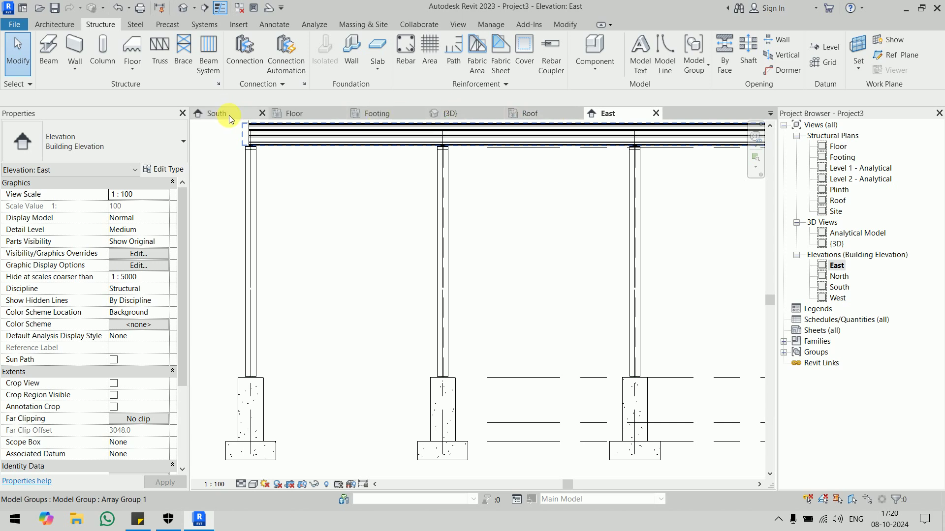
- Draw a vertical reference plane through the grid 10 column on the Floor plan
{"action": "left_click", "coordinate": [297, 117]}
{"action": "scroll", "coordinate": [661, 330], "scroll_direction": "up", "scroll_amount": 3}
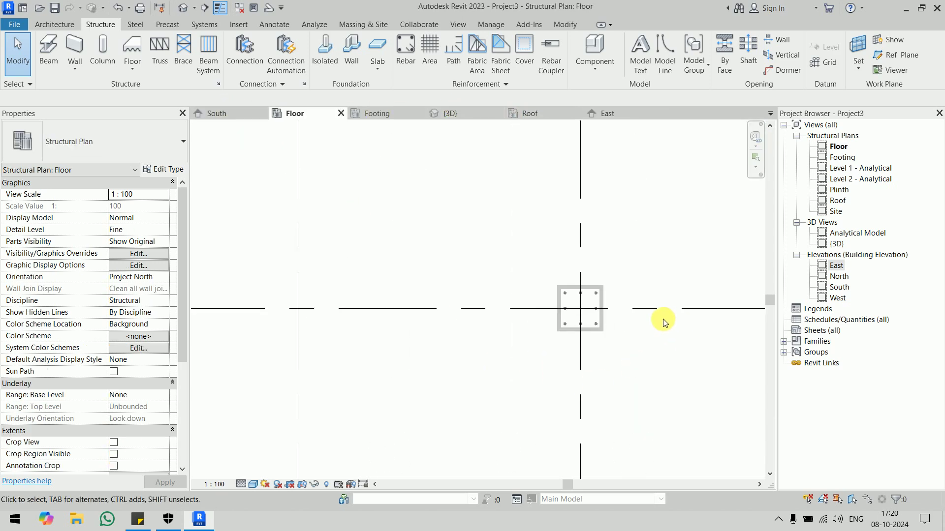
{"action": "scroll", "coordinate": [630, 330], "scroll_direction": "up", "scroll_amount": 3}
{"action": "mouse_move", "coordinate": [540, 183]}
{"action": "middle_mouse_down"}
{"action": "mouse_move", "coordinate": [484, 260]}
{"action": "mouse_move", "coordinate": [517, 258]}
{"action": "middle_mouse_up"}
{"action": "scroll", "coordinate": [529, 238], "scroll_direction": "down", "scroll_amount": 2}
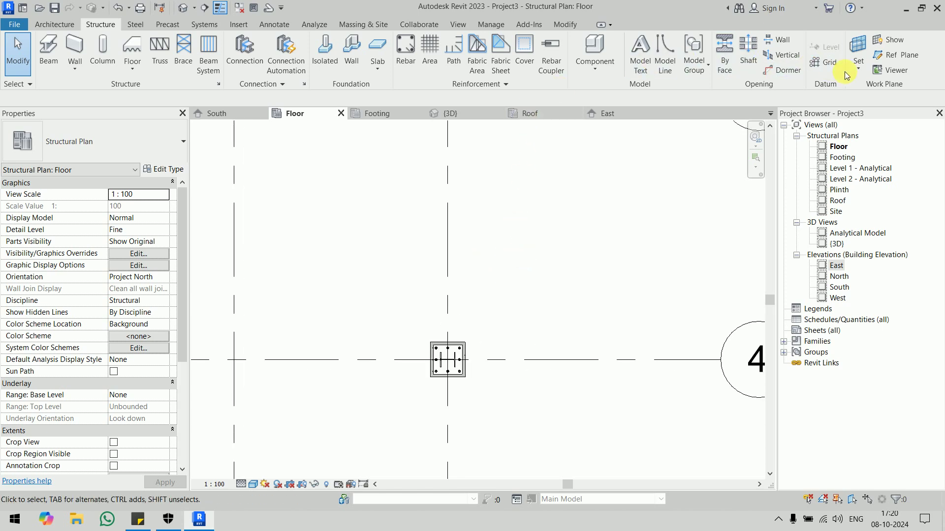
{"action": "left_click", "coordinate": [896, 55]}
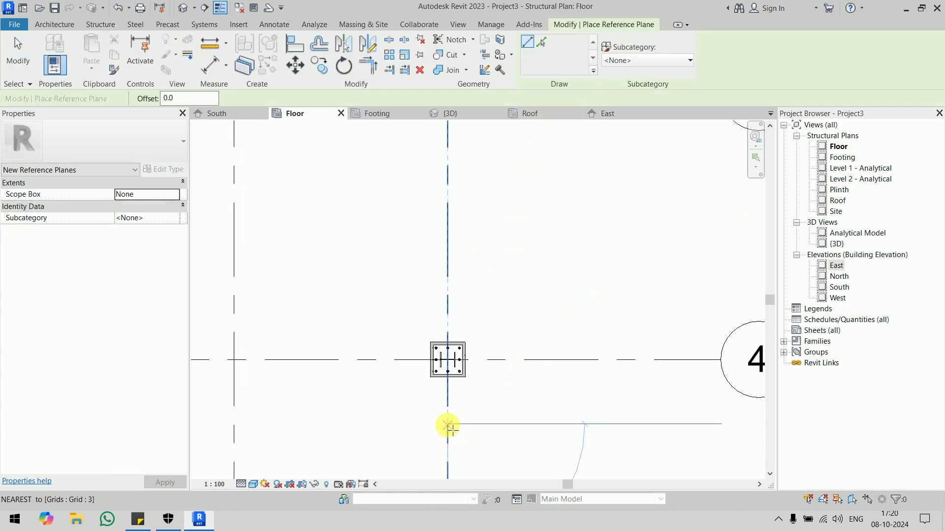
{"action": "scroll", "coordinate": [448, 344], "scroll_direction": "down", "scroll_amount": 1}
{"action": "scroll", "coordinate": [456, 231], "scroll_direction": "down", "scroll_amount": 5}
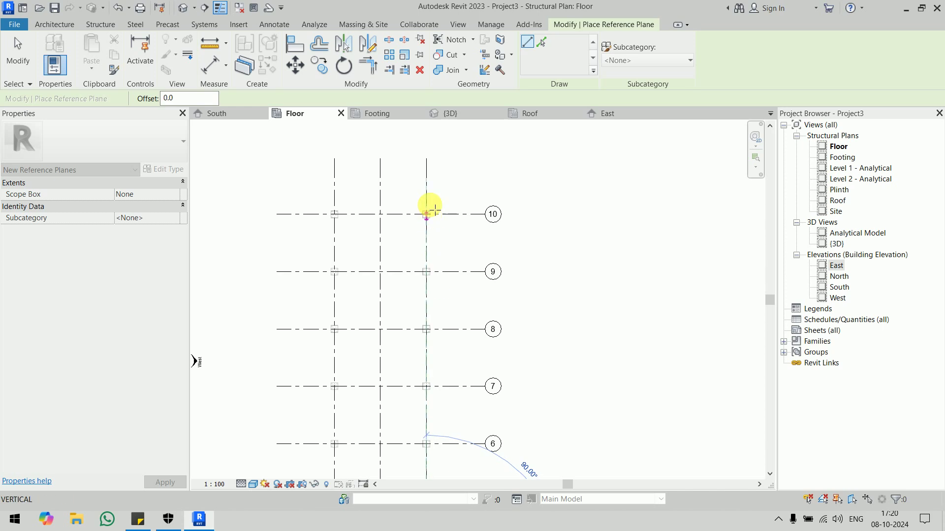
{"action": "left_click", "coordinate": [427, 180]}
{"action": "scroll", "coordinate": [443, 197], "scroll_direction": "up", "scroll_amount": 4}
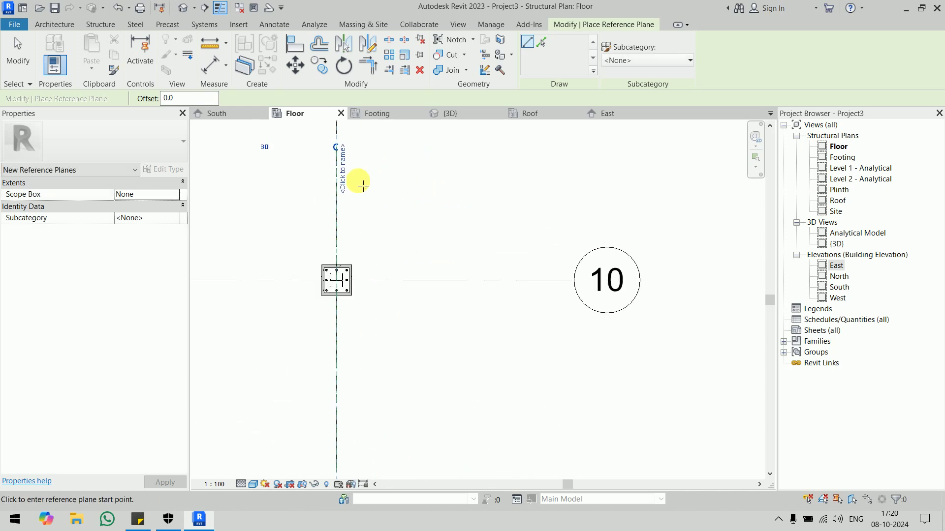
- Name the new reference plane PPP and end the reference plane tool
{"action": "left_click", "coordinate": [344, 175]}
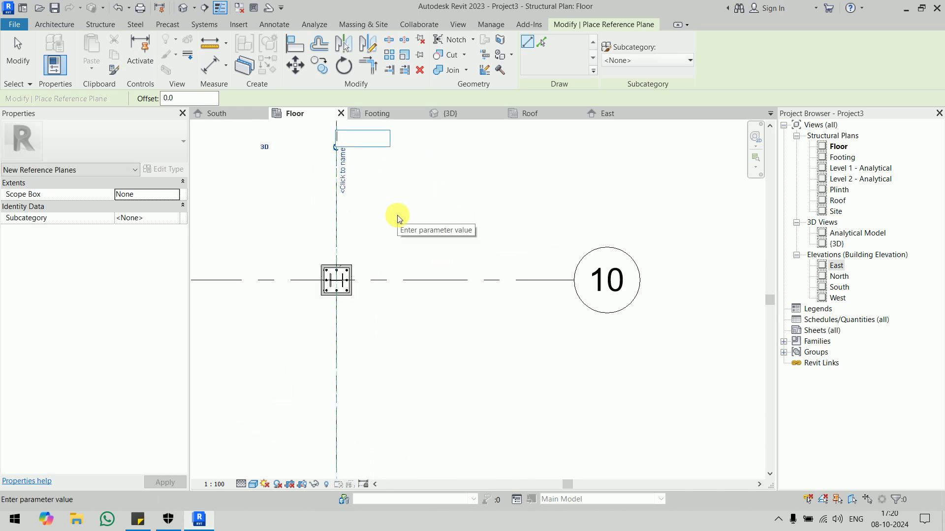
{"action": "type", "text": "PPP"}
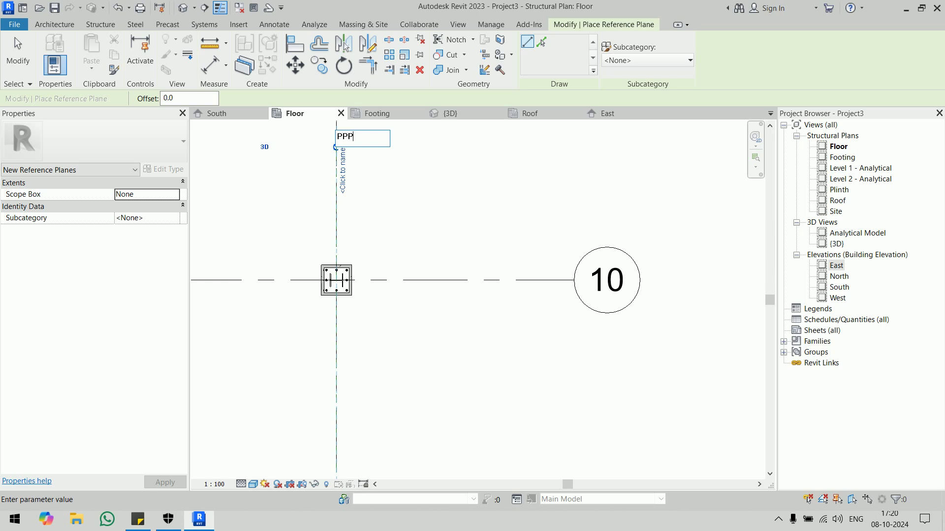
{"action": "key", "text": "Return"}
{"action": "right_click", "coordinate": [432, 217]}
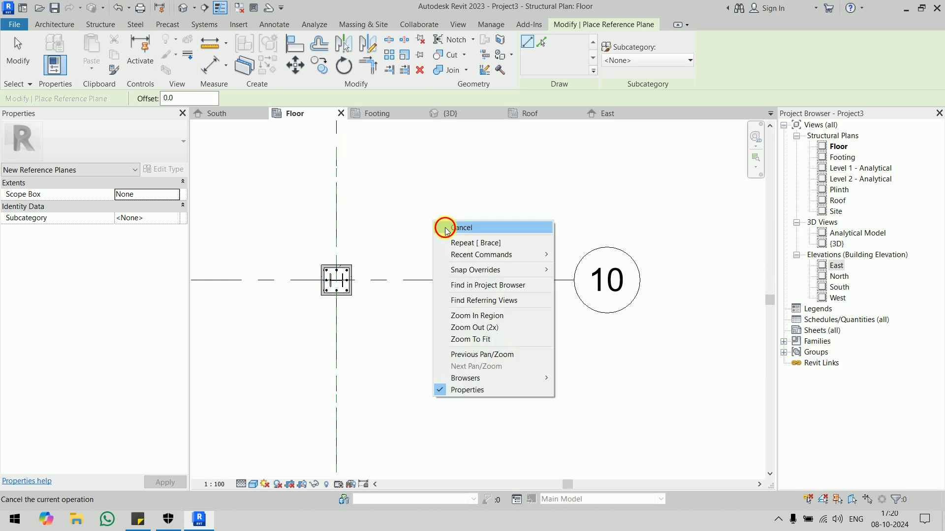
{"action": "left_click", "coordinate": [435, 217]}
- In the East elevation, start a brace using Reference Plane : PPP as the work plane
{"action": "left_click", "coordinate": [604, 113]}
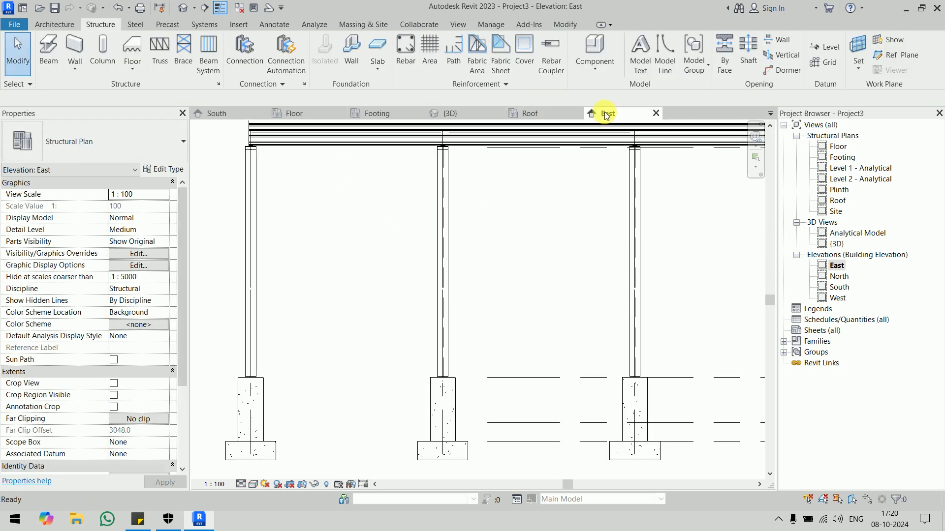
{"action": "scroll", "coordinate": [476, 221], "scroll_direction": "down", "scroll_amount": 3}
{"action": "middle_click_drag", "start_coordinate": [380, 263], "coordinate": [379, 277]}
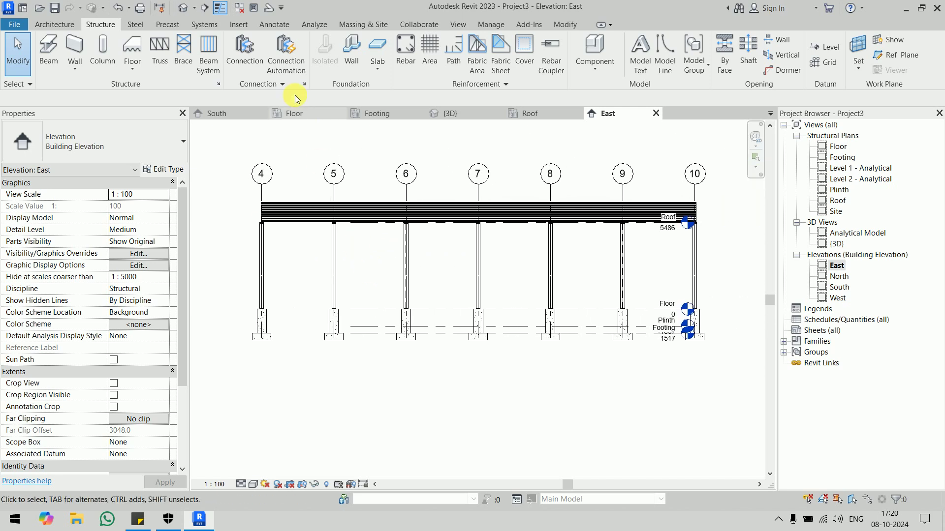
{"action": "left_click", "coordinate": [184, 53]}
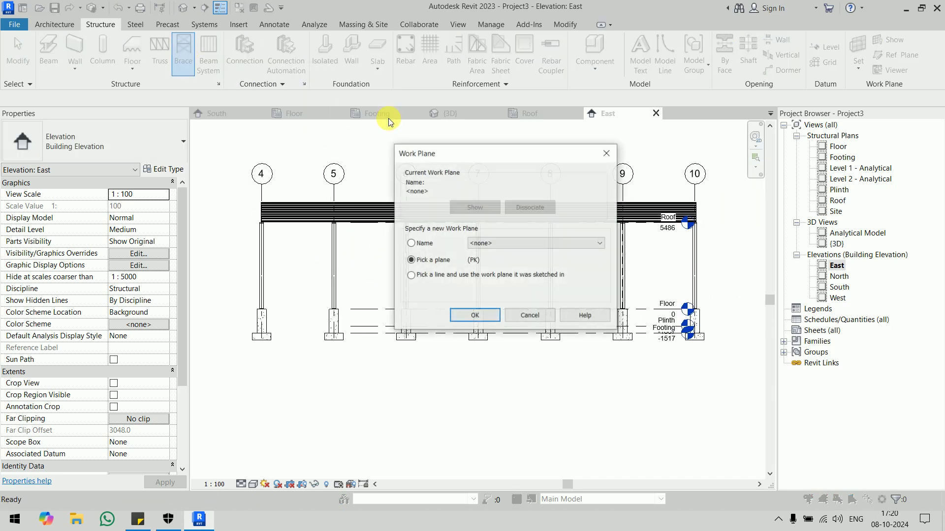
{"action": "left_click", "coordinate": [426, 245]}
{"action": "left_click", "coordinate": [485, 241]}
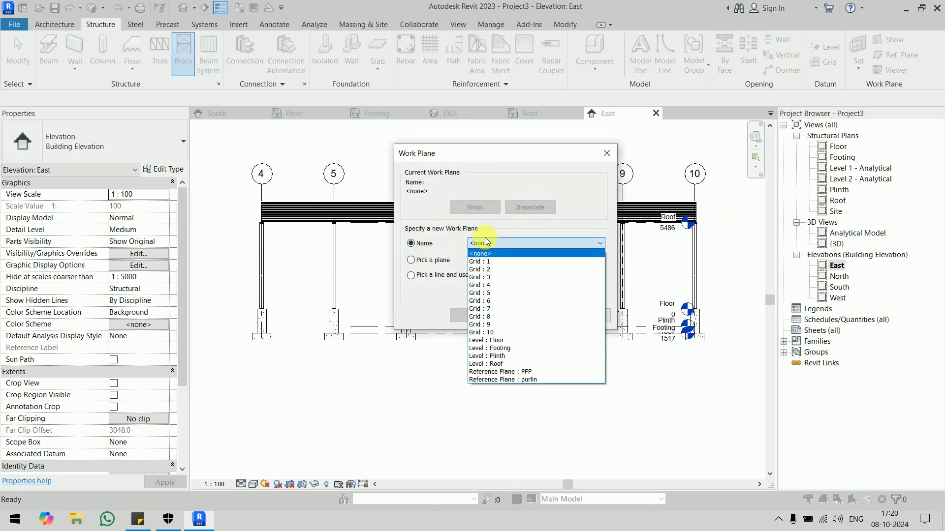
{"action": "left_click", "coordinate": [524, 374]}
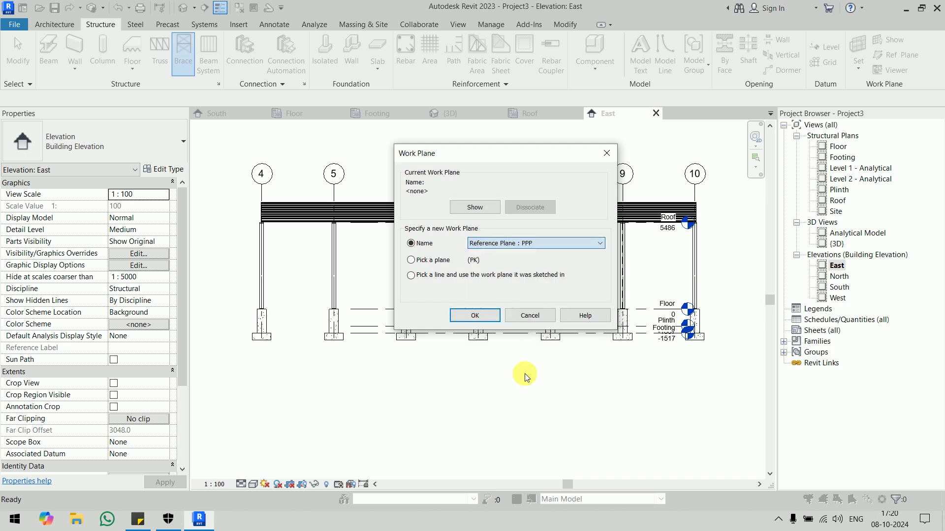
{"action": "left_click", "coordinate": [474, 314]}
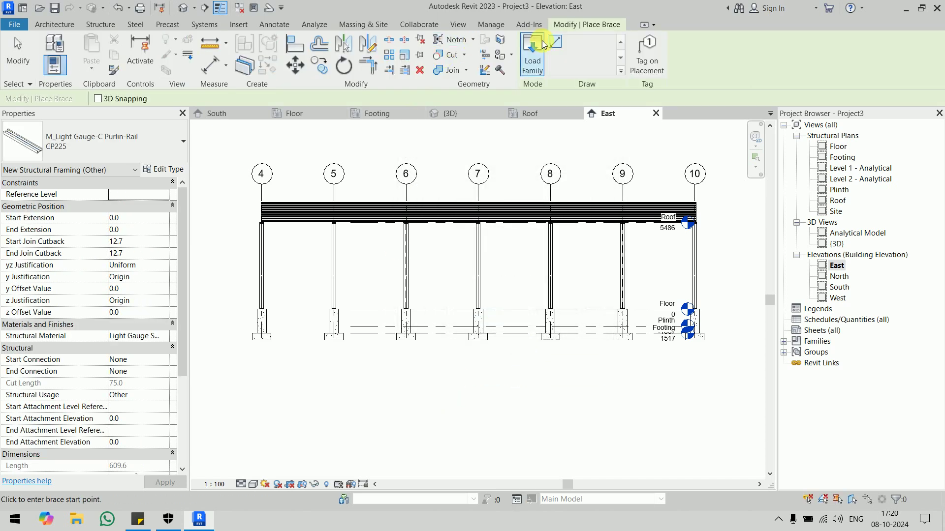
- Draw a CP225 brace from the grid 4 column top to the grid 5 column base
{"action": "scroll", "coordinate": [265, 246], "scroll_direction": "up", "scroll_amount": 3}
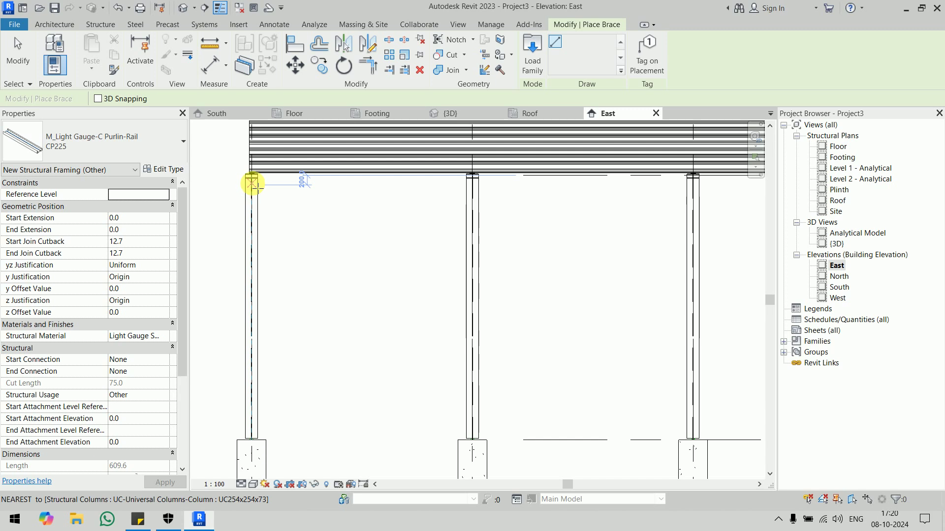
{"action": "left_click", "coordinate": [252, 190]}
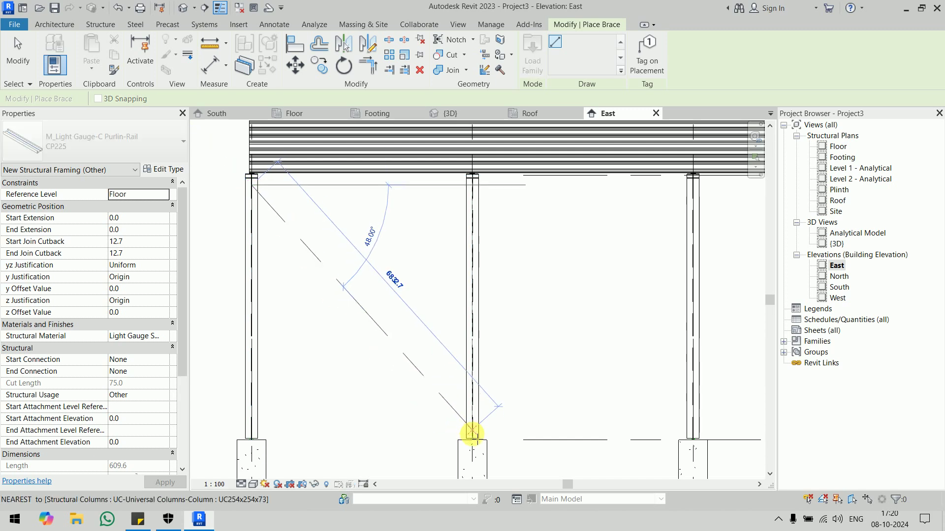
{"action": "left_click", "coordinate": [471, 433]}
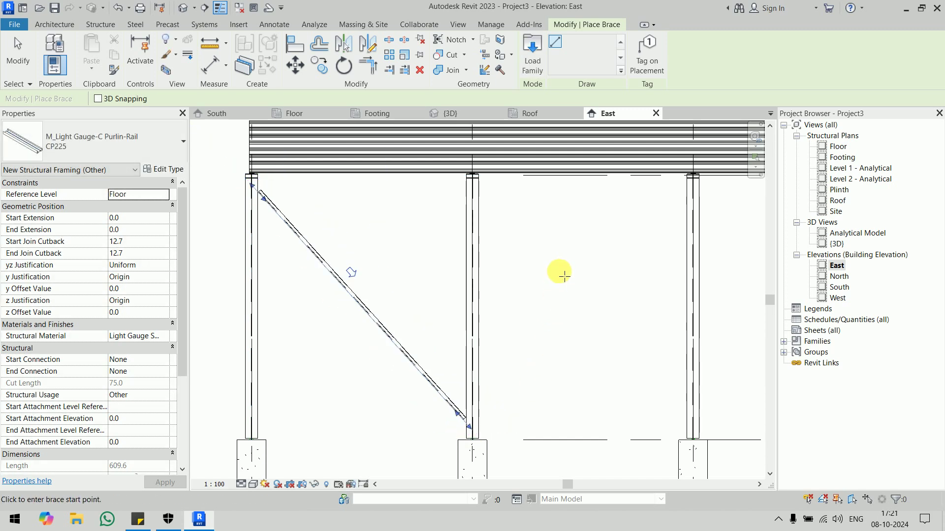
{"action": "right_click", "coordinate": [571, 273]}
{"action": "left_click", "coordinate": [571, 272]}
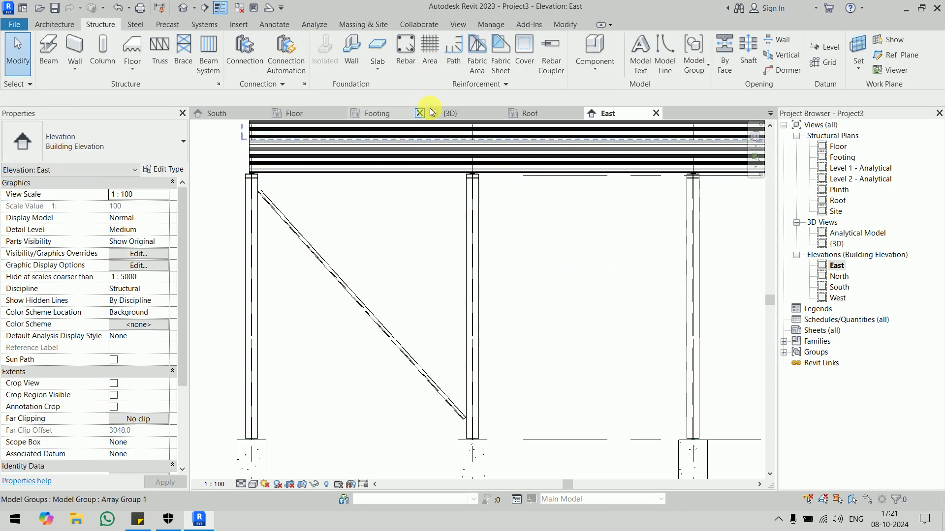
- Inspect the new brace and its framing type in the 3D view
{"action": "left_click", "coordinate": [454, 115]}
{"action": "scroll", "coordinate": [547, 270], "scroll_direction": "up", "scroll_amount": 3}
{"action": "scroll", "coordinate": [543, 279], "scroll_direction": "up", "scroll_amount": 2}
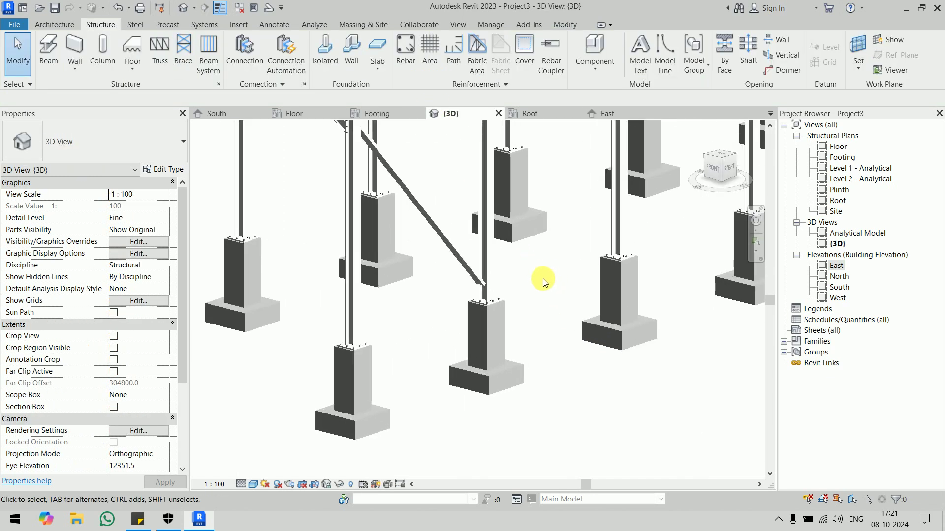
{"action": "scroll", "coordinate": [542, 280], "scroll_direction": "up", "scroll_amount": 2}
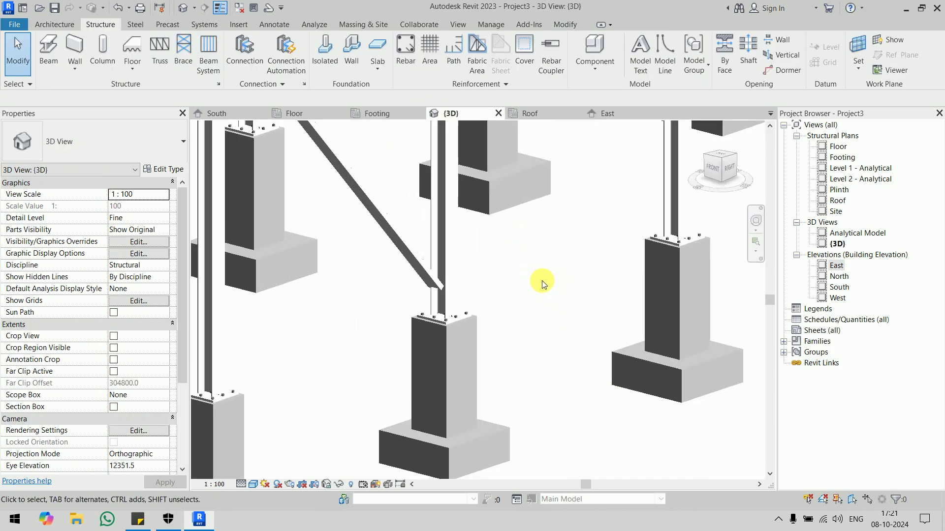
{"action": "left_click", "coordinate": [388, 219]}
{"action": "left_click", "coordinate": [102, 150]}
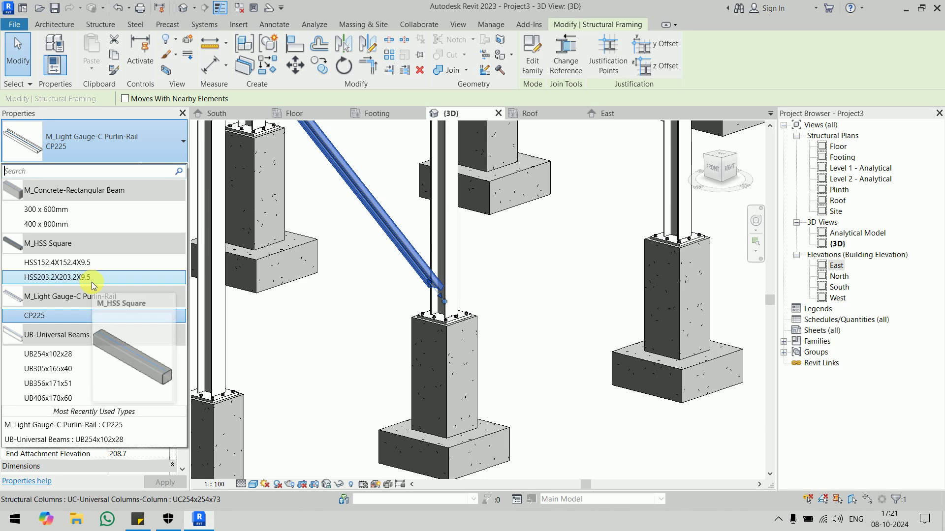
{"action": "mouse_move", "coordinate": [70, 297]}
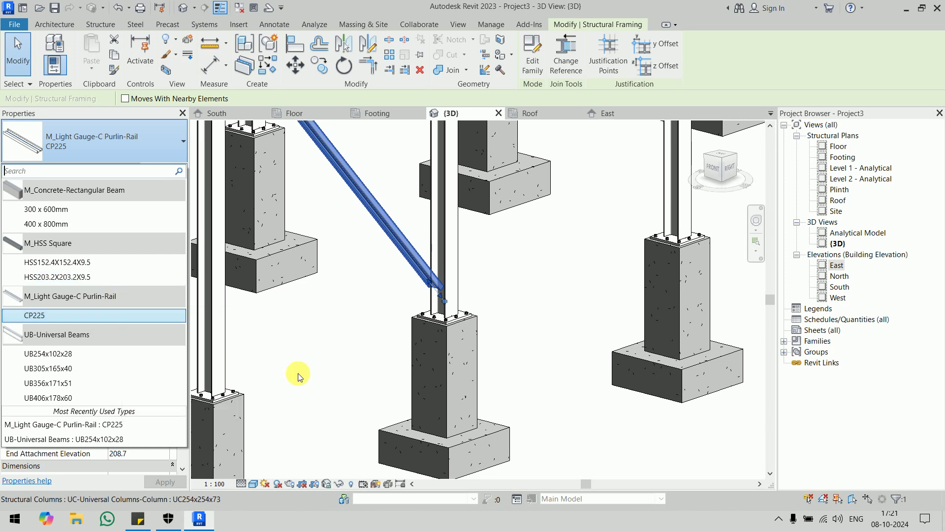
{"action": "left_click", "coordinate": [532, 293]}
{"action": "scroll", "coordinate": [531, 293], "scroll_direction": "down", "scroll_amount": 3}
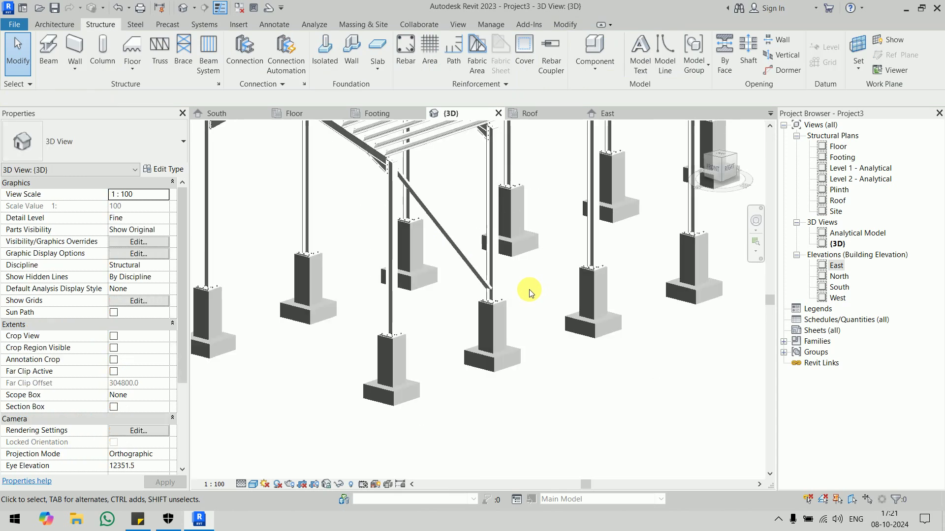
- In the East elevation, extend the brace's upper end to the grid 4 column top
{"action": "left_click", "coordinate": [622, 115]}
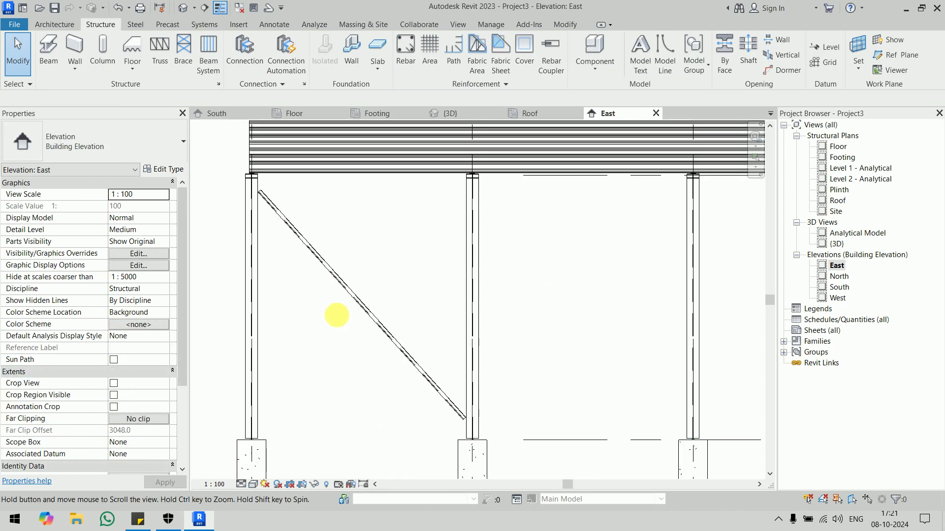
{"action": "left_click", "coordinate": [303, 221]}
{"action": "scroll", "coordinate": [266, 296], "scroll_direction": "up", "scroll_amount": 3}
{"action": "scroll", "coordinate": [263, 296], "scroll_direction": "up", "scroll_amount": 3}
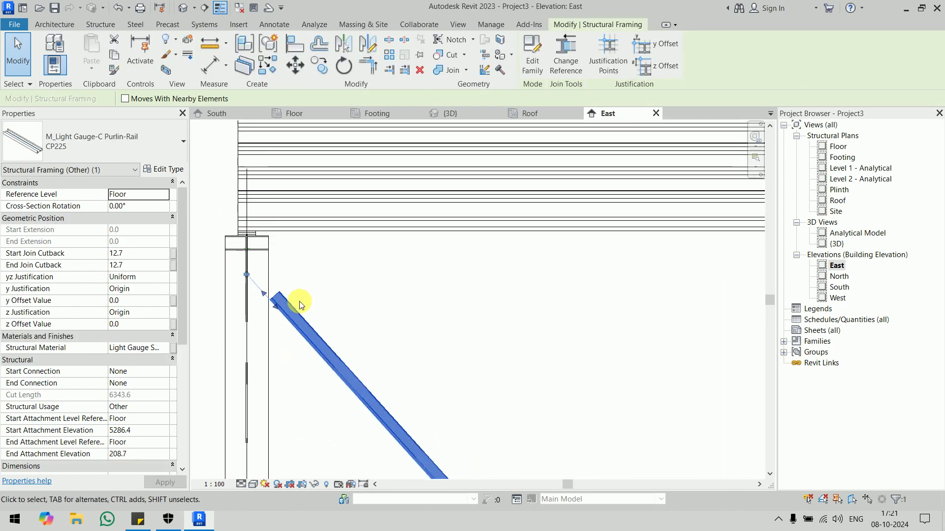
{"action": "left_click", "coordinate": [264, 295]}
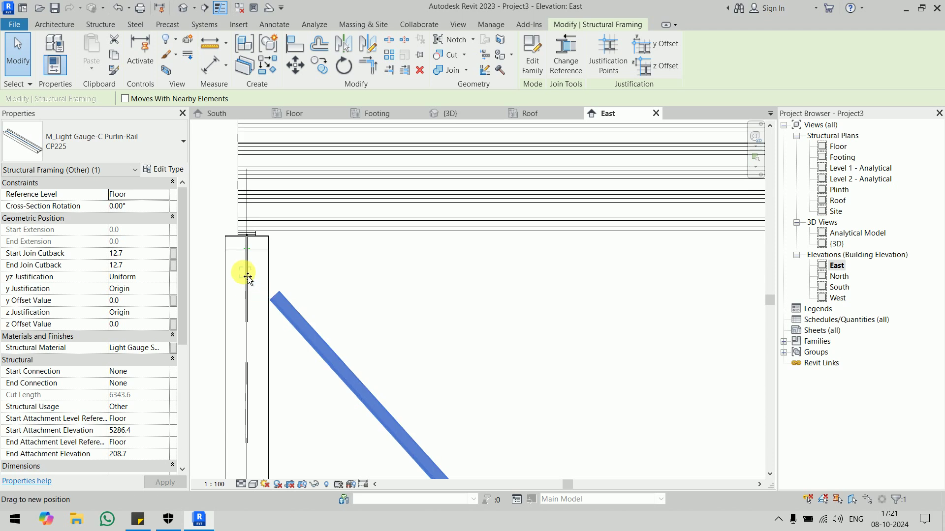
{"action": "left_click_drag", "start_coordinate": [248, 277], "coordinate": [246, 259]}
{"action": "scroll", "coordinate": [295, 300], "scroll_direction": "down", "scroll_amount": 3}
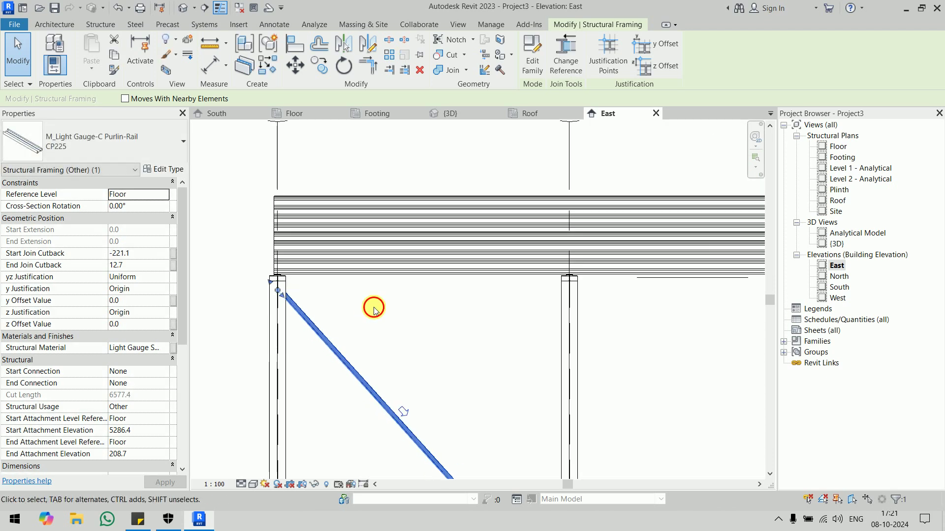
{"action": "left_click", "coordinate": [374, 309]}
- Extend the brace's lower end to the grid 5 column base and view grids 4 to 7
{"action": "scroll", "coordinate": [328, 296], "scroll_direction": "up", "scroll_amount": 3}
{"action": "left_click", "coordinate": [401, 379]}
{"action": "scroll", "coordinate": [416, 387], "scroll_direction": "up", "scroll_amount": 2}
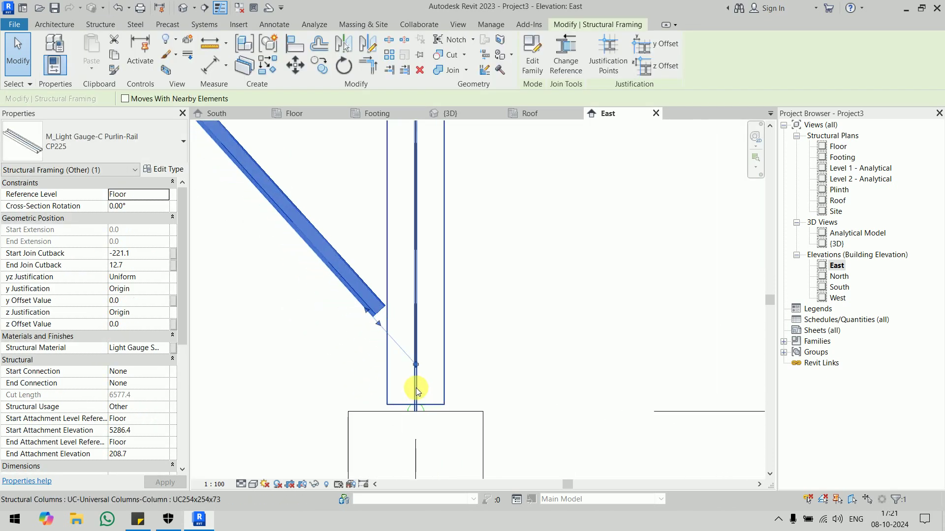
{"action": "scroll", "coordinate": [416, 388], "scroll_direction": "up", "scroll_amount": 1}
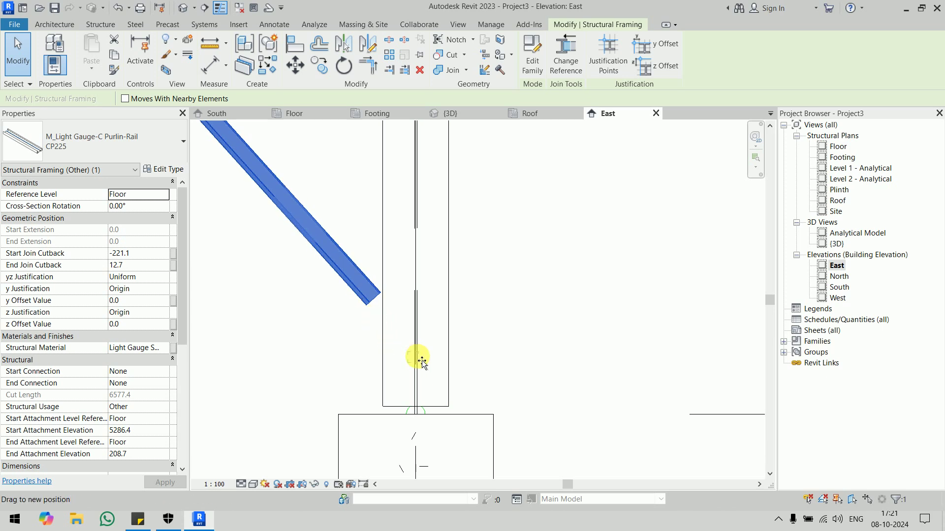
{"action": "left_click_drag", "start_coordinate": [422, 362], "coordinate": [413, 357]}
{"action": "left_click", "coordinate": [511, 330]}
{"action": "scroll", "coordinate": [511, 331], "scroll_direction": "down", "scroll_amount": 2}
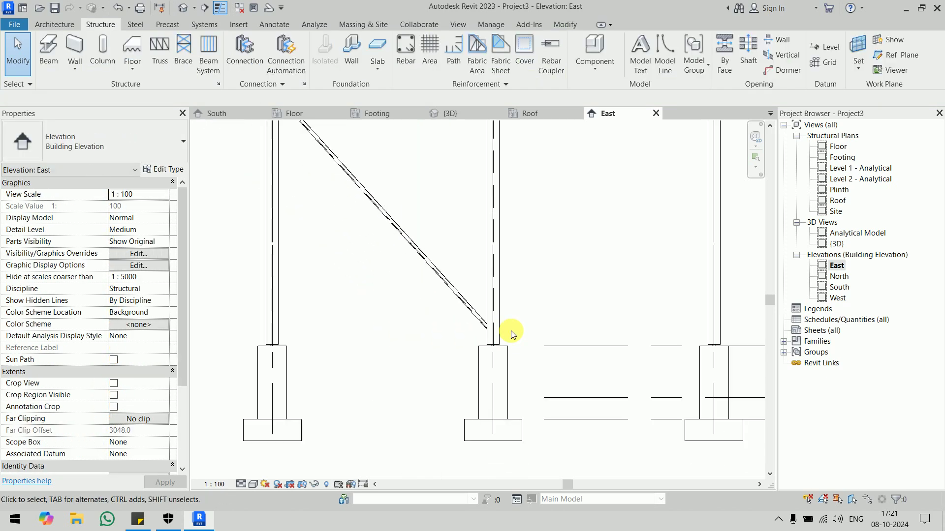
{"action": "scroll", "coordinate": [511, 331], "scroll_direction": "down", "scroll_amount": 2}
{"action": "middle_click_drag", "start_coordinate": [502, 301], "coordinate": [427, 320]}
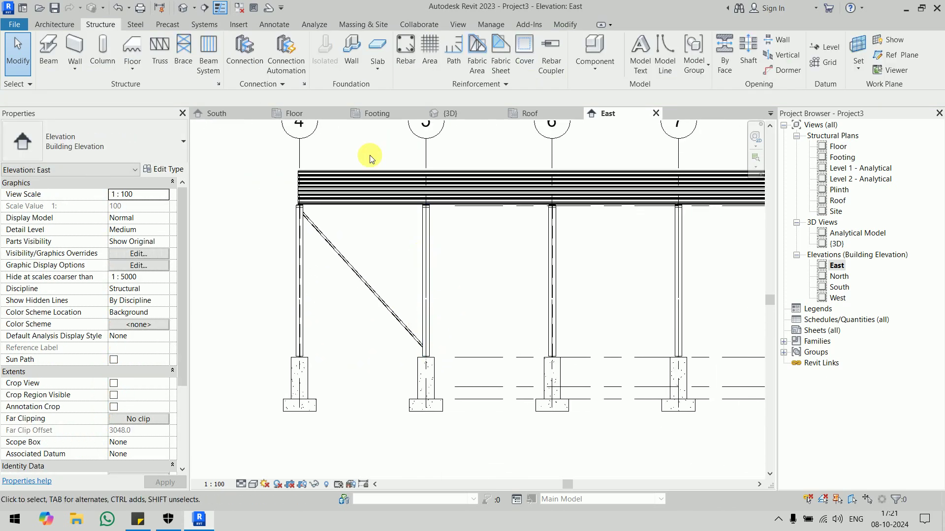
- Place a second brace from the grid 4 column base to the grid 5 column top
{"action": "left_click", "coordinate": [182, 54]}
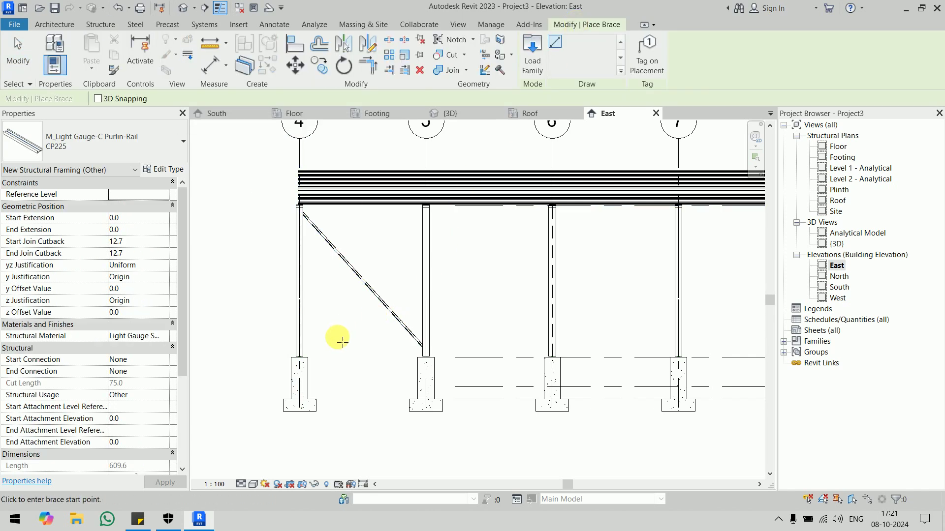
{"action": "left_click", "coordinate": [299, 352]}
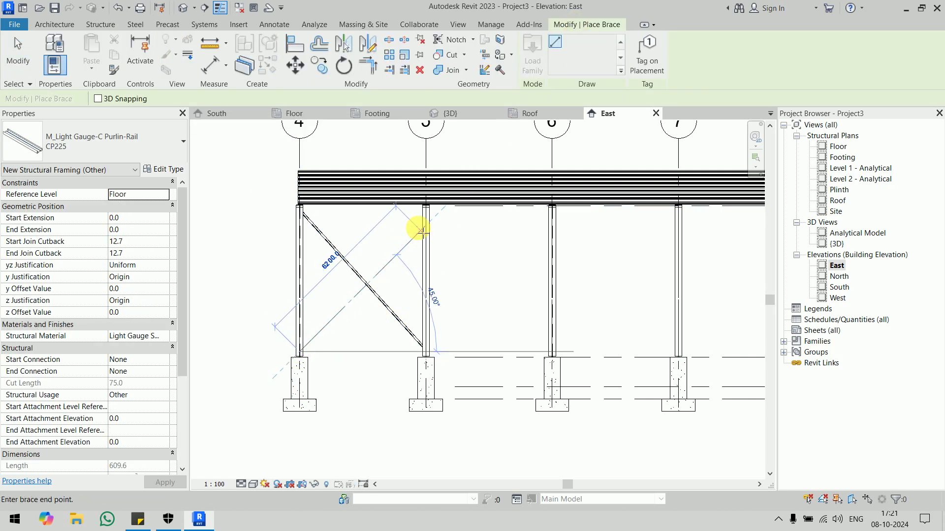
{"action": "scroll", "coordinate": [426, 209], "scroll_direction": "up", "scroll_amount": 3}
{"action": "left_click", "coordinate": [432, 209]}
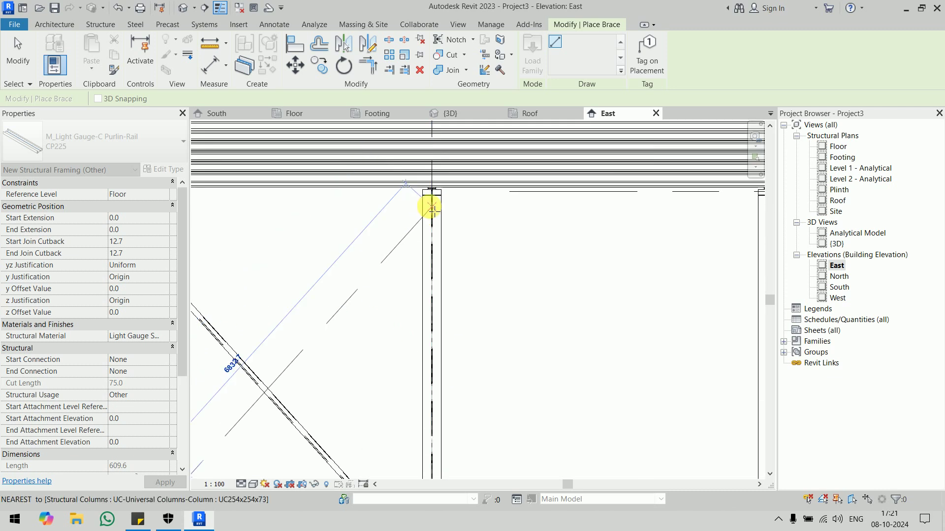
{"action": "scroll", "coordinate": [462, 212], "scroll_direction": "up", "scroll_amount": 2}
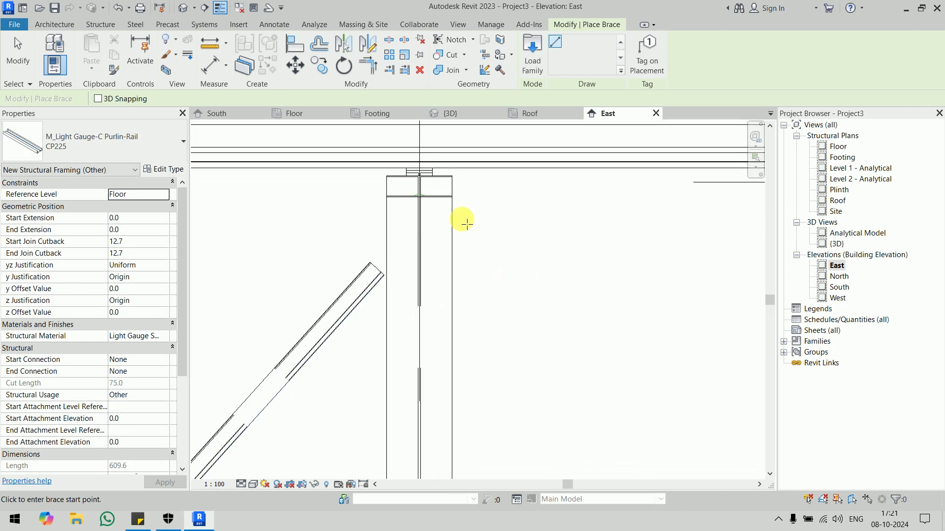
{"action": "key", "text": "Escape"}
{"action": "key", "text": "Escape"}
- Extend the second brace's upper end onto the grid 5 column
{"action": "left_click", "coordinate": [385, 271]}
{"action": "left_click_drag", "start_coordinate": [385, 272], "coordinate": [422, 226]}
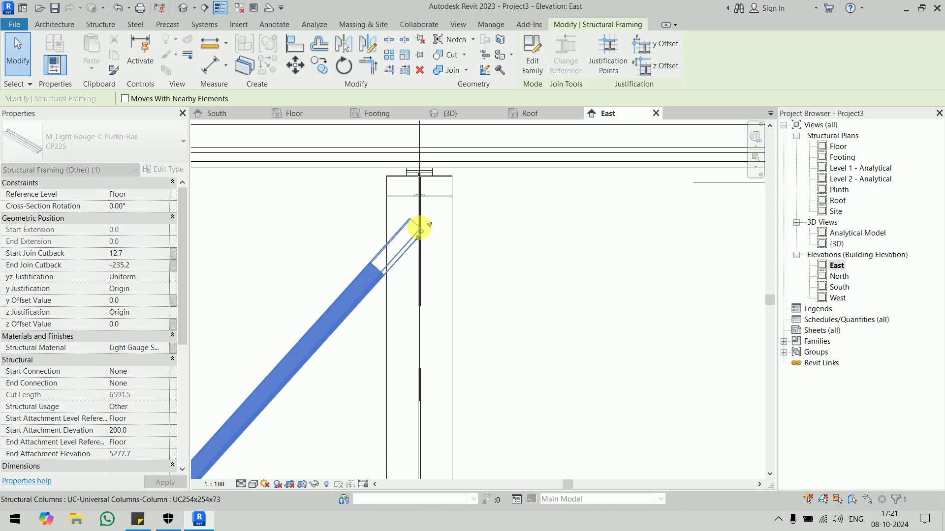
{"action": "left_click", "coordinate": [582, 291]}
{"action": "scroll", "coordinate": [584, 291], "scroll_direction": "down", "scroll_amount": 3}
{"action": "mouse_move", "coordinate": [583, 291]}
{"action": "middle_mouse_down"}
{"action": "mouse_move", "coordinate": [585, 325]}
{"action": "mouse_move", "coordinate": [347, 270]}
{"action": "middle_mouse_up"}
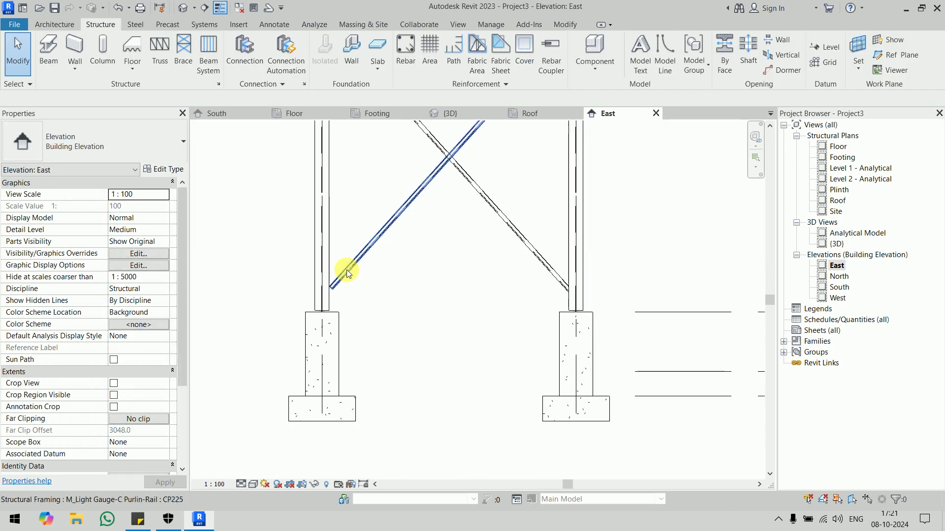
- Pull the left brace end onto the column and zoom out to grids 4 to 8
{"action": "scroll", "coordinate": [351, 261], "scroll_direction": "up", "scroll_amount": 2}
{"action": "left_click", "coordinate": [350, 261]}
{"action": "mouse_move", "coordinate": [316, 316]}
{"action": "left_mouse_down"}
{"action": "mouse_move", "coordinate": [295, 357]}
{"action": "mouse_move", "coordinate": [268, 373]}
{"action": "left_mouse_up"}
{"action": "left_click", "coordinate": [375, 333]}
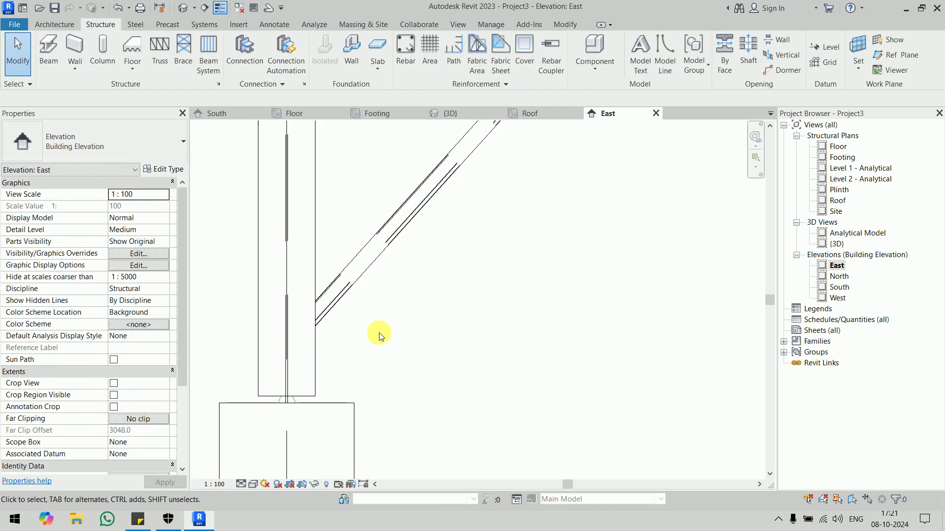
{"action": "scroll", "coordinate": [382, 331], "scroll_direction": "down", "scroll_amount": 4}
{"action": "scroll", "coordinate": [382, 331], "scroll_direction": "down", "scroll_amount": 2}
{"action": "middle_click_drag", "start_coordinate": [391, 331], "coordinate": [338, 306]}
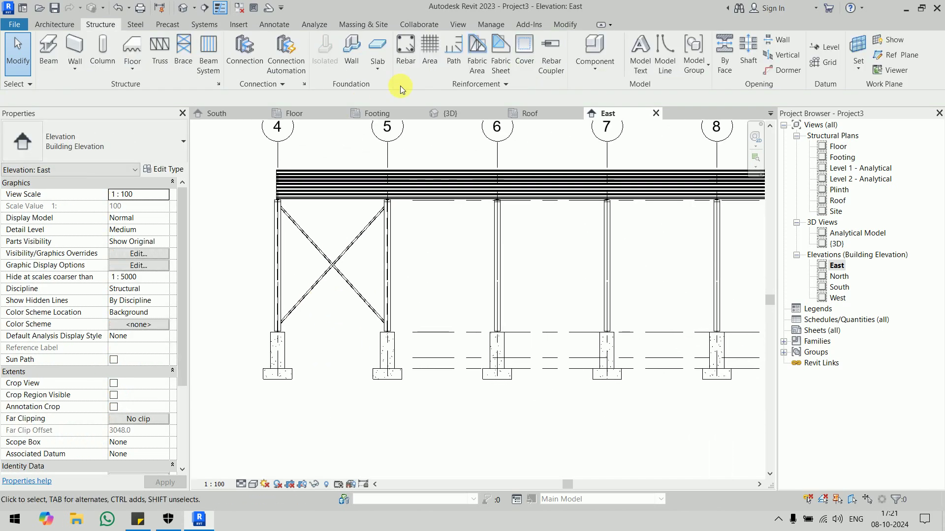
- Orbit the 3D view to check the X bracing, then open the Floor structural plan
{"action": "left_click", "coordinate": [464, 113]}
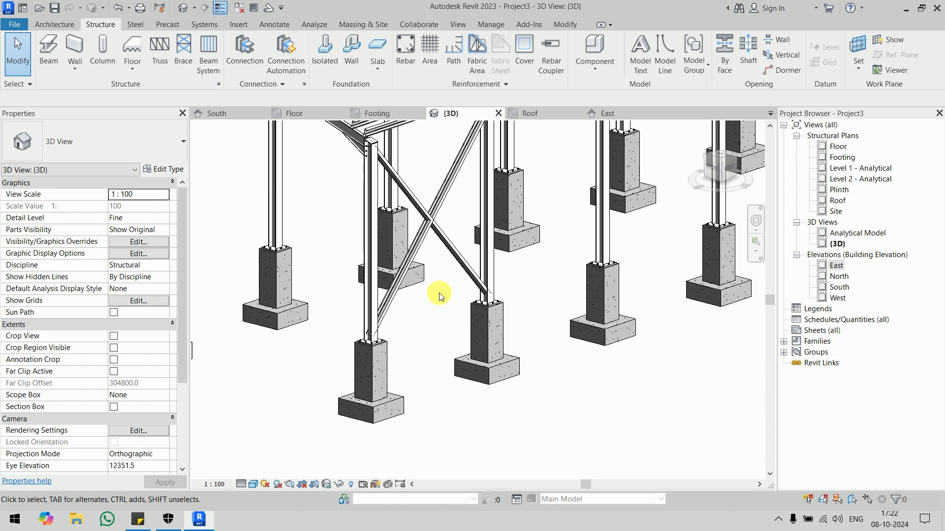
{"action": "scroll", "coordinate": [420, 315], "scroll_direction": "down", "scroll_amount": 4}
{"action": "mouse_move", "coordinate": [438, 322]}
{"action": "middle_mouse_down", "text": "shift"}
{"action": "mouse_move", "coordinate": [367, 317]}
{"action": "mouse_move", "coordinate": [383, 329]}
{"action": "mouse_move", "coordinate": [281, 301]}
{"action": "mouse_move", "coordinate": [473, 325]}
{"action": "mouse_move", "coordinate": [512, 342]}
{"action": "middle_mouse_up", "text": "shift"}
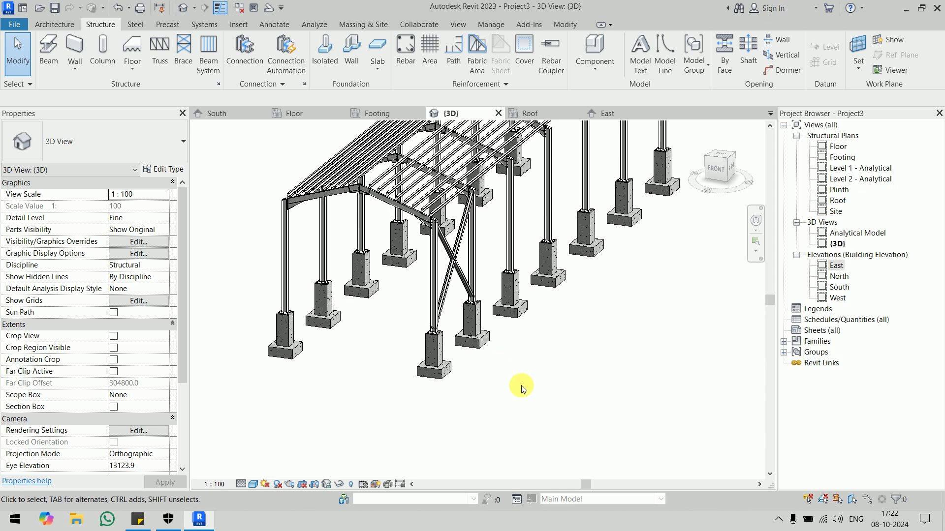
{"action": "scroll", "coordinate": [565, 391], "scroll_direction": "down", "scroll_amount": 3}
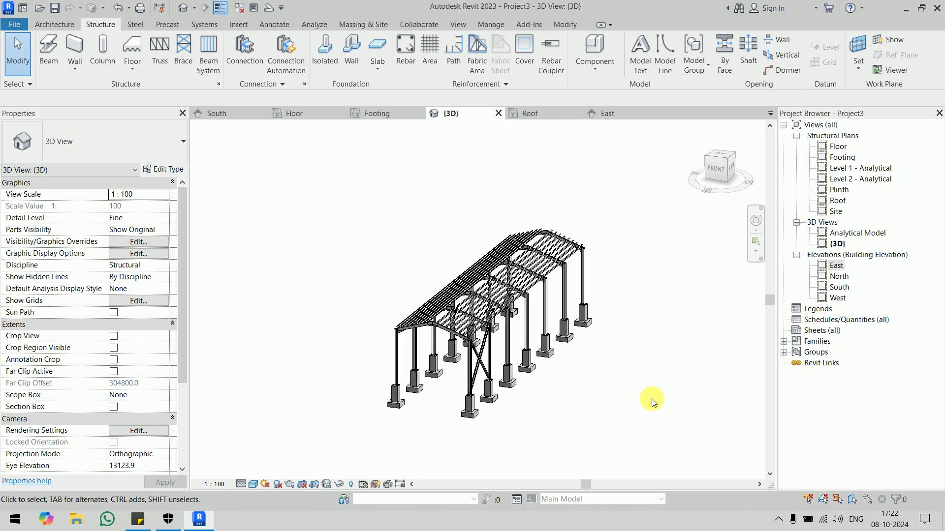
{"action": "double_click", "coordinate": [840, 148]}
- Place two UC254x254x73 columns on the outer grid lines 3800 beyond grid 10
{"action": "scroll", "coordinate": [669, 335], "scroll_direction": "down", "scroll_amount": 3}
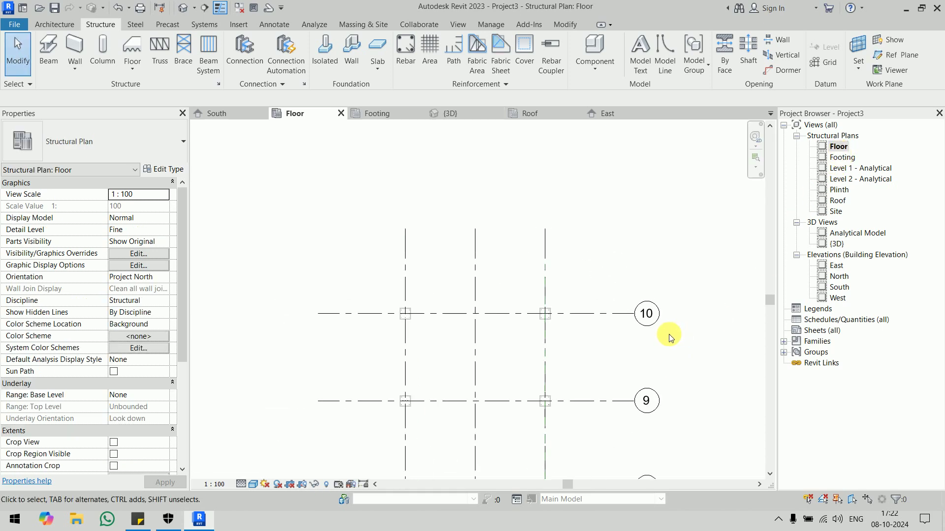
{"action": "scroll", "coordinate": [659, 329], "scroll_direction": "down", "scroll_amount": 2}
{"action": "scroll", "coordinate": [511, 308], "scroll_direction": "up", "scroll_amount": 4}
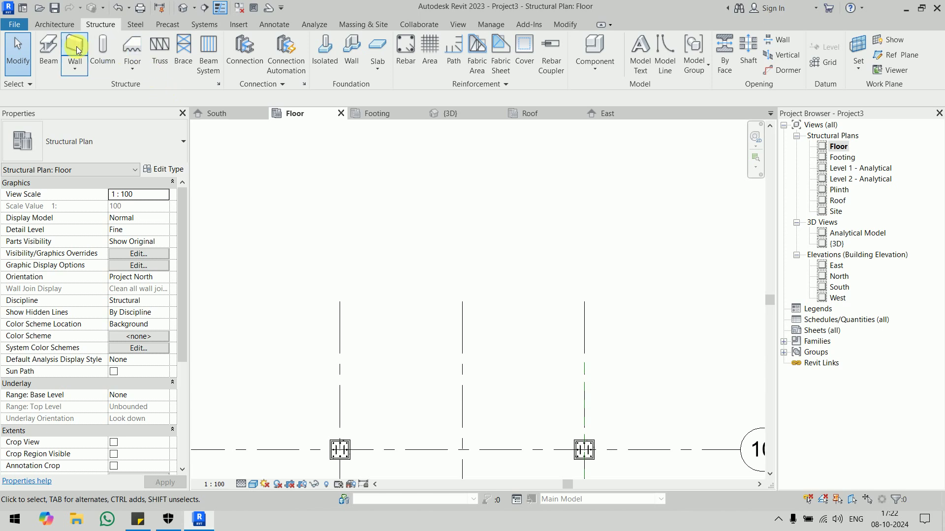
{"action": "left_click", "coordinate": [103, 48]}
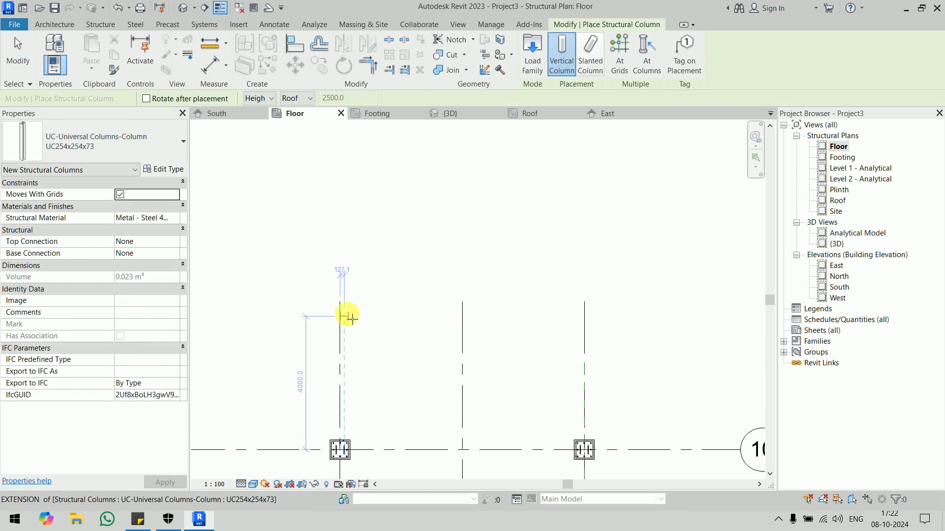
{"action": "left_click", "coordinate": [340, 323]}
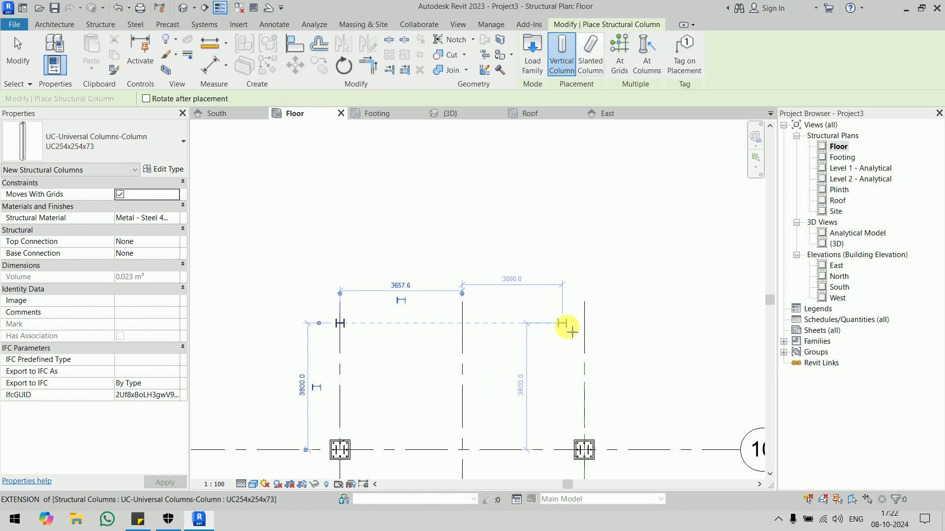
{"action": "left_click", "coordinate": [584, 324]}
{"action": "key", "text": "Escape"}
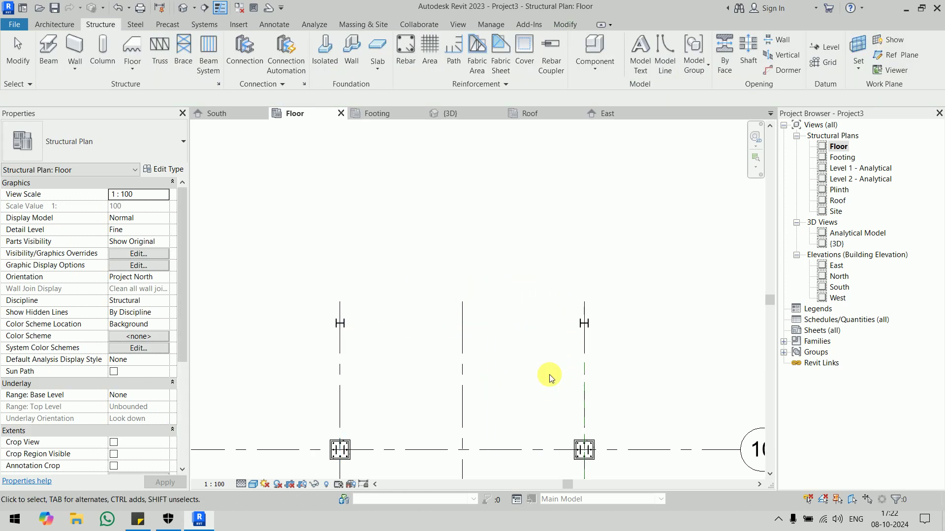
{"action": "left_click", "coordinate": [454, 112]}
- On the Roof plan, place an M_Howe Flat Truss spanning the two new columns
{"action": "left_click", "coordinate": [518, 113]}
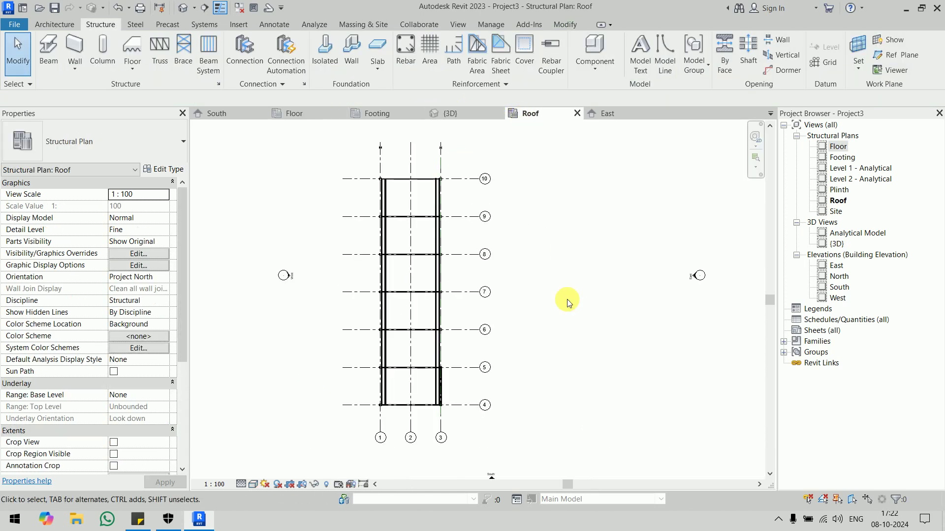
{"action": "scroll", "coordinate": [393, 238], "scroll_direction": "up", "scroll_amount": 3}
{"action": "scroll", "coordinate": [384, 239], "scroll_direction": "up", "scroll_amount": 3}
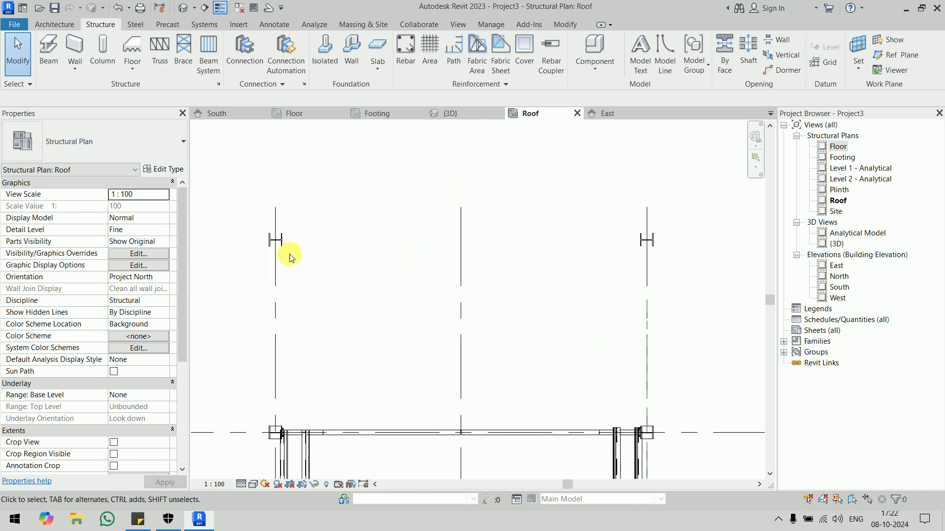
{"action": "left_click", "coordinate": [161, 61]}
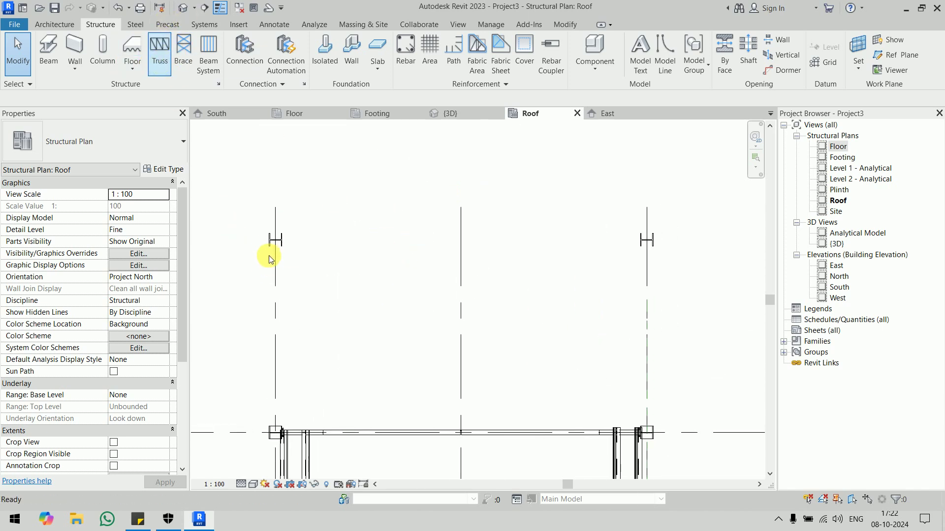
{"action": "left_click", "coordinate": [274, 239]}
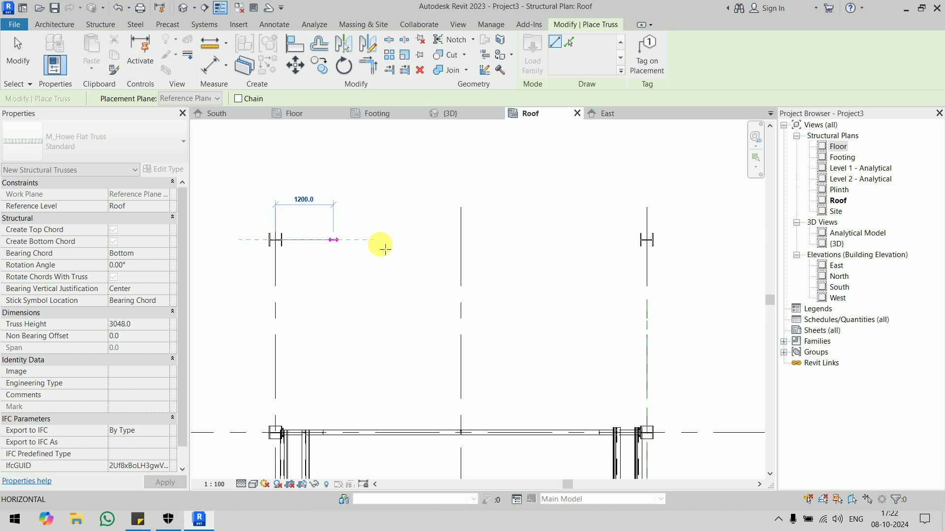
{"action": "left_click", "coordinate": [646, 239]}
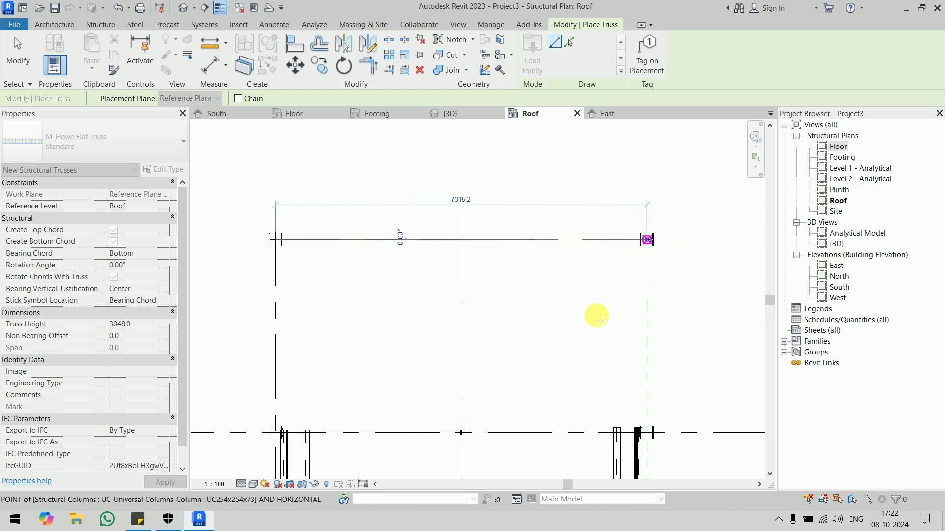
{"action": "key", "text": "Escape"}
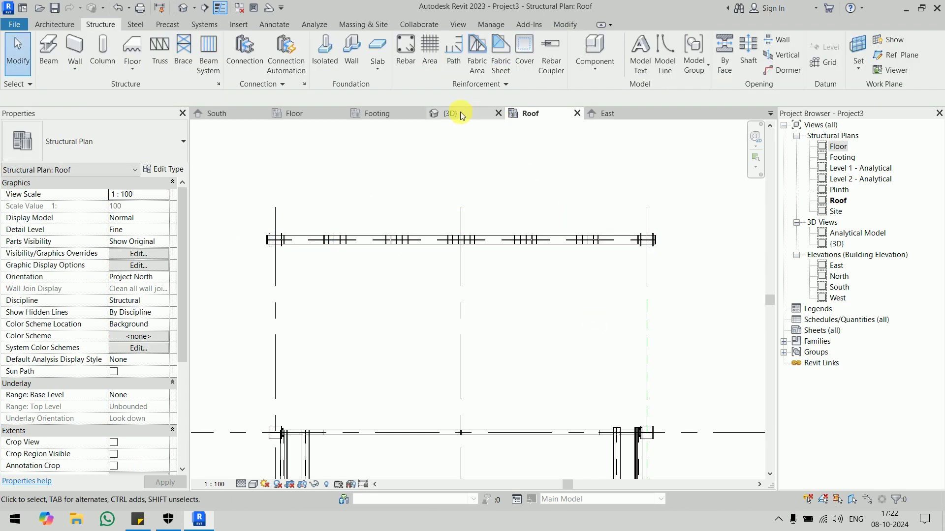
- Inspect the 7315.2-long, 3048.0-high truss and its type list in the 3D view
{"action": "left_click", "coordinate": [450, 113]}
{"action": "scroll", "coordinate": [546, 338], "scroll_direction": "up", "scroll_amount": 2}
{"action": "scroll", "coordinate": [524, 259], "scroll_direction": "up", "scroll_amount": 2}
{"action": "scroll", "coordinate": [572, 271], "scroll_direction": "up", "scroll_amount": 2}
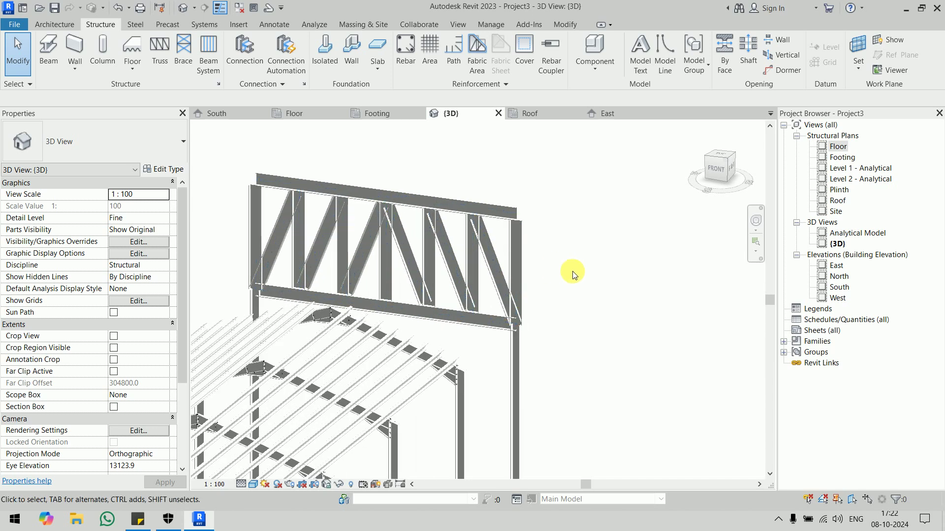
{"action": "scroll", "coordinate": [580, 302], "scroll_direction": "up", "scroll_amount": 2}
{"action": "middle_click_drag", "start_coordinate": [581, 302], "coordinate": [569, 302], "text": "shift"}
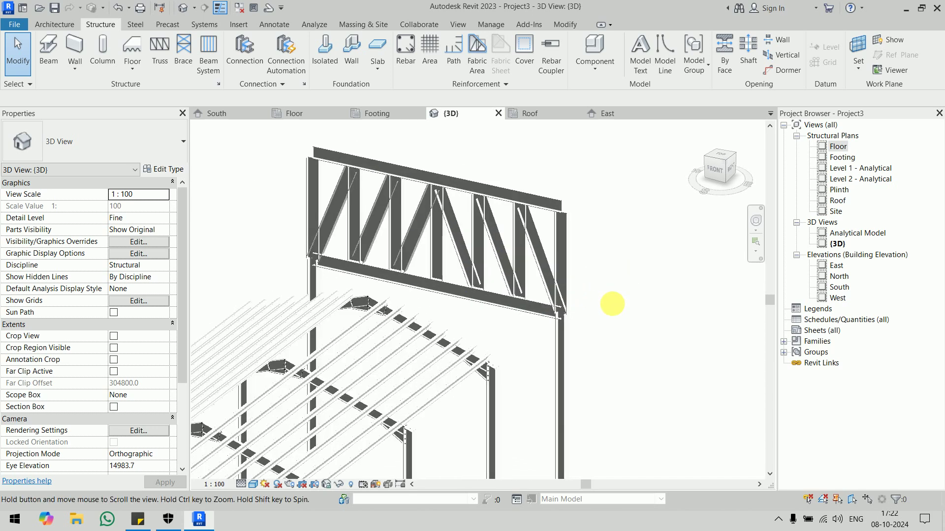
{"action": "left_click", "coordinate": [485, 196]}
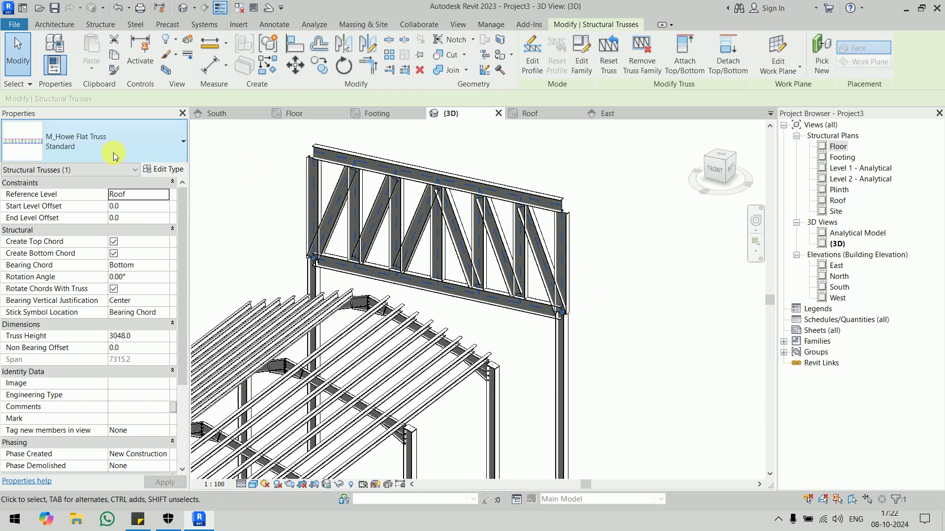
{"action": "left_click", "coordinate": [113, 140]}
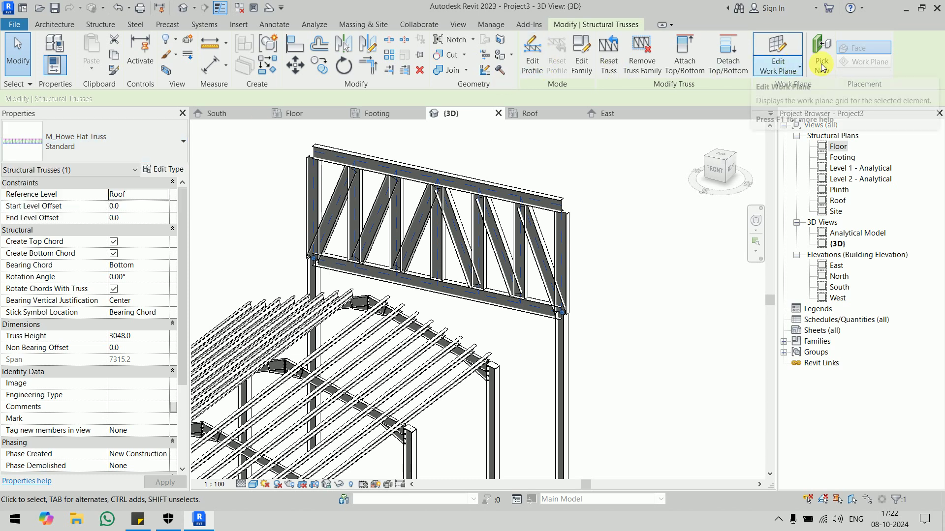
{"action": "left_click", "coordinate": [652, 151]}
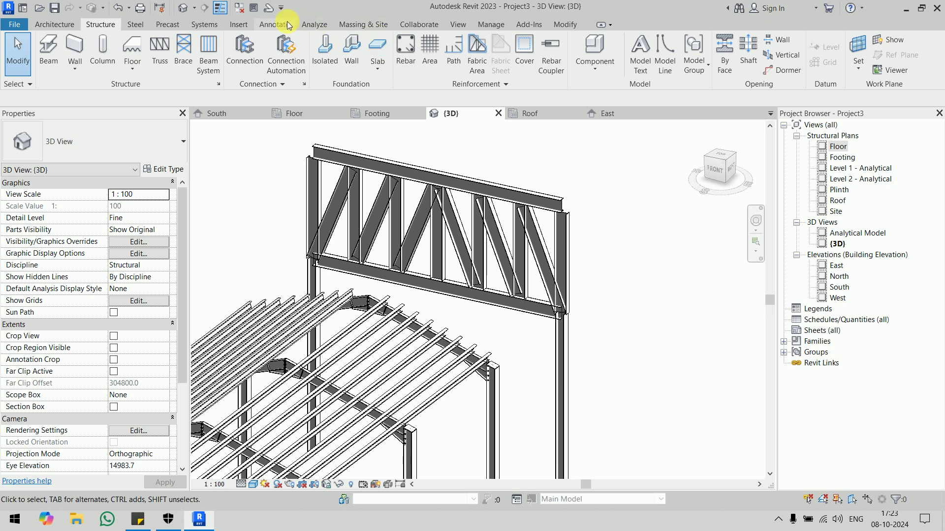
- Load the M_Simple Fink or W Truss family from the Structural Trusses folder
{"action": "left_click", "coordinate": [236, 25]}
{"action": "left_click", "coordinate": [473, 57]}
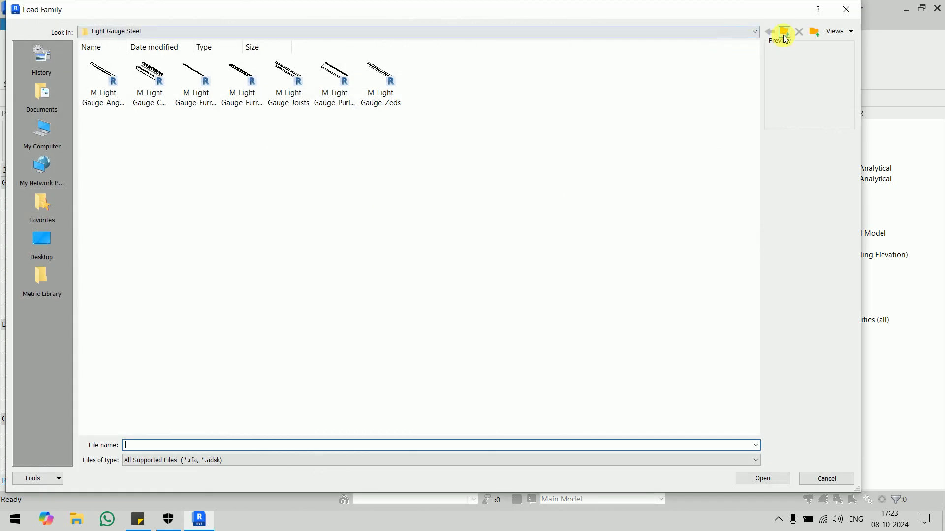
{"action": "left_click", "coordinate": [785, 34]}
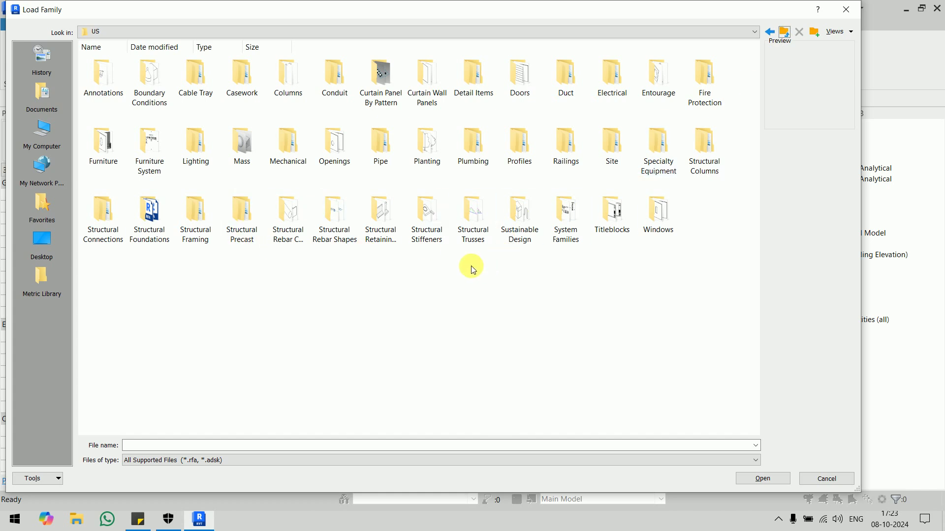
{"action": "double_click", "coordinate": [470, 232]}
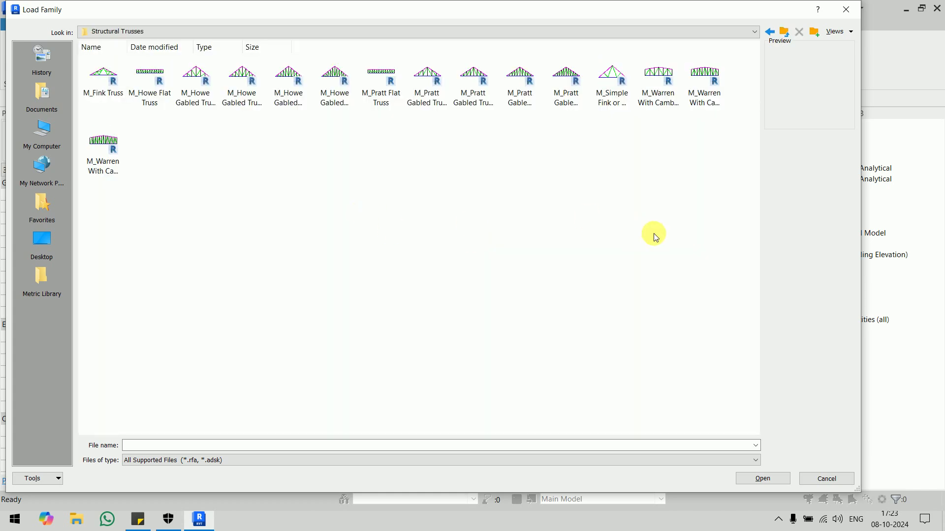
{"action": "left_click", "coordinate": [616, 101]}
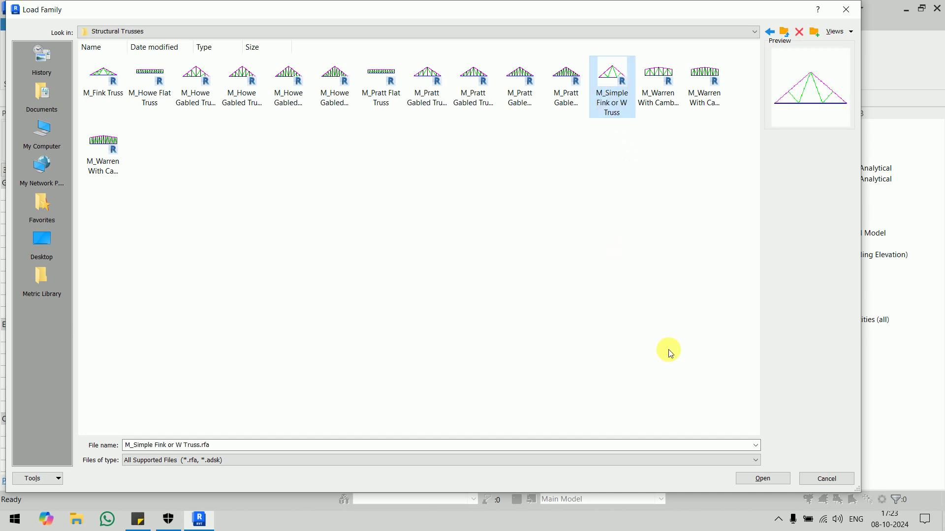
{"action": "left_click", "coordinate": [776, 484]}
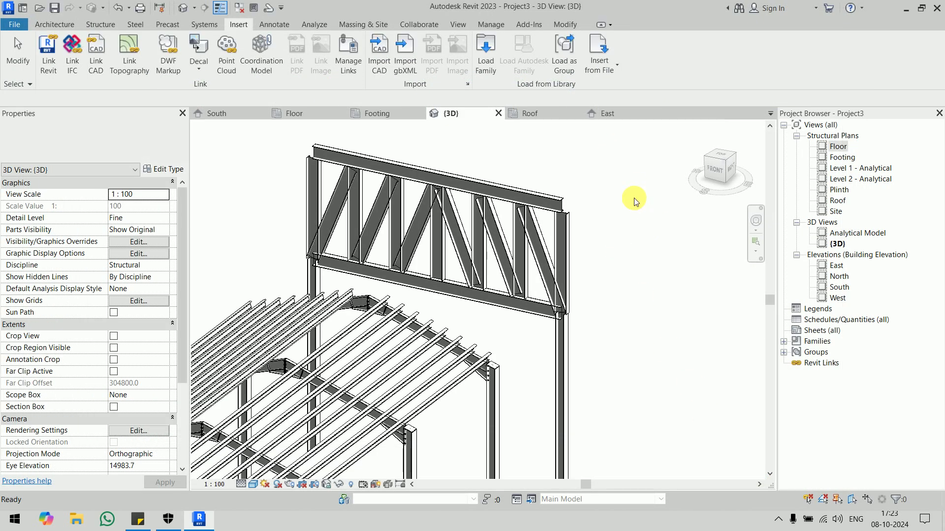
- Change the flat Howe truss to the M_Simple Fink or W Truss type
{"action": "left_click", "coordinate": [393, 190]}
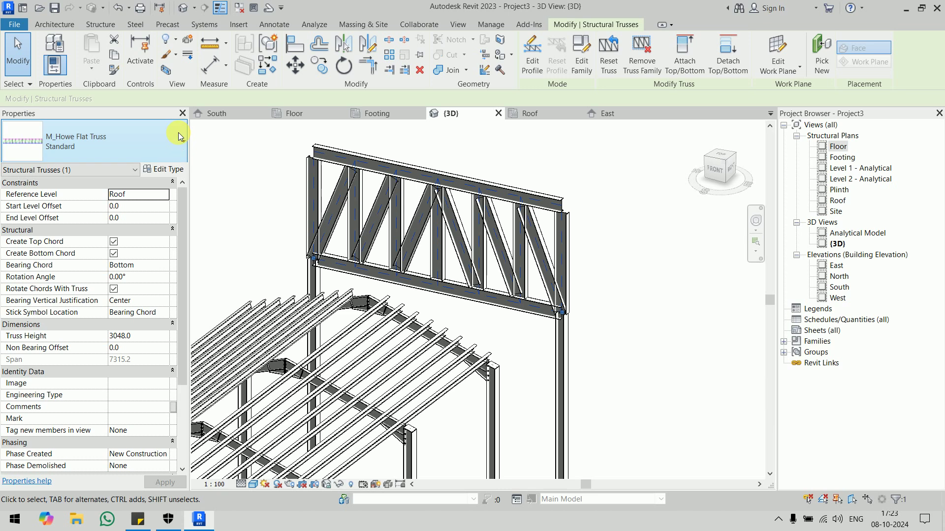
{"action": "left_click", "coordinate": [183, 141]}
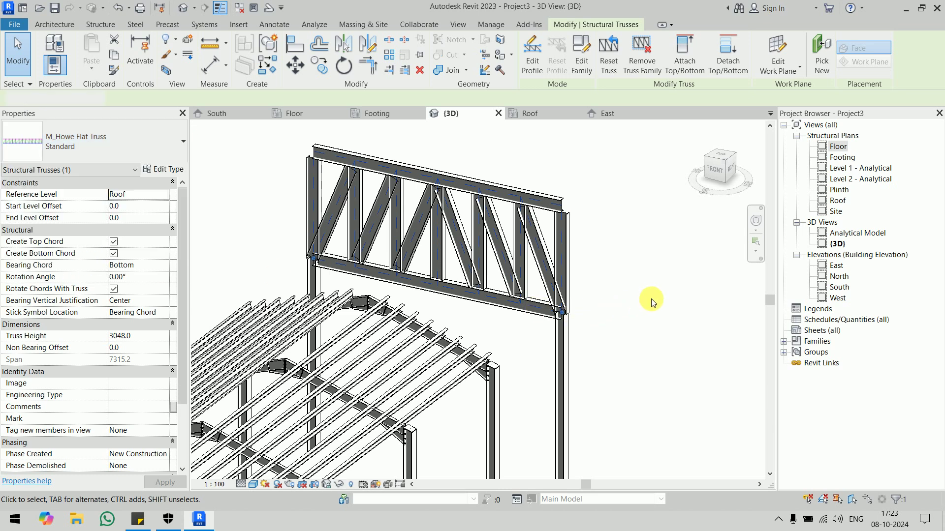
{"action": "left_click", "coordinate": [663, 308]}
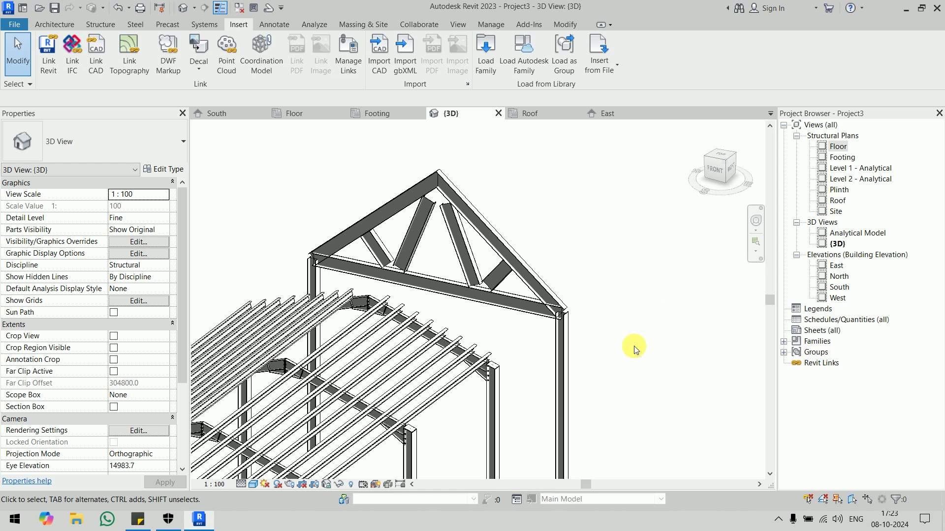
- Delete the end-bay Fink truss and open the Floor structural plan
{"action": "mouse_move", "coordinate": [634, 347]}
{"action": "middle_mouse_down", "text": "shift"}
{"action": "mouse_move", "coordinate": [415, 368]}
{"action": "mouse_move", "coordinate": [519, 436]}
{"action": "mouse_move", "coordinate": [412, 224]}
{"action": "middle_mouse_up", "text": "shift"}
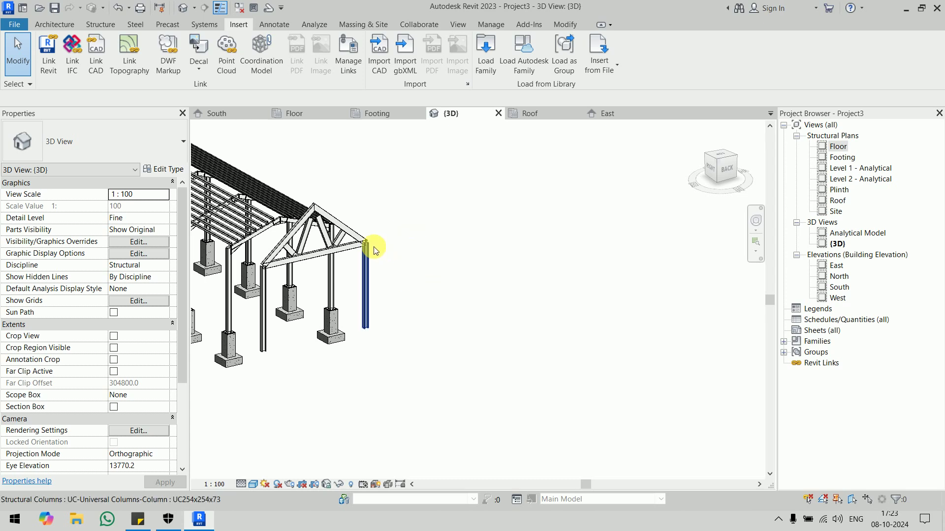
{"action": "left_click", "coordinate": [355, 236]}
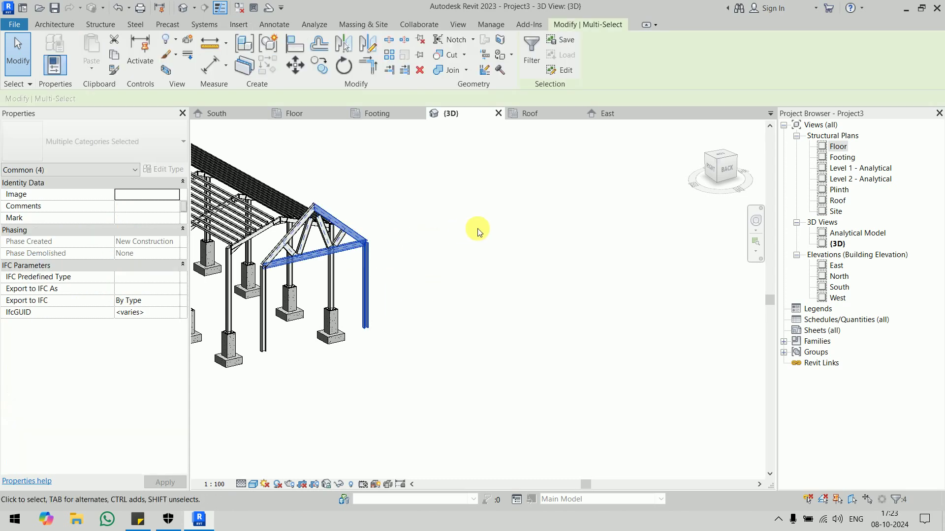
{"action": "key", "text": "Escape"}
{"action": "key", "text": "Delete"}
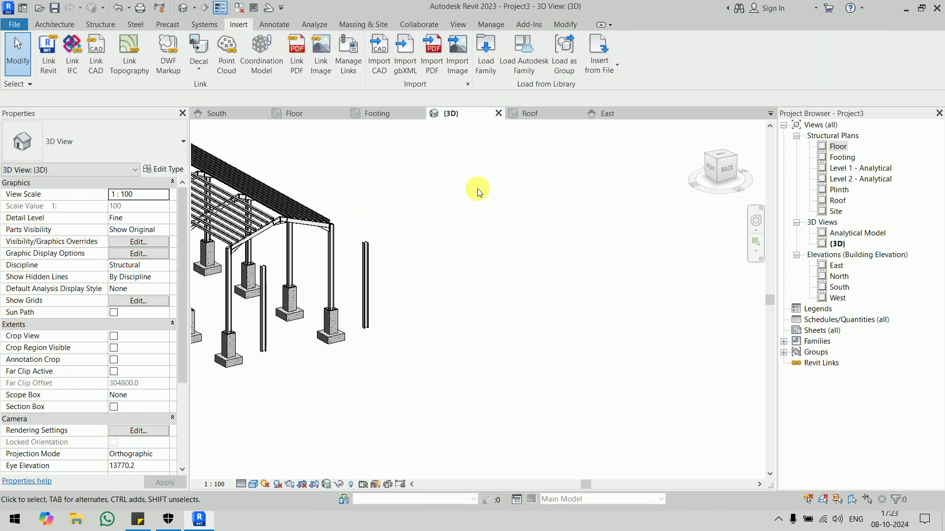
{"action": "double_click", "coordinate": [839, 147]}
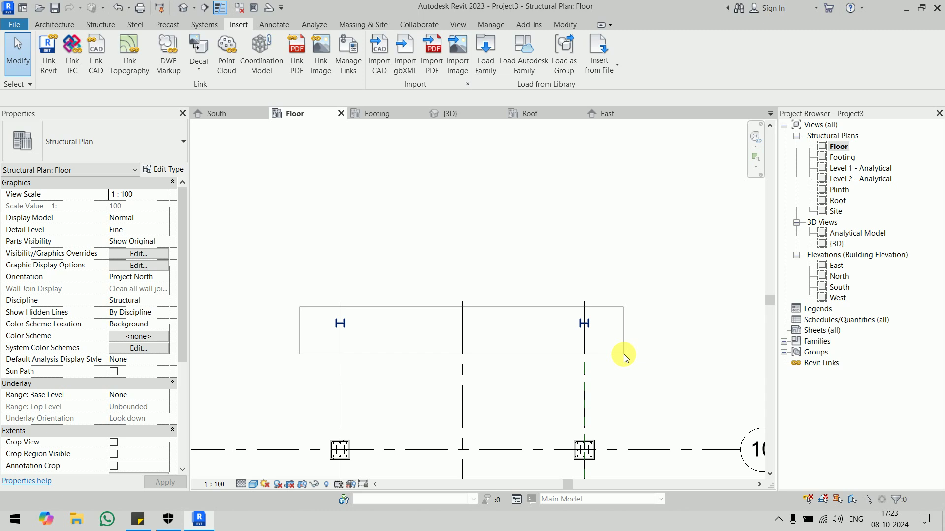
- Copy the two end columns 5400 up from Grid 2 to the next grid line
{"action": "left_click_drag", "start_coordinate": [373, 339], "coordinate": [624, 354]}
{"action": "mouse_move", "coordinate": [619, 354]}
{"action": "middle_mouse_down"}
{"action": "mouse_move", "coordinate": [607, 336]}
{"action": "mouse_move", "coordinate": [607, 399]}
{"action": "middle_mouse_up"}
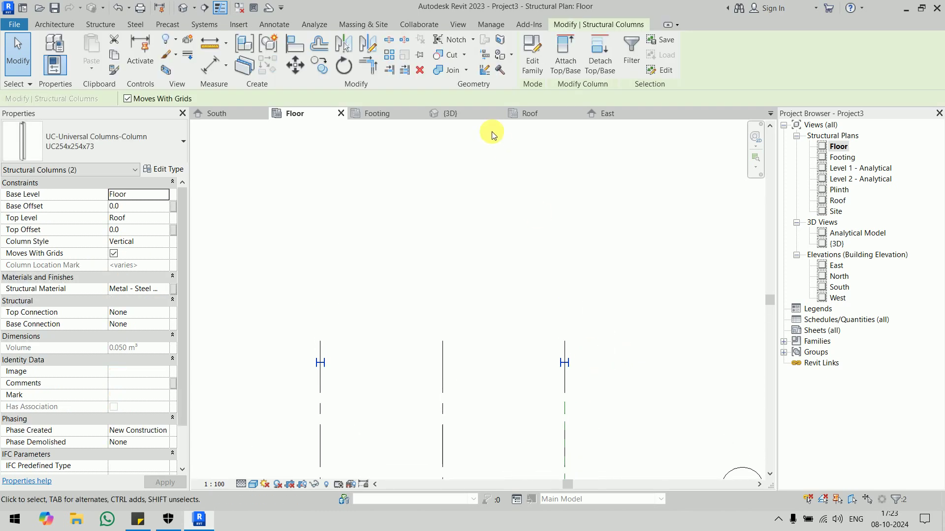
{"action": "left_click", "coordinate": [320, 75]}
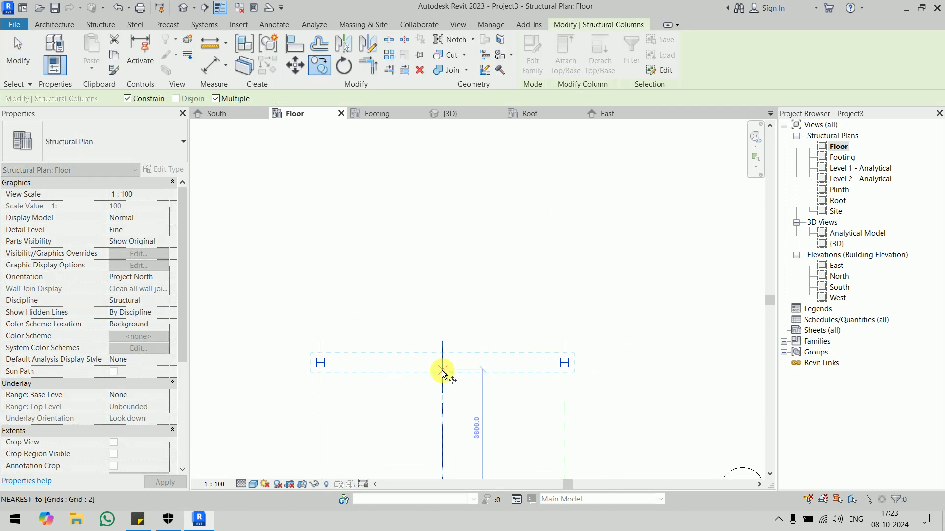
{"action": "left_click", "coordinate": [443, 366]}
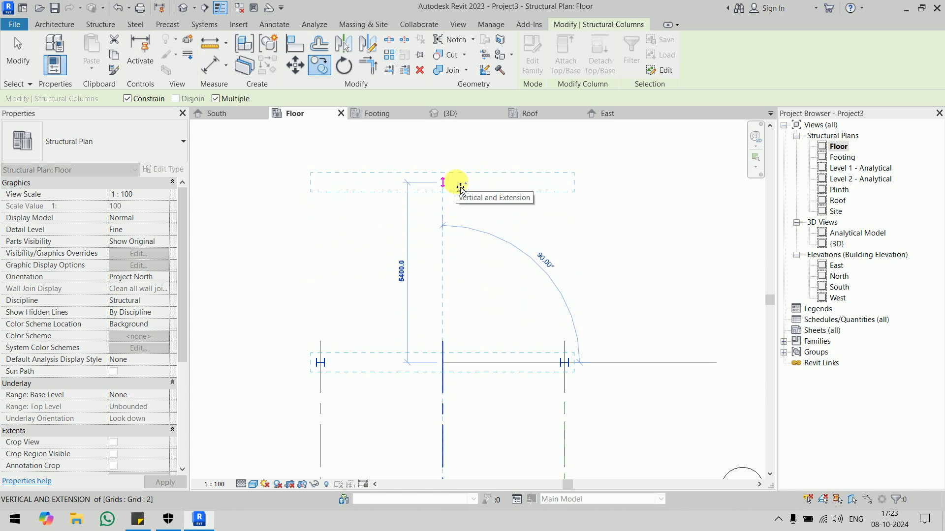
{"action": "left_click", "coordinate": [461, 186]}
{"action": "key", "text": "Escape"}
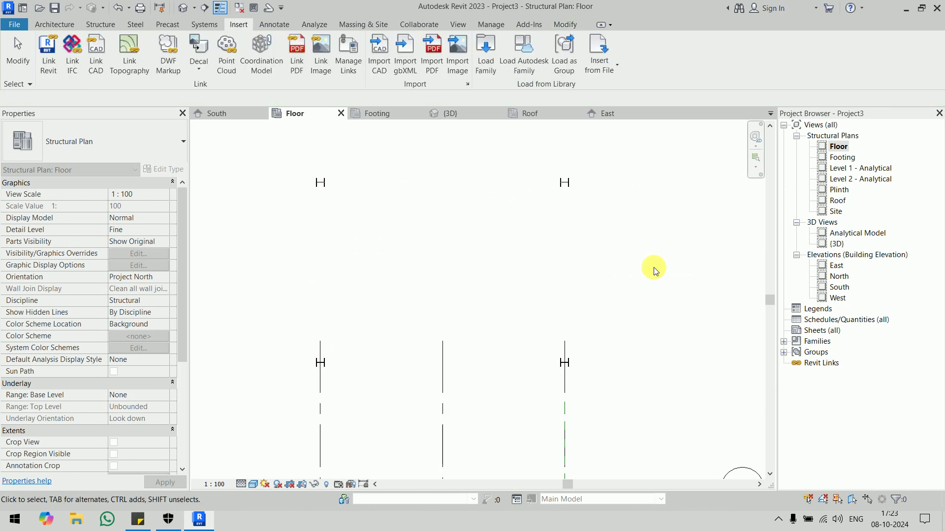
- Draw two trial beams along the side grids between the columns, then undo them
{"action": "left_click", "coordinate": [54, 25]}
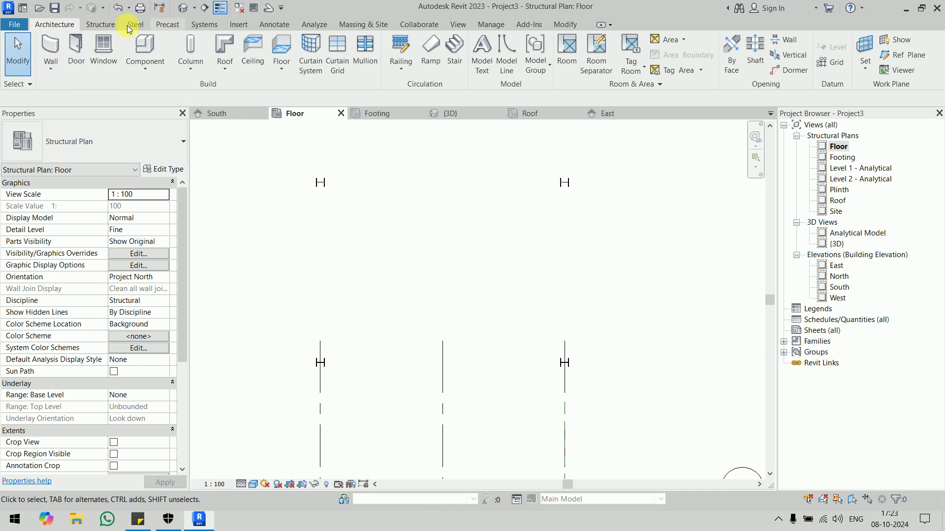
{"action": "left_click", "coordinate": [101, 25]}
{"action": "left_click", "coordinate": [51, 64]}
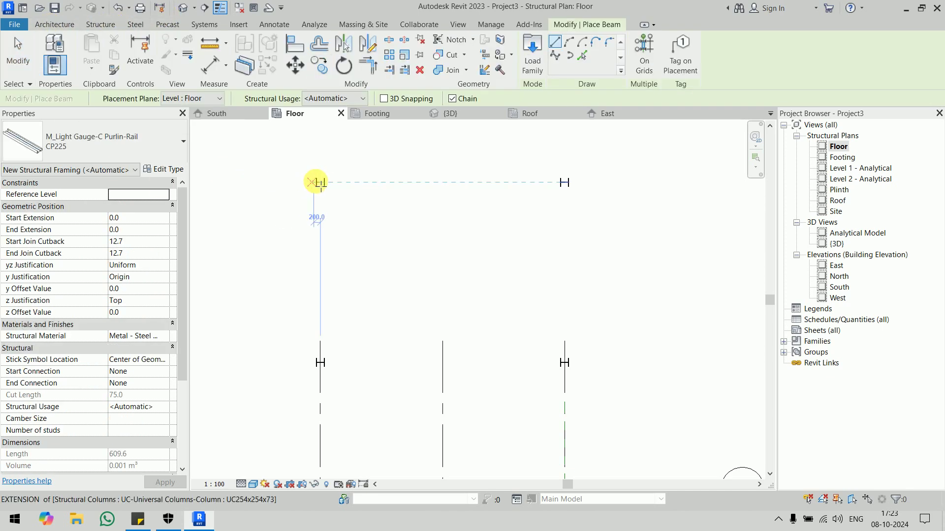
{"action": "left_click", "coordinate": [320, 183]}
{"action": "left_click", "coordinate": [321, 363]}
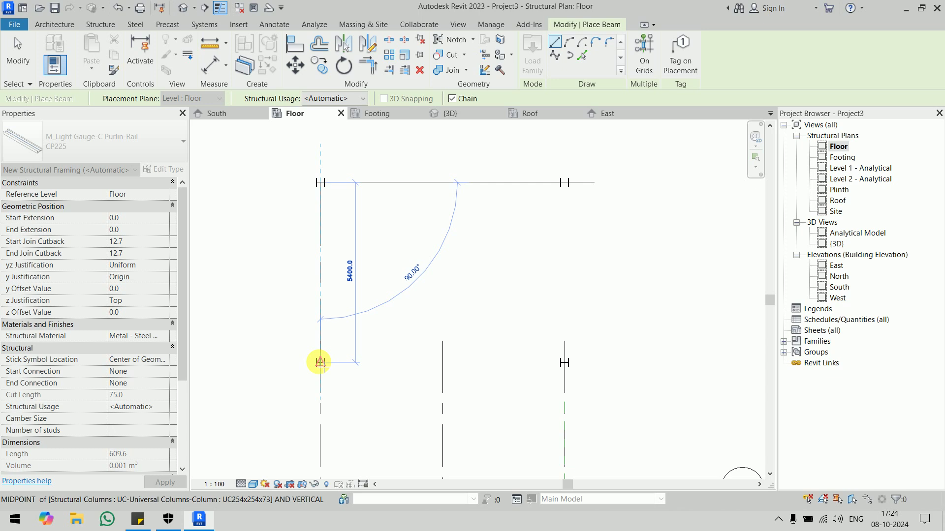
{"action": "key", "text": "Escape"}
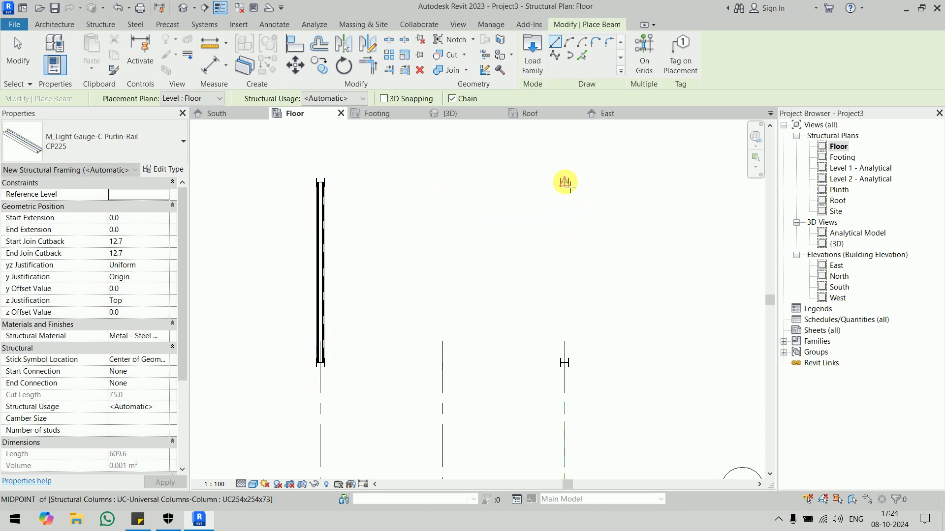
{"action": "left_click", "coordinate": [564, 183]}
{"action": "left_click", "coordinate": [564, 362]}
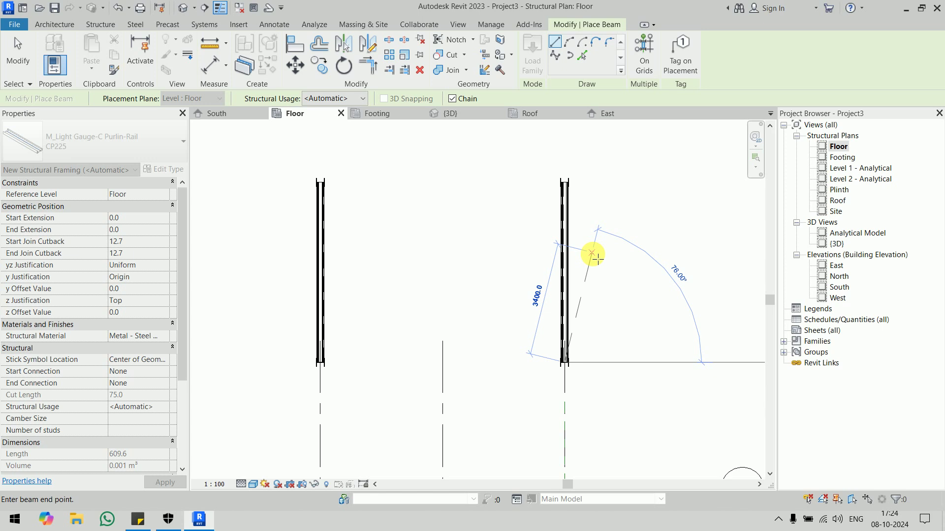
{"action": "key", "text": "Escape"}
{"action": "key", "text": "Escape"}
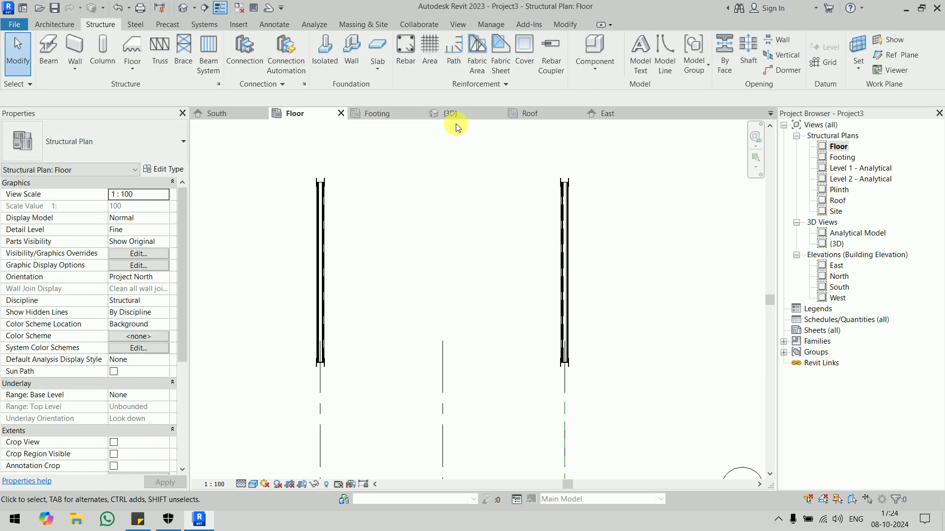
{"action": "key", "text": "ctrl+z"}
{"action": "key", "text": "ctrl+z"}
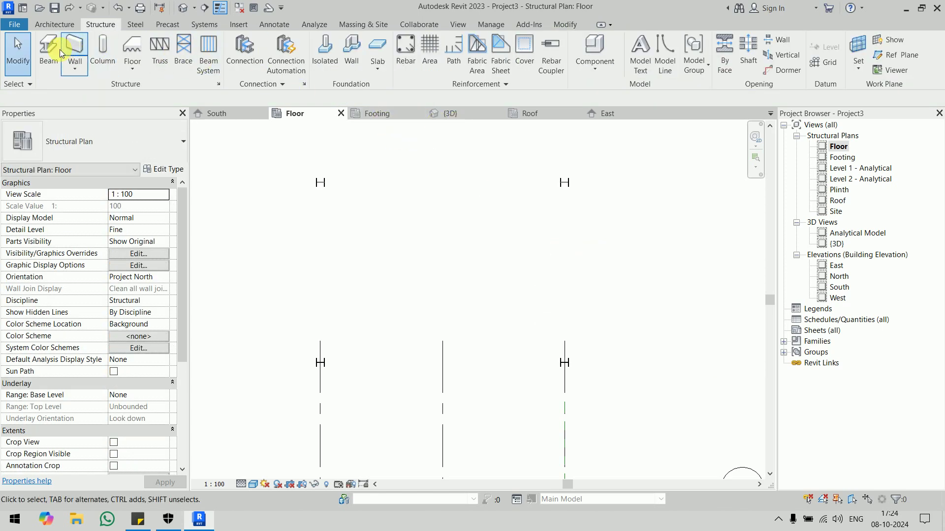
- Draw UB254x102x28 beams along both side grids from each end column to its copy
{"action": "left_click", "coordinate": [49, 45]}
{"action": "left_click", "coordinate": [95, 143]}
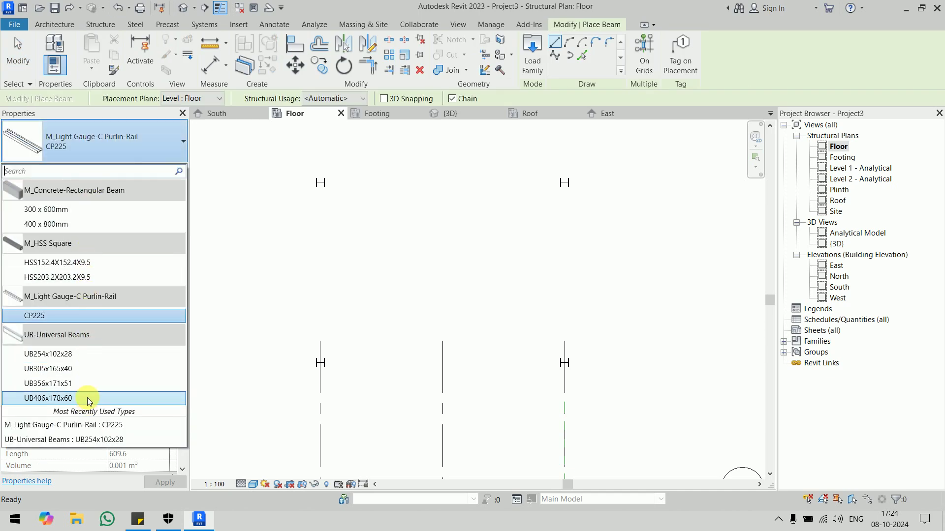
{"action": "left_click", "coordinate": [89, 354]}
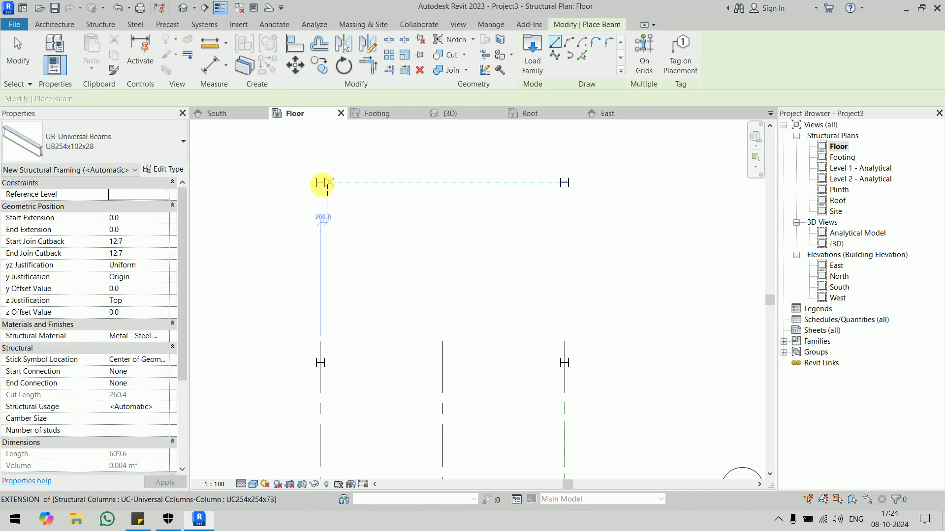
{"action": "left_click", "coordinate": [321, 183]}
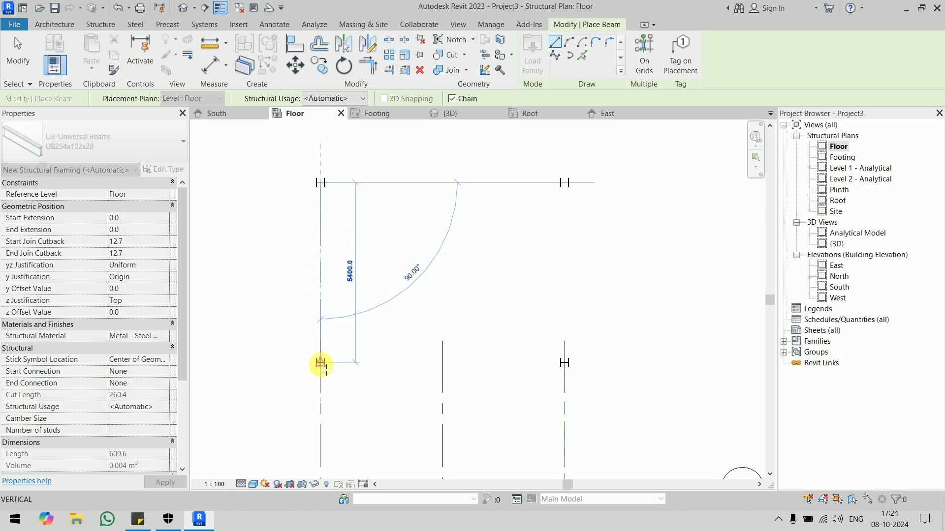
{"action": "left_click", "coordinate": [320, 363]}
{"action": "key", "text": "Escape"}
{"action": "left_click", "coordinate": [564, 182]}
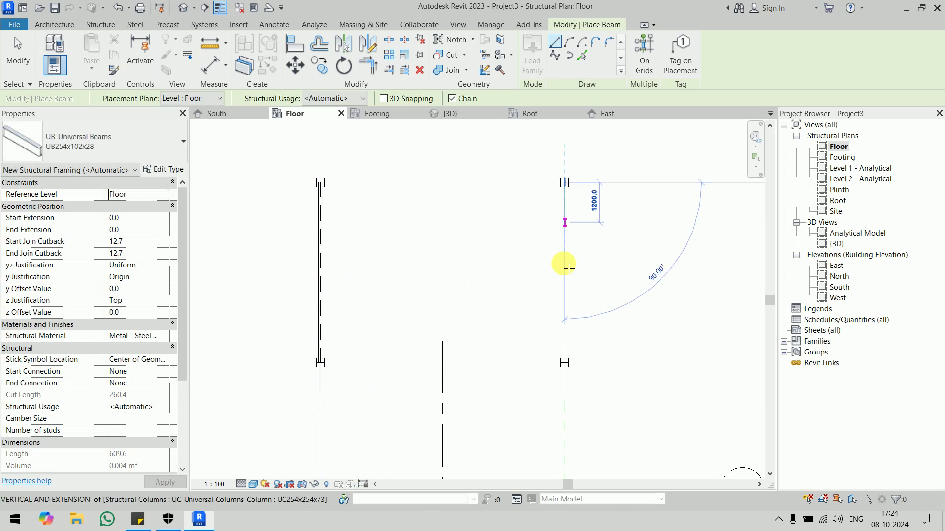
{"action": "left_click", "coordinate": [565, 362]}
{"action": "key", "text": "Escape"}
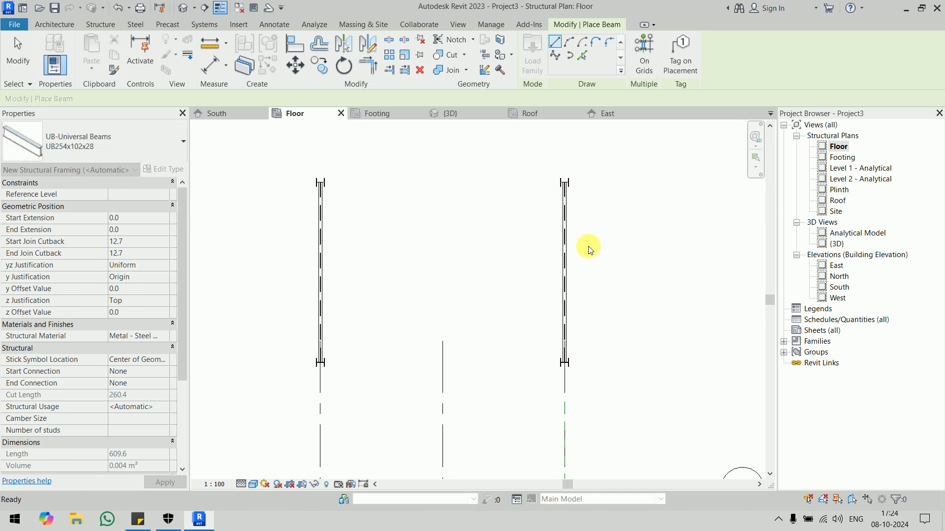
{"action": "key", "text": "Escape"}
- Switch to the 3D view, zoom in and select the right new beam
{"action": "left_click", "coordinate": [475, 114]}
{"action": "scroll", "coordinate": [475, 201], "scroll_direction": "up", "scroll_amount": 3}
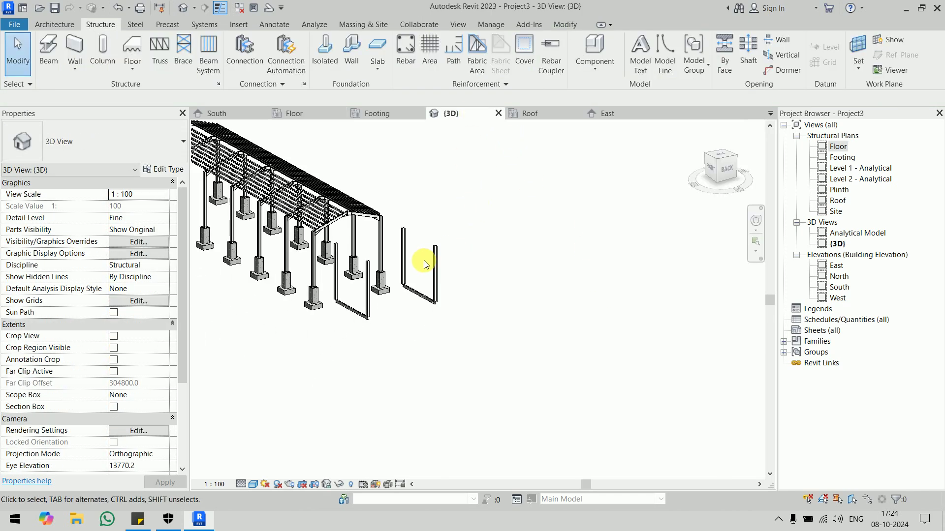
{"action": "scroll", "coordinate": [426, 264], "scroll_direction": "up", "scroll_amount": 4}
{"action": "left_click", "coordinate": [409, 347]}
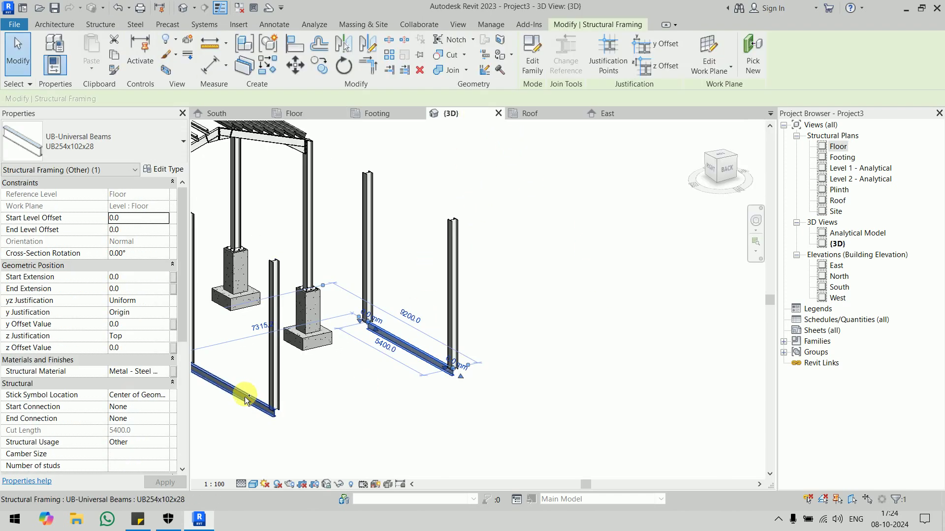
- Move both new beams onto the Level : Roof work plane
{"action": "left_click", "coordinate": [199, 337], "text": "ctrl"}
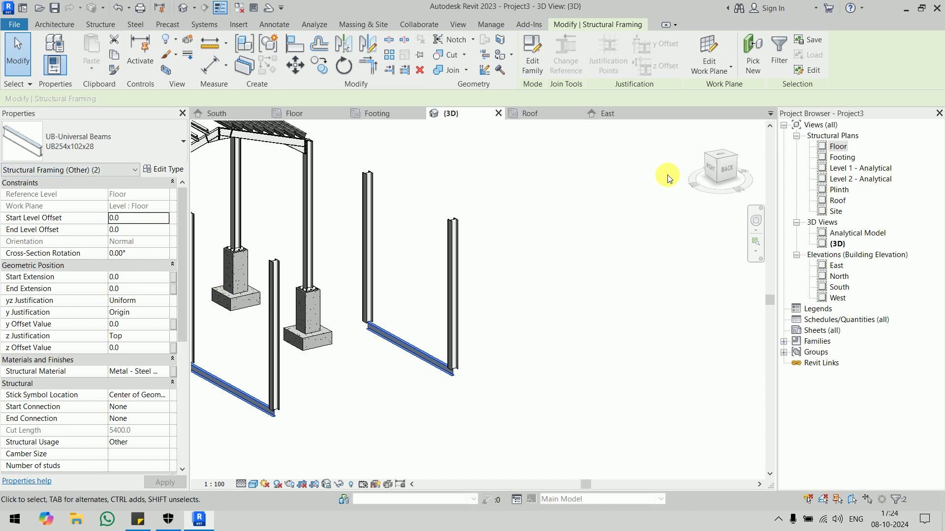
{"action": "left_click", "coordinate": [713, 74]}
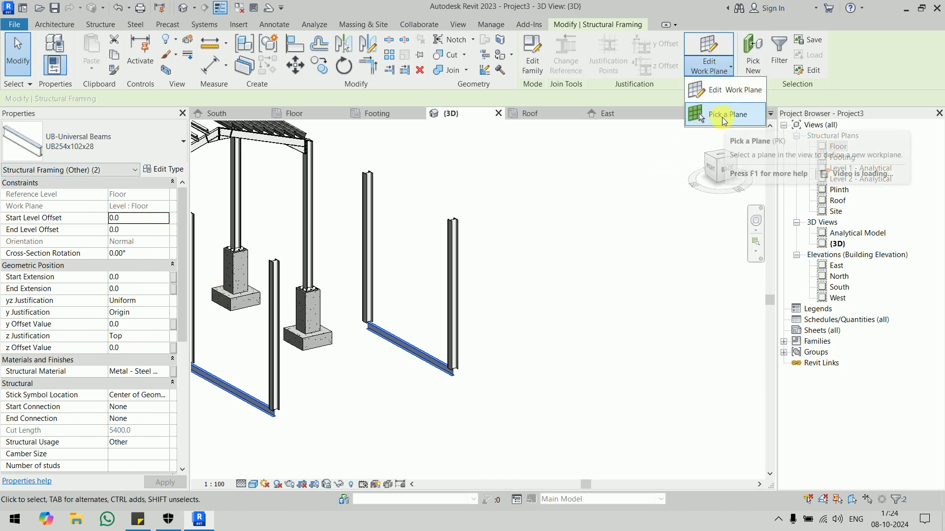
{"action": "left_click", "coordinate": [727, 90]}
{"action": "left_click", "coordinate": [534, 237]}
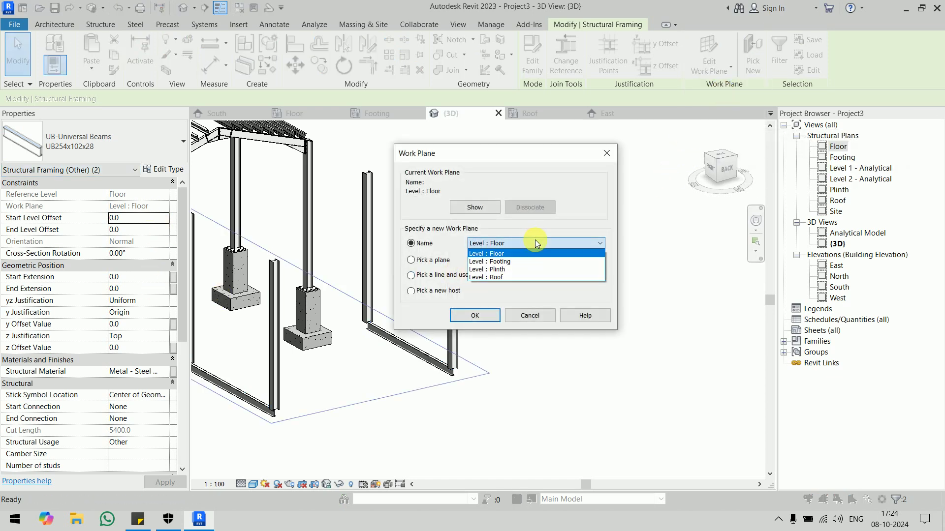
{"action": "left_click", "coordinate": [519, 277]}
{"action": "left_click", "coordinate": [493, 325]}
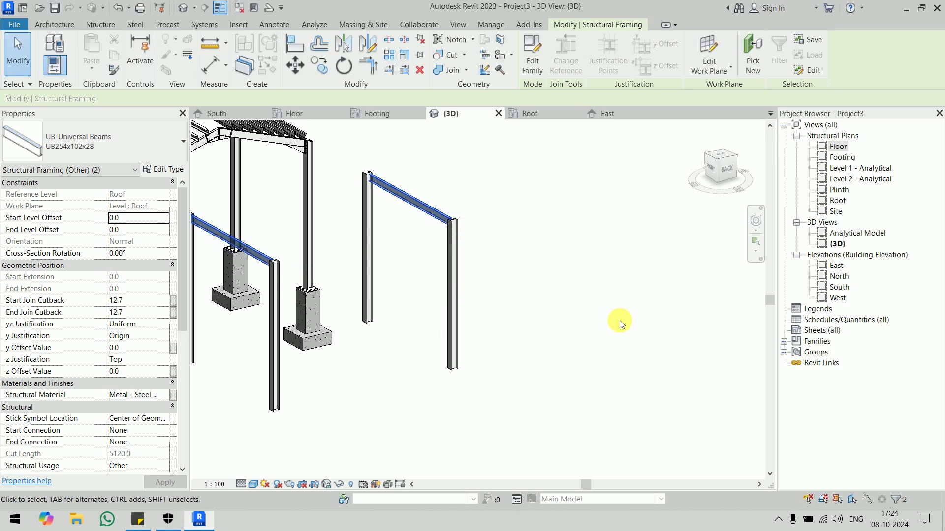
{"action": "left_click", "coordinate": [537, 186]}
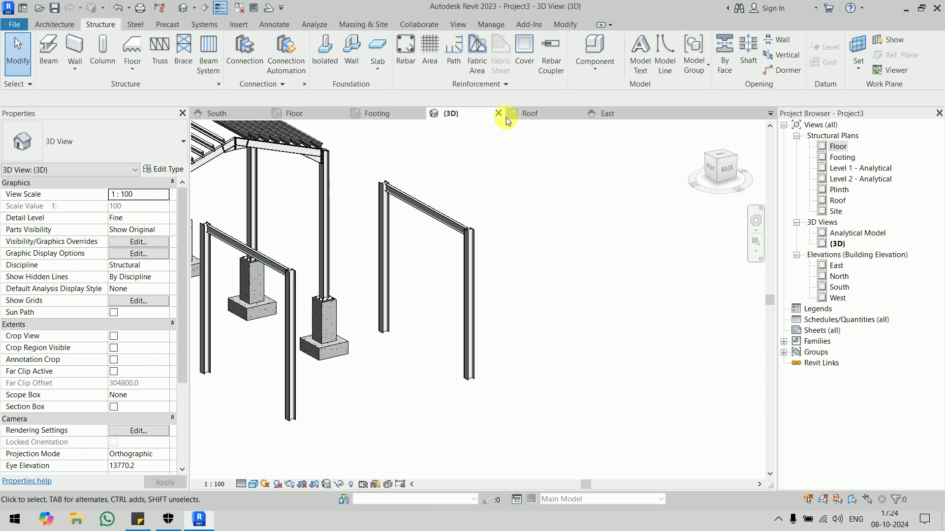
- Open the Roof structural plan with the end bay in view
{"action": "left_click", "coordinate": [551, 114]}
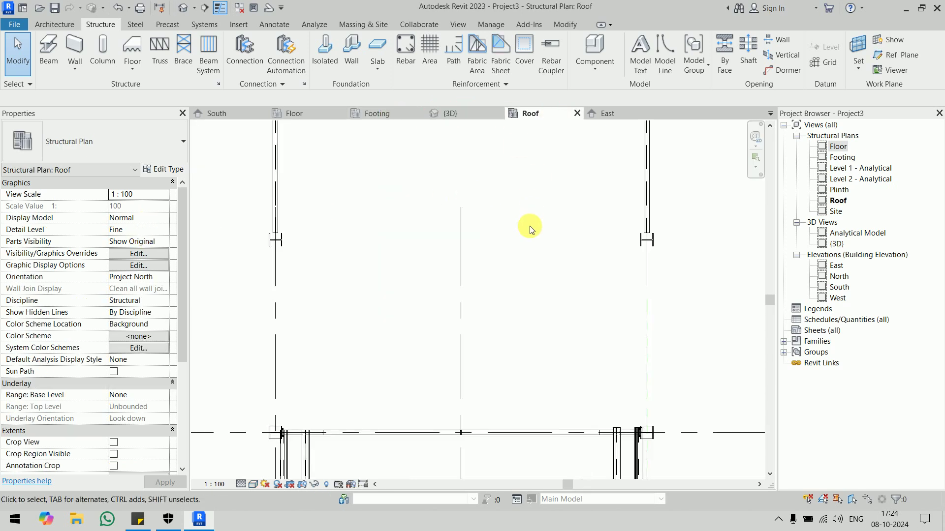
{"action": "scroll", "coordinate": [530, 229], "scroll_direction": "down", "scroll_amount": 2}
{"action": "middle_click_drag", "start_coordinate": [511, 266], "coordinate": [475, 362]}
{"action": "scroll", "coordinate": [427, 268], "scroll_direction": "up", "scroll_amount": 2}
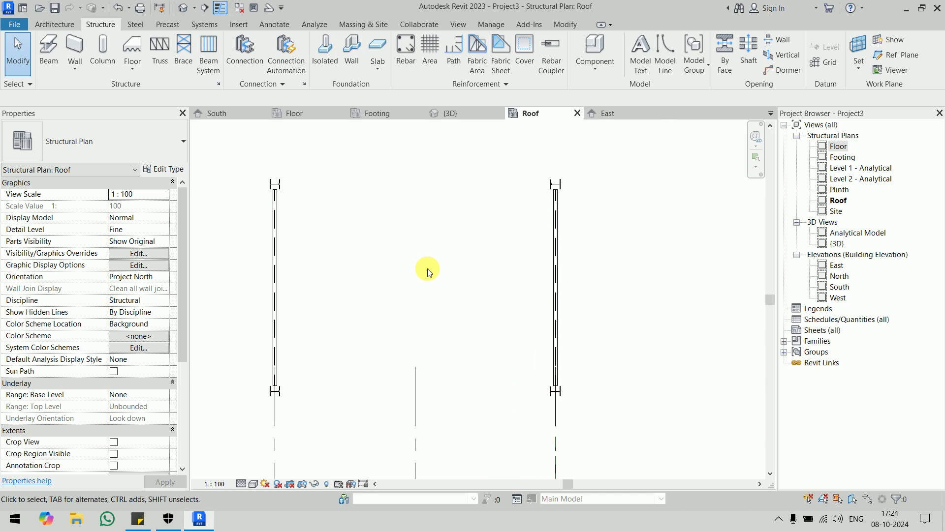
- Start a beam system and set its work plane to Level : Roof
{"action": "left_click", "coordinate": [209, 57]}
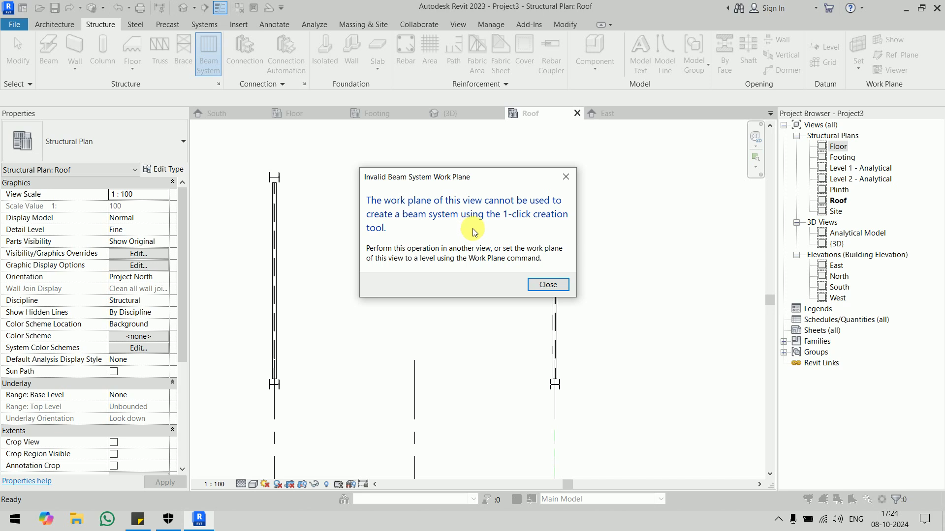
{"action": "left_click", "coordinate": [548, 284]}
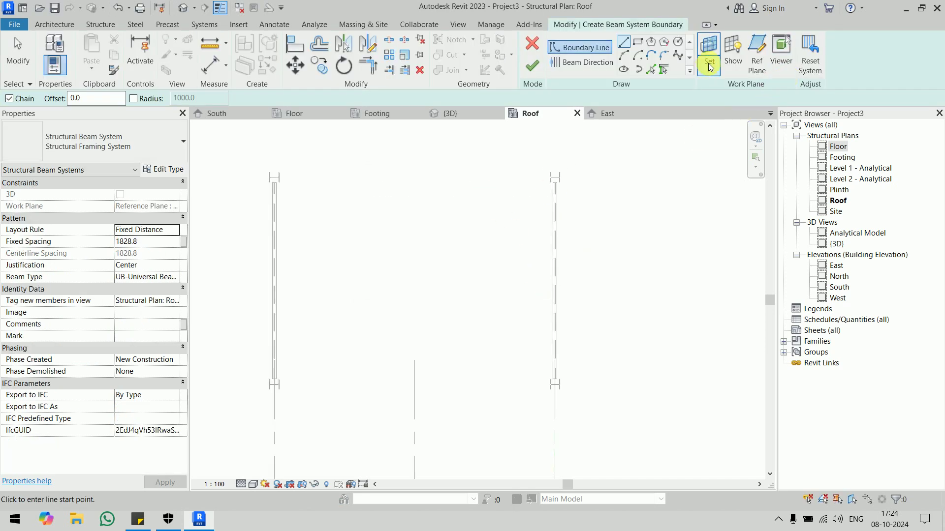
{"action": "left_click", "coordinate": [709, 68]}
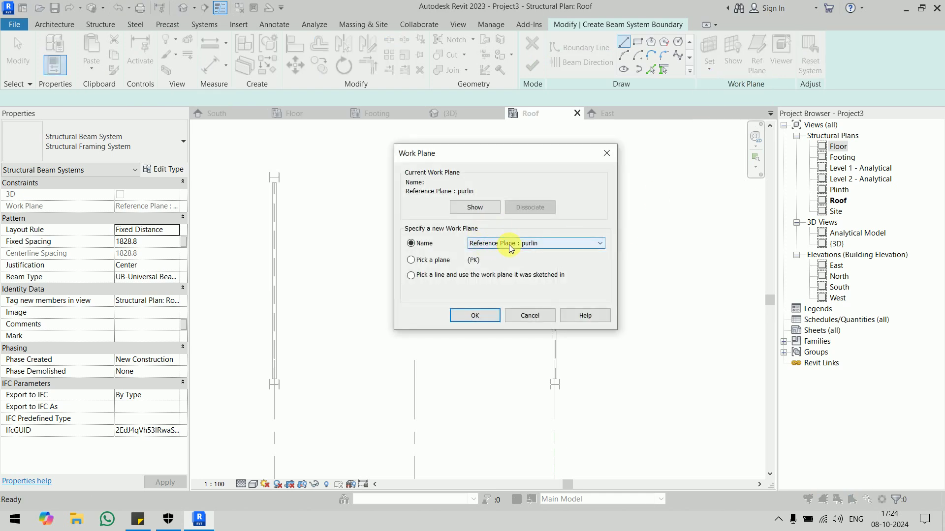
{"action": "left_click", "coordinate": [490, 245]}
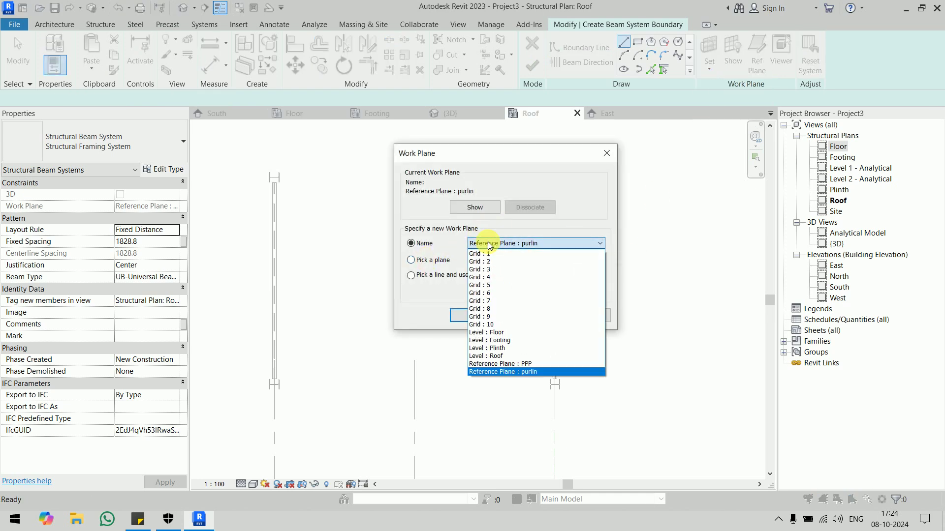
{"action": "left_click", "coordinate": [529, 356]}
{"action": "left_click", "coordinate": [488, 322]}
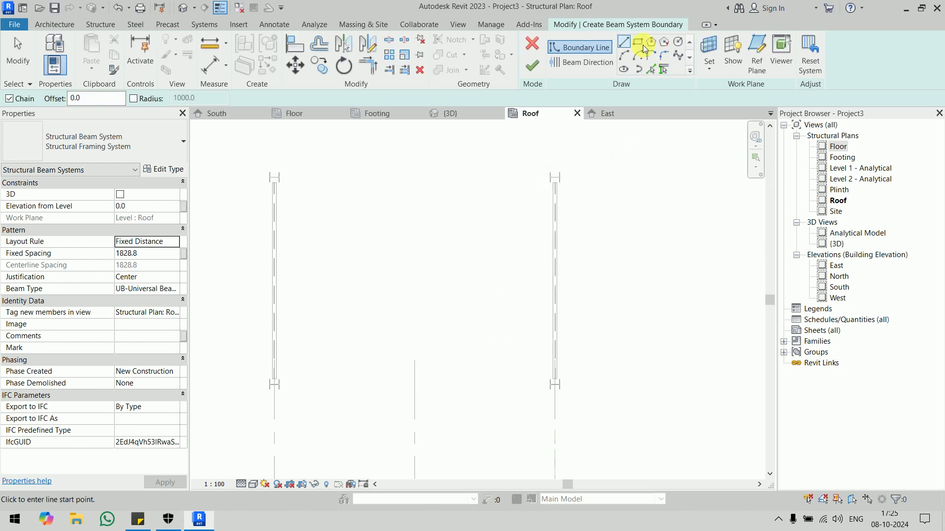
- Sketch a rectangular boundary between the end-bay beam ends and finish the beam system
{"action": "left_click", "coordinate": [639, 43]}
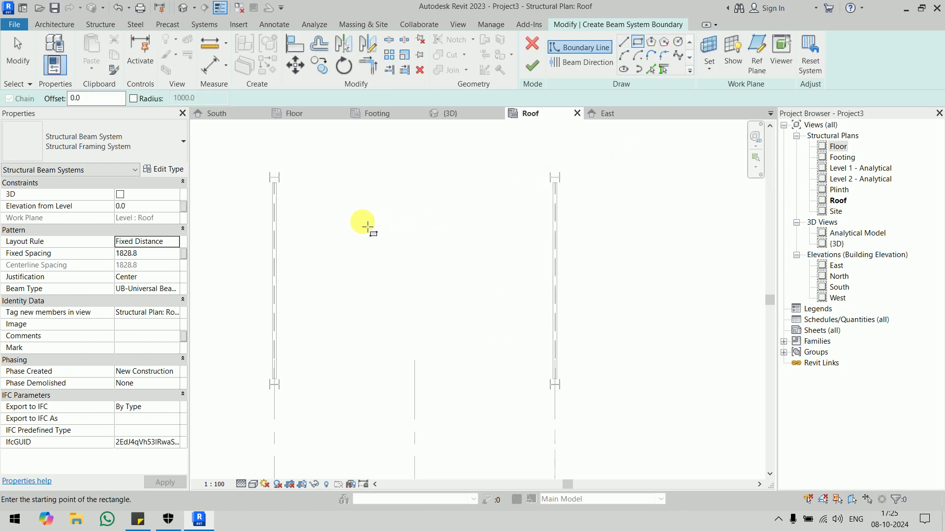
{"action": "left_click", "coordinate": [274, 177]}
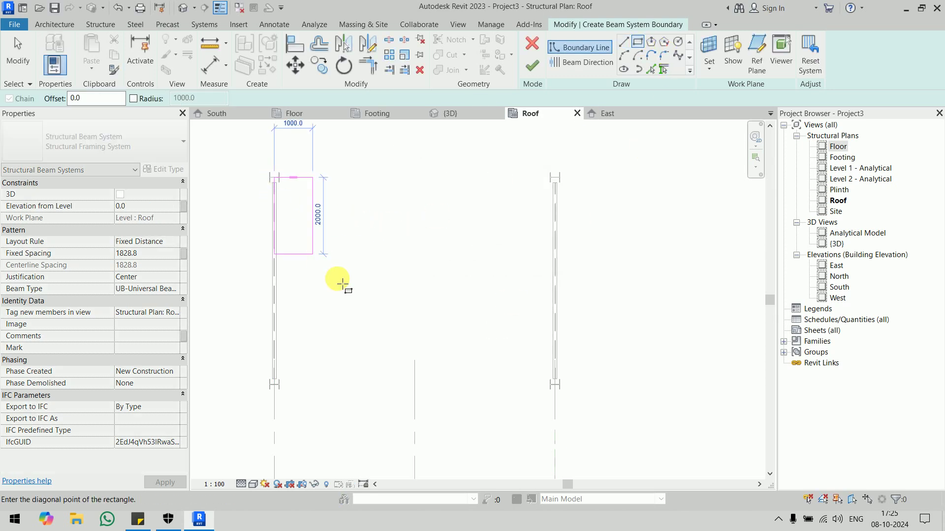
{"action": "left_click", "coordinate": [554, 384]}
{"action": "key", "text": "Escape"}
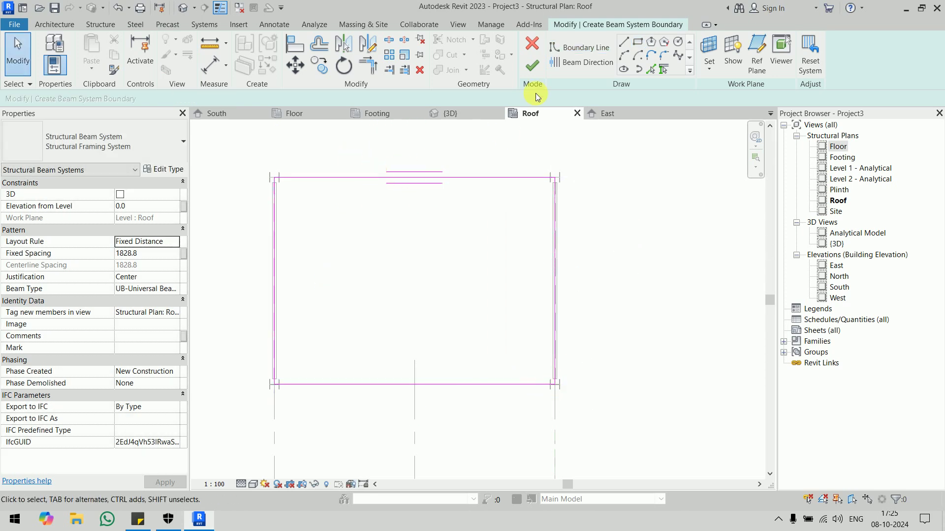
{"action": "left_click", "coordinate": [532, 65]}
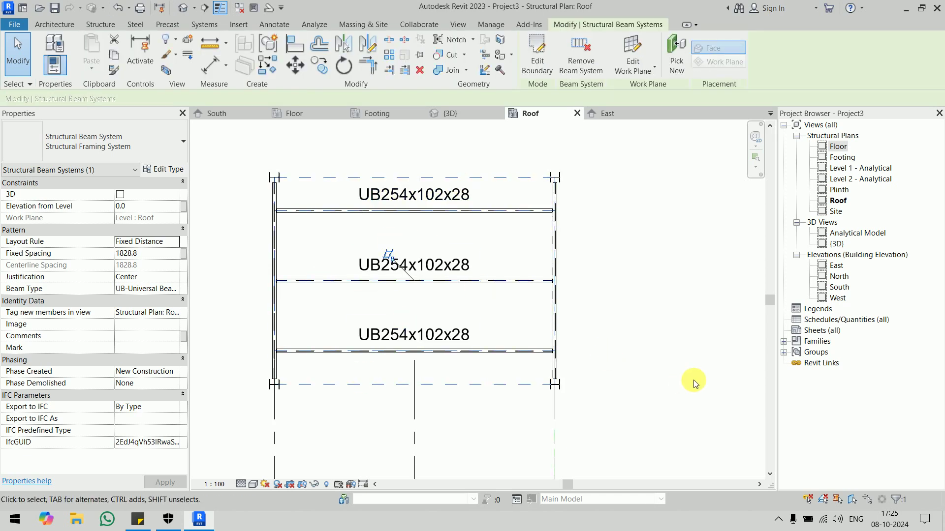
- Set the beam system's fixed spacing to 1200
{"action": "left_click", "coordinate": [153, 254]}
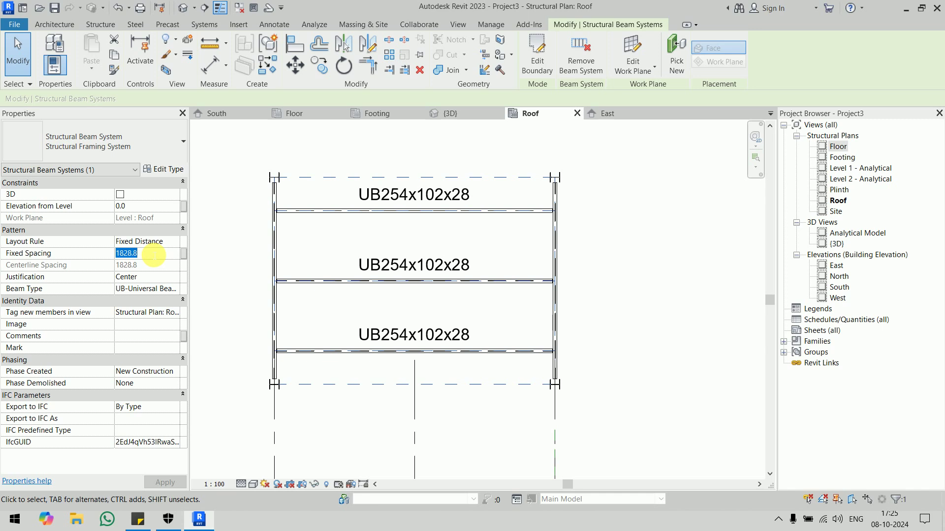
{"action": "type", "text": "1200"}
{"action": "key", "text": "Return"}
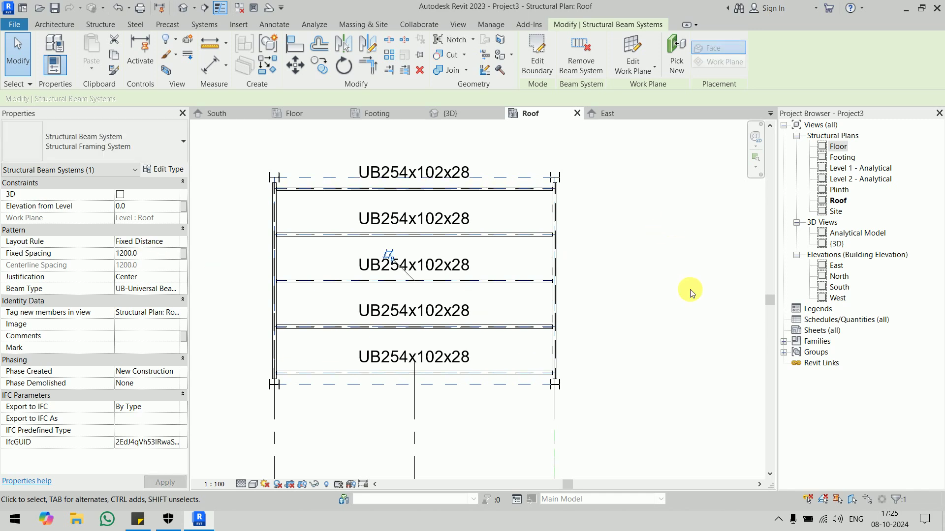
- Set the beam direction to the right boundary edge so beams run vertically
{"action": "left_click", "coordinate": [537, 58]}
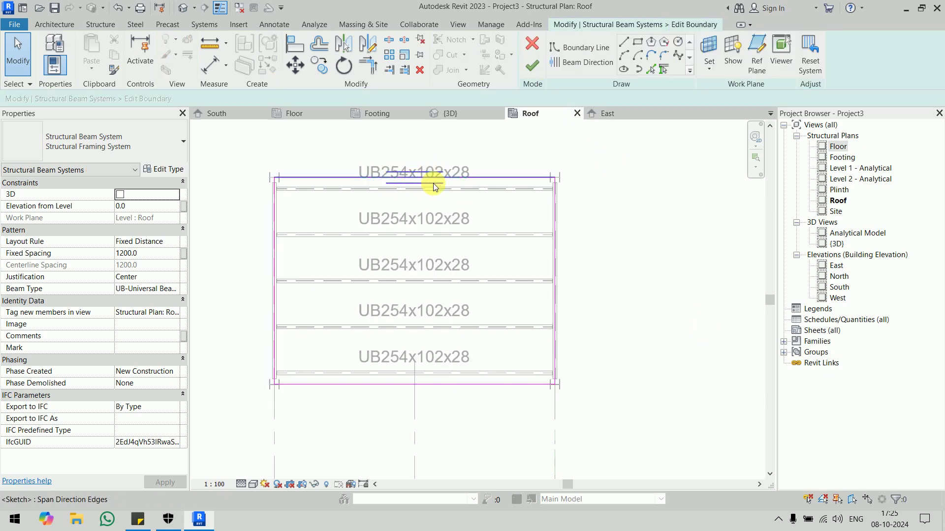
{"action": "left_click", "coordinate": [583, 62]}
{"action": "left_click", "coordinate": [556, 264]}
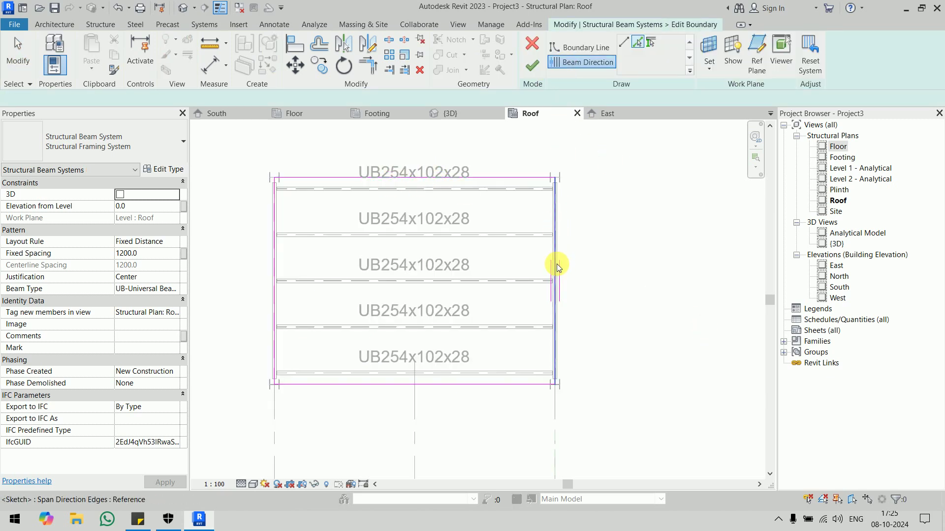
{"action": "left_click", "coordinate": [532, 66]}
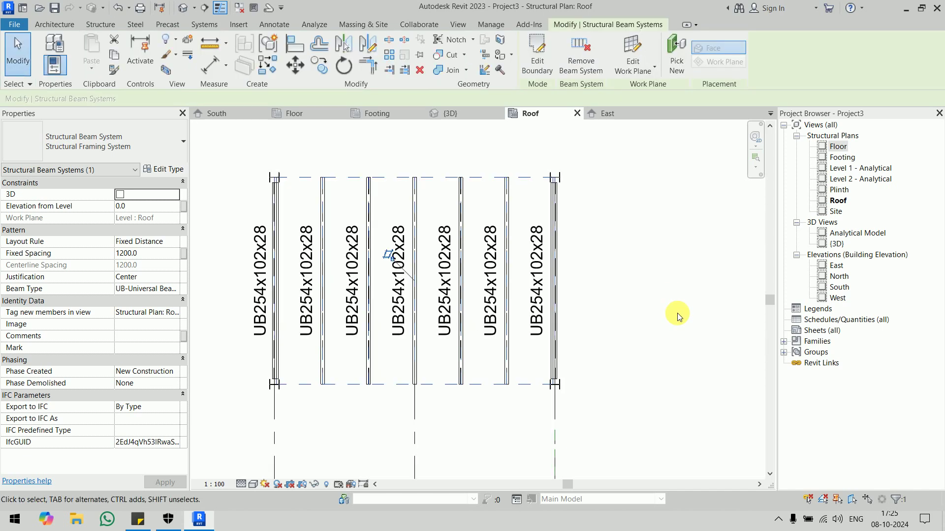
{"action": "key", "text": "Escape"}
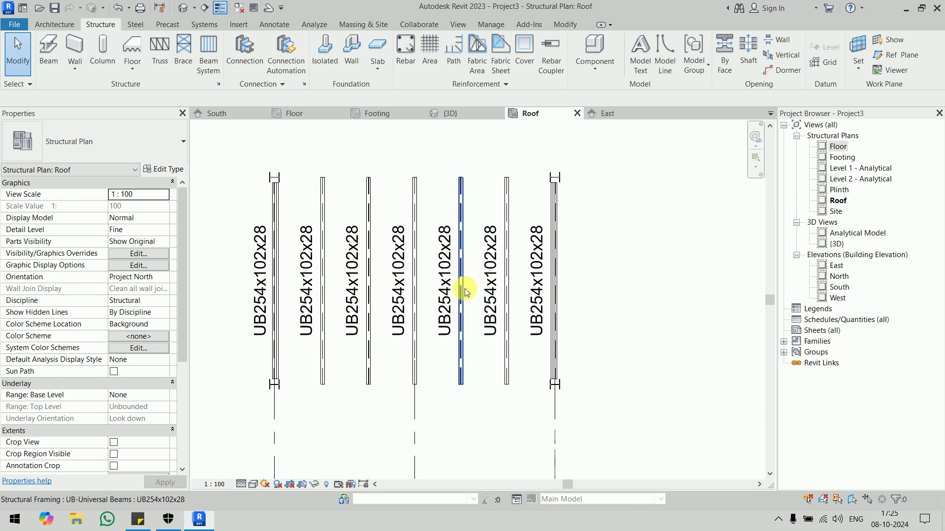
{"action": "left_click", "coordinate": [482, 385]}
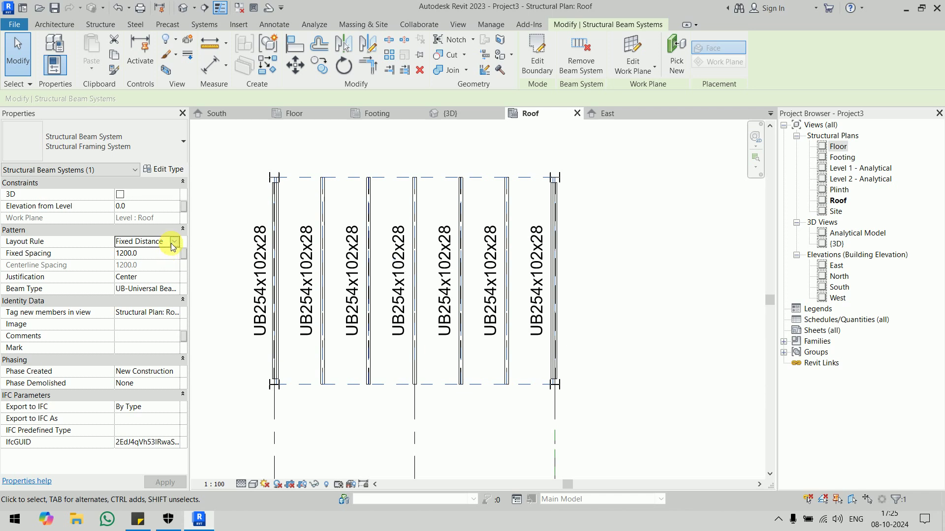
- Change the beam system layout rule to Fixed Number with 5 beams
{"action": "left_click", "coordinate": [171, 244]}
{"action": "left_click", "coordinate": [164, 259]}
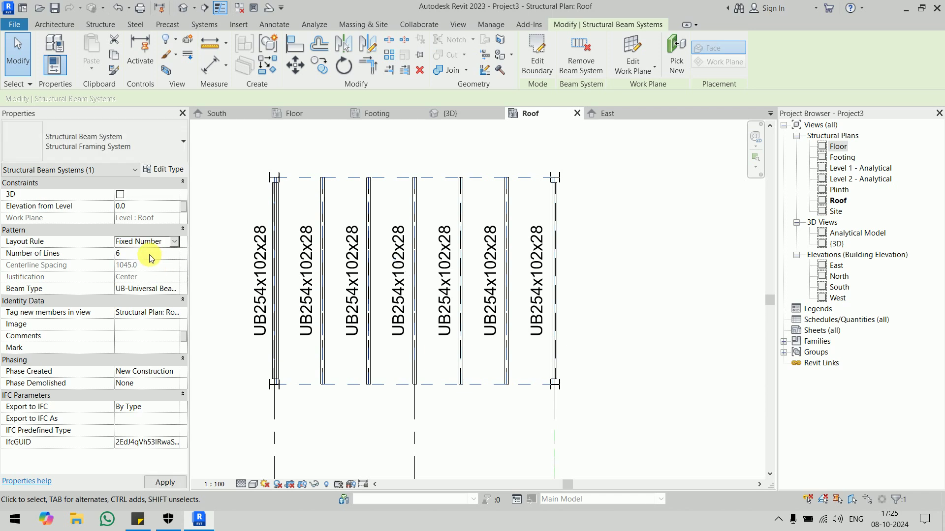
{"action": "left_click", "coordinate": [152, 254]}
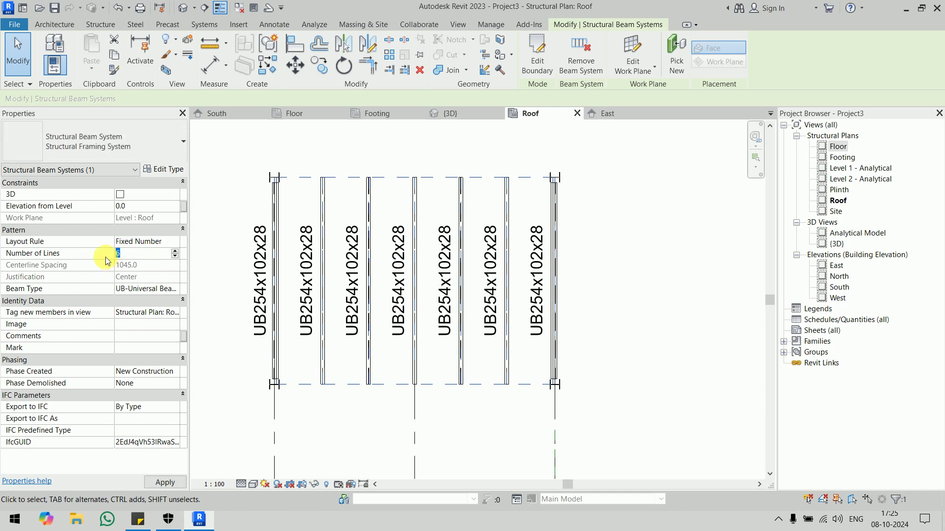
{"action": "key", "text": "BackSpace"}
{"action": "type", "text": "5"}
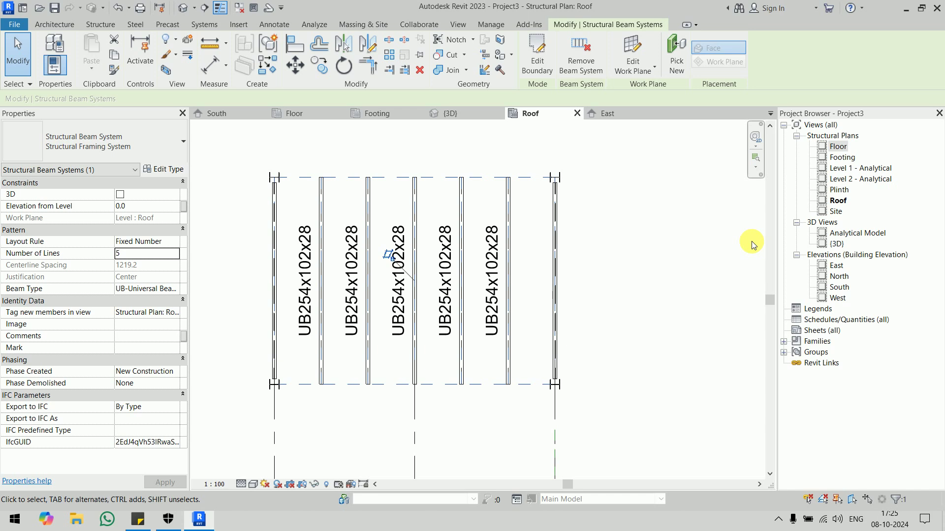
{"action": "left_click", "coordinate": [763, 245]}
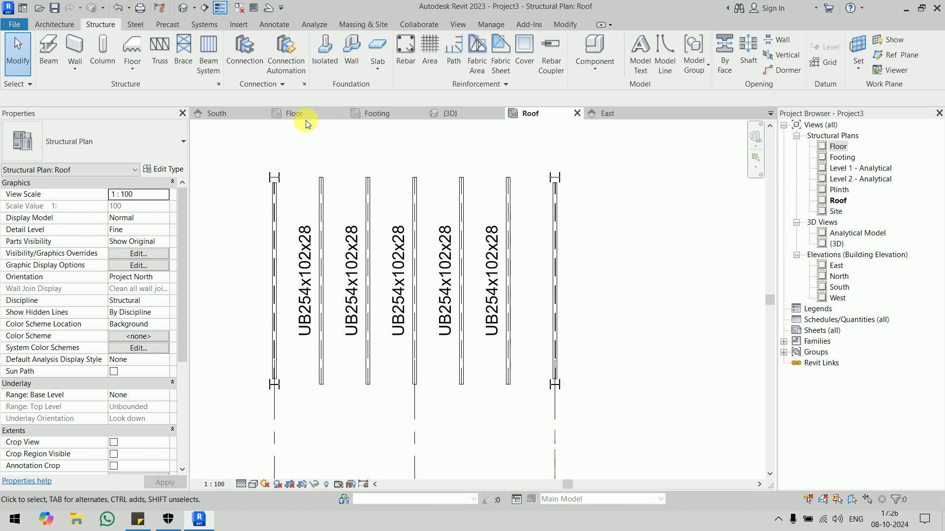
- In 3D, delete the end-bay beam system and its four columns
{"action": "left_click", "coordinate": [445, 114]}
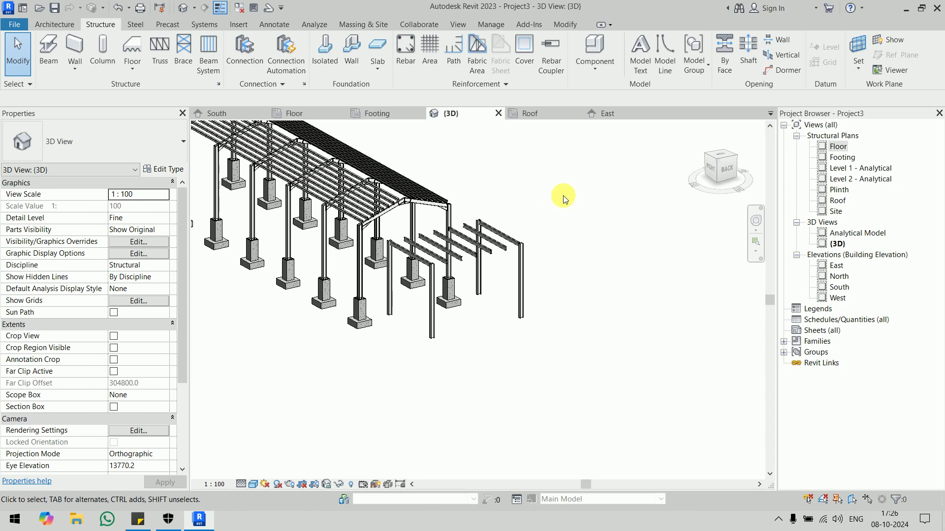
{"action": "left_click", "coordinate": [512, 238]}
{"action": "left_click", "coordinate": [523, 278]}
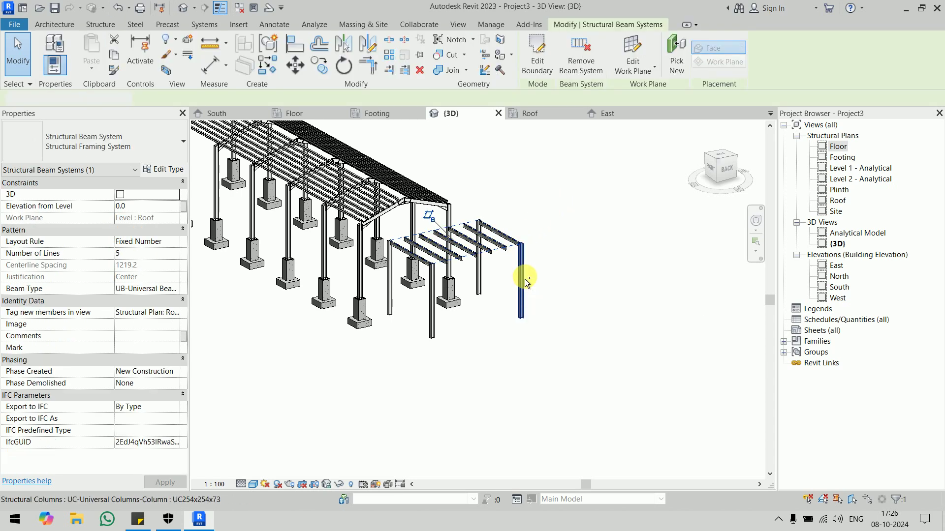
{"action": "left_click", "coordinate": [478, 276], "text": "ctrl"}
{"action": "left_click", "coordinate": [432, 330], "text": "ctrl"}
{"action": "left_click", "coordinate": [390, 309], "text": "ctrl"}
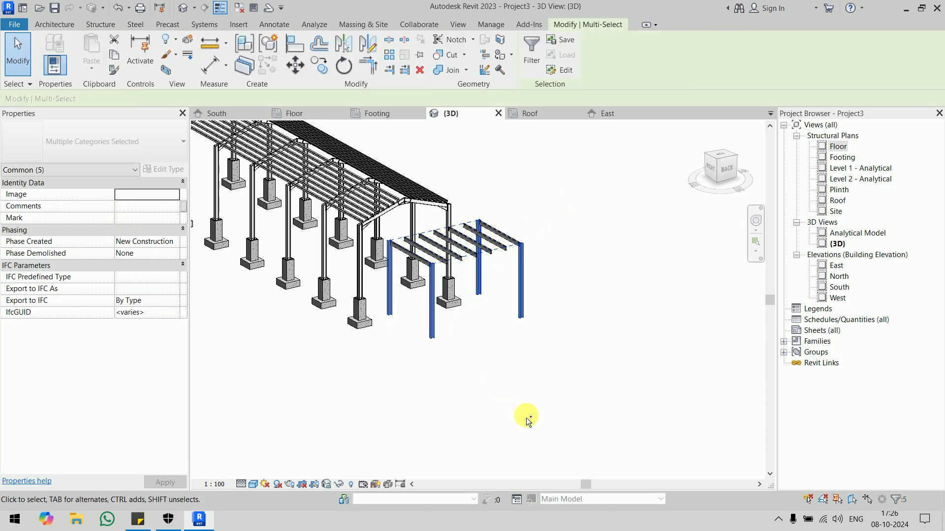
{"action": "key", "text": "Delete"}
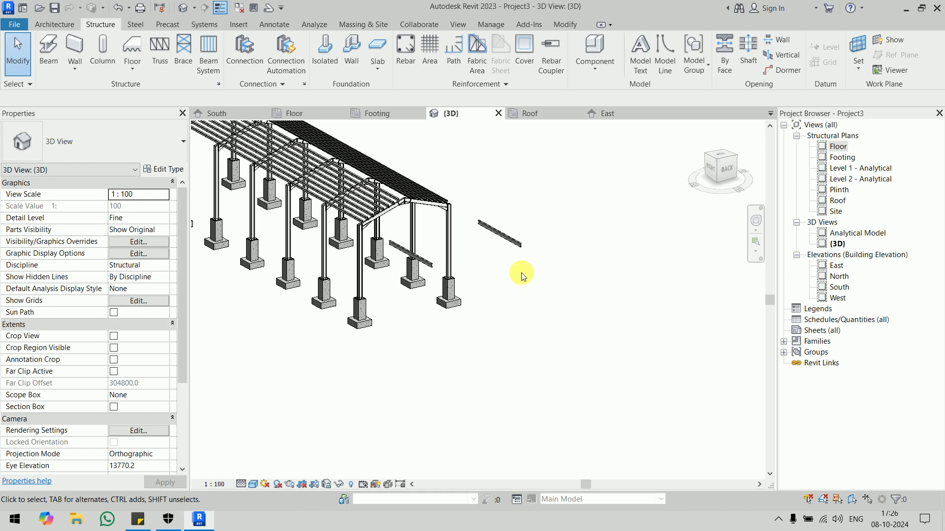
- Delete the two leftover end-bay side beams
{"action": "left_click", "coordinate": [513, 234]}
{"action": "key", "text": "s"}
{"action": "key", "text": "a"}
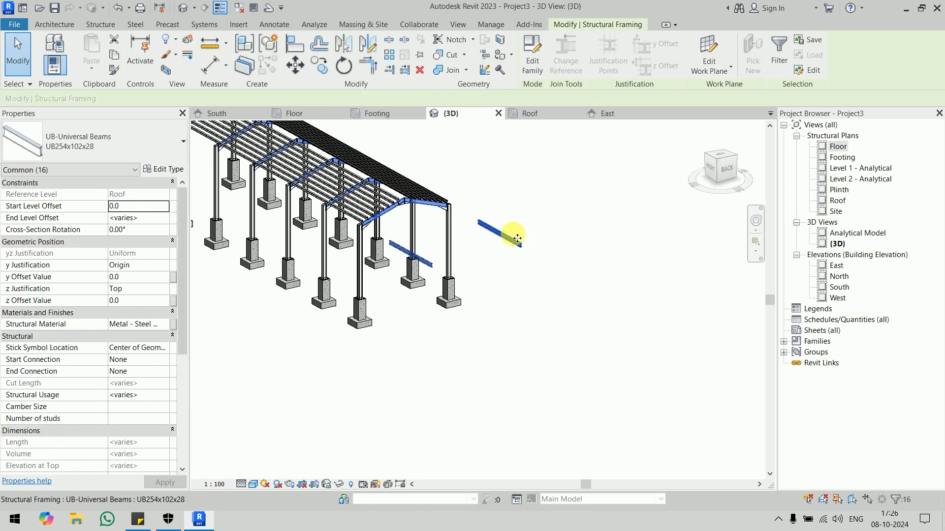
{"action": "left_click", "coordinate": [541, 248]}
{"action": "left_click", "coordinate": [520, 239]}
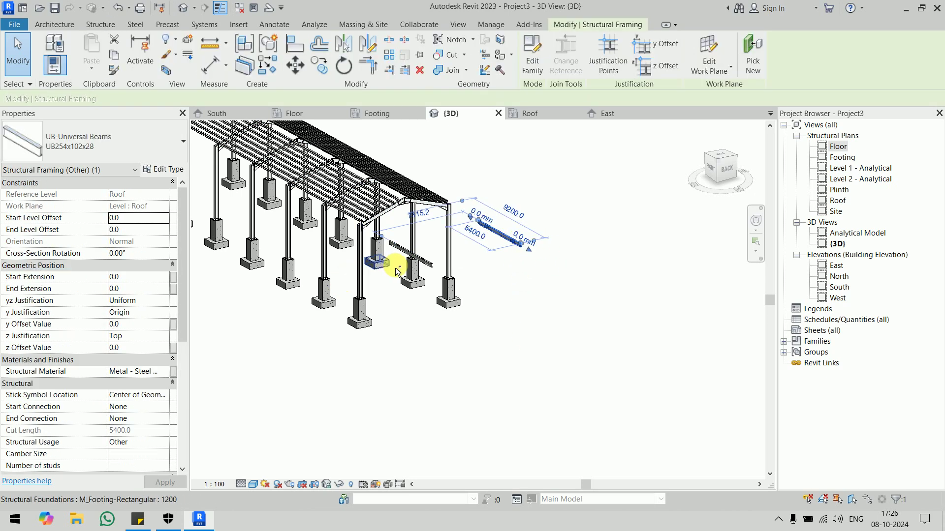
{"action": "key", "text": "Delete"}
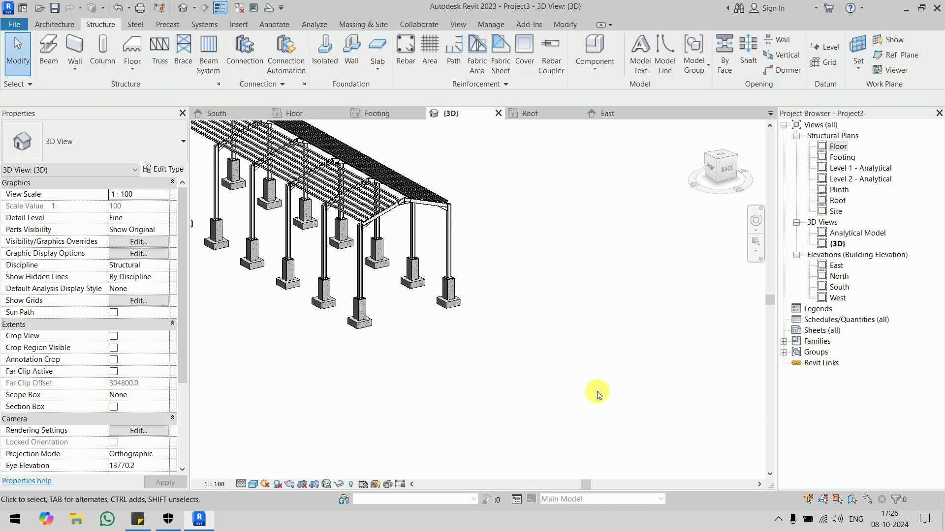
{"action": "left_click", "coordinate": [8, 526]}
{"action": "type", "text": "ch"}
{"action": "key", "text": "Return"}
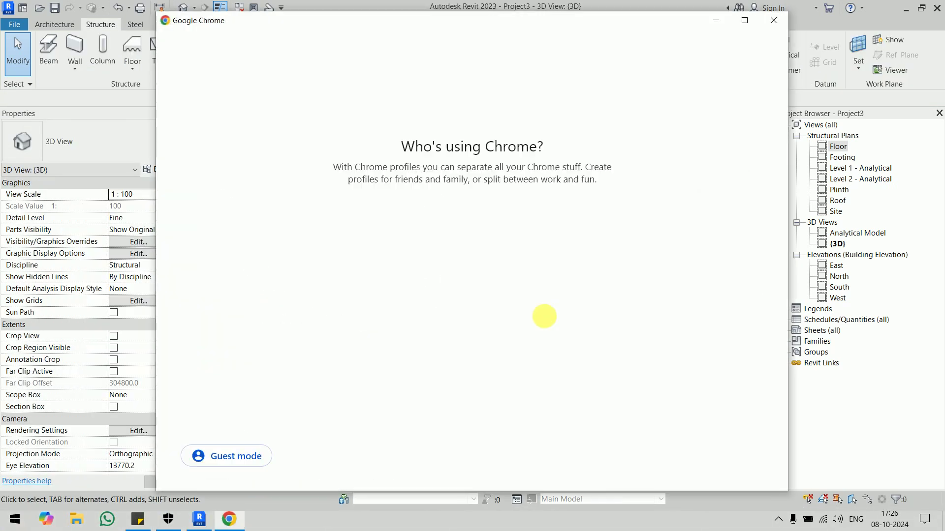
{"action": "left_click", "coordinate": [569, 238]}
{"action": "type", "text": "go"}
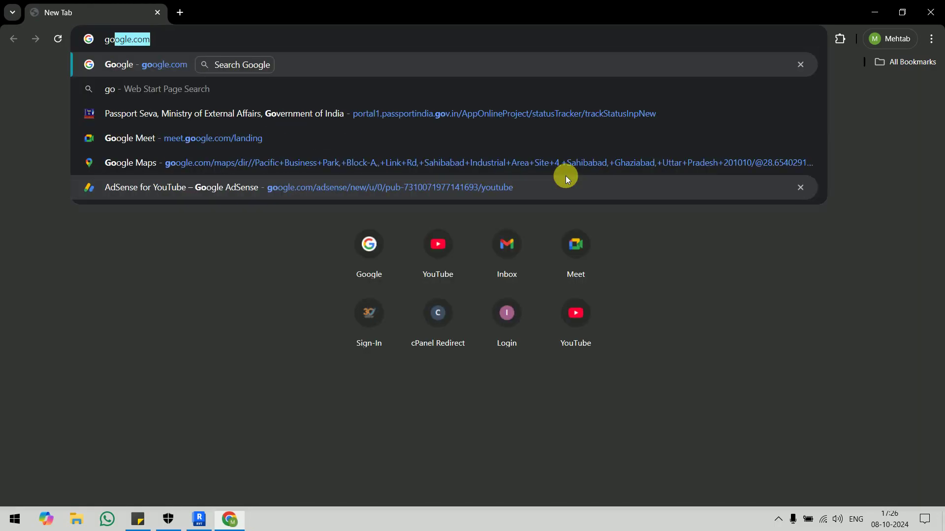
{"action": "key", "text": "Return"}
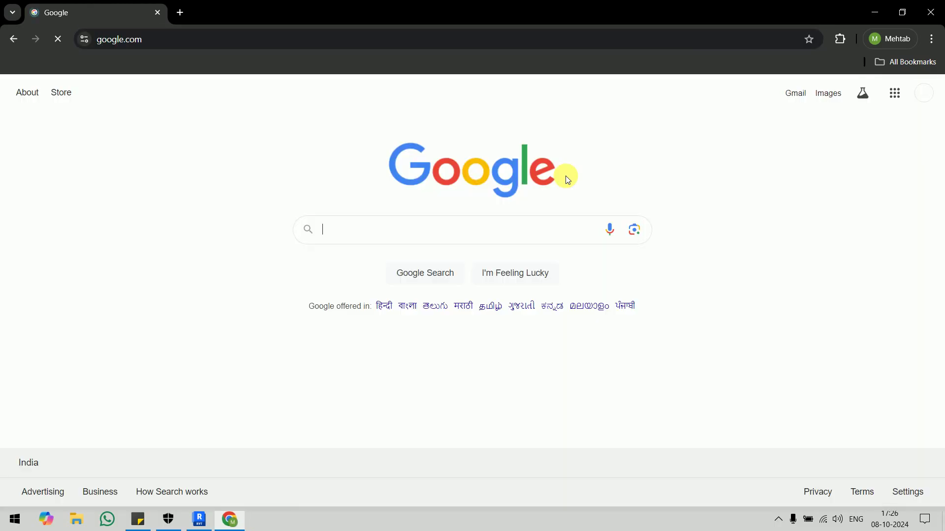
{"action": "type", "text": "tekla"}
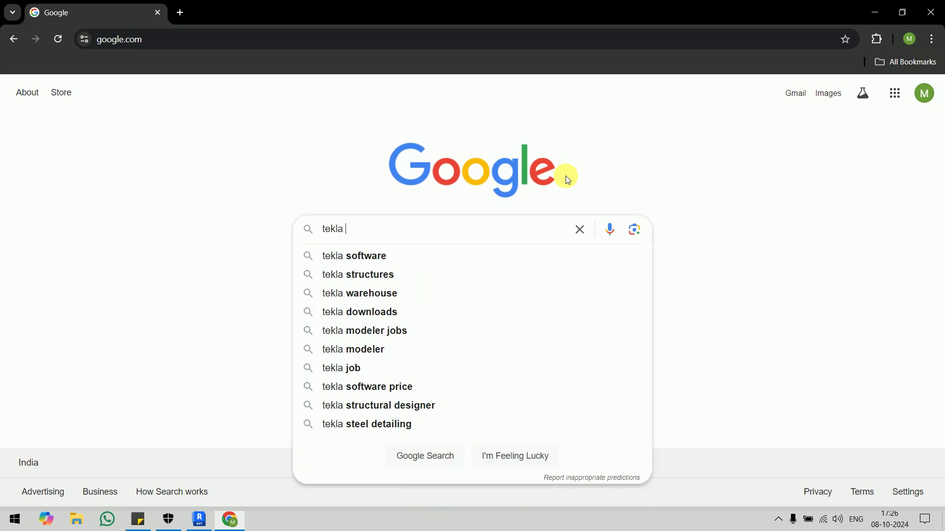
{"action": "type", "text": " str"}
{"action": "key", "text": "Down"}
{"action": "key", "text": "Return"}
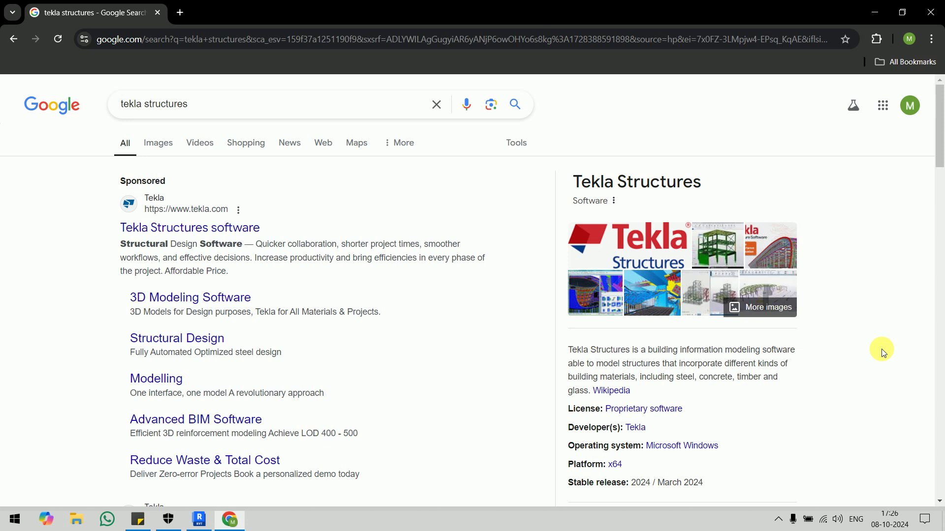
{"action": "left_click", "coordinate": [158, 12]}
{"action": "scroll", "coordinate": [615, 288], "scroll_direction": "down", "scroll_amount": 3}
{"action": "scroll", "coordinate": [614, 289], "scroll_direction": "down", "scroll_amount": 2}
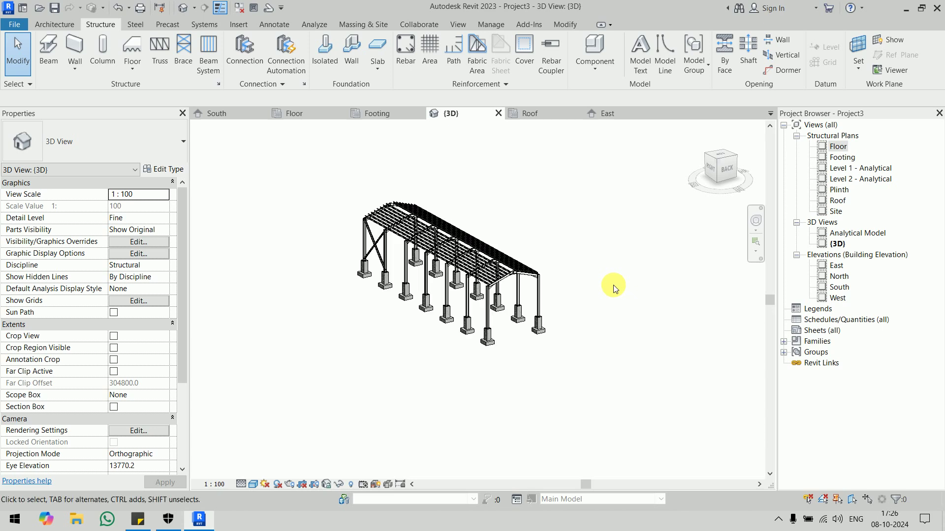